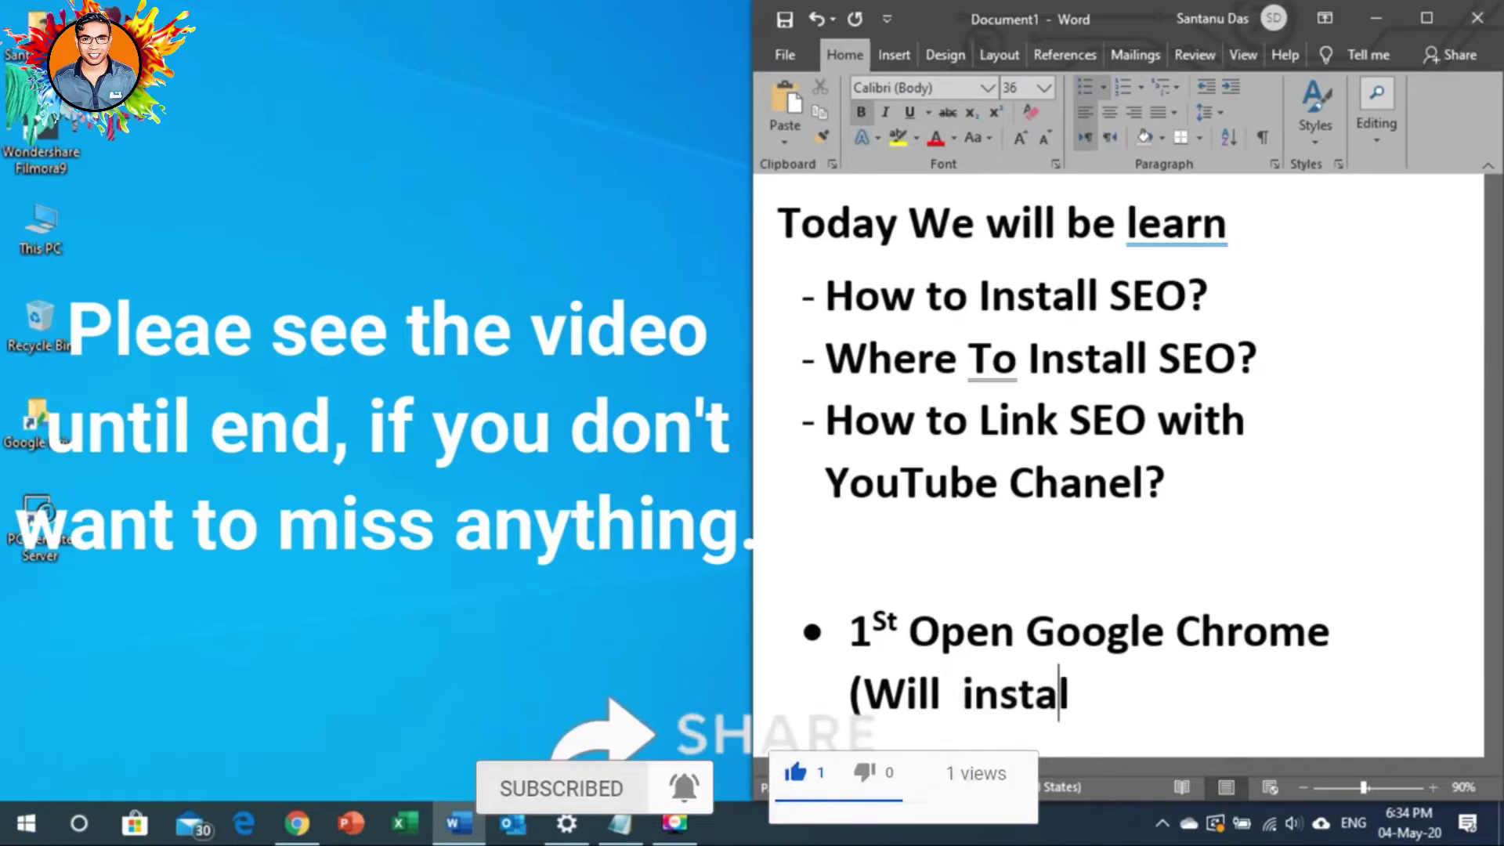
Complete the first bullet's note so it reads "(Will install SEQ on Google Chrome)" and start a new bullet below it
key(BackSpace)
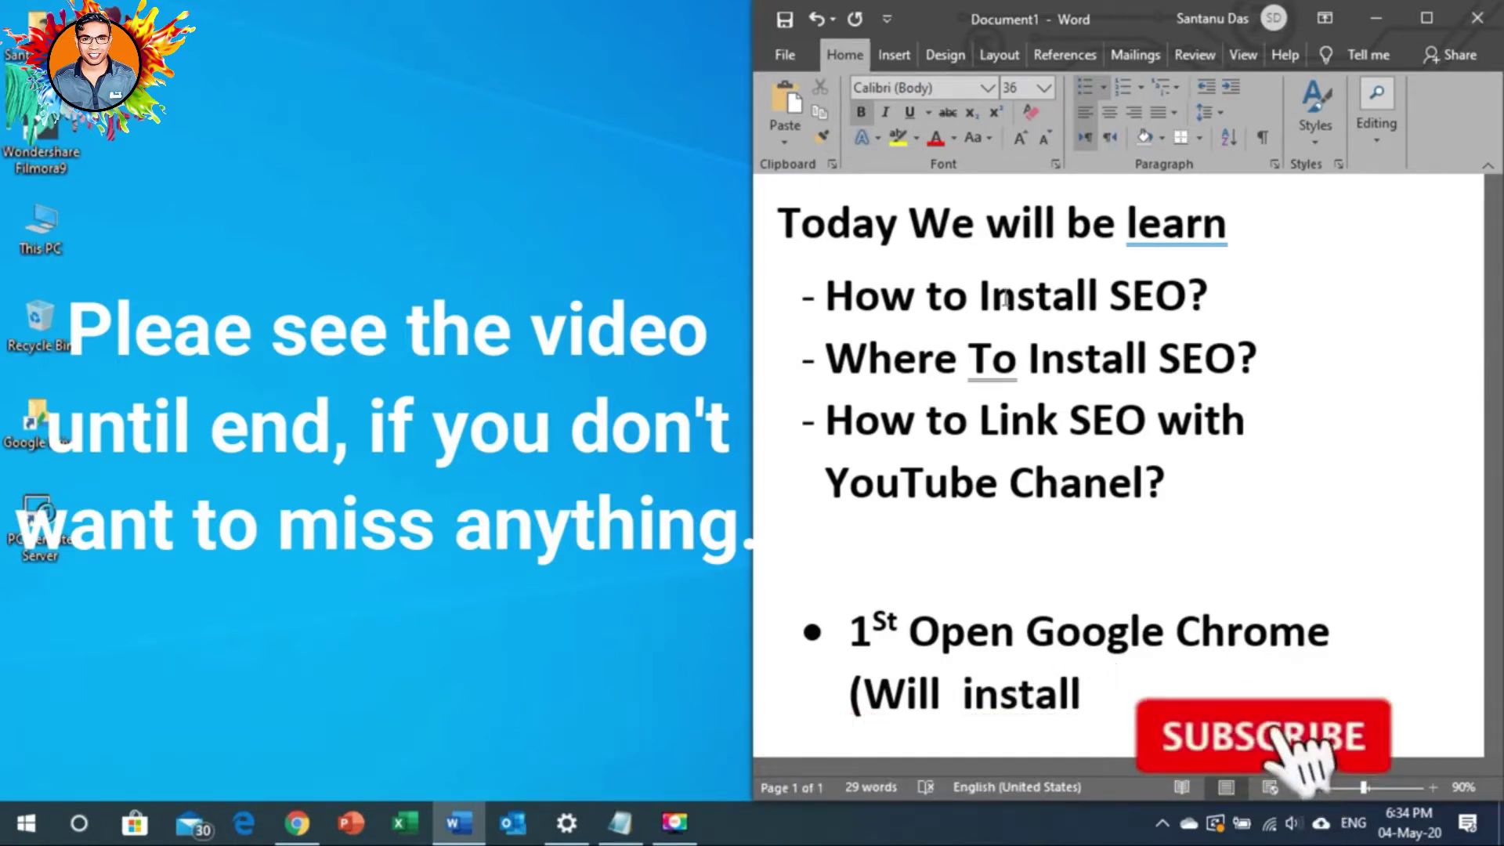
text(SEO on)
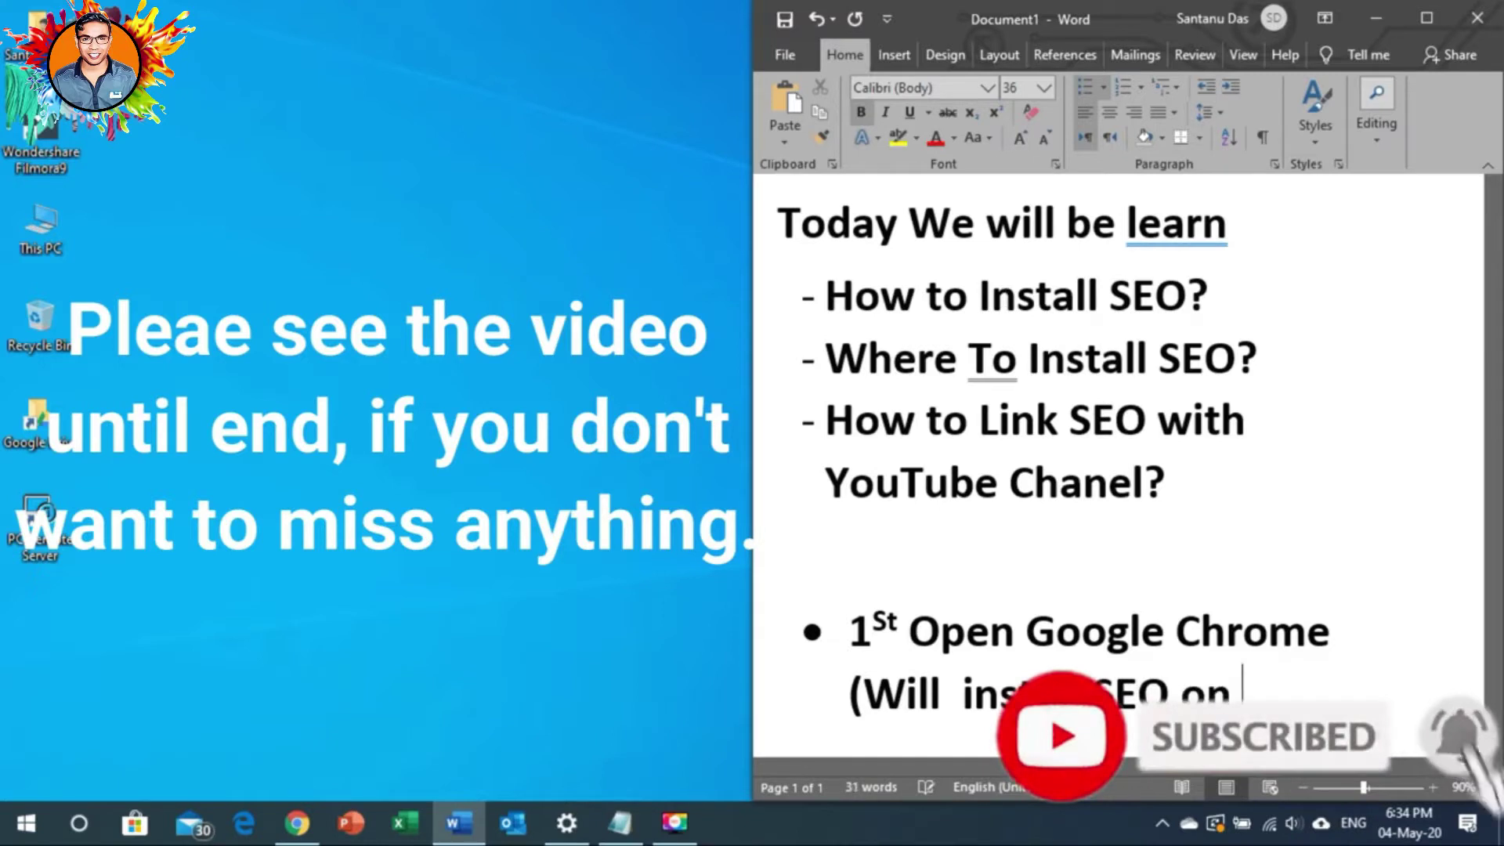
text(Goog)
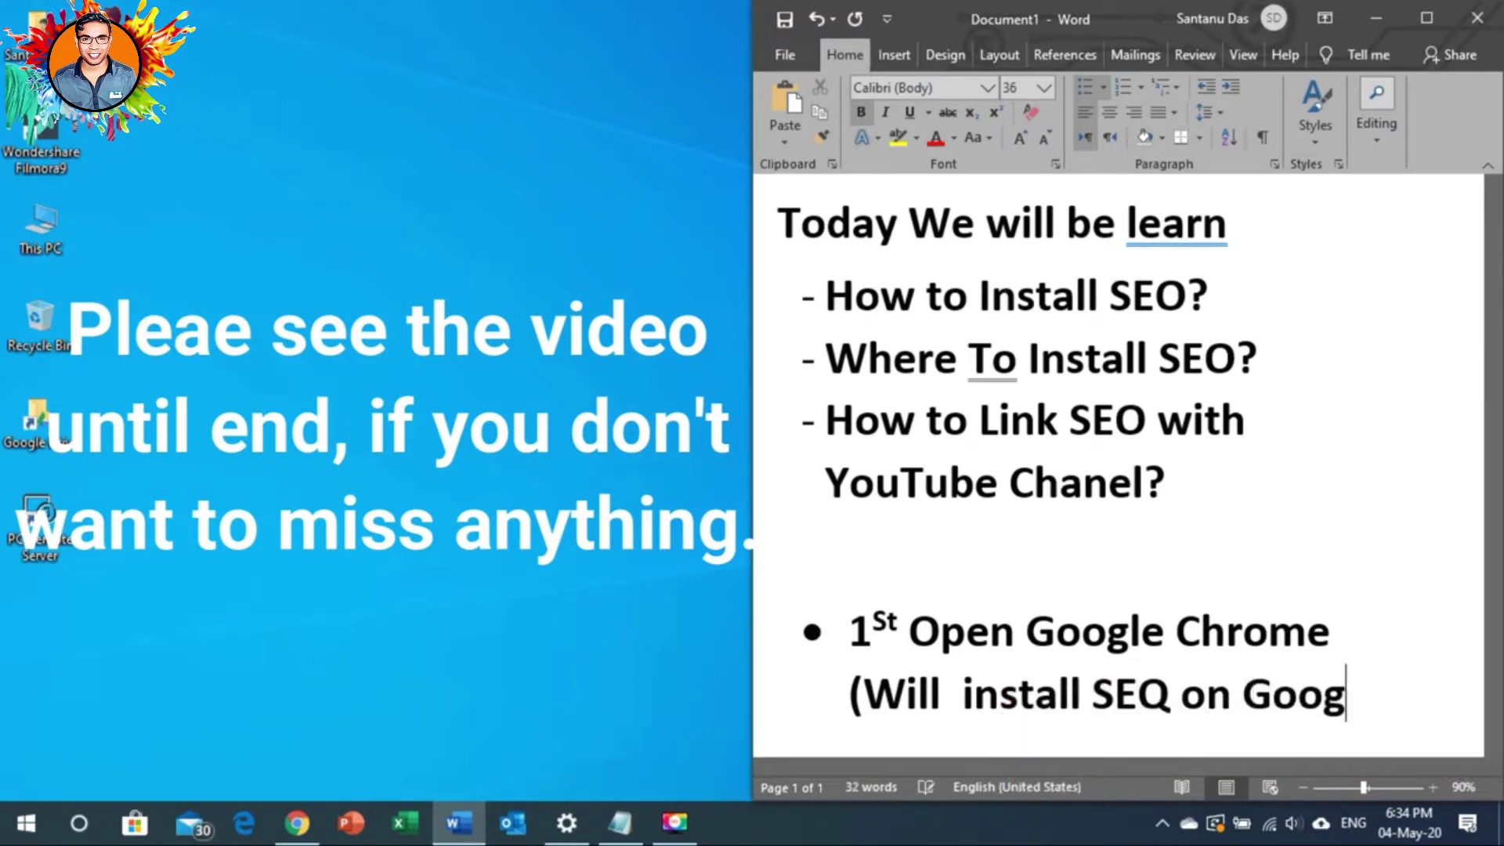
text(le Chrome)
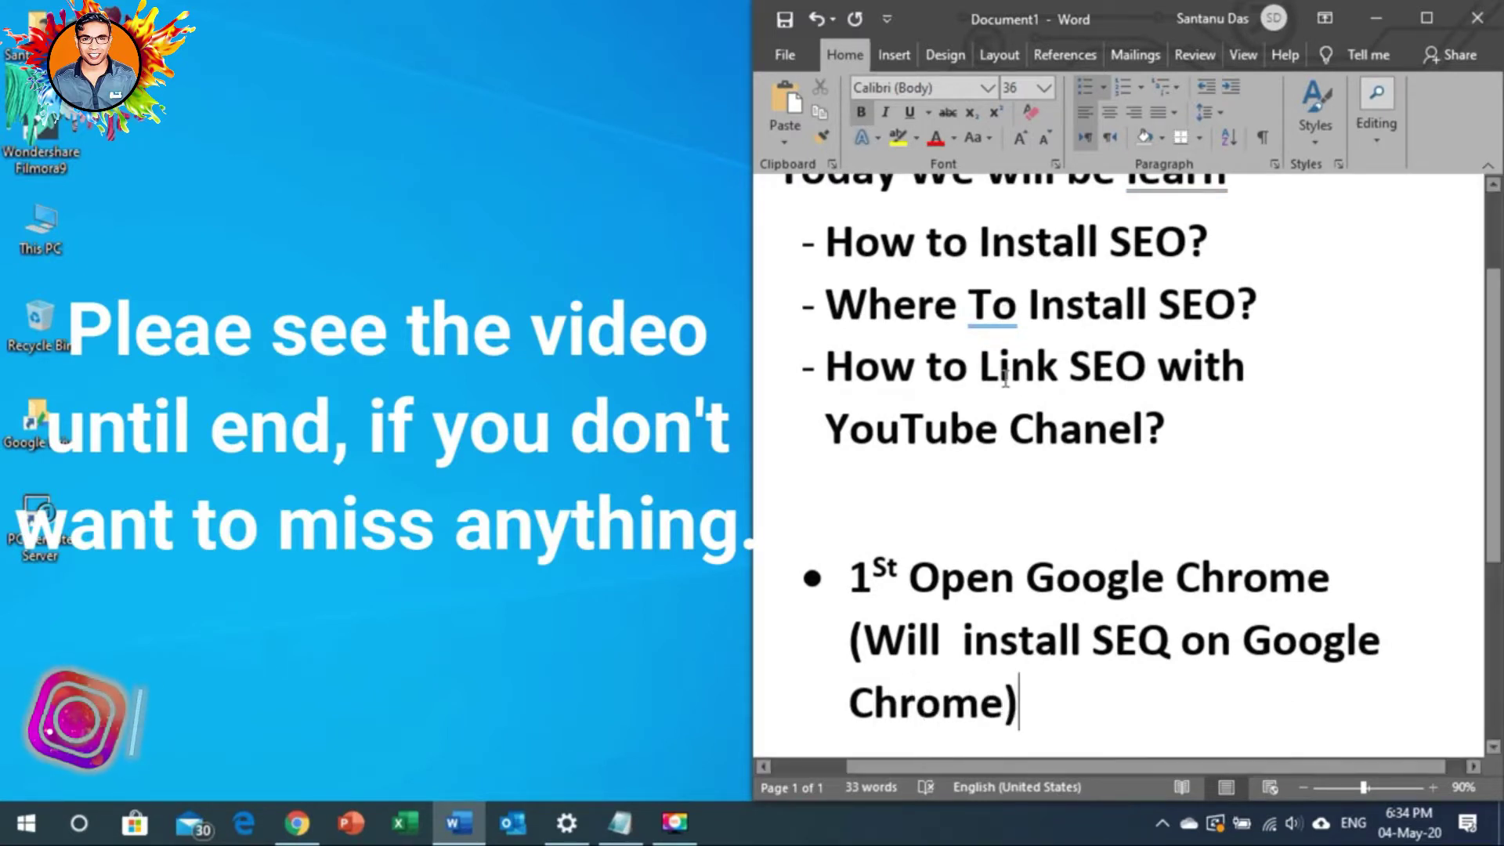
key(Return)
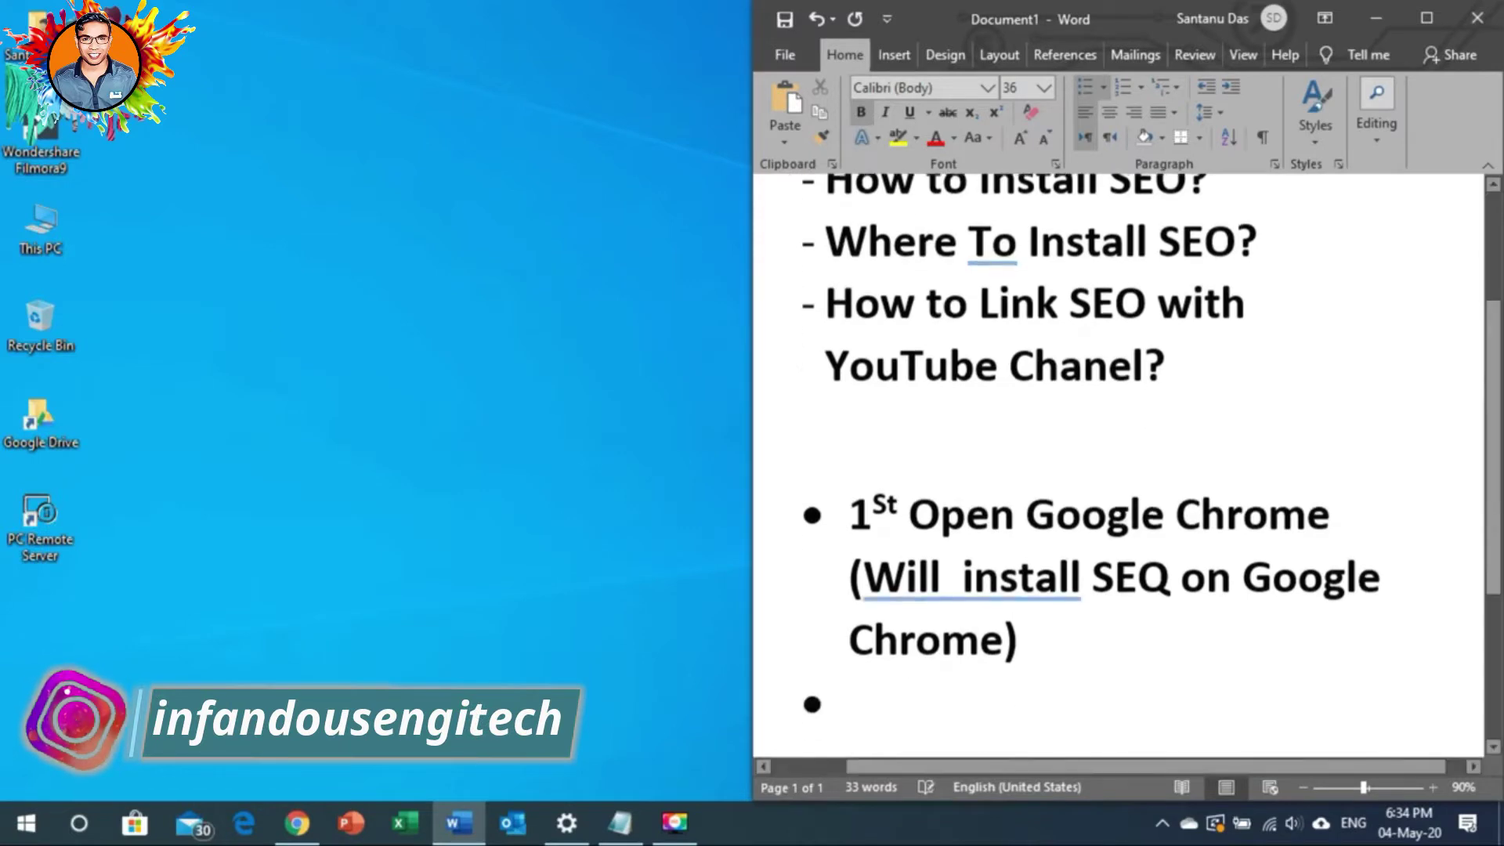
Switch to Google Chrome and arrange its window side by side with the Word document
click(305, 828)
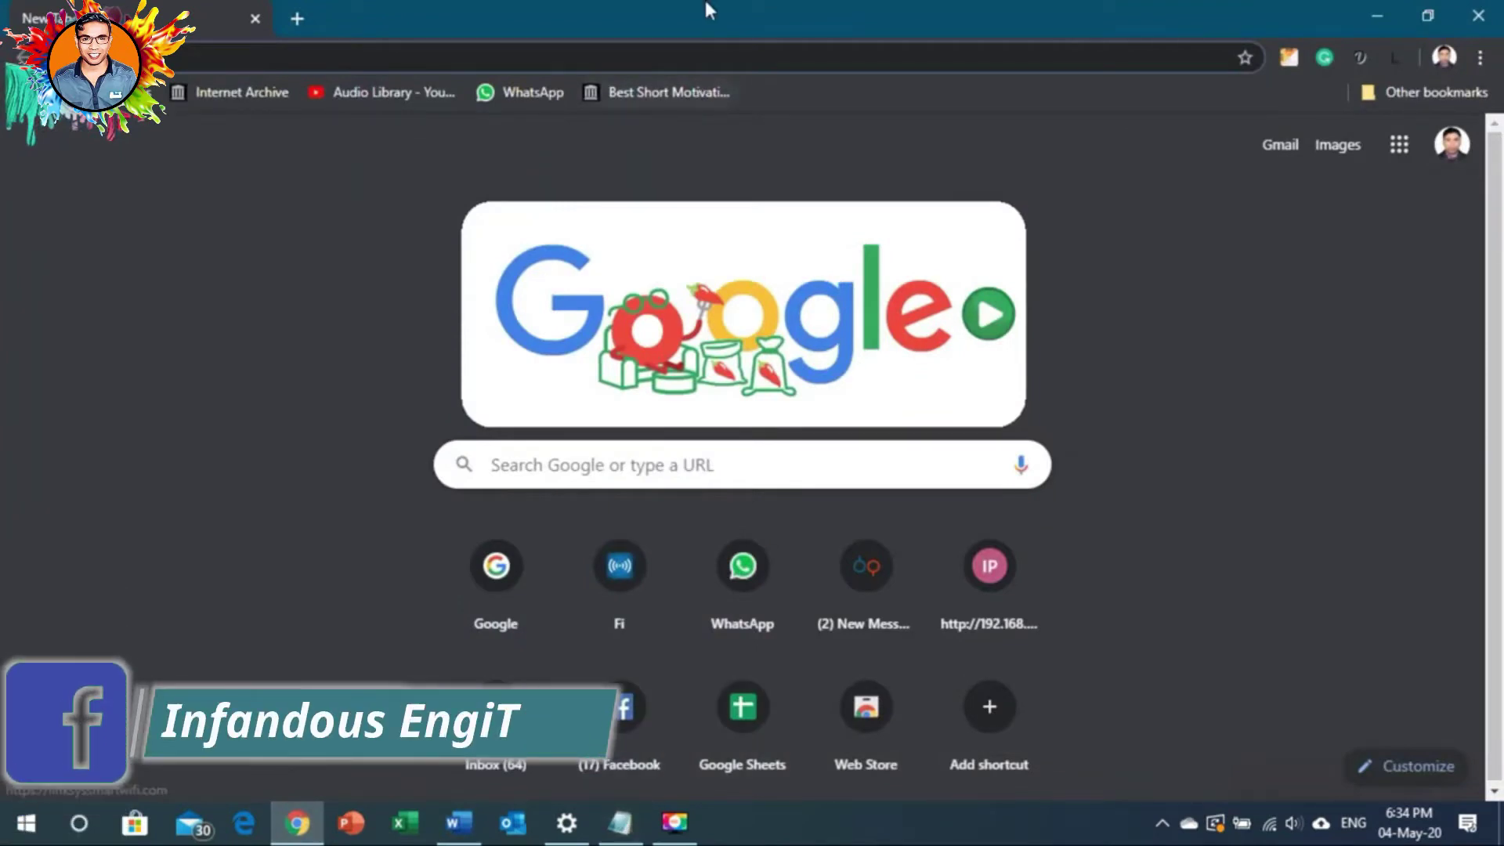
key(super+Left)
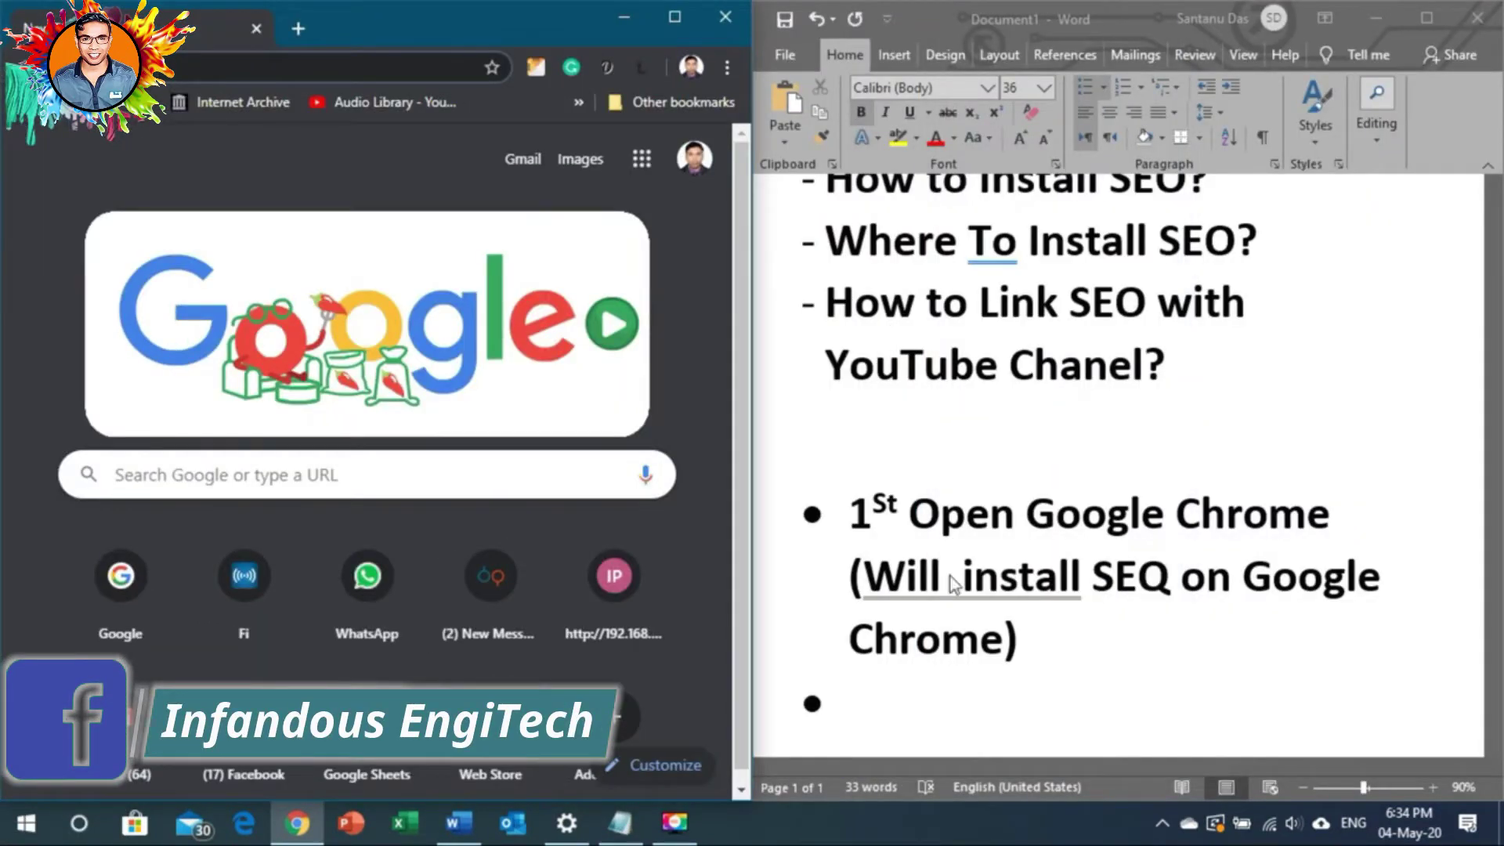
Return to the Word document and fill the empty bullet with "There is 2 best SEO application."
click(903, 709)
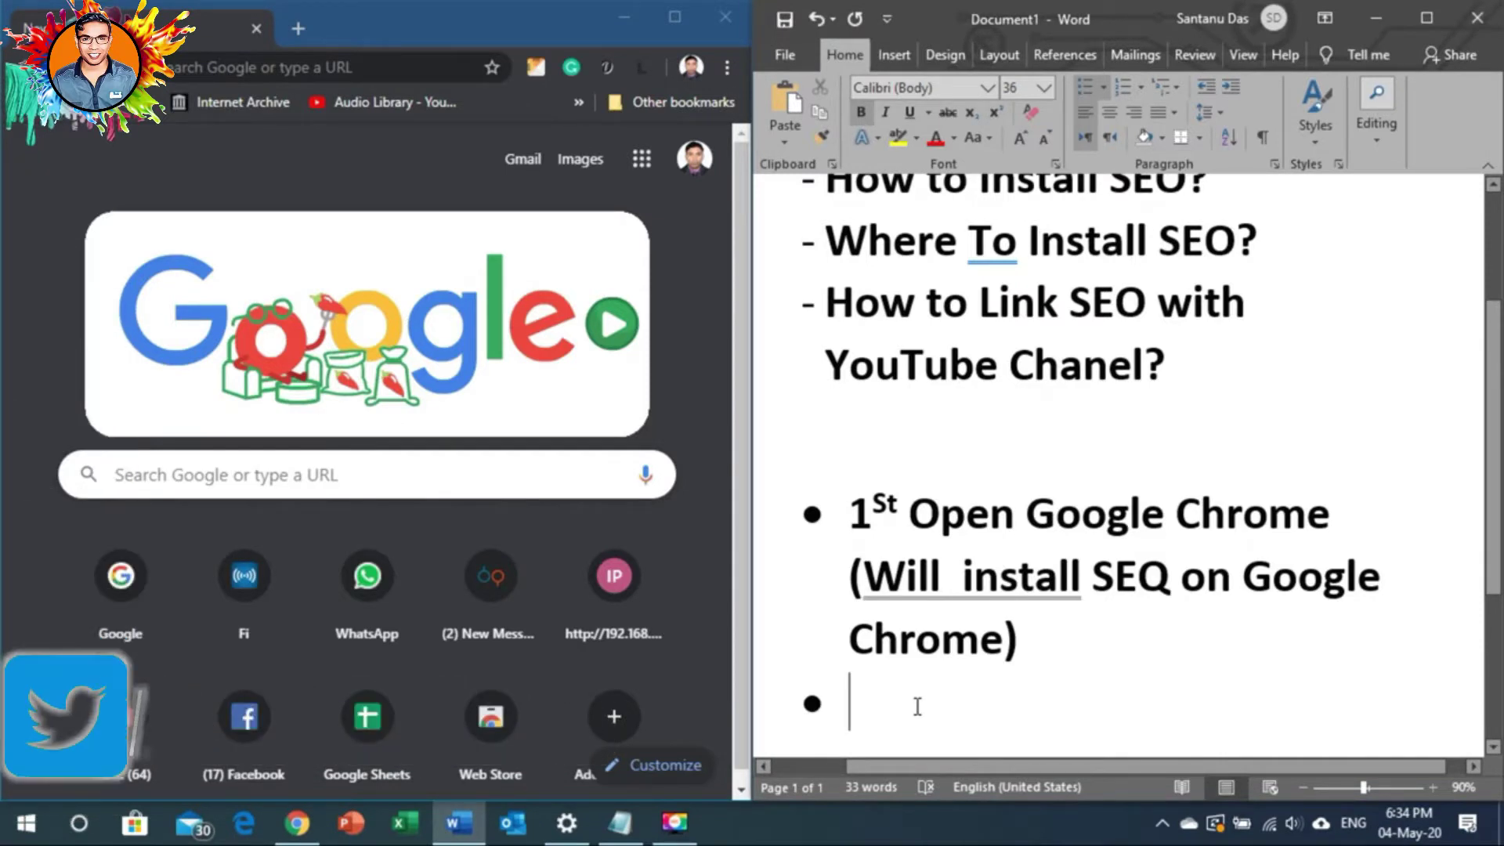
text(There is)
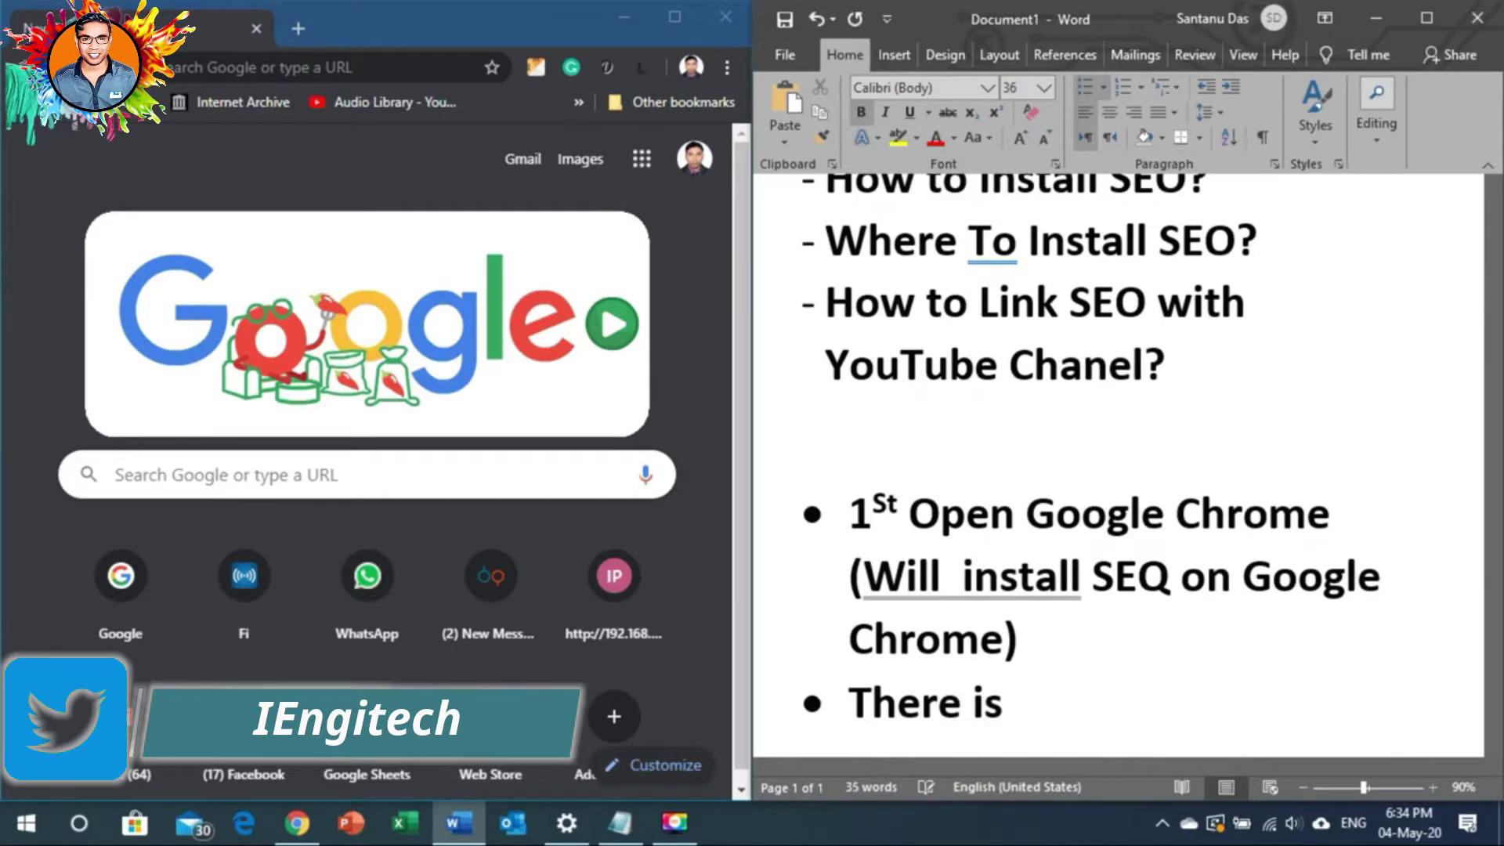
text( 2)
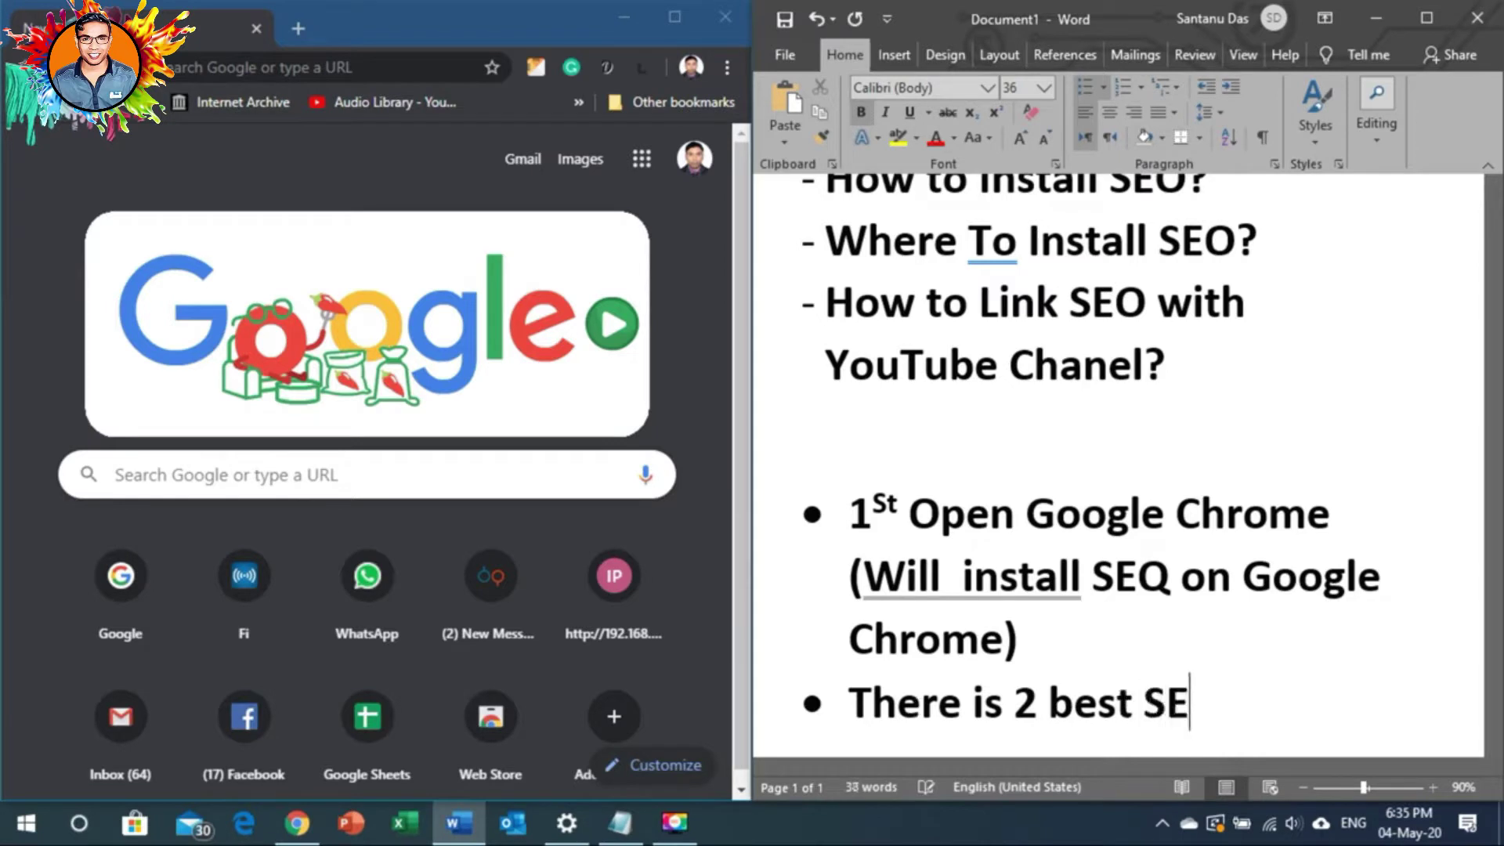
text(best SEO a)
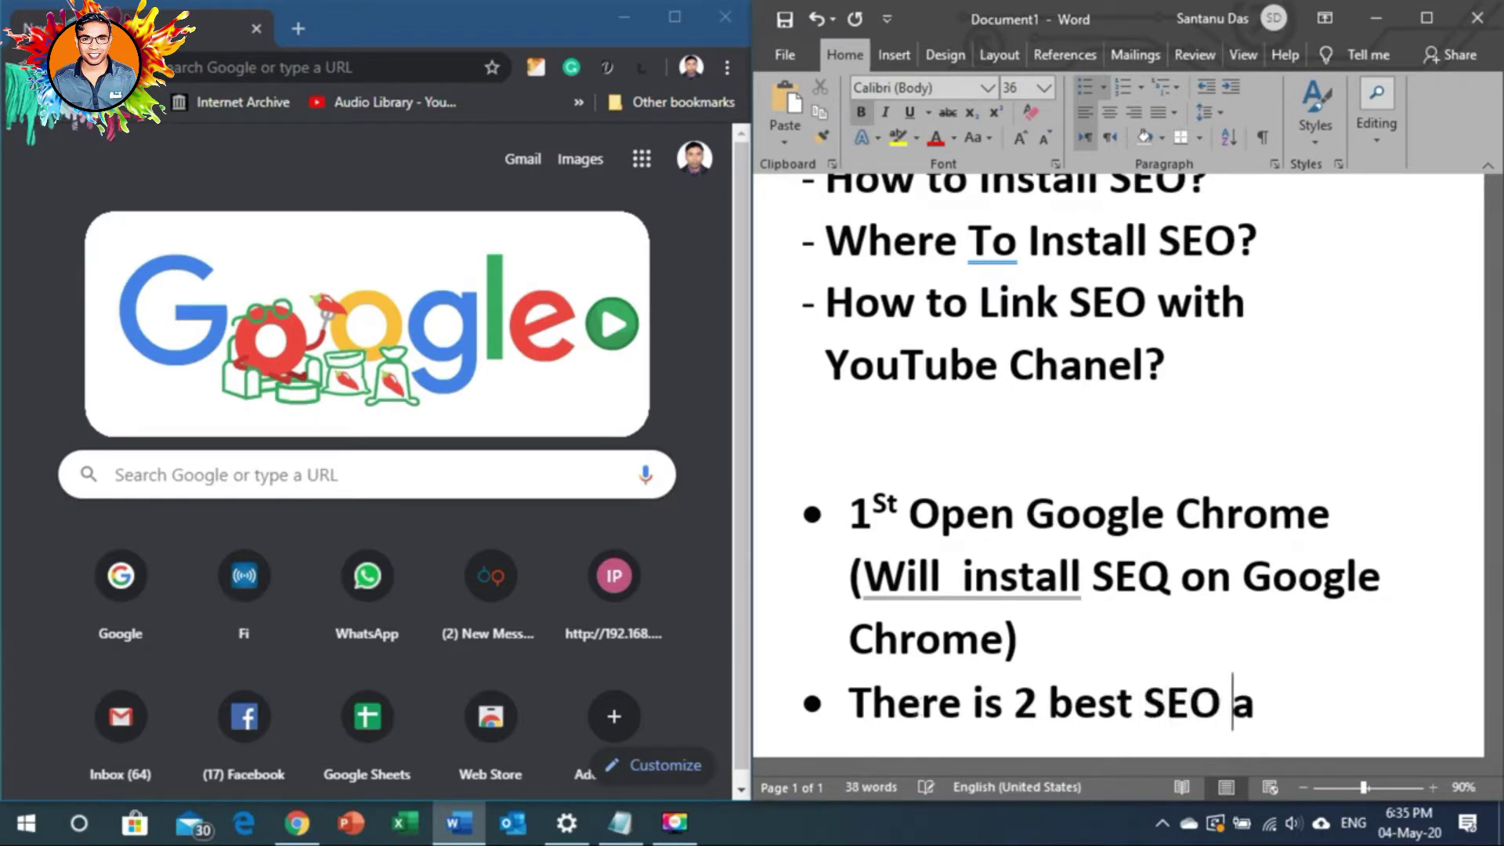
text(pplication)
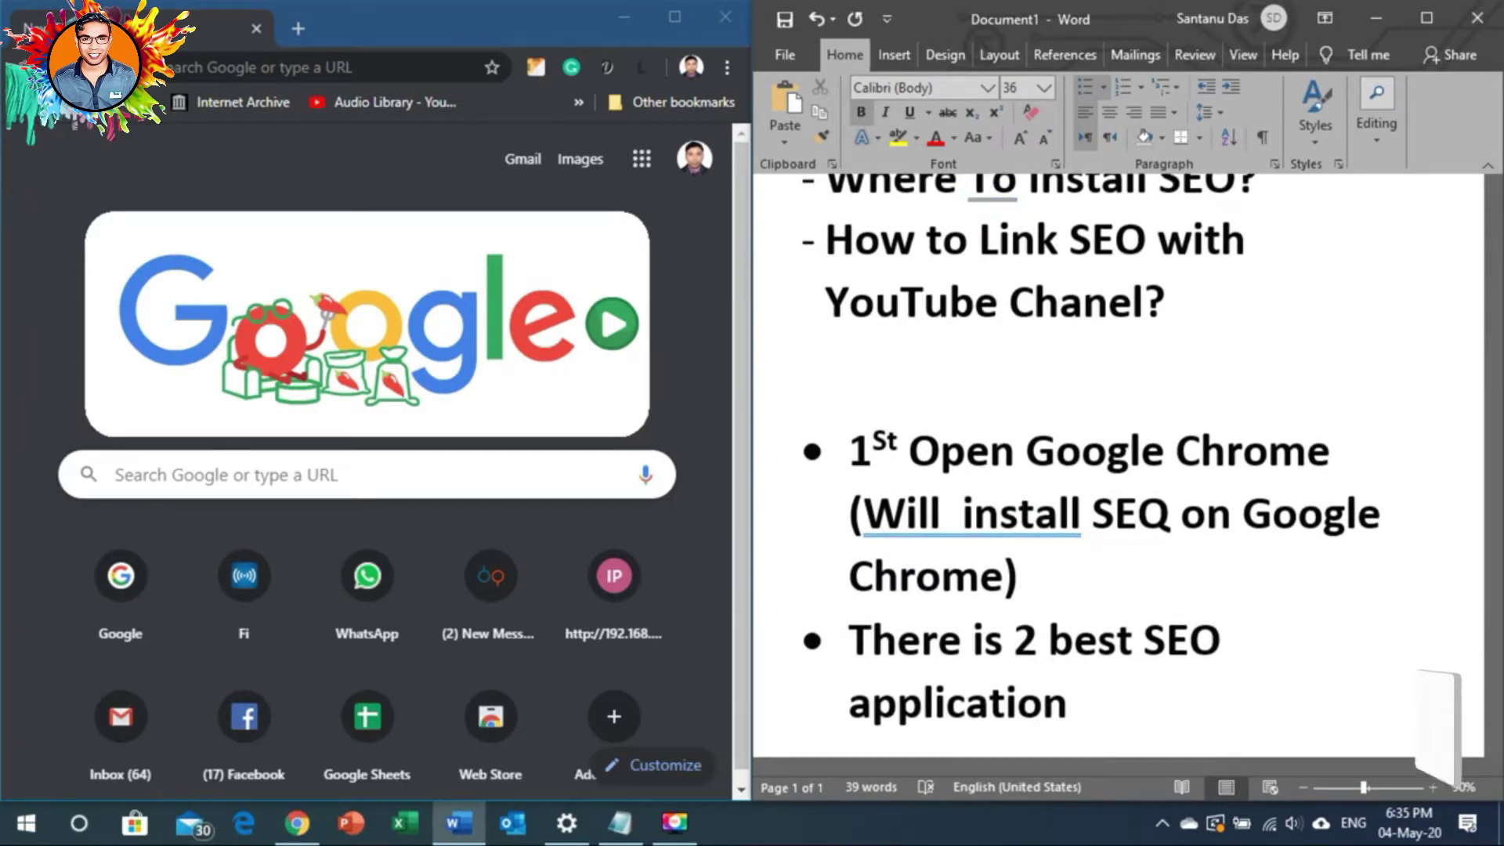
text(.)
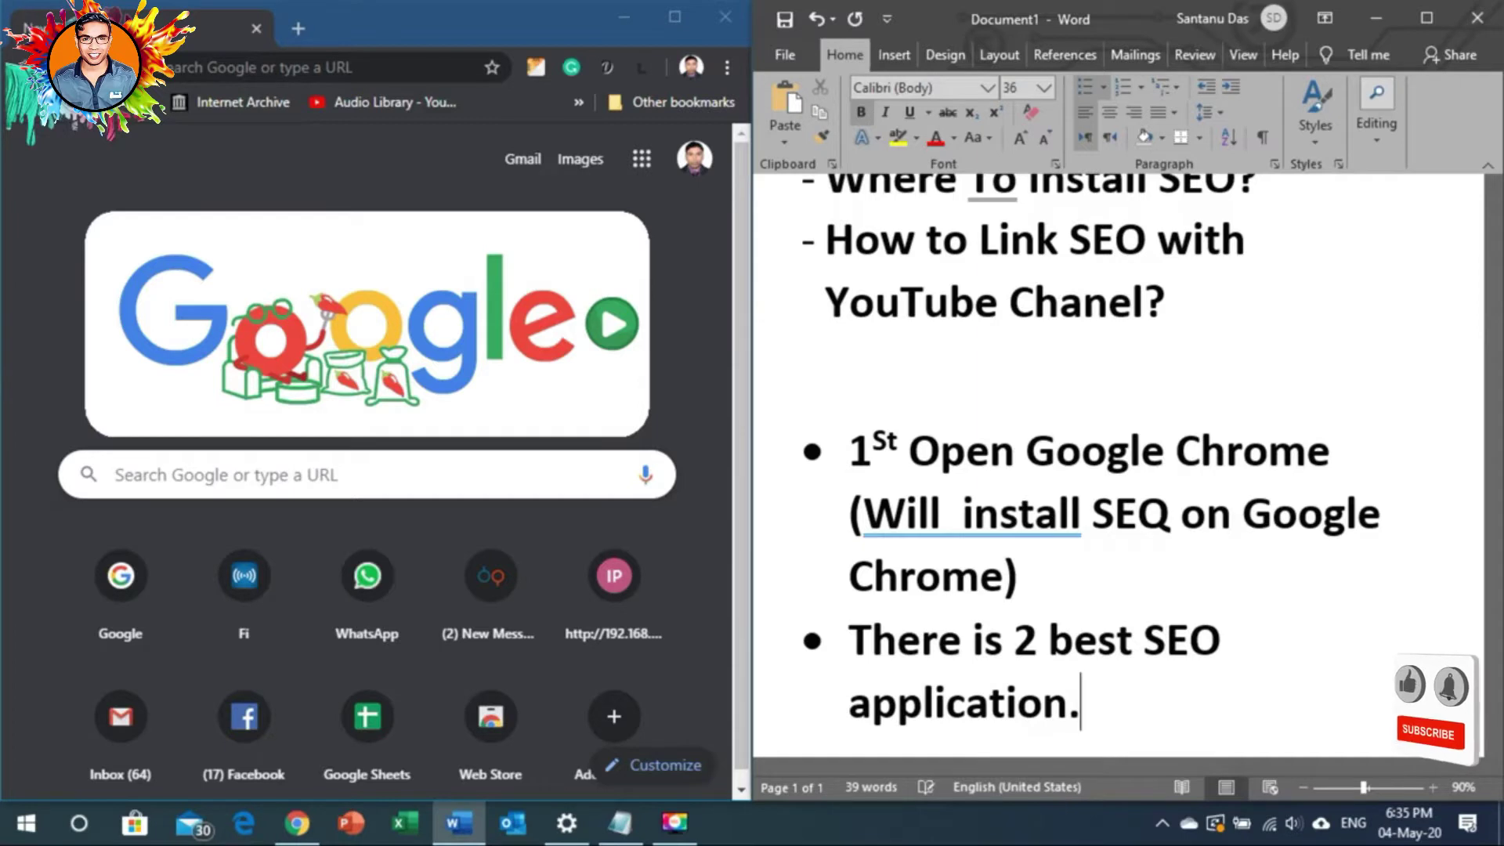
Add two indented sub-bullets under the SEO application bullet, reading "1. TubeBuddy" and "2. VidIQ"
key(Return)
key(Tab)
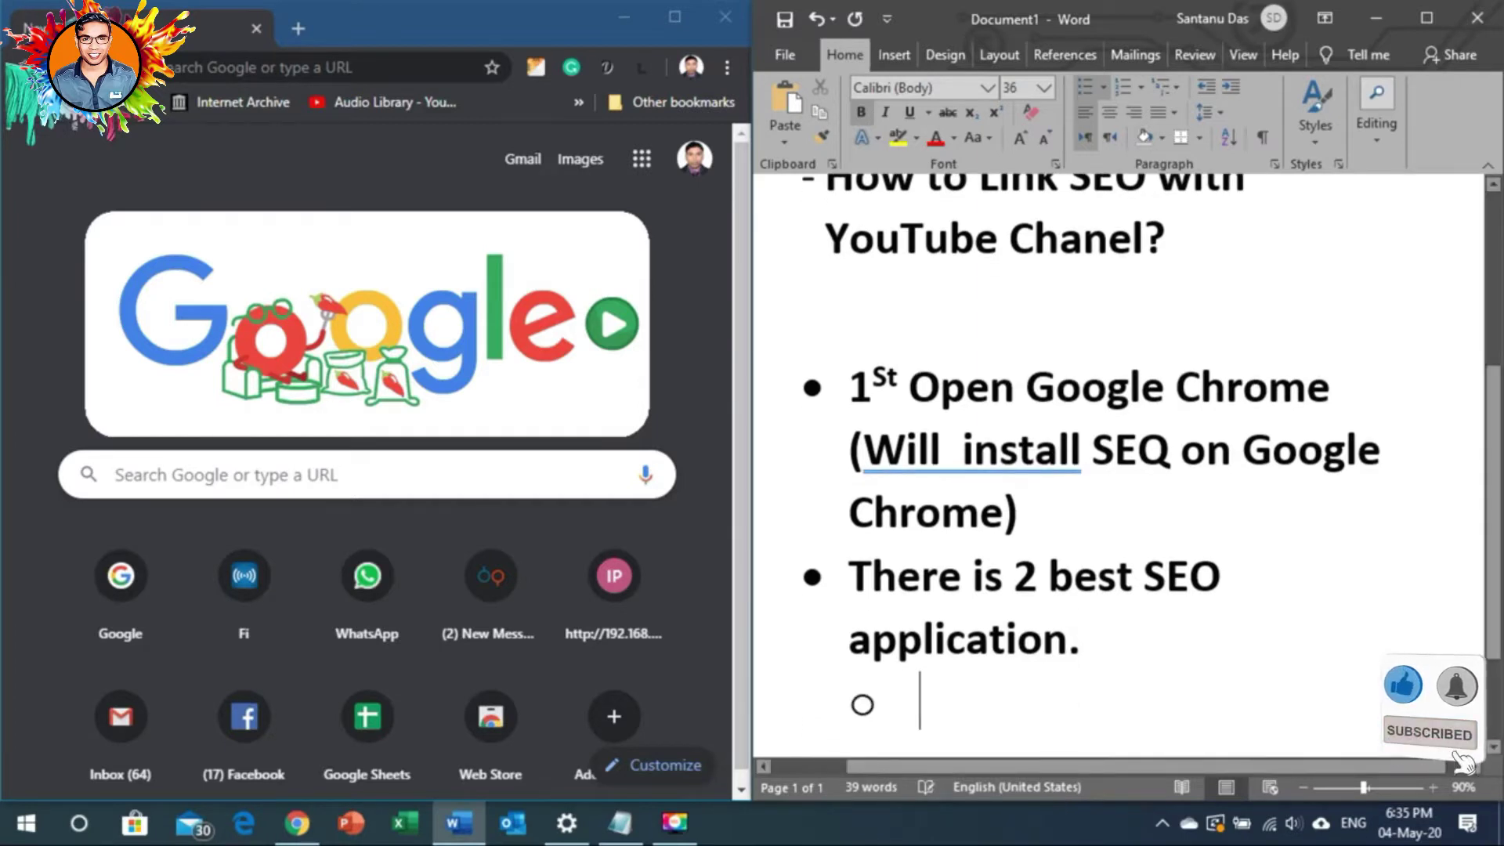
text(1)
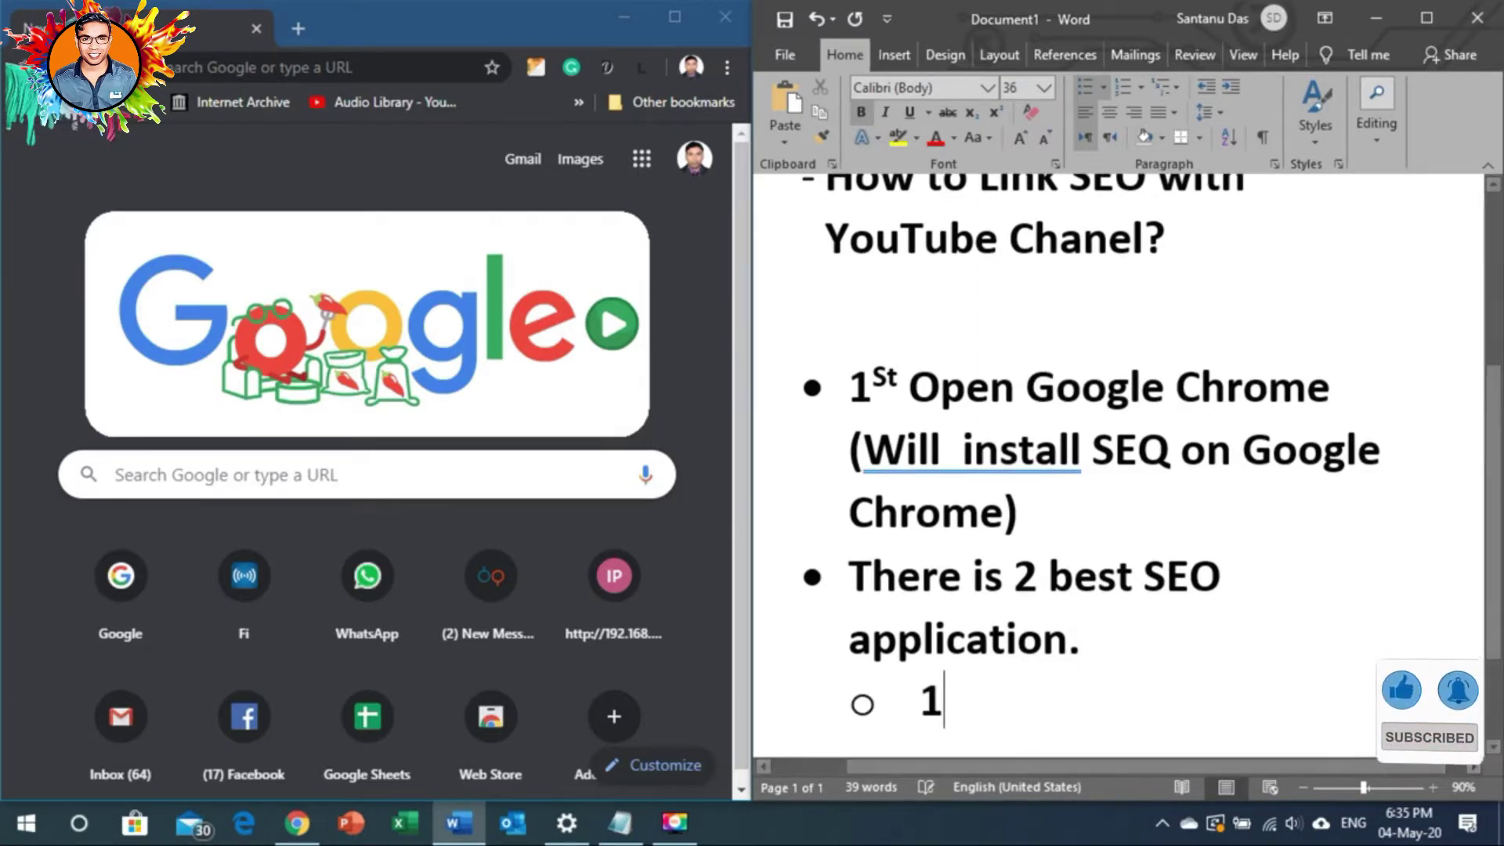
text(. Tube)
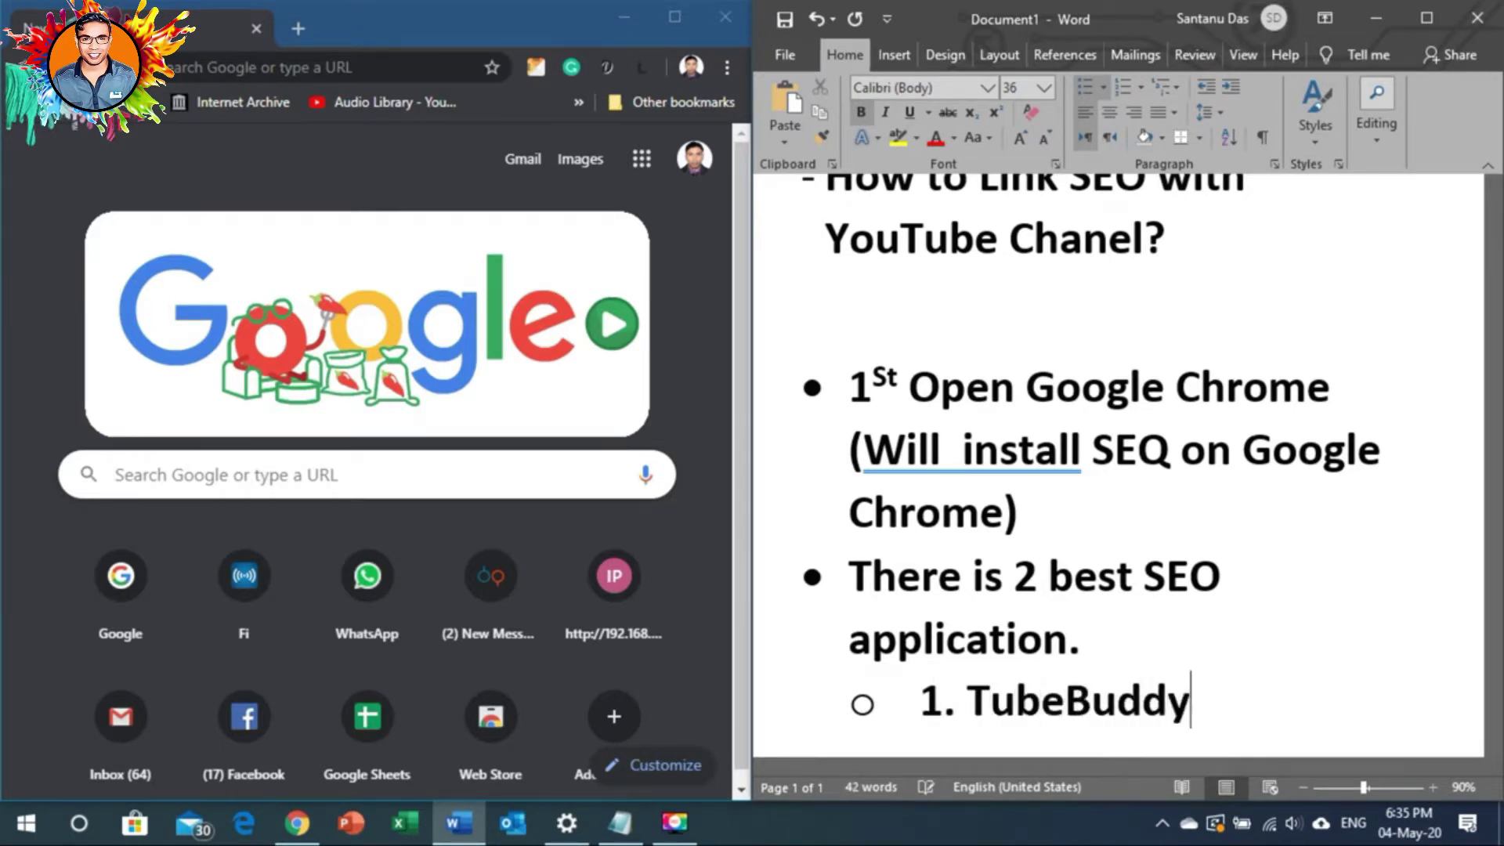
text(Buddy)
key(Return)
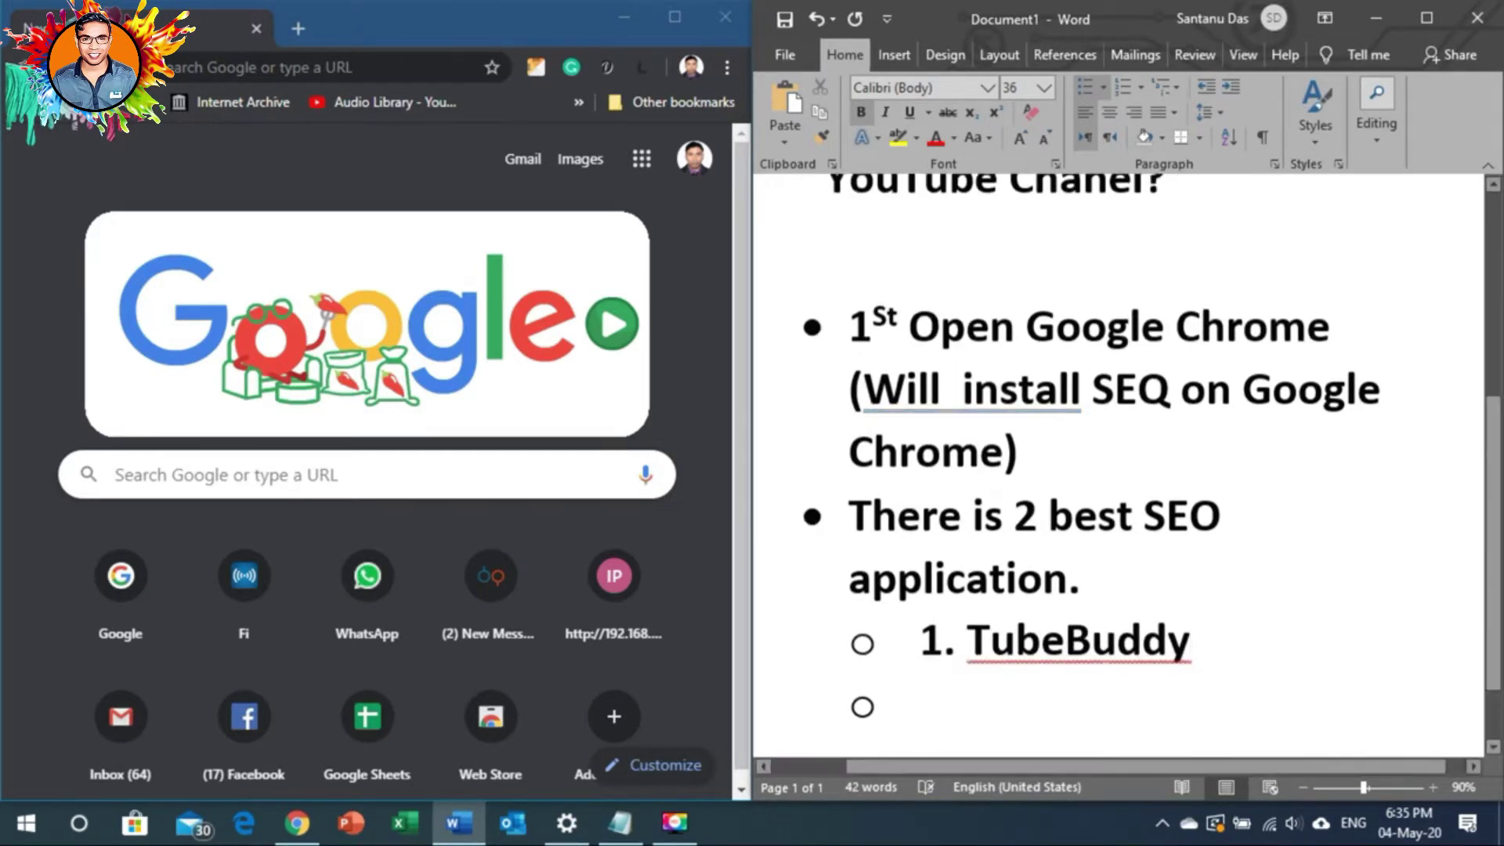
text(2)
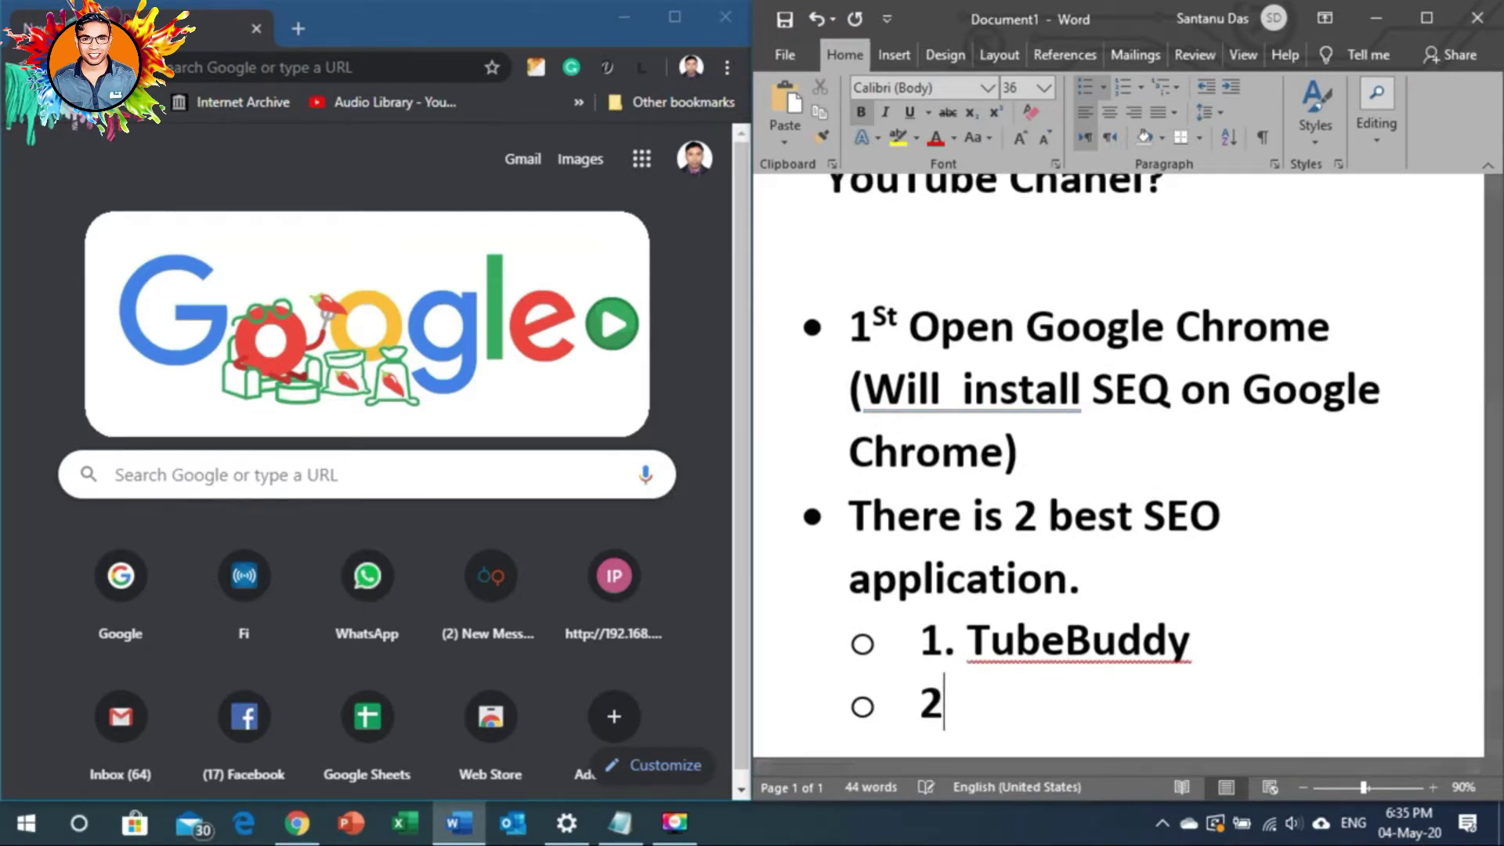
text(. Vi)
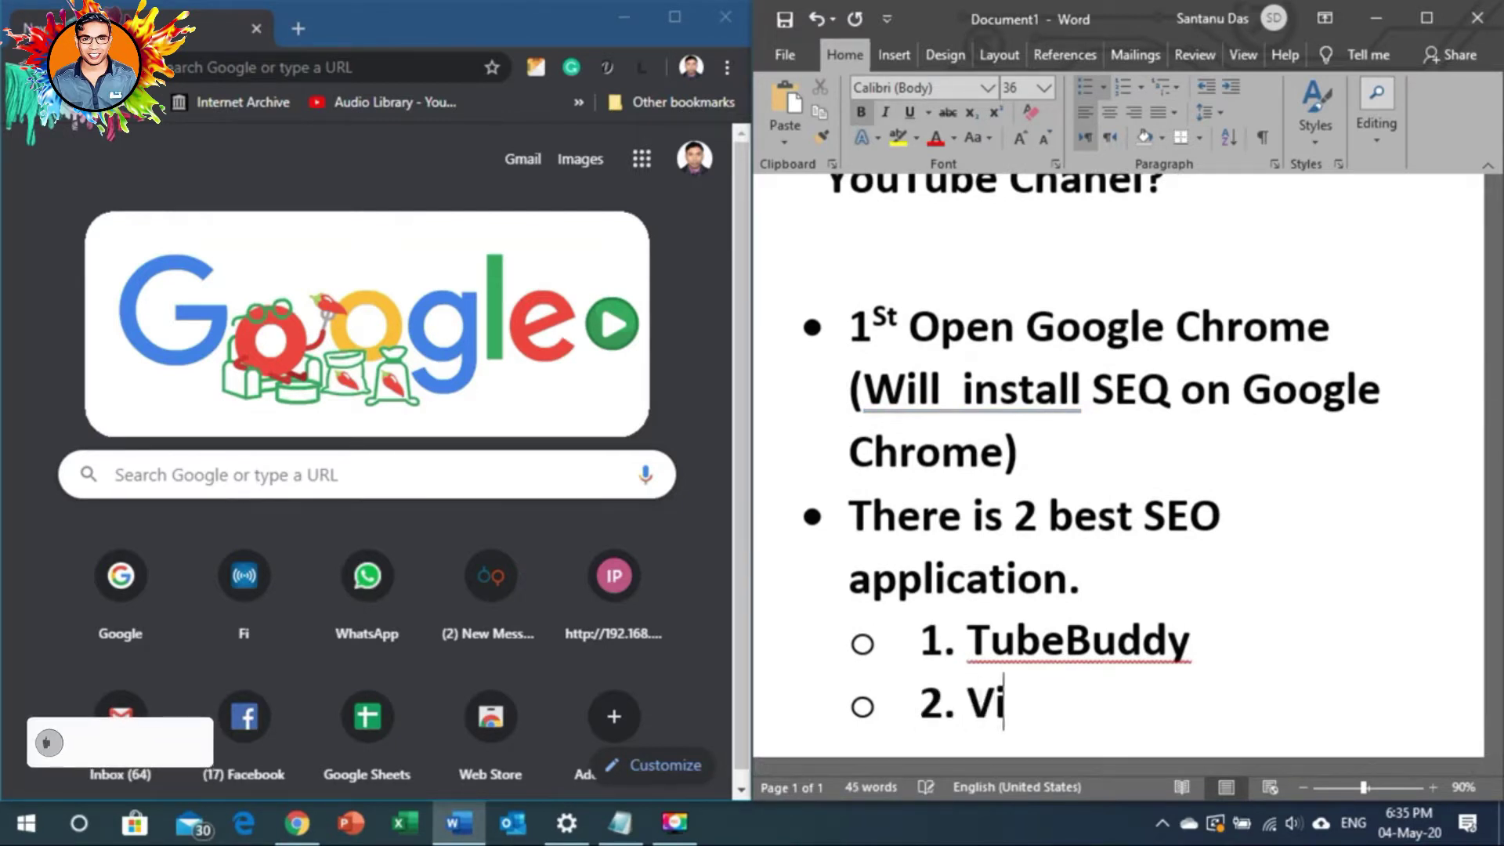
text(dIQ)
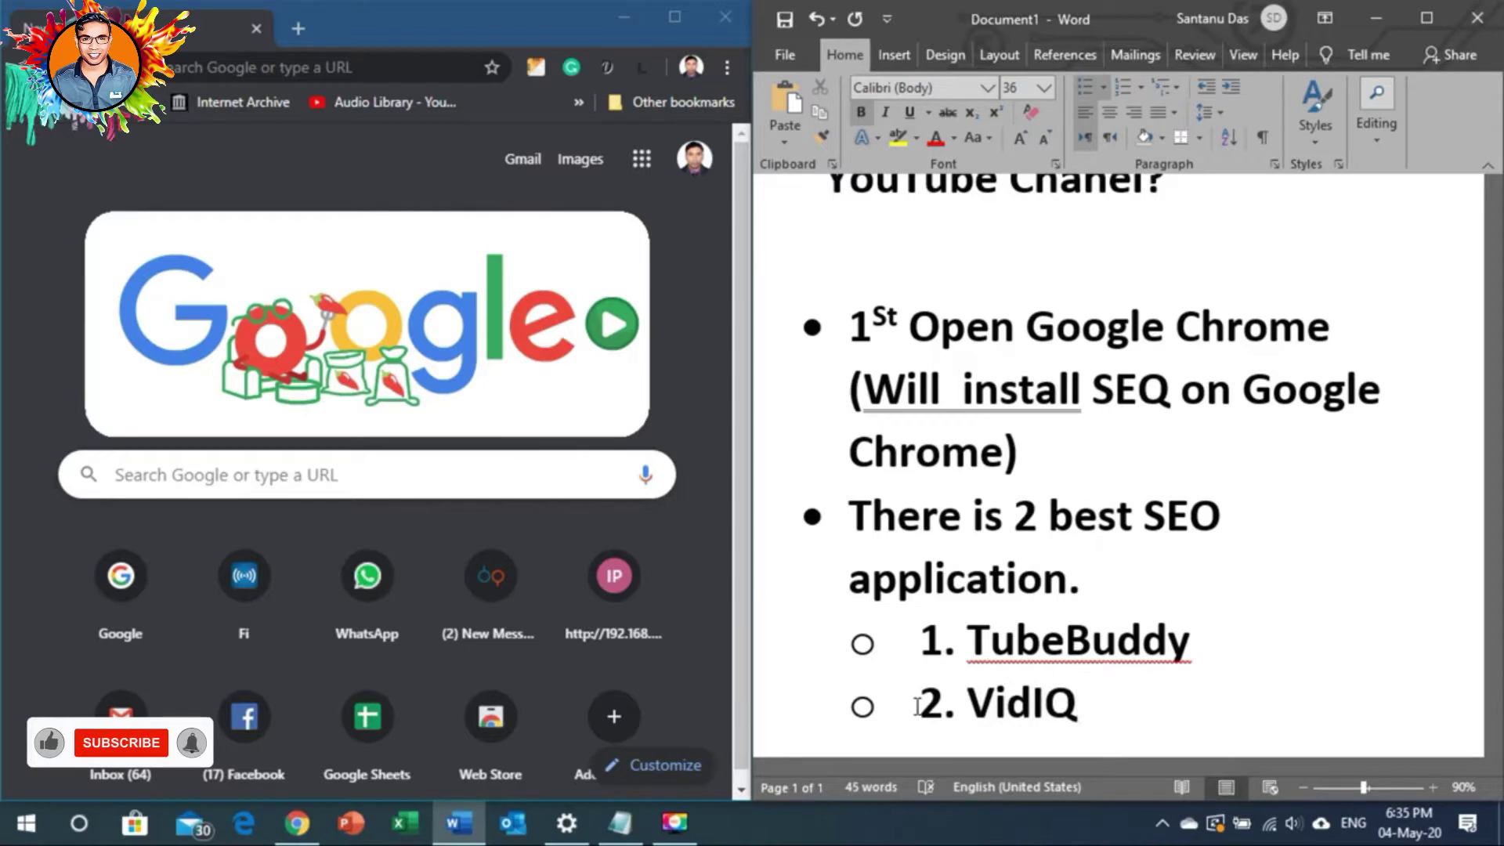
Add a main-level bullet after the VidIQ sub-bullet, reading "1St we Will Learn TubeBuddy SEO."
key(Return)
key(shift+Tab)
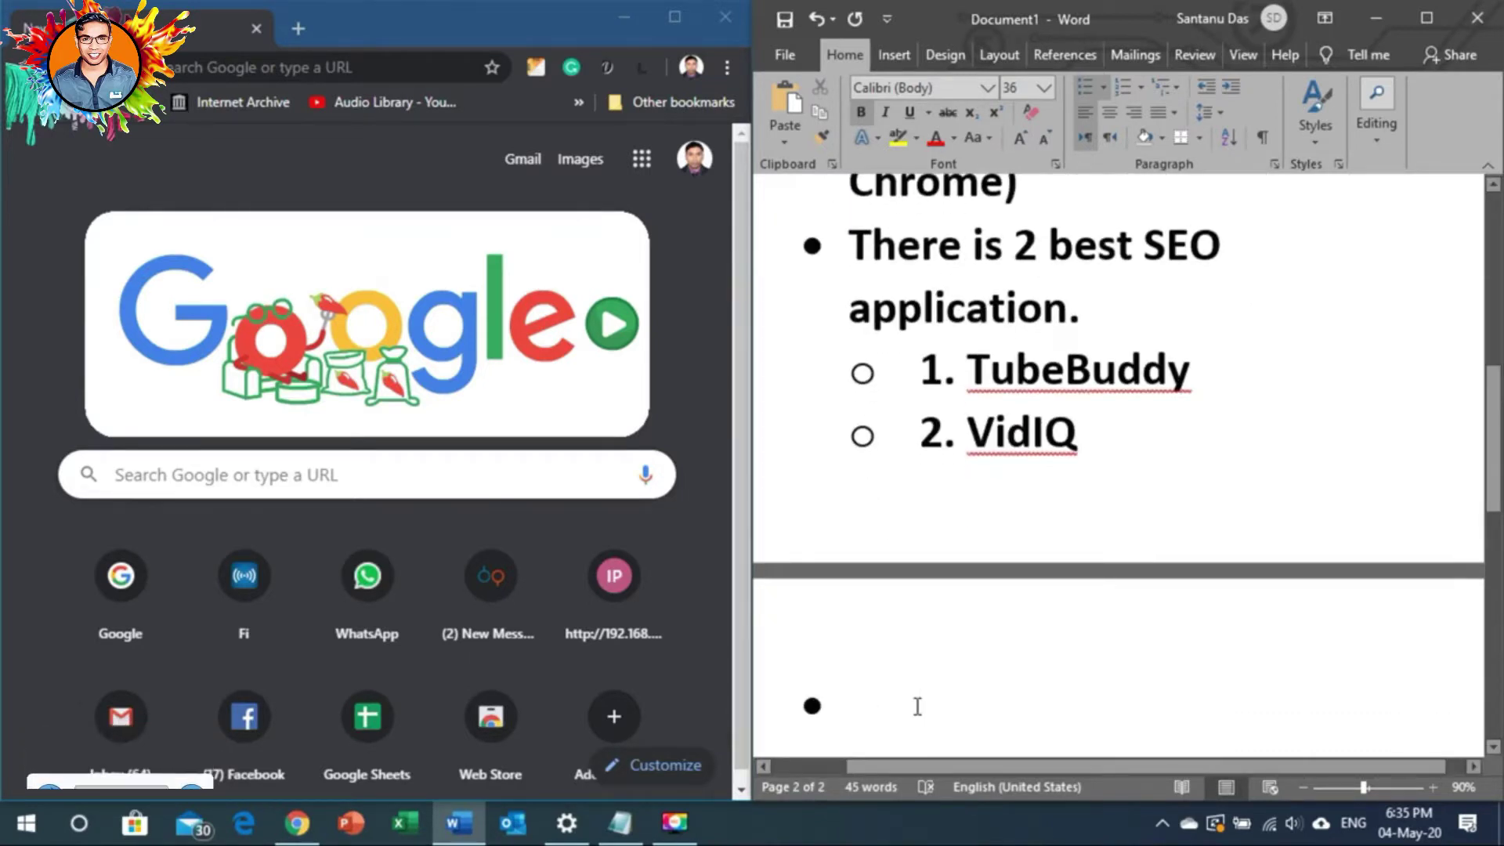
text(1St we)
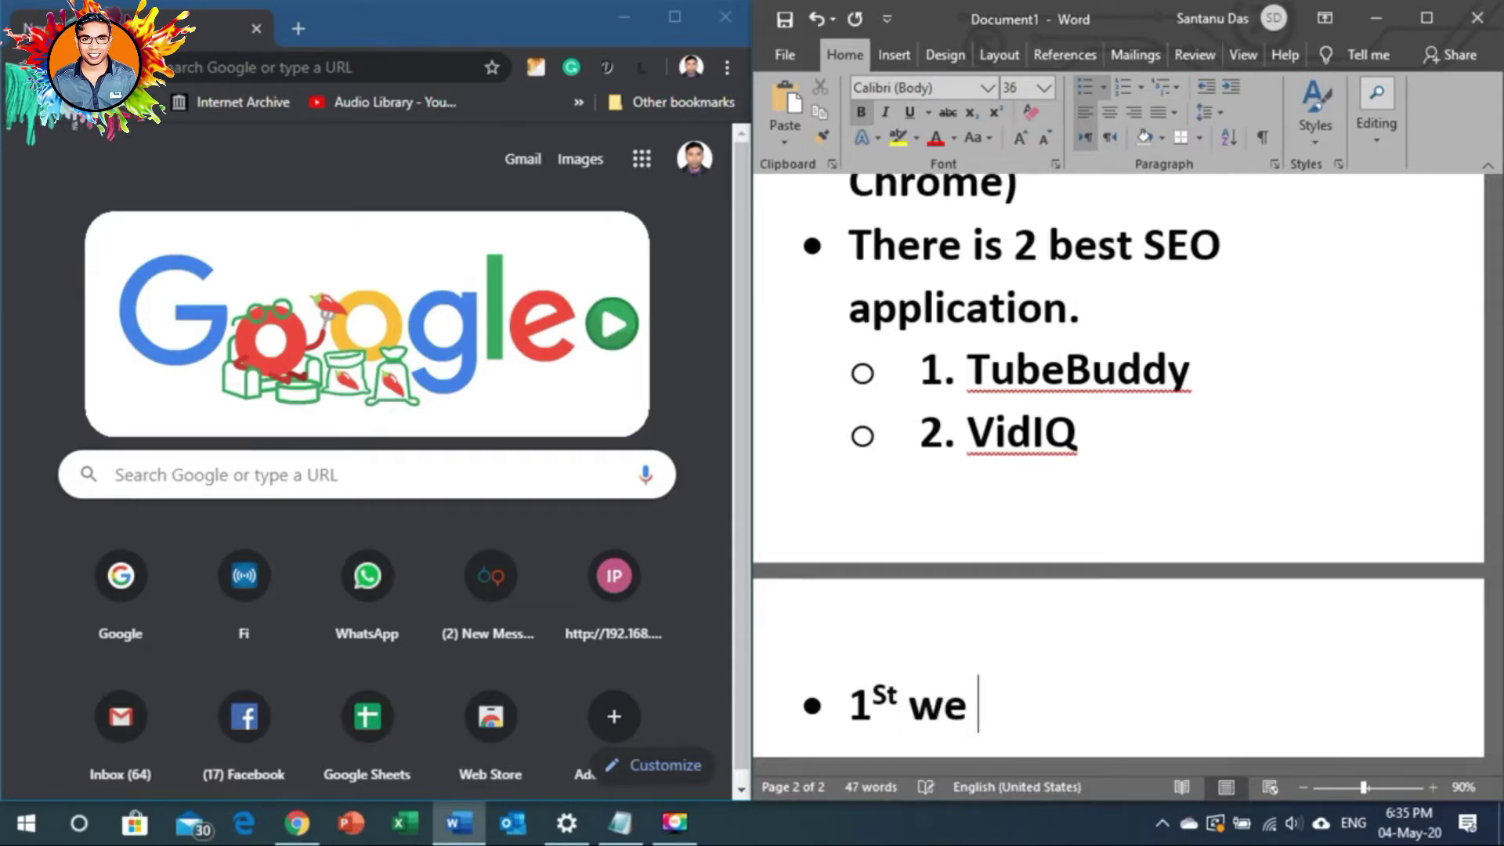
text( Will Learn )
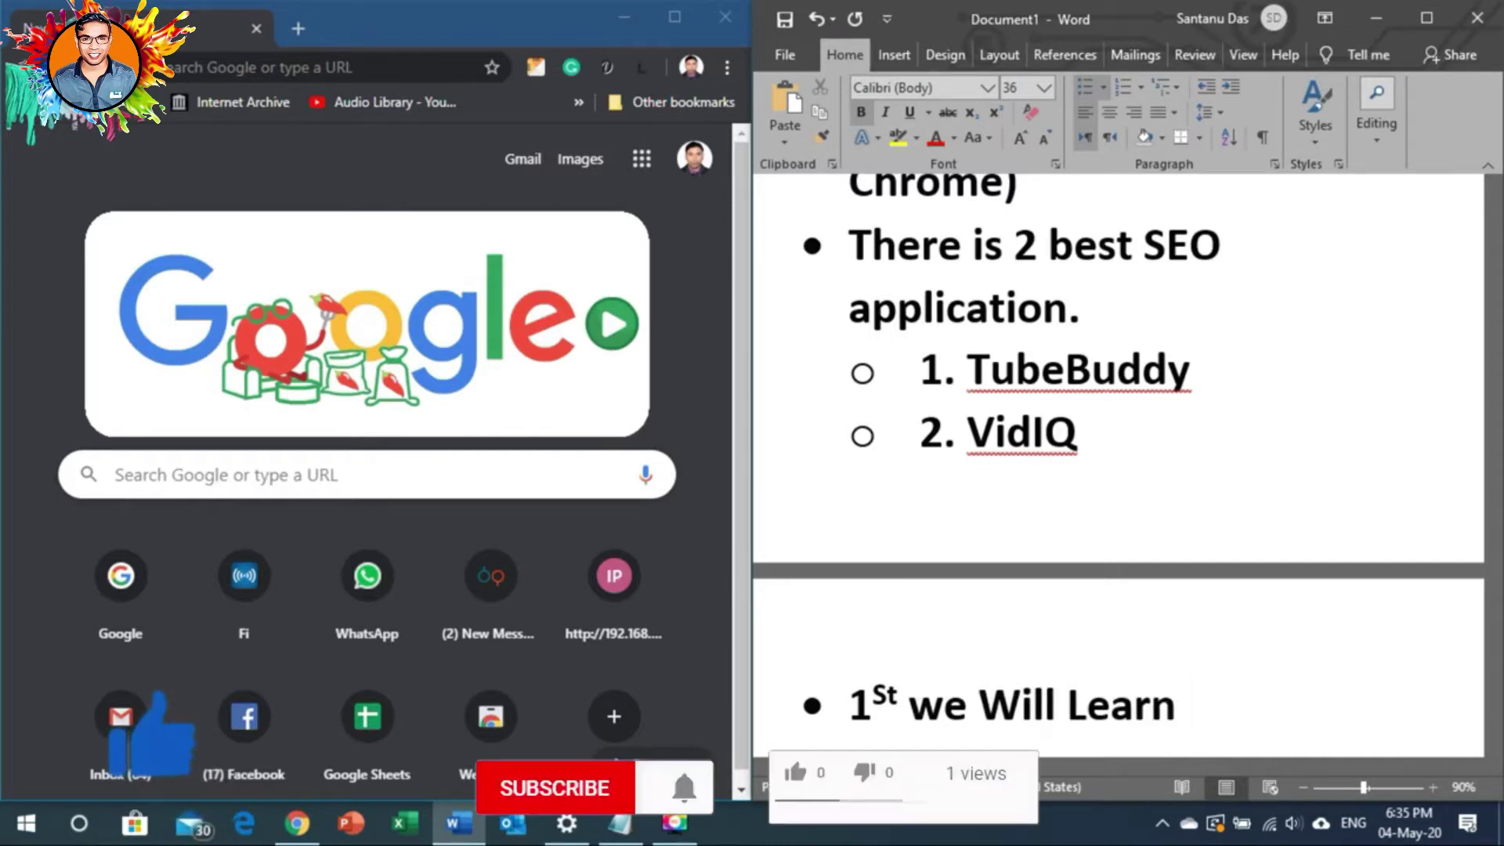
text(Tube)
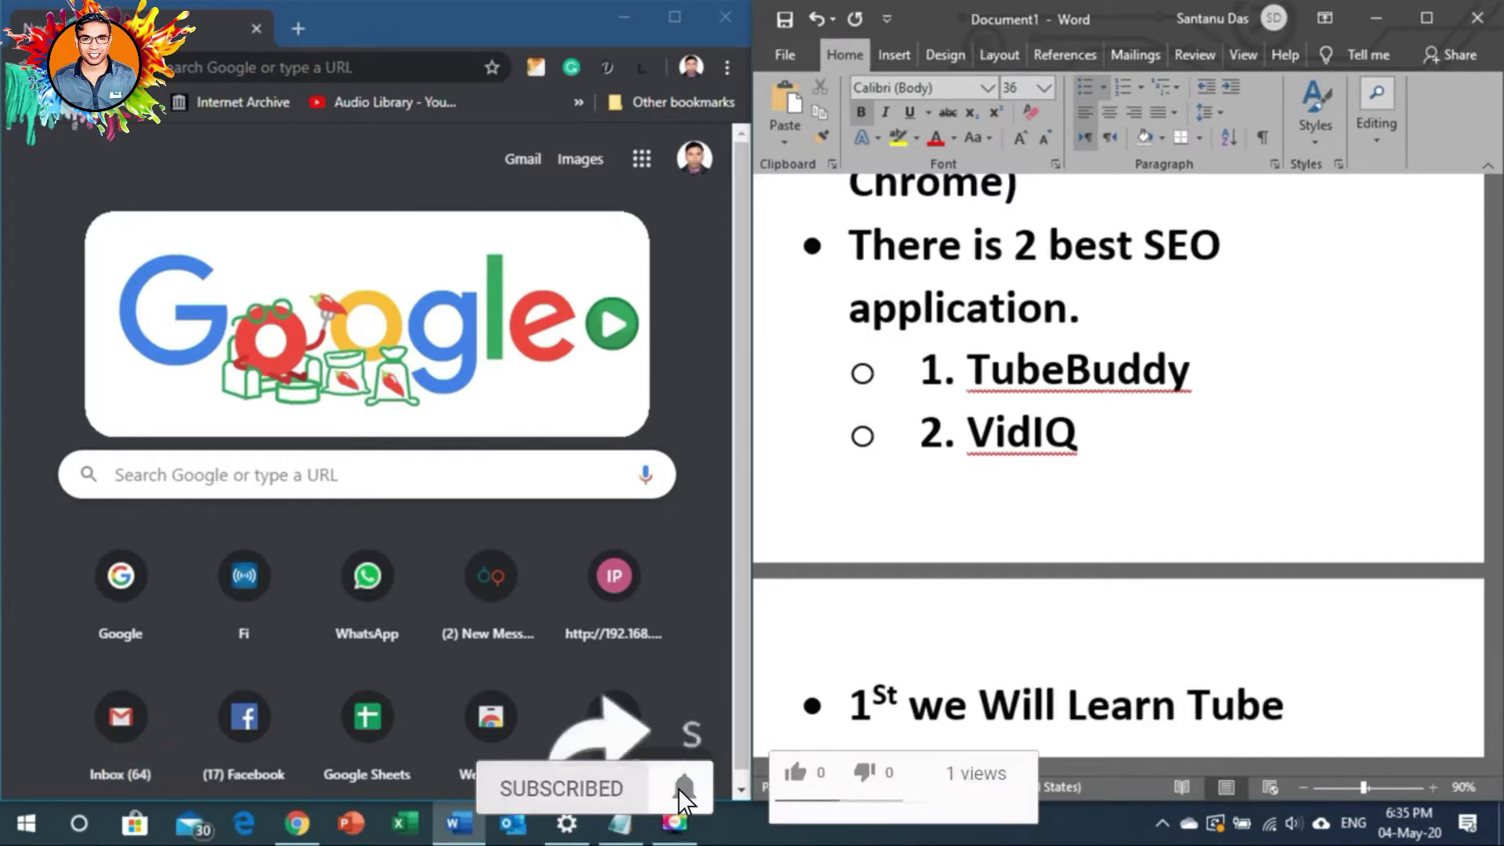
text(Bu)
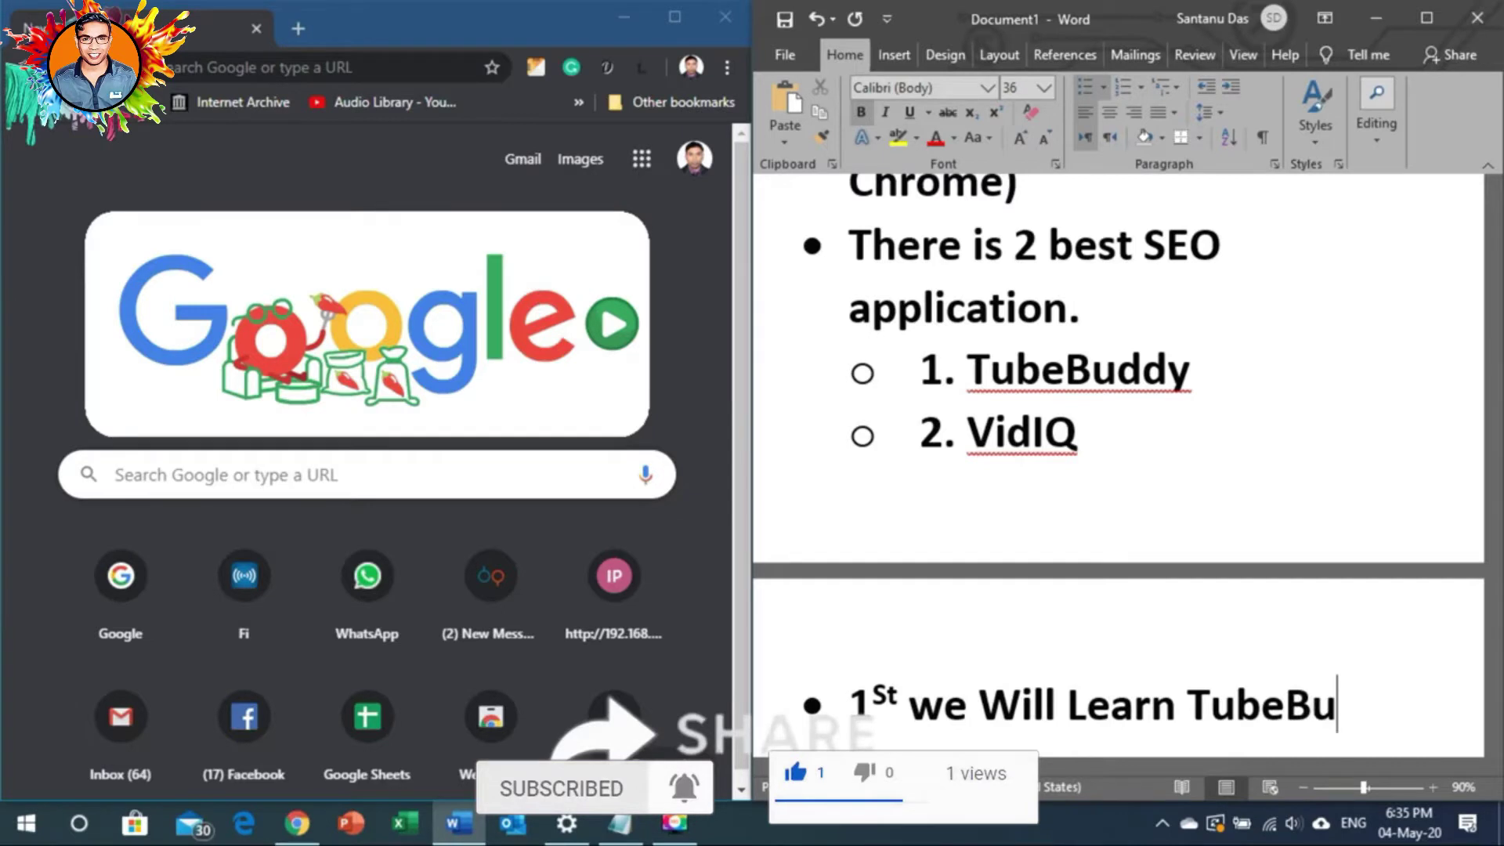
text(ddy S)
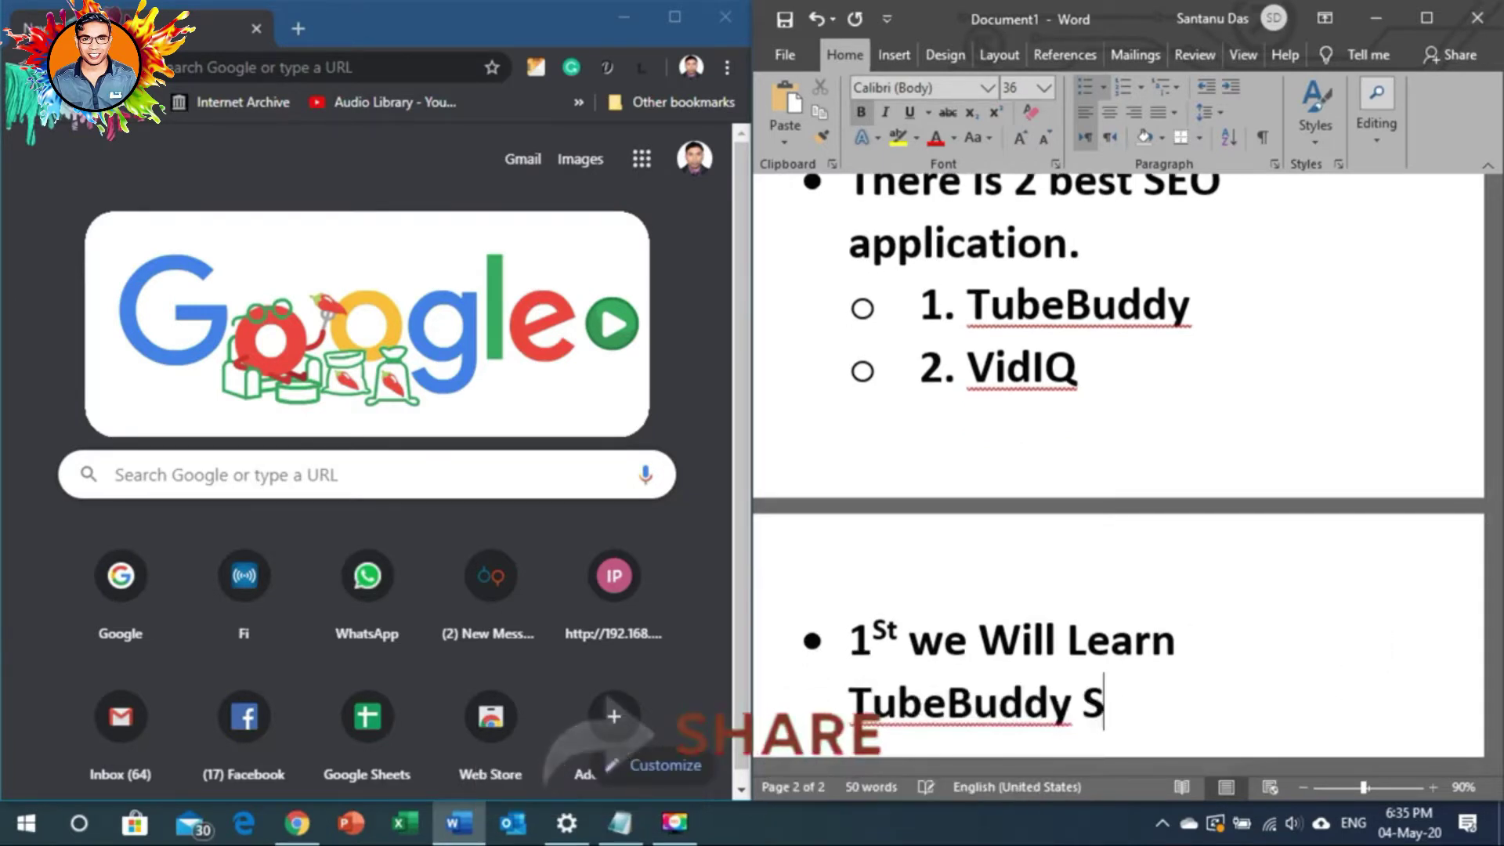
text(EO)
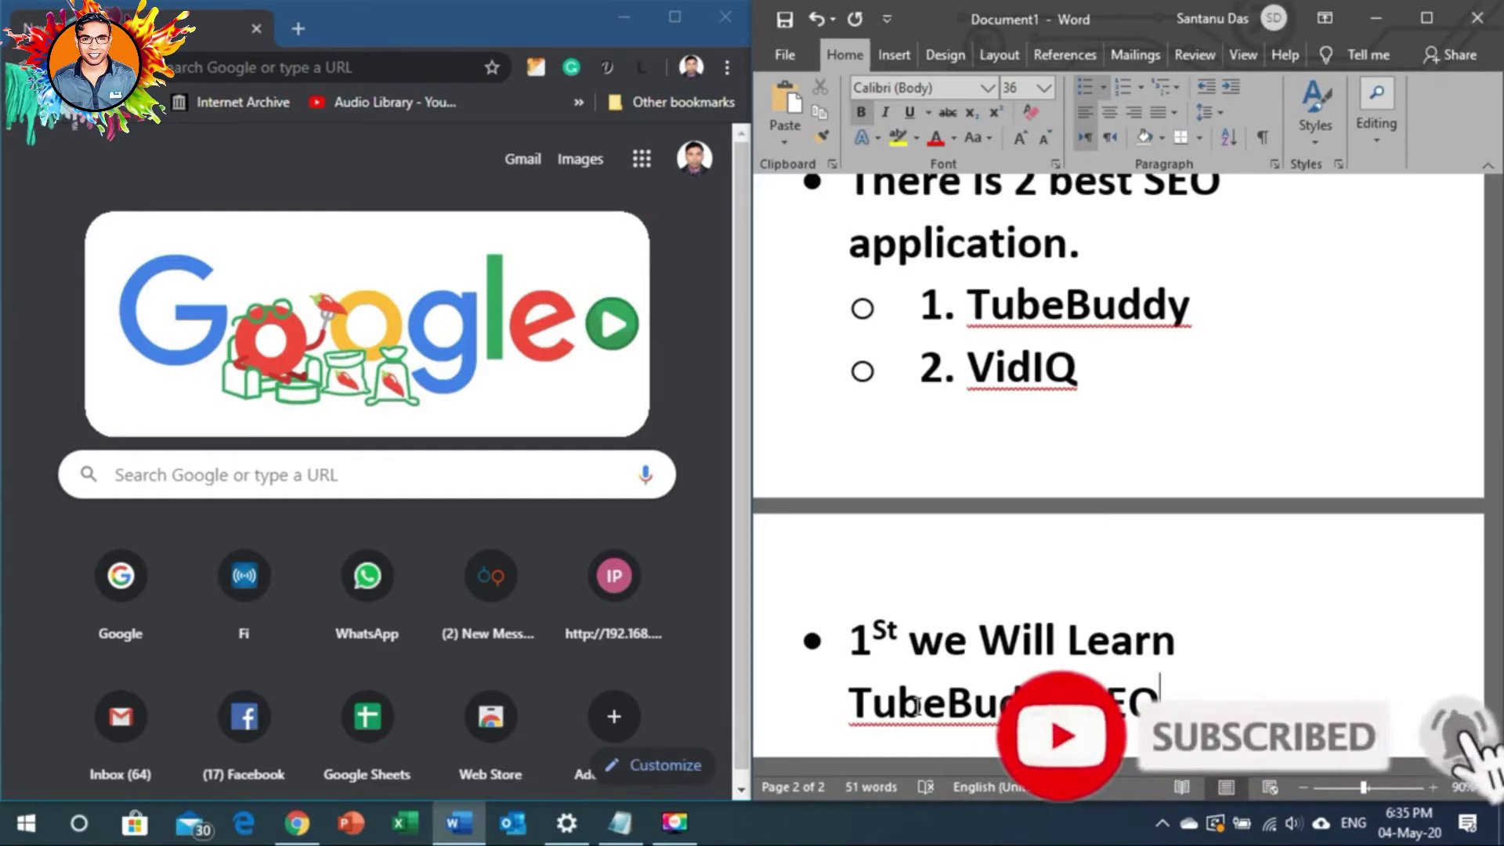
key(BackSpace)
text(.)
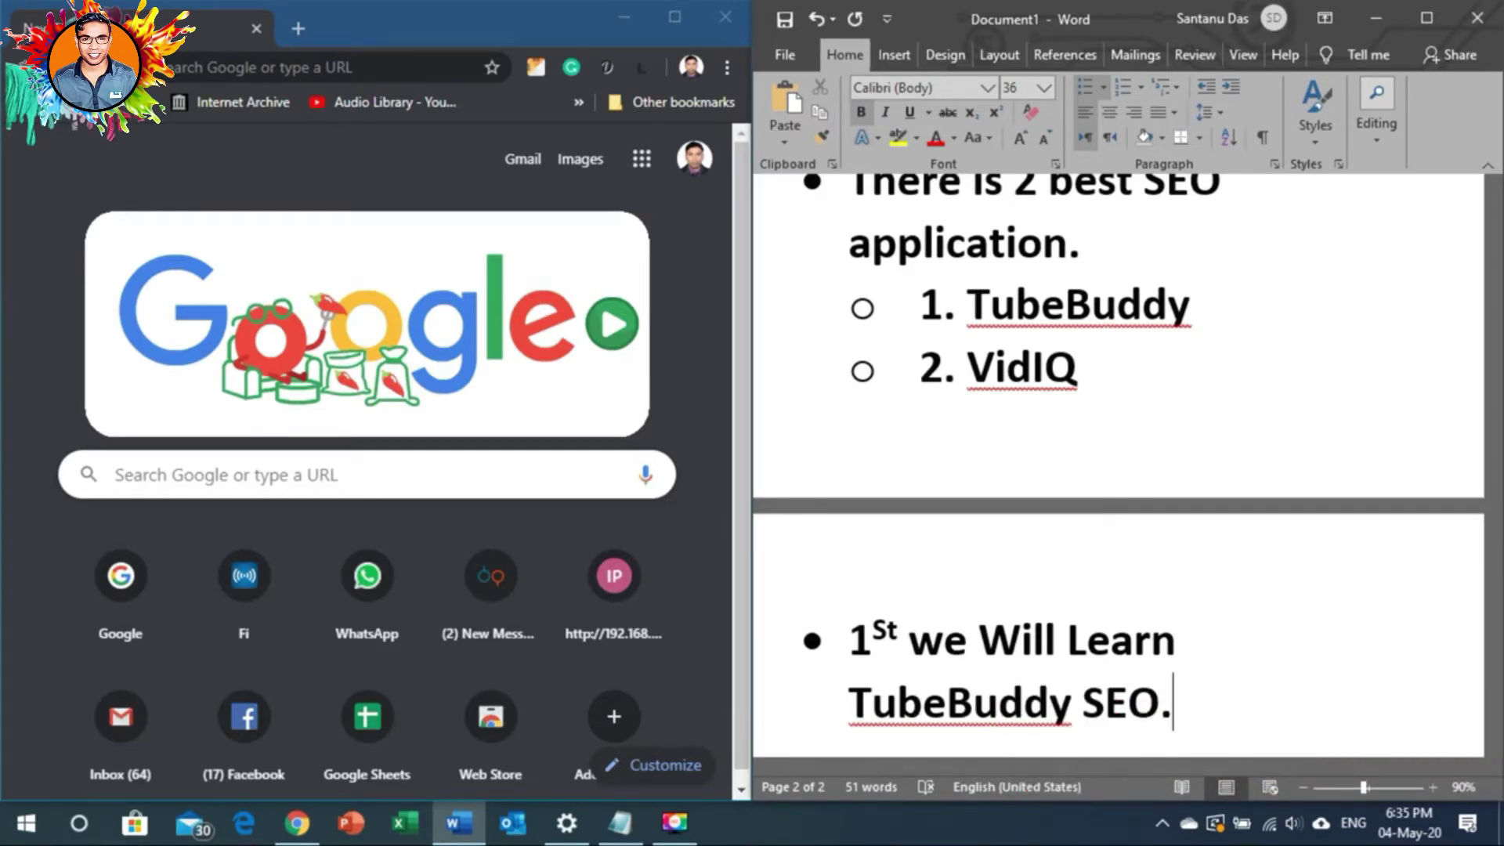
Add a bullet reading "Step by step showing on the Video…. Lets Start" after the TubeBuddy SEO bullet, followed by an empty bullet
key(Return)
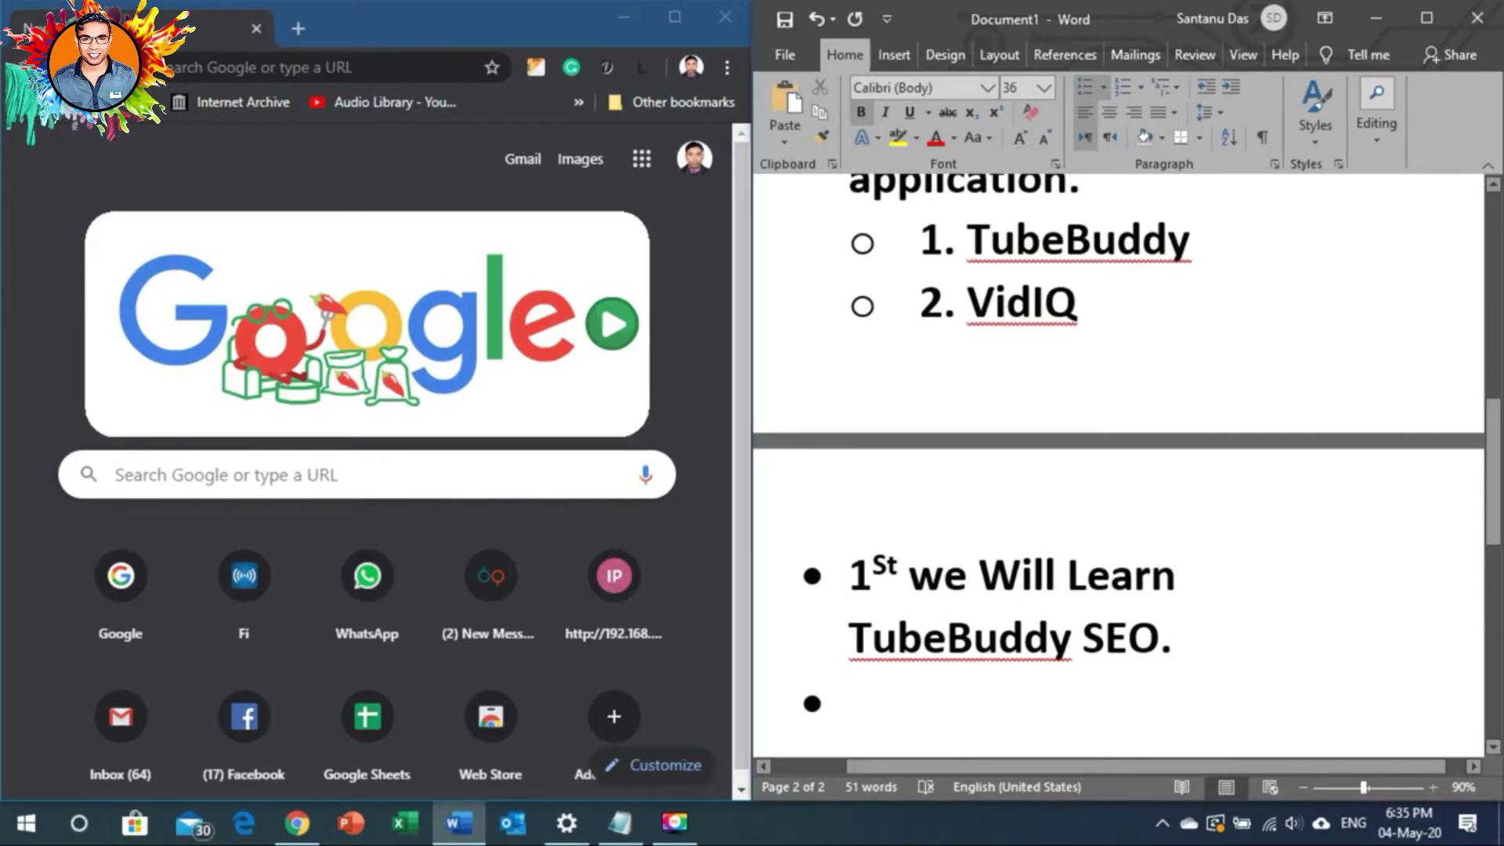
text(Ser)
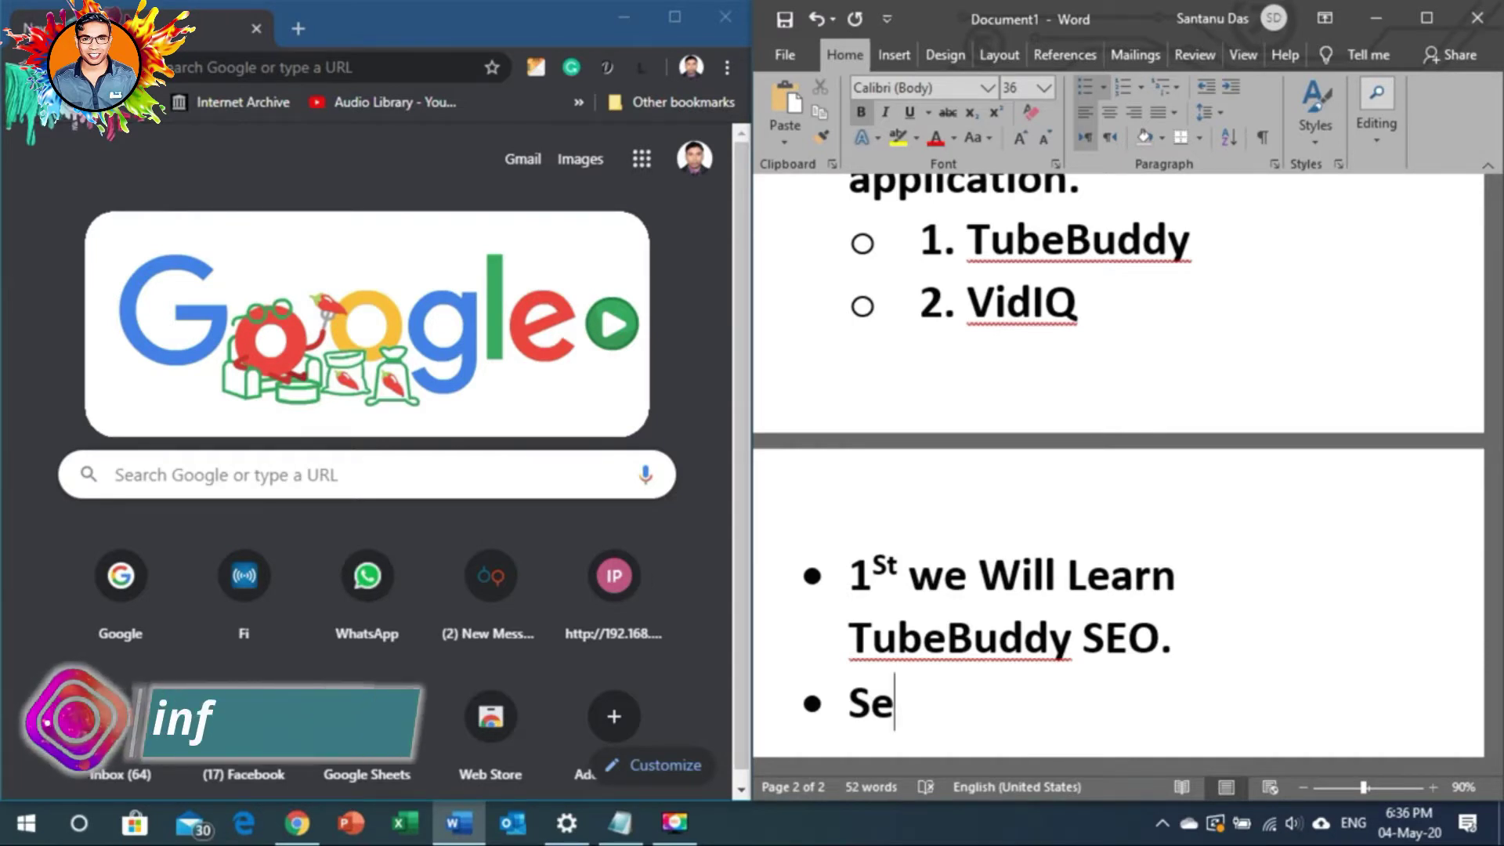
key(BackSpace)
key(BackSpace)
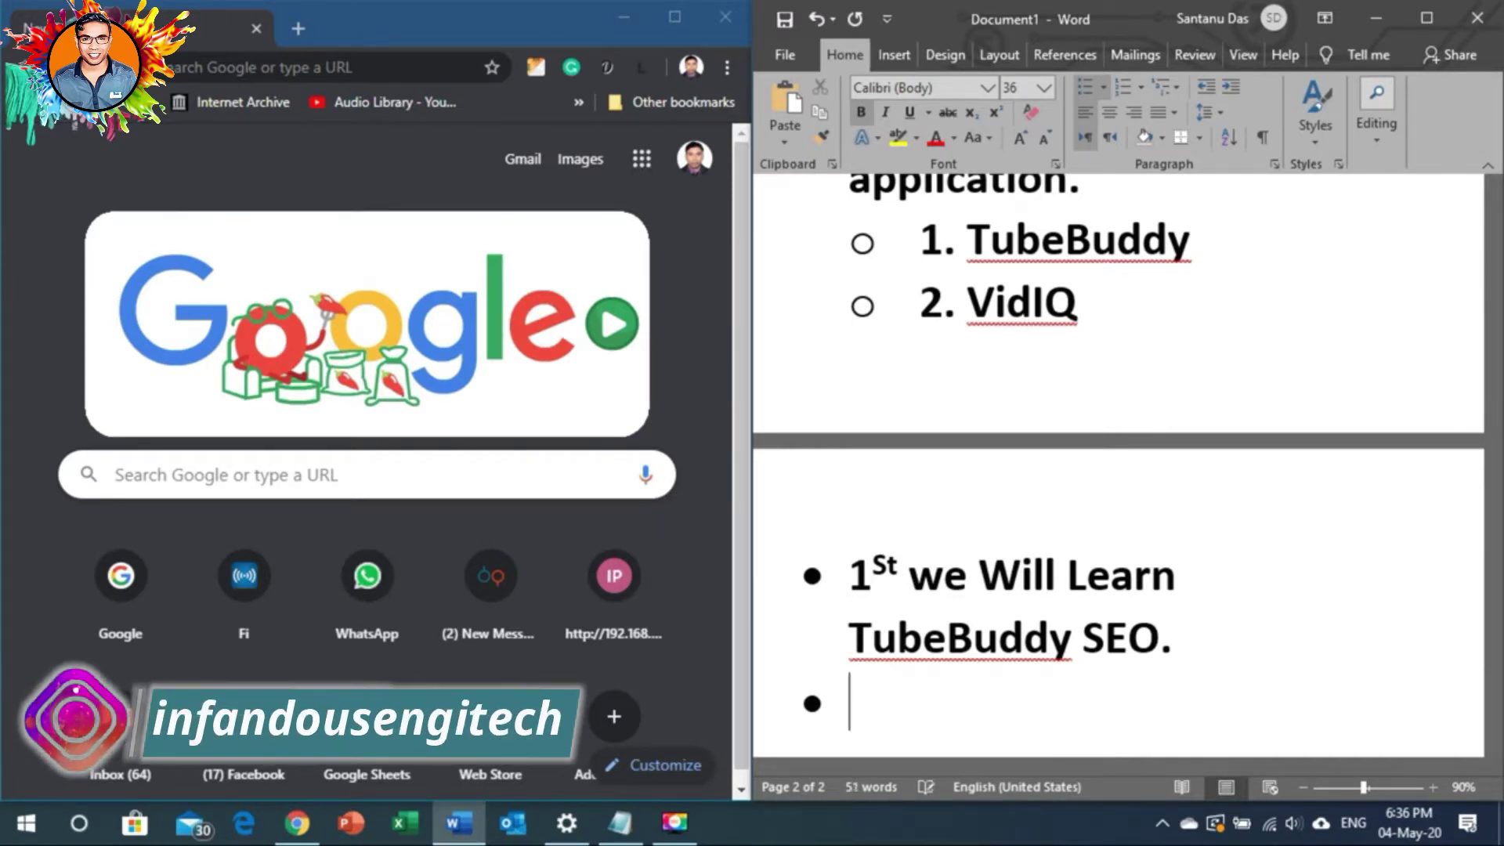
text(Stepby)
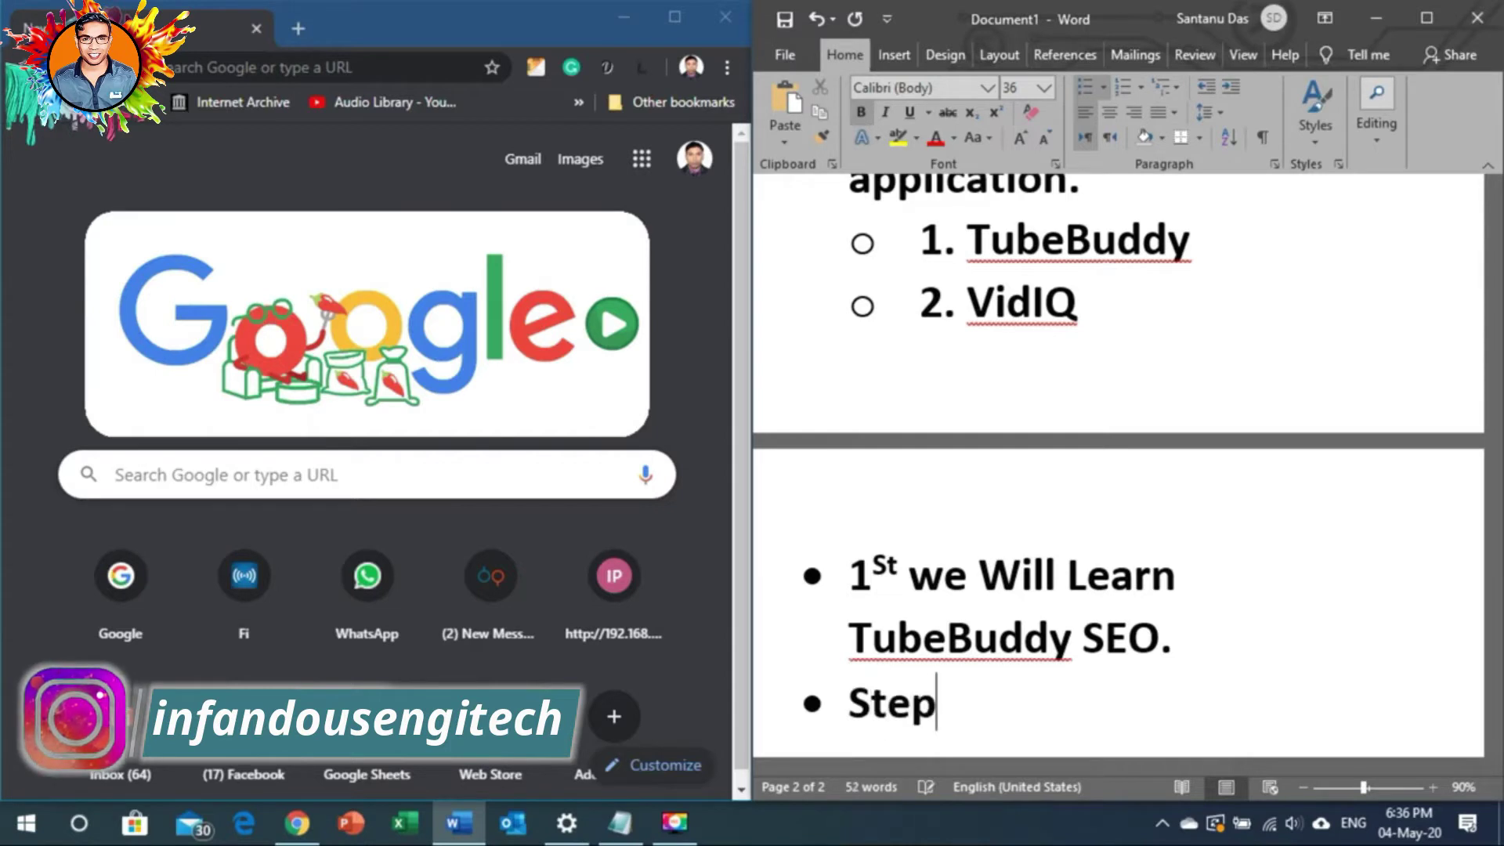
key(BackSpace)
key(BackSpace)
key(BackSpace)
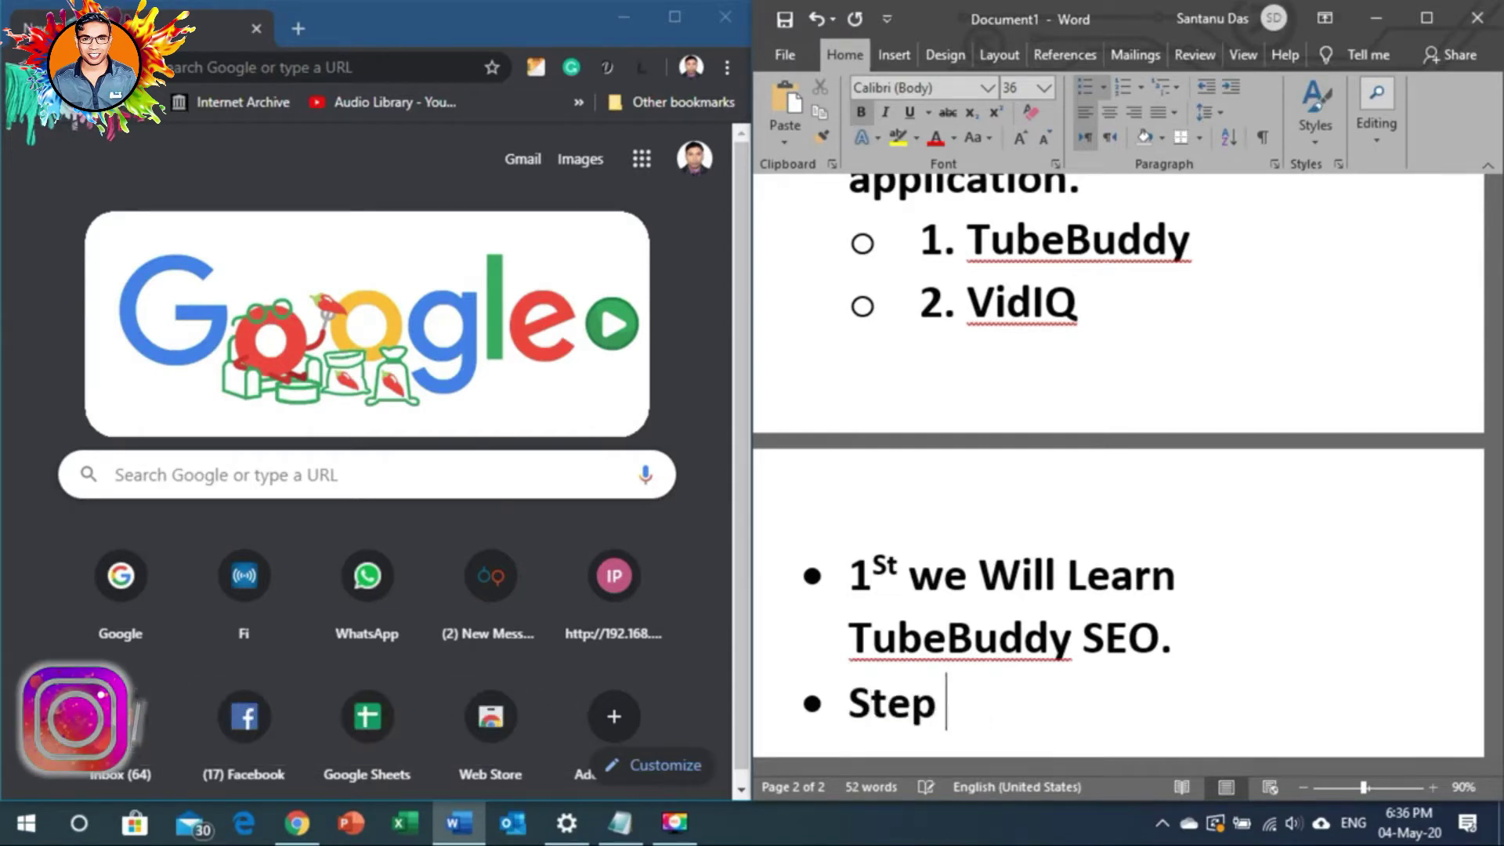
text(by step sh)
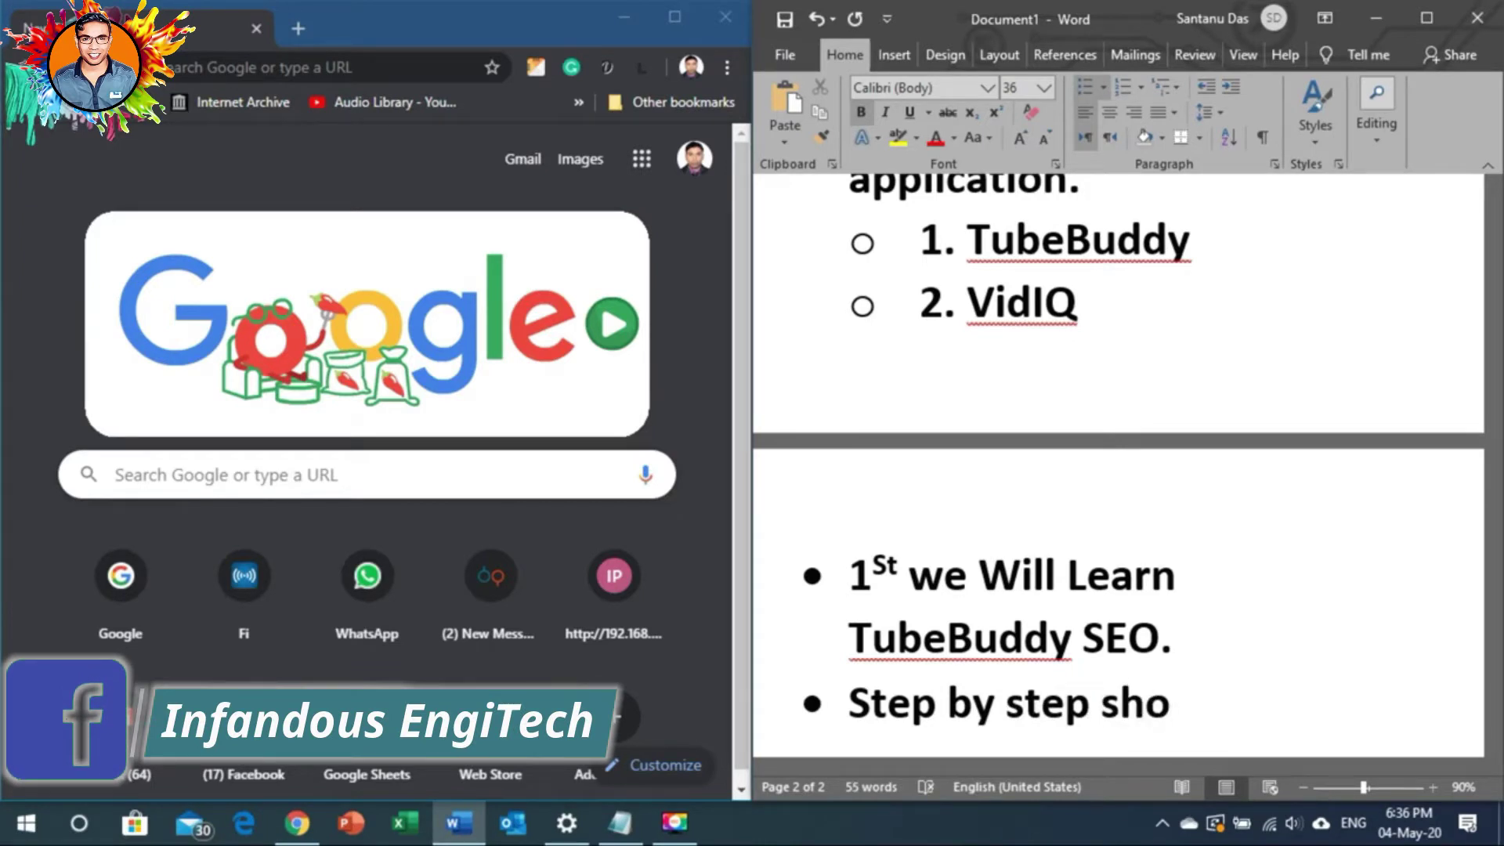
text(ow)
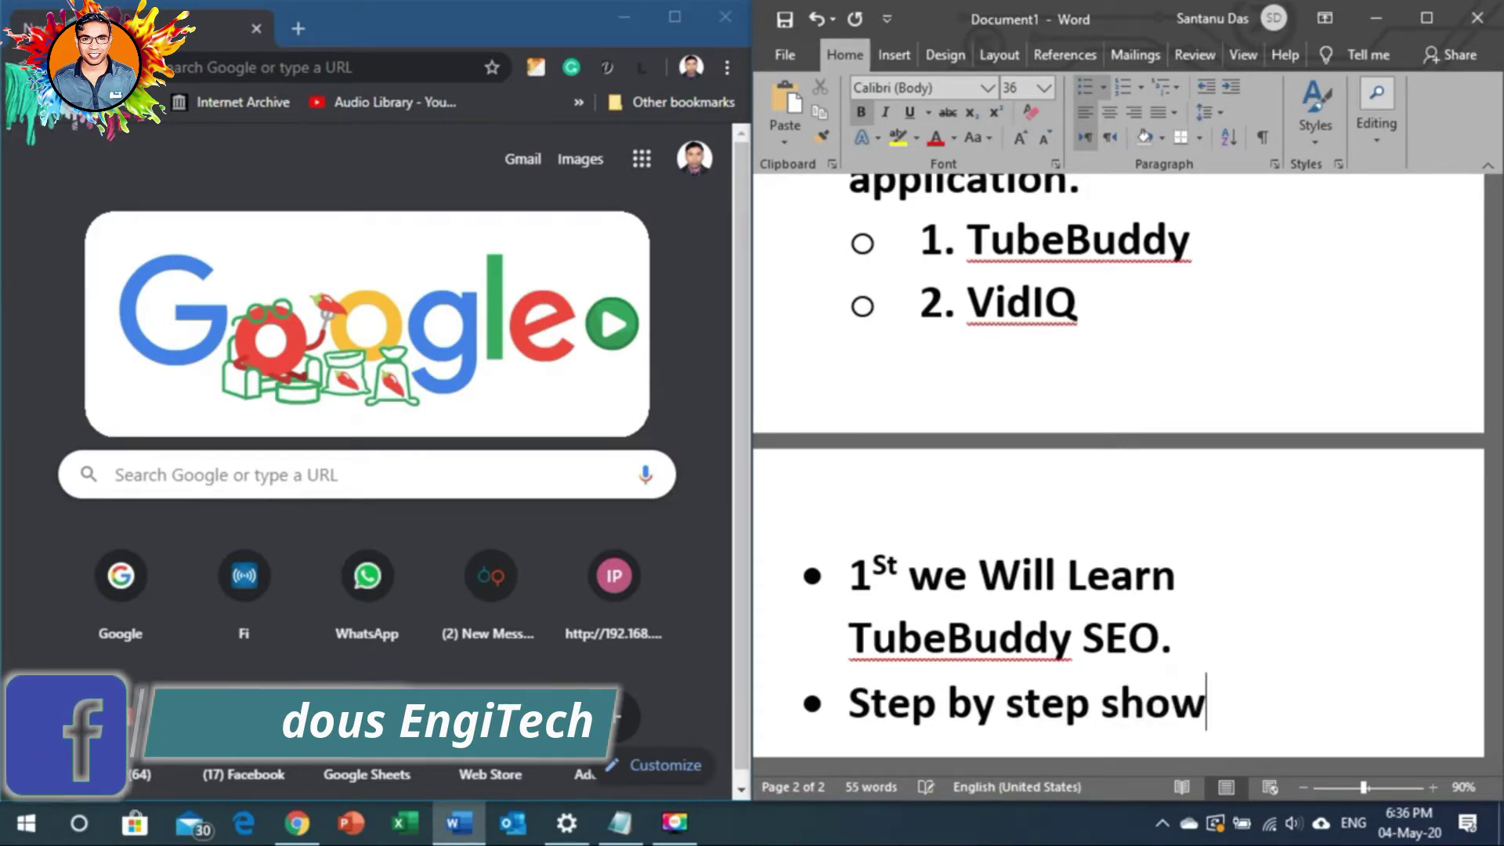
text(ing on the )
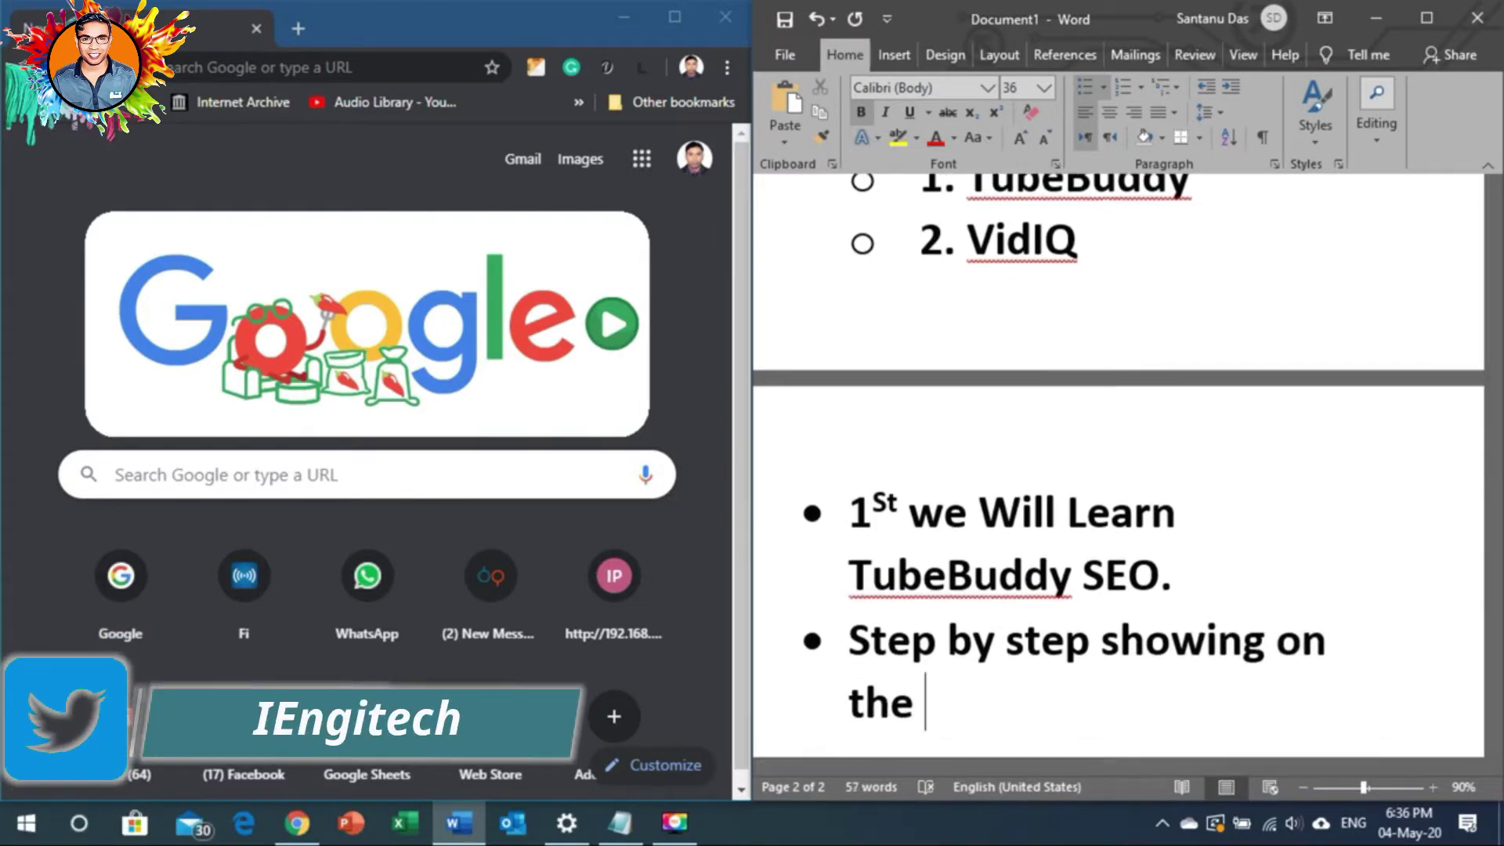
text(Video)
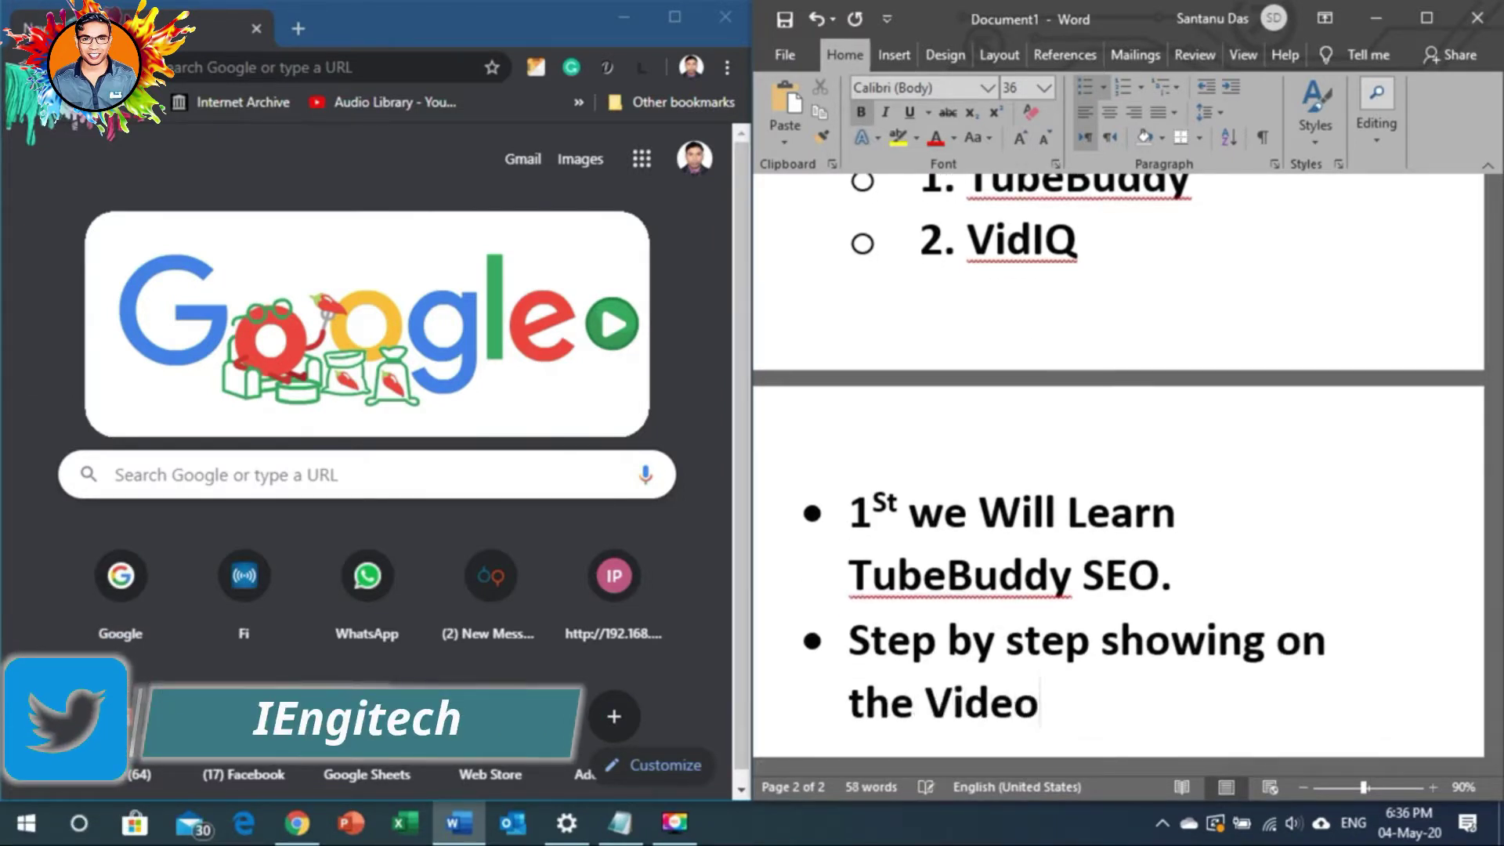
text(.... )
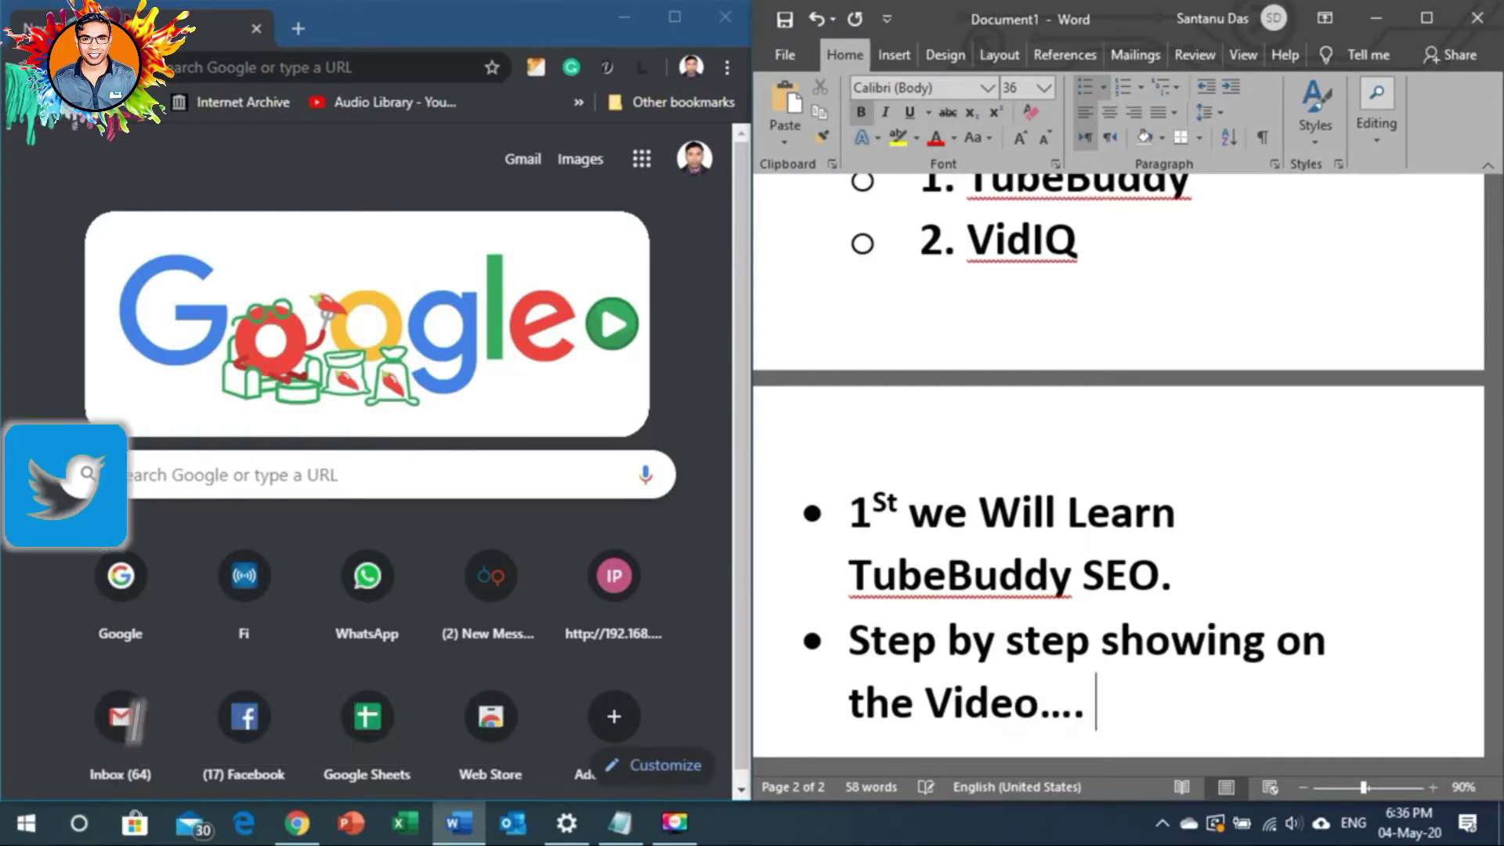
text(Lets Start)
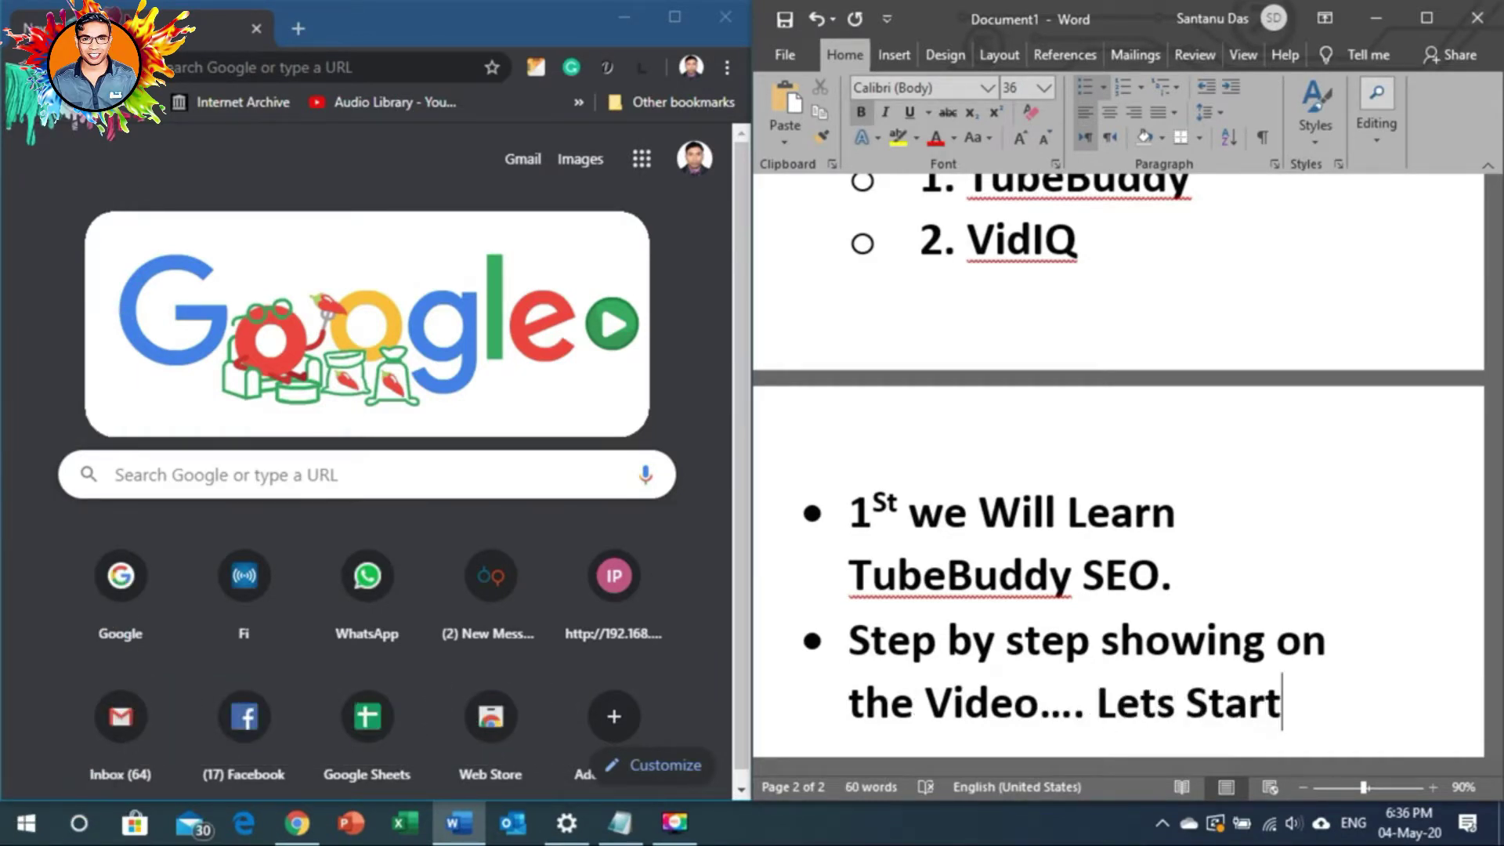
key(Return)
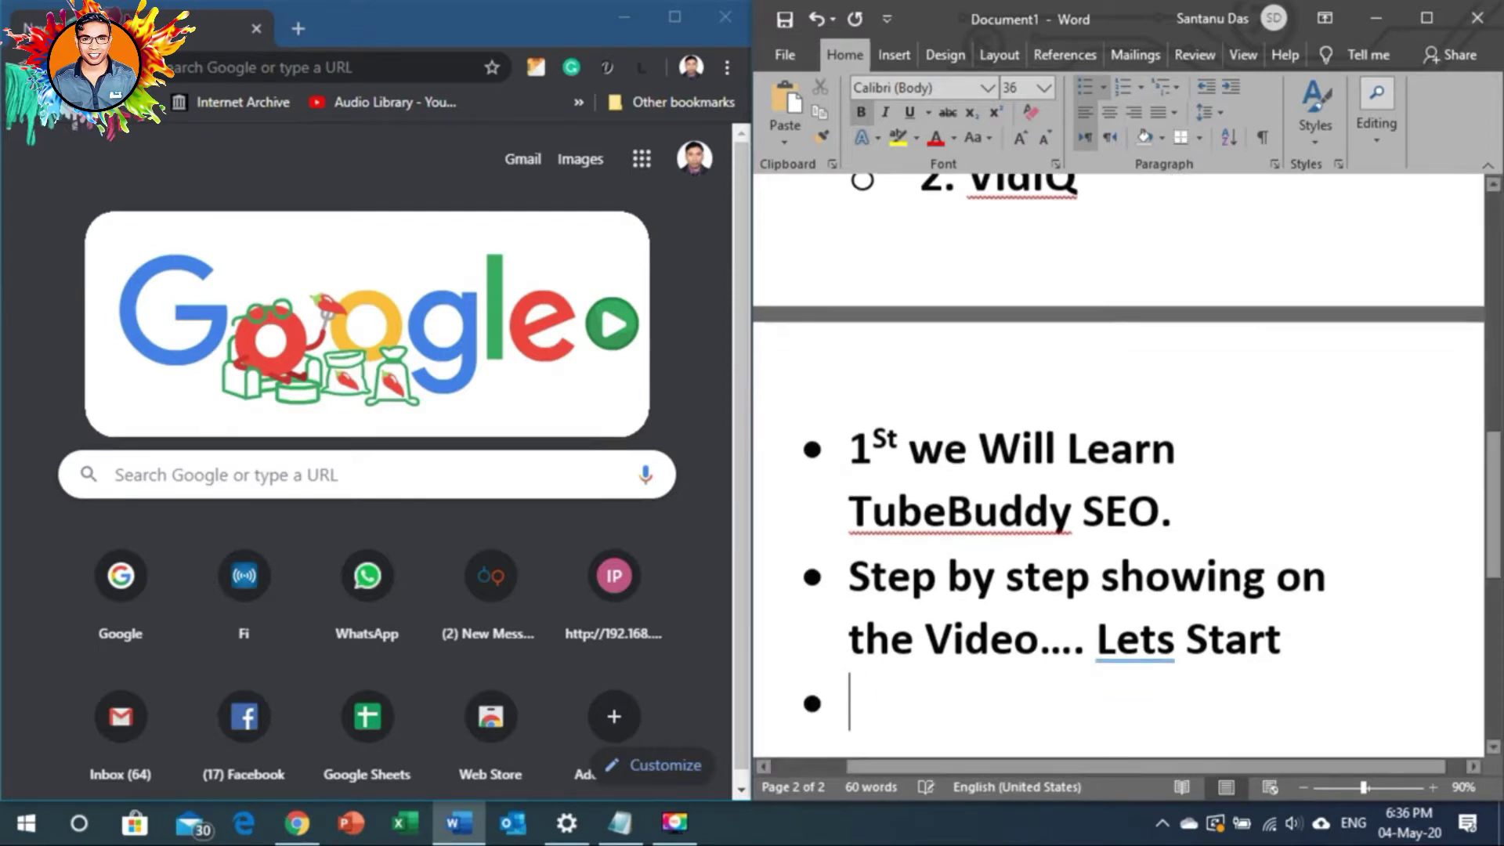
Switch to Google Chrome, maximize its window and go to google.com
click(675, 17)
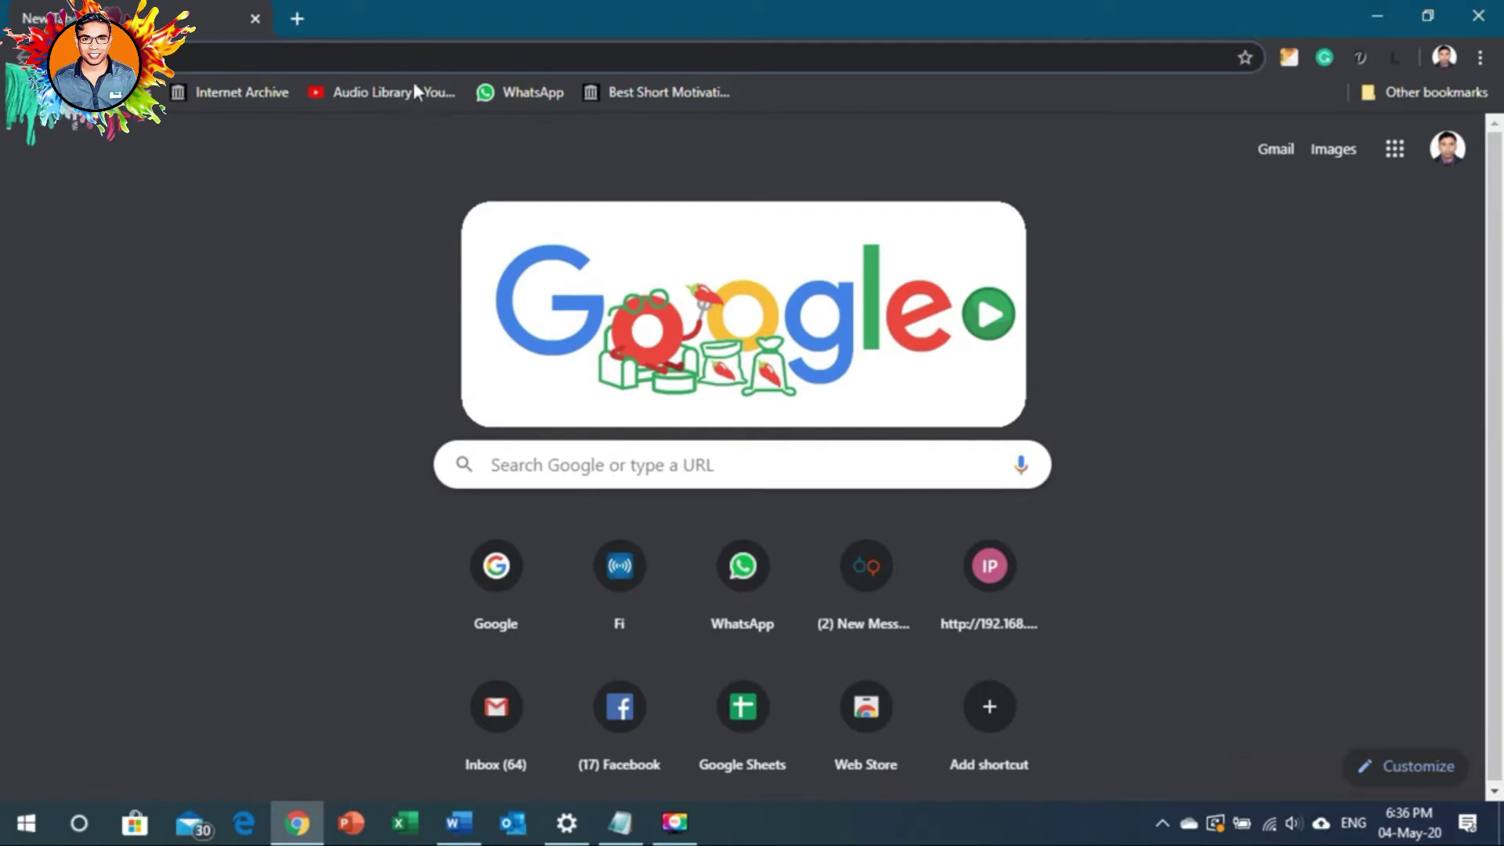
click(427, 54)
text(google.com)
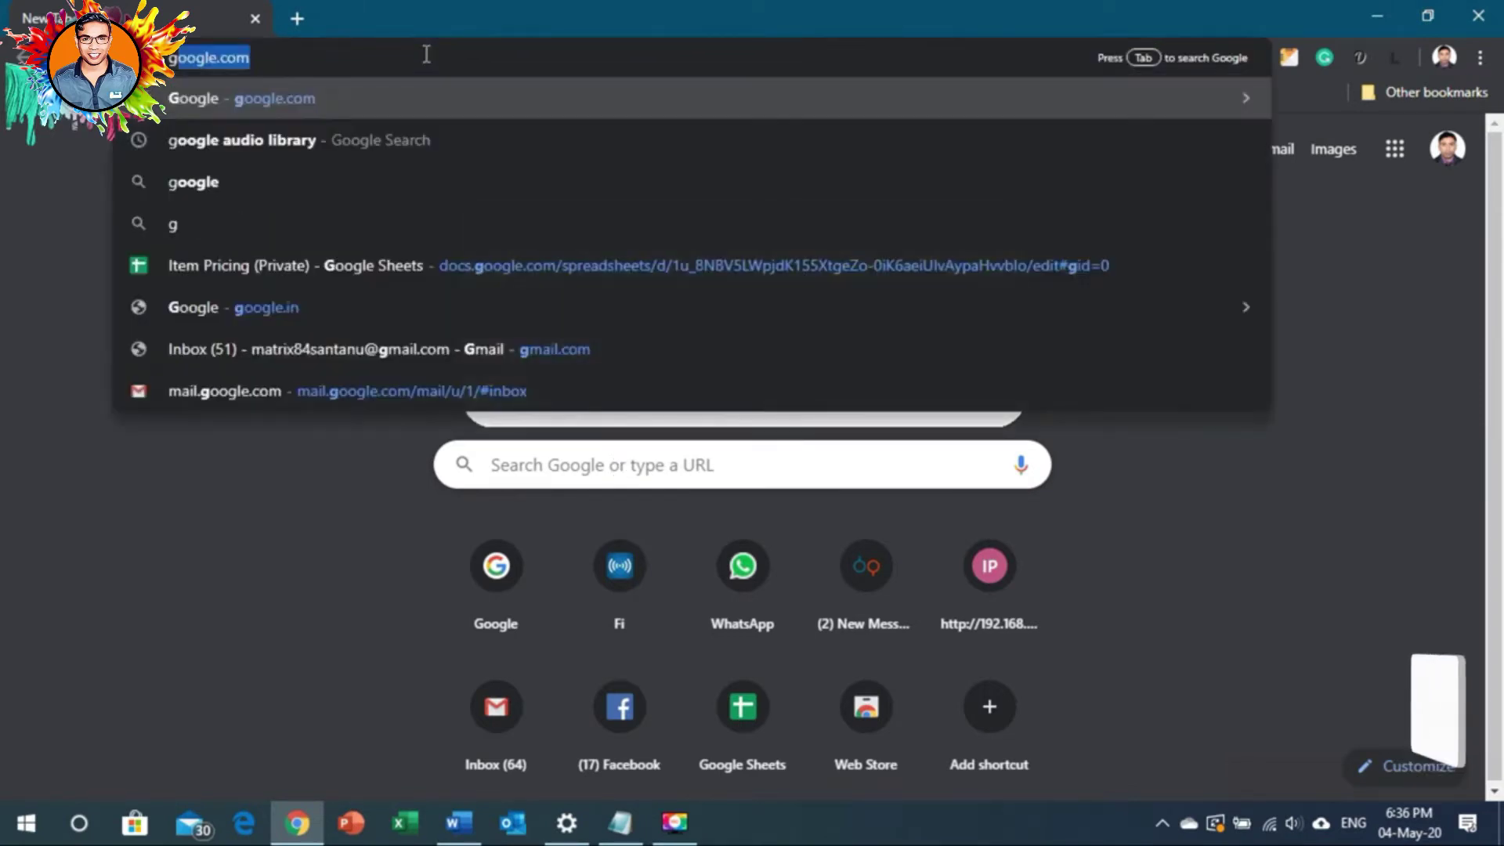
key(Return)
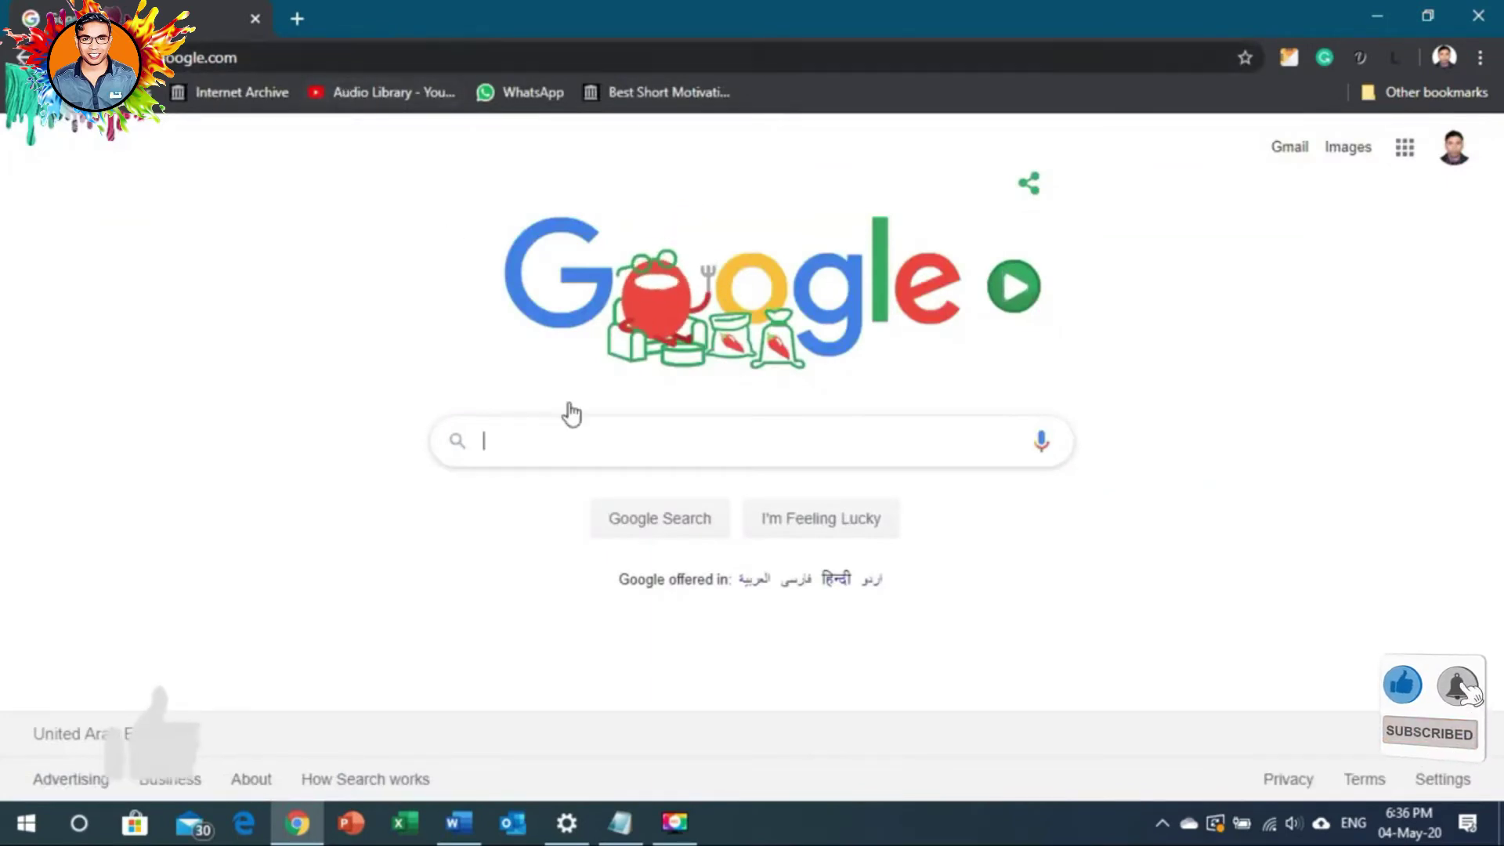
Search Google for "tube buddy" and open the TubeBuddy official site from the results
click(591, 441)
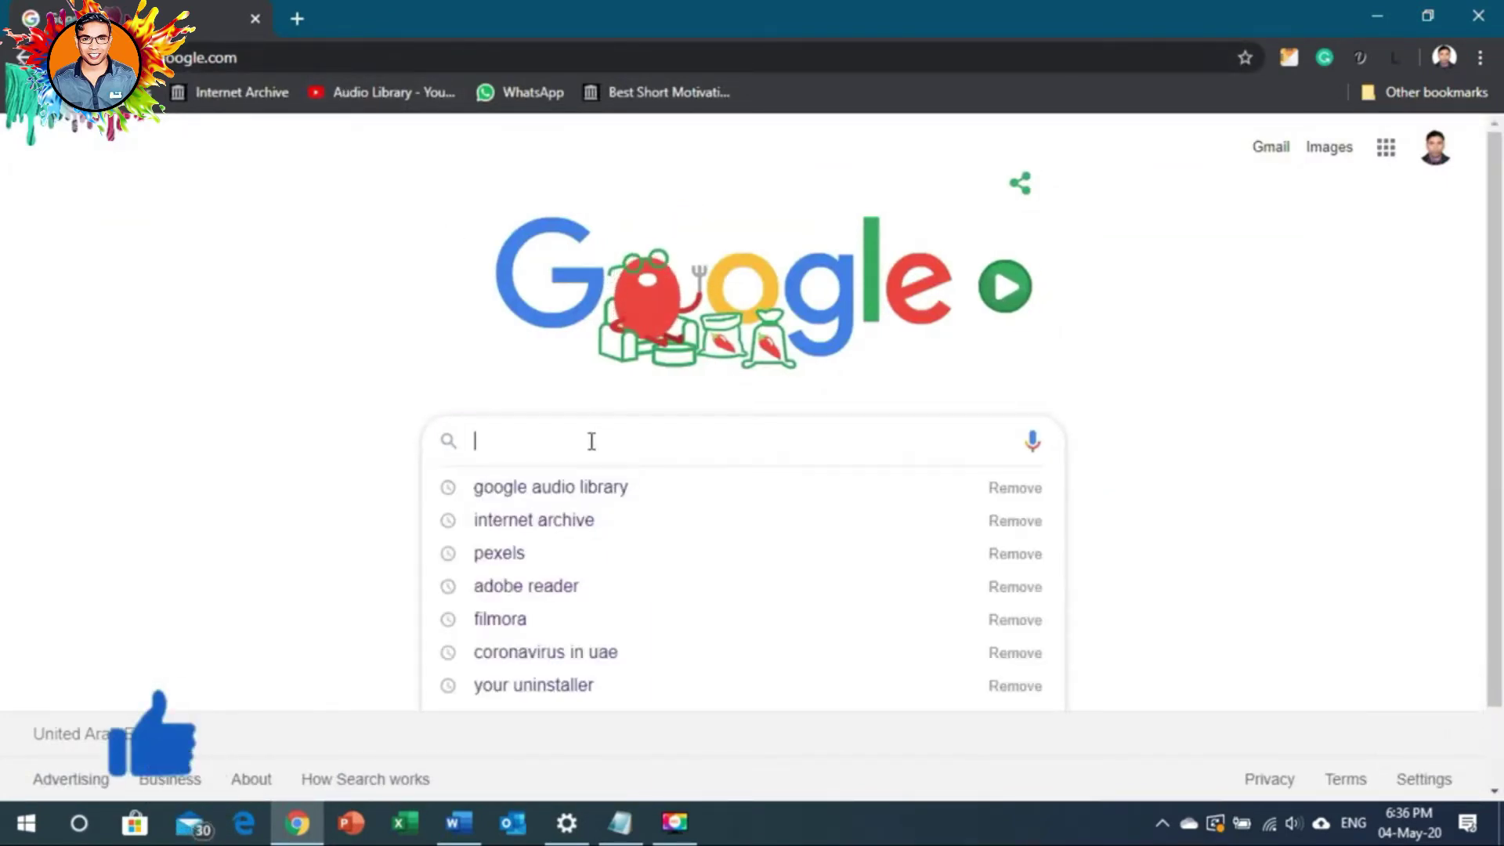
text(Tube)
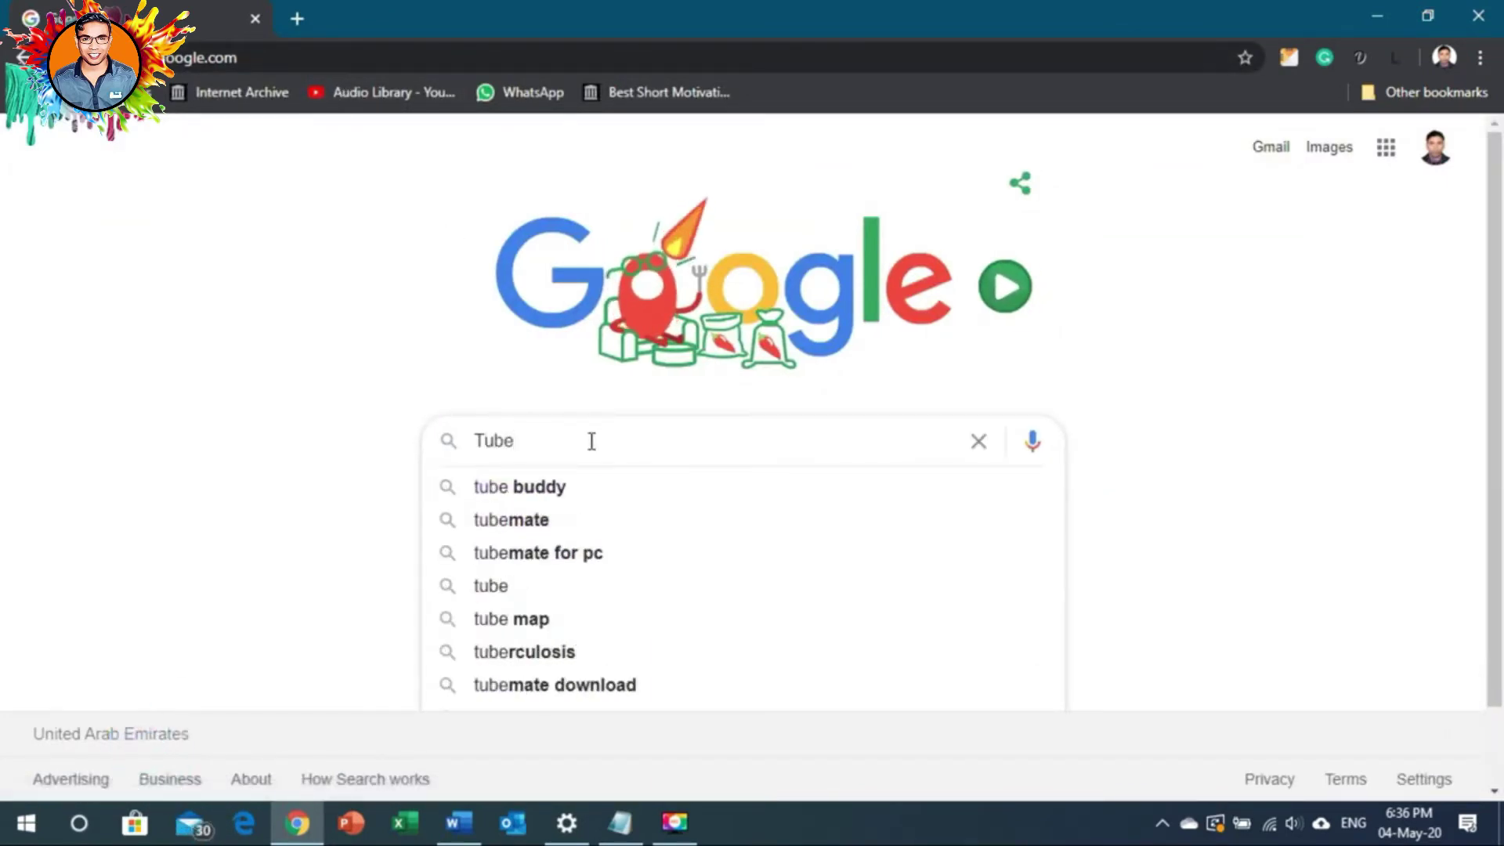
key(Down)
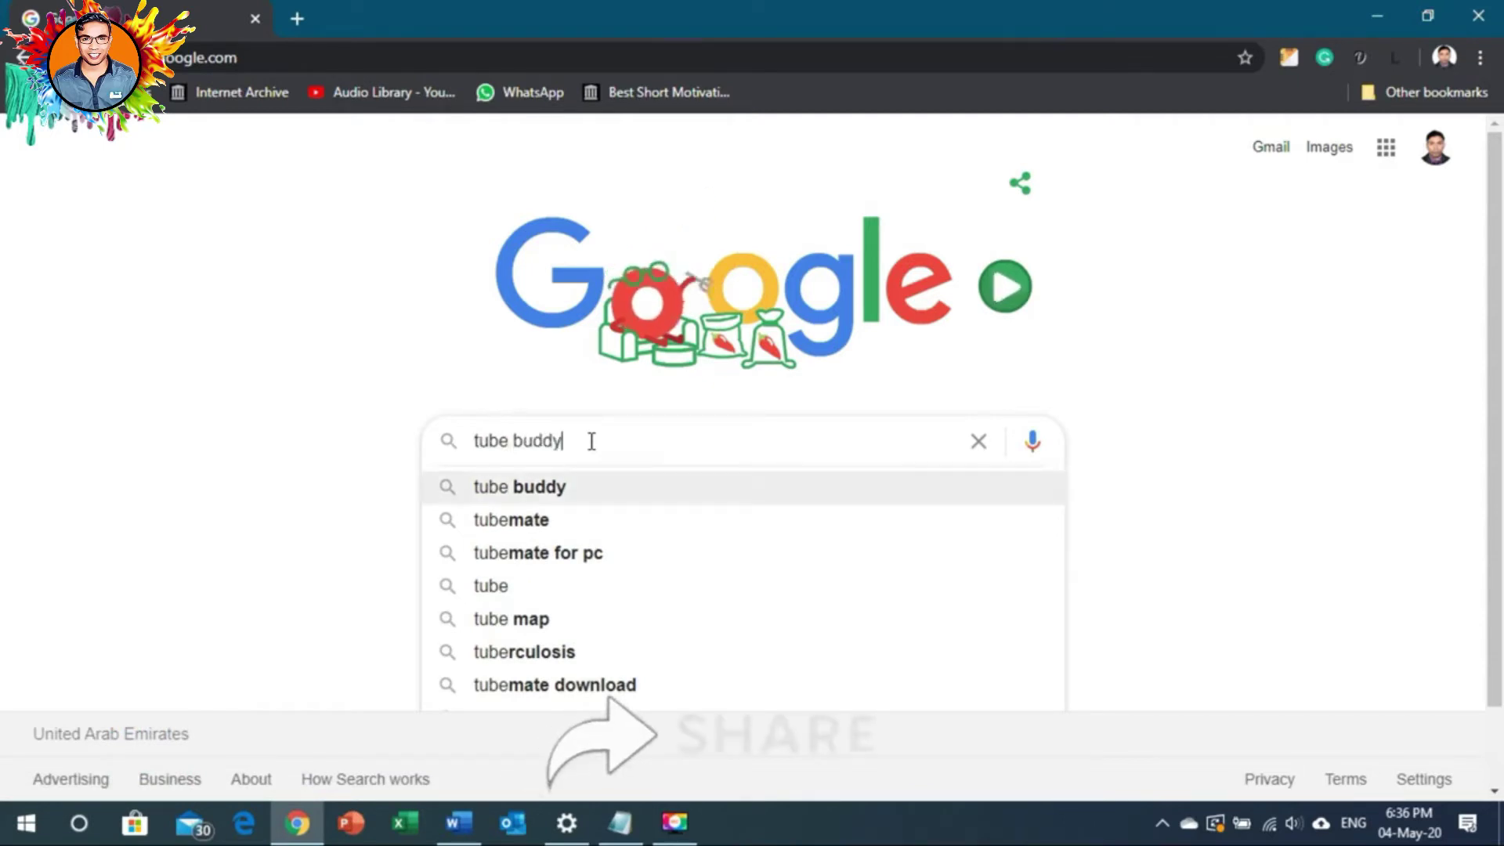
key(Return)
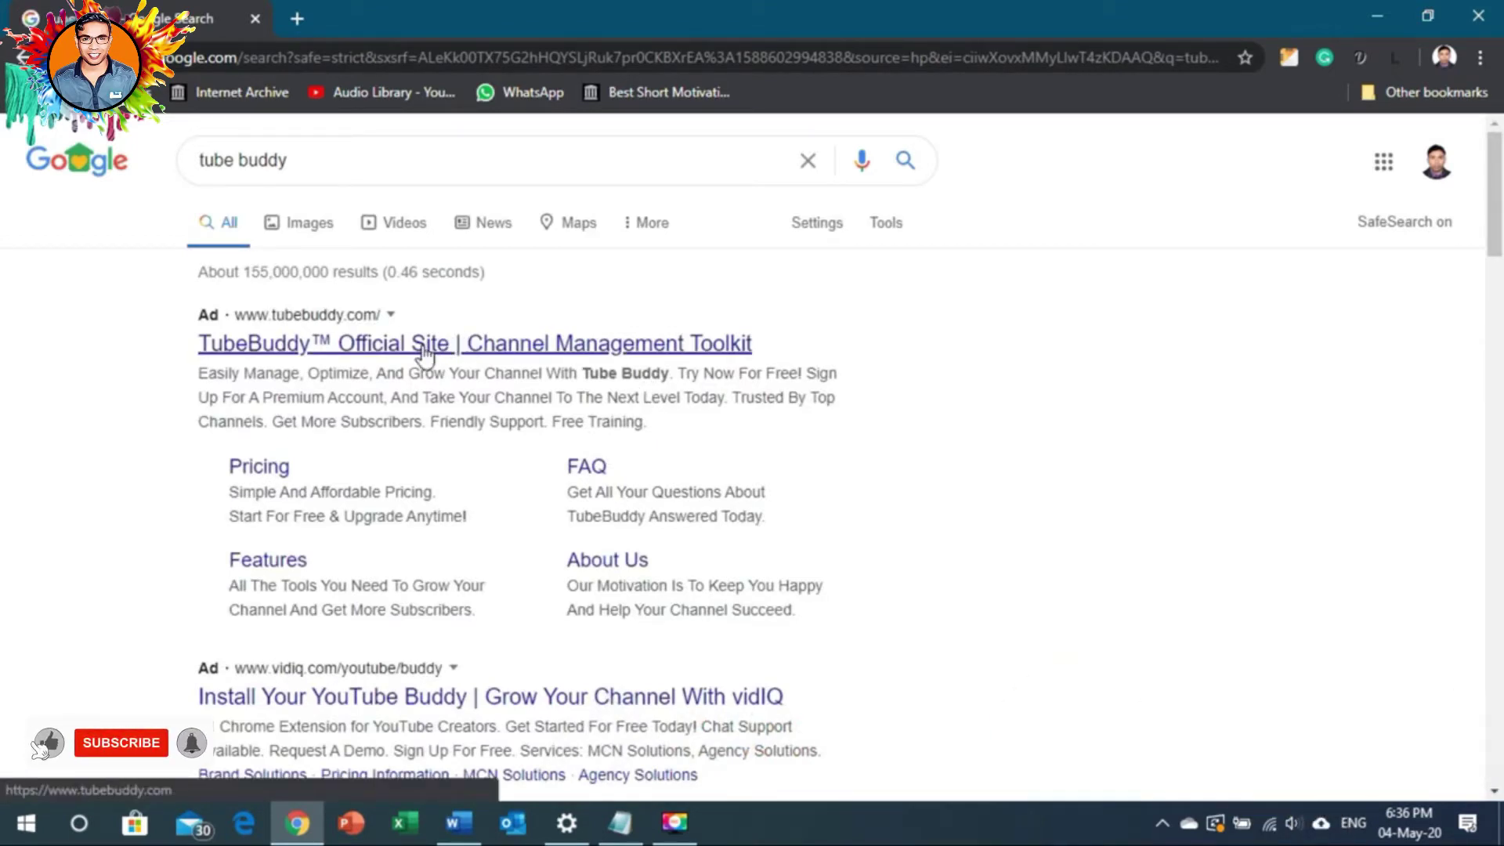
click(425, 345)
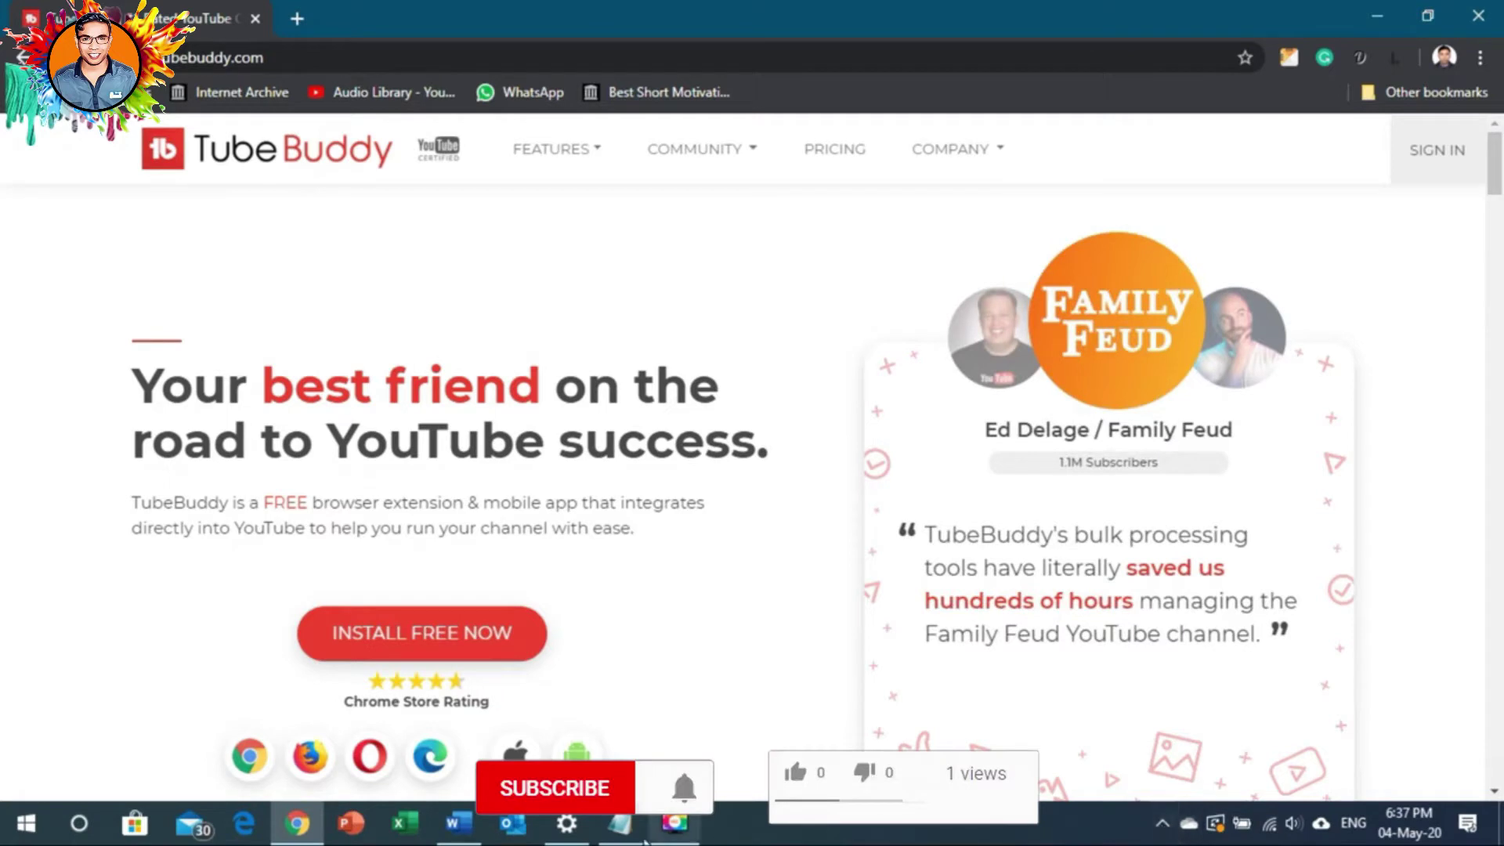
Return to the Word document and fill the empty bullet with "Click on the link to redirect website"
click(458, 822)
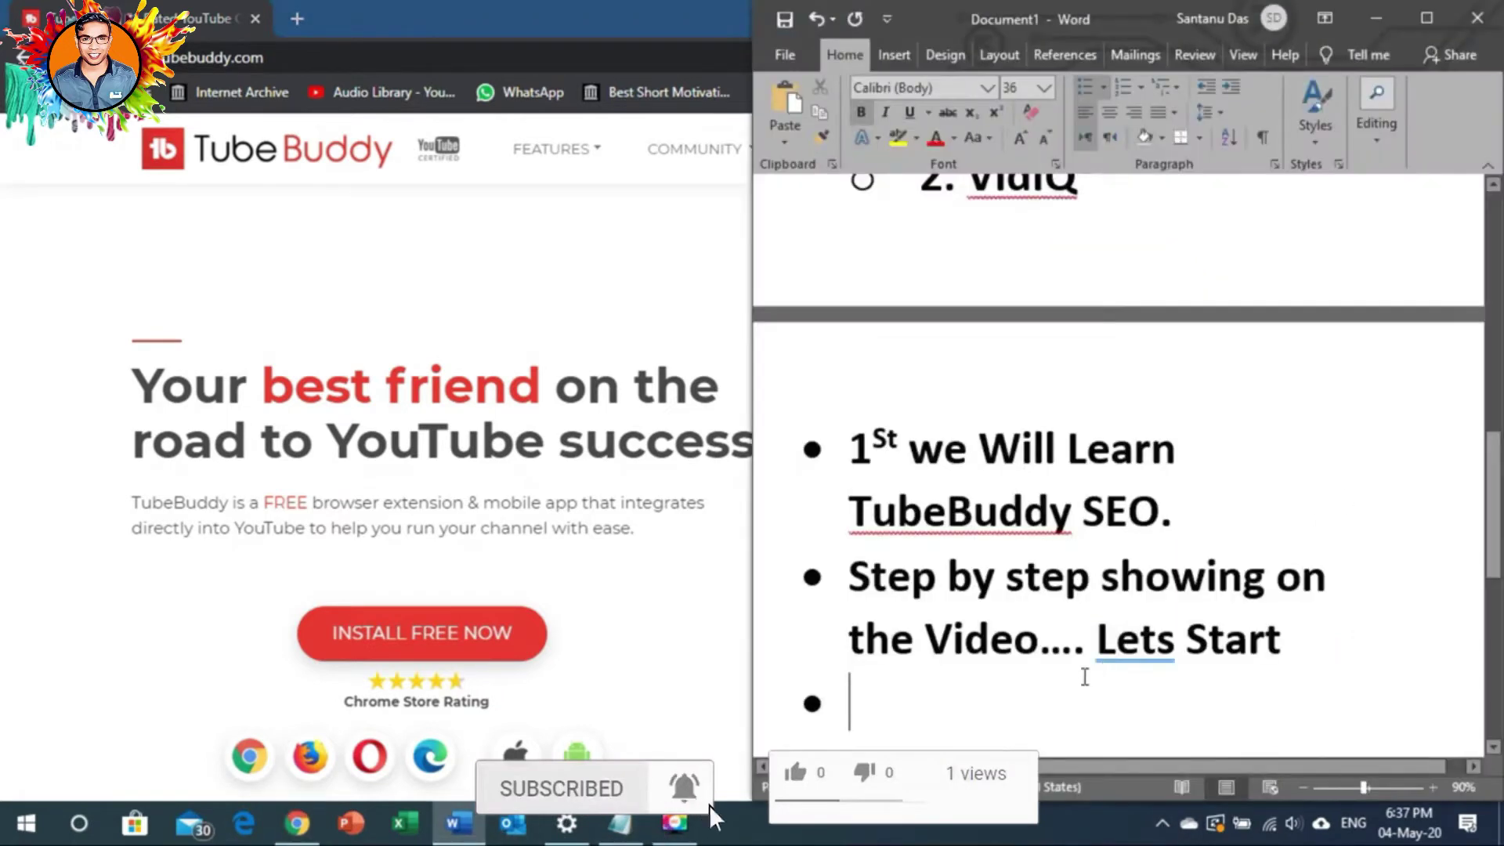
text(Cli)
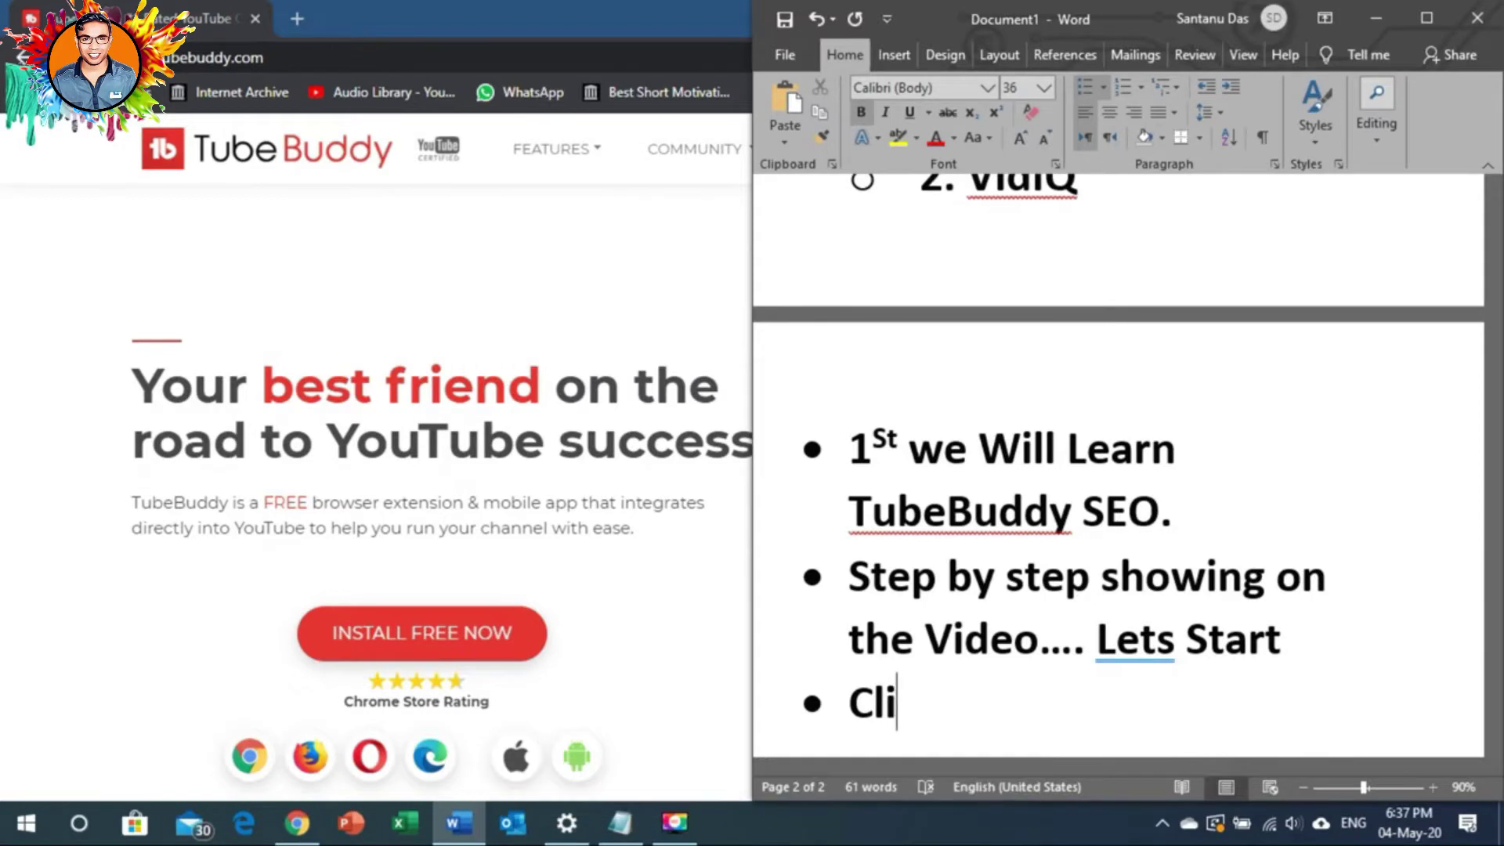
text(ck on the link to)
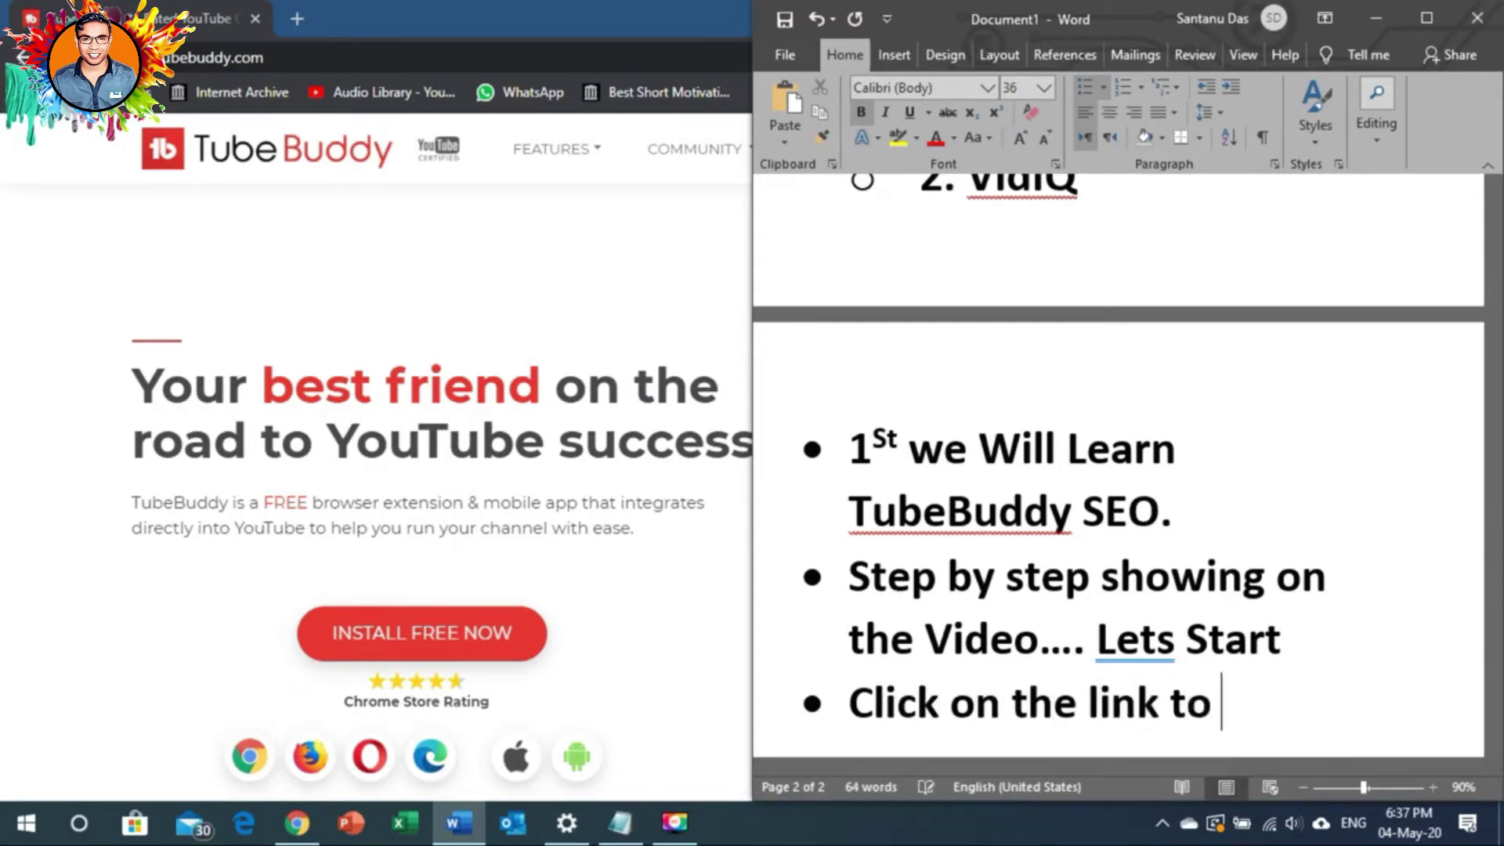
text( redi)
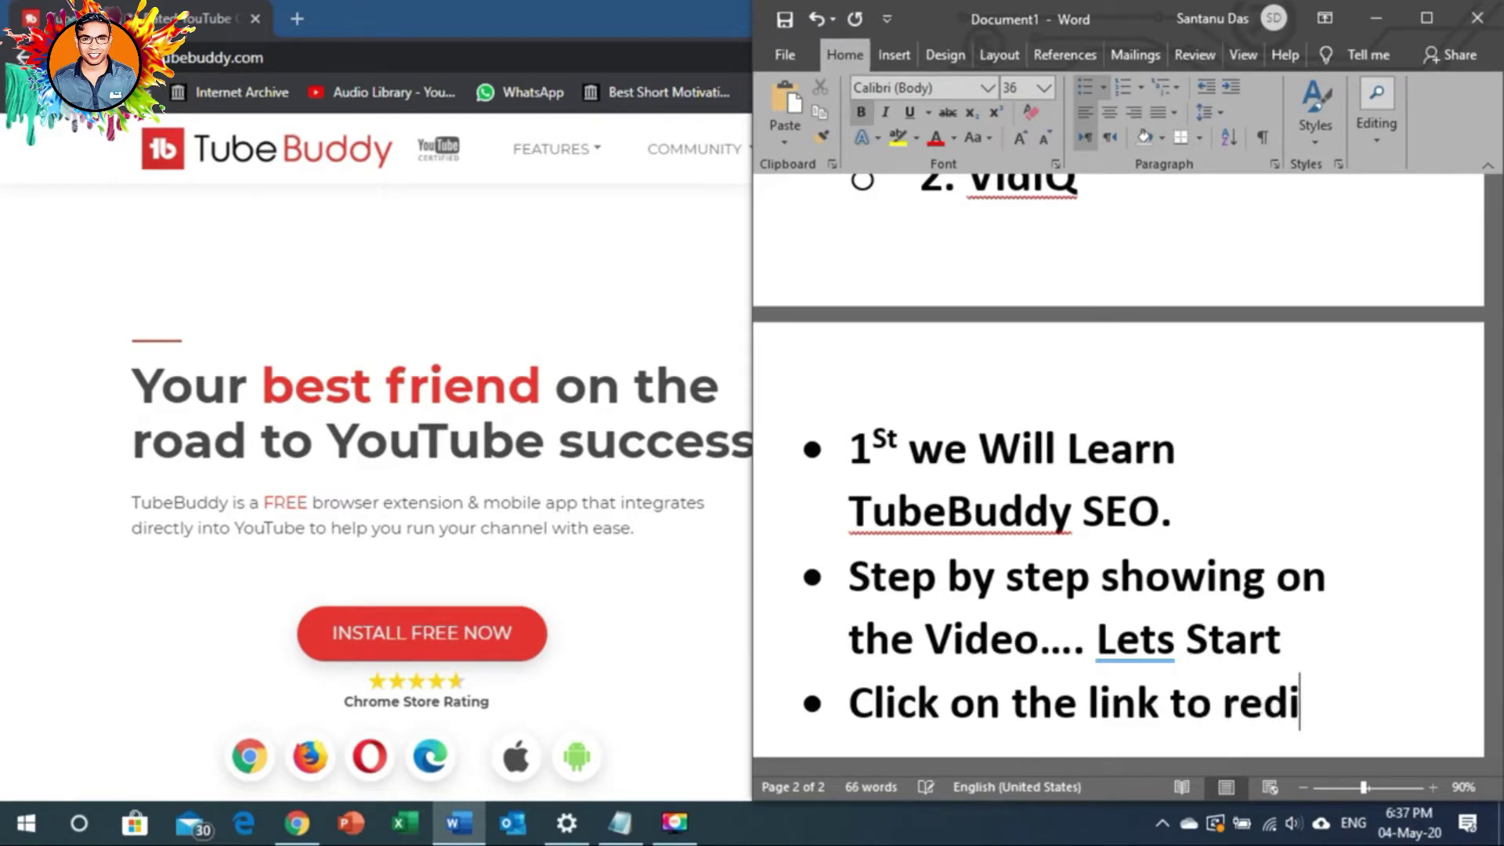
text(rect)
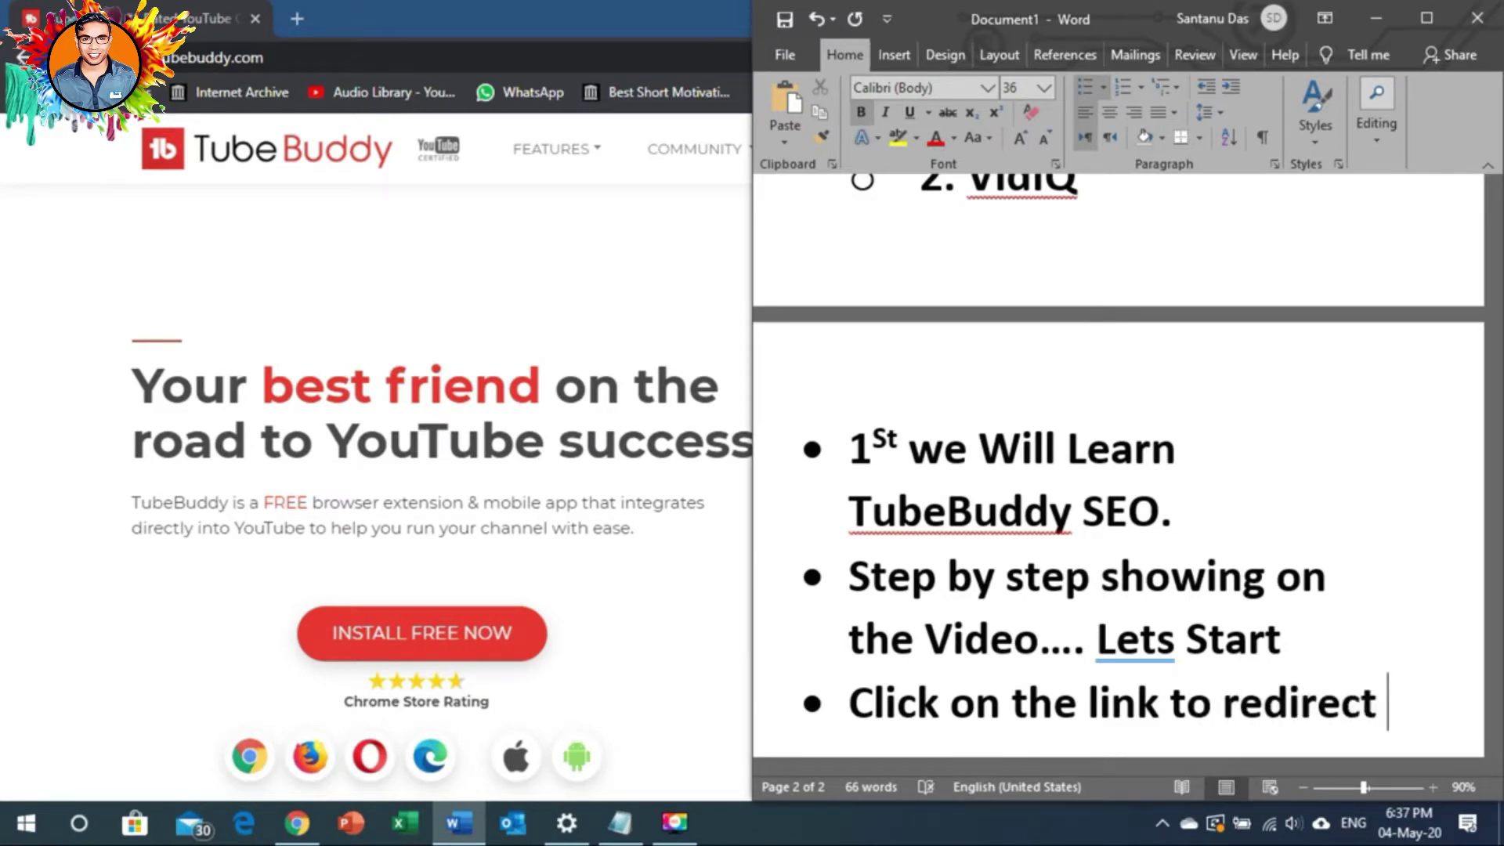
text( website)
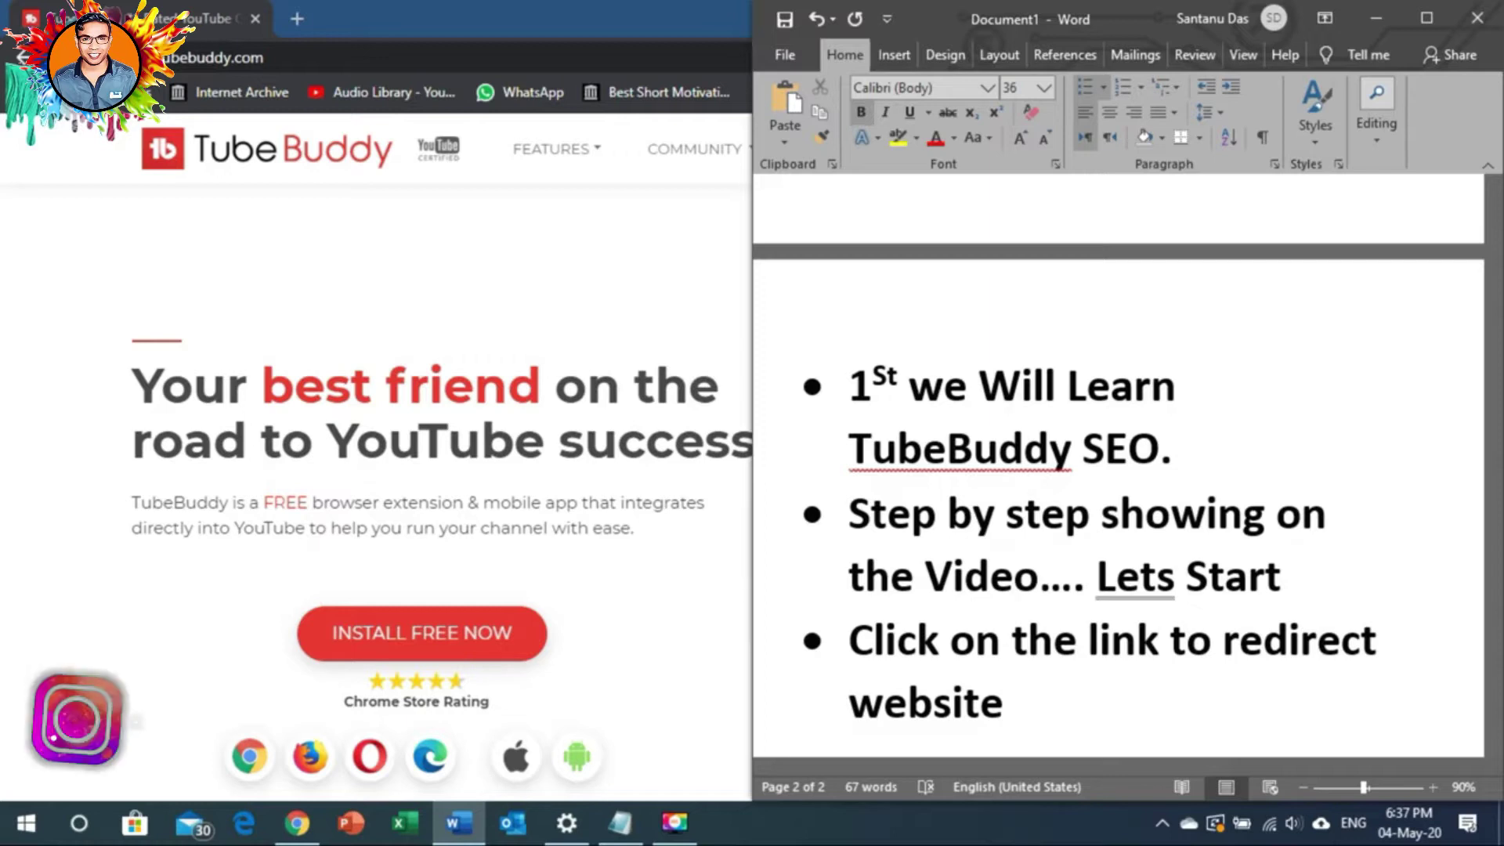
Insert "given on description" after the word "link" in the last bullet, keeping a single space before "to"
key(Up)
key(Right)
key(Right)
key(Right)
key(Right)
key(Right)
key(Right)
key(Right)
key(Right)
key(Right)
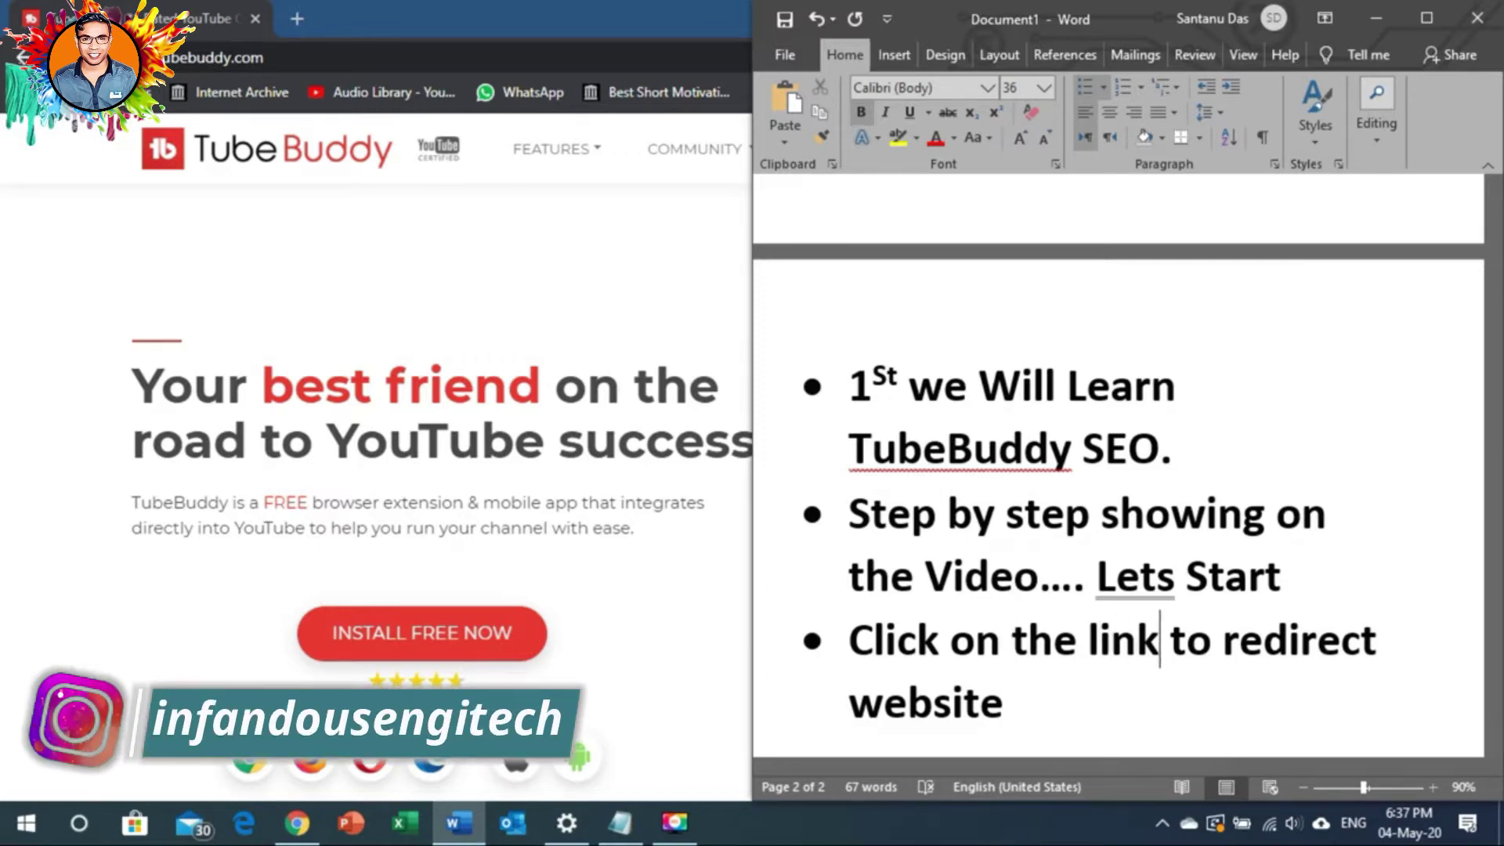
text(given on des)
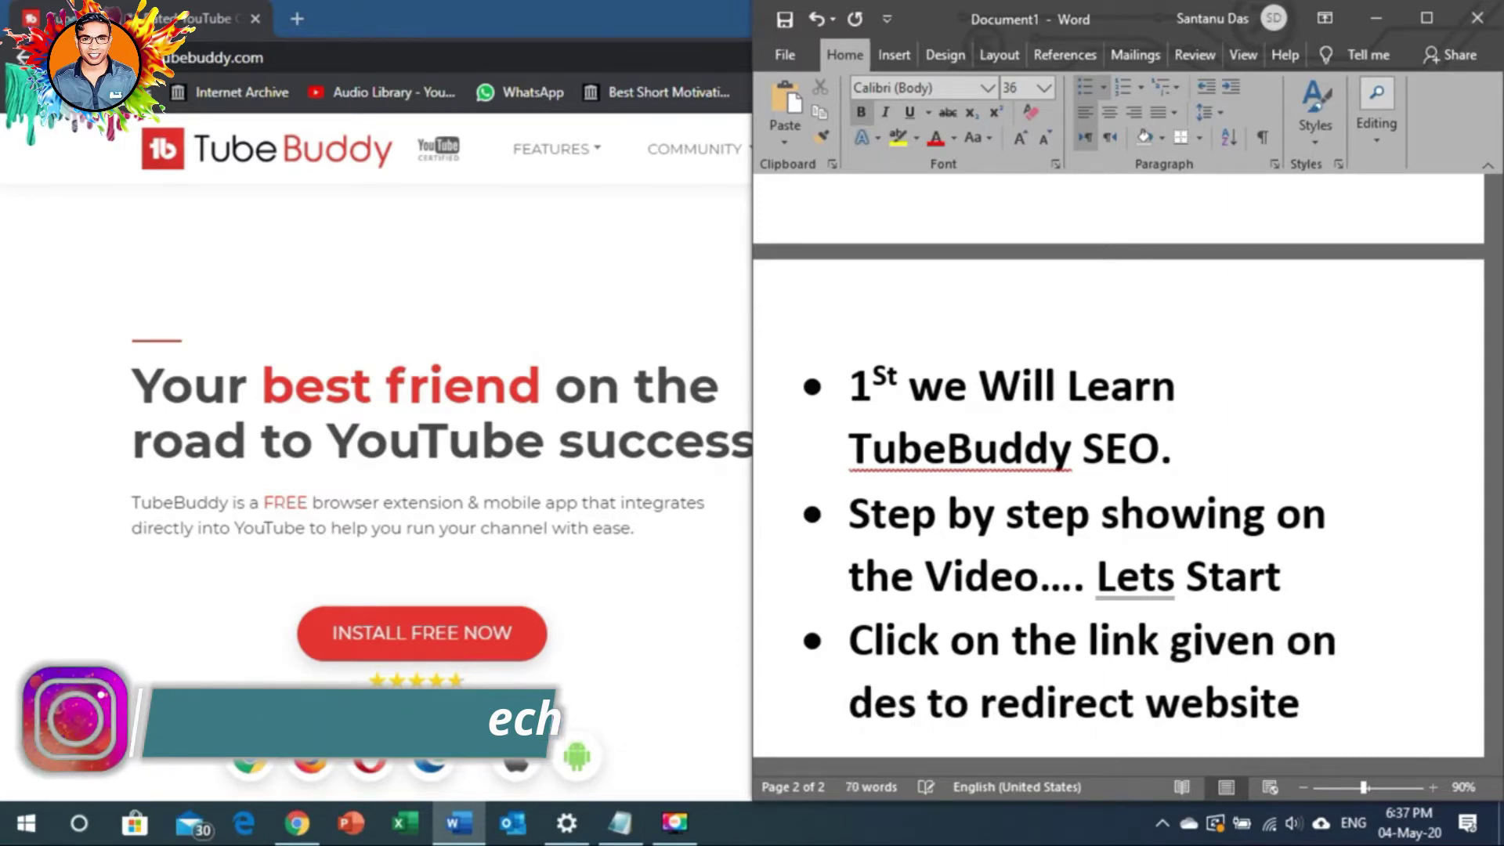
text(cription)
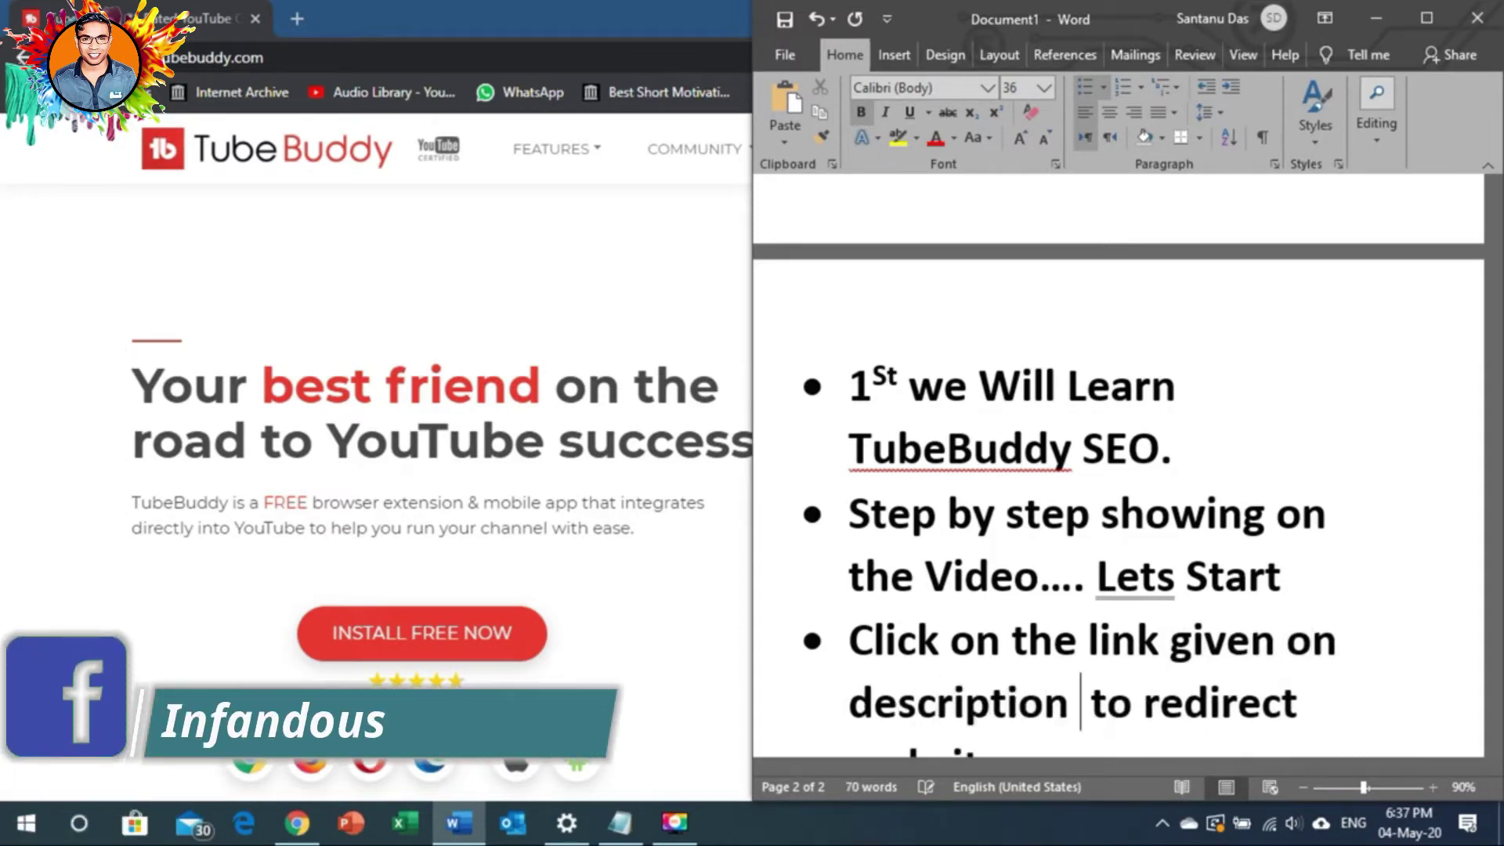
key(BackSpace)
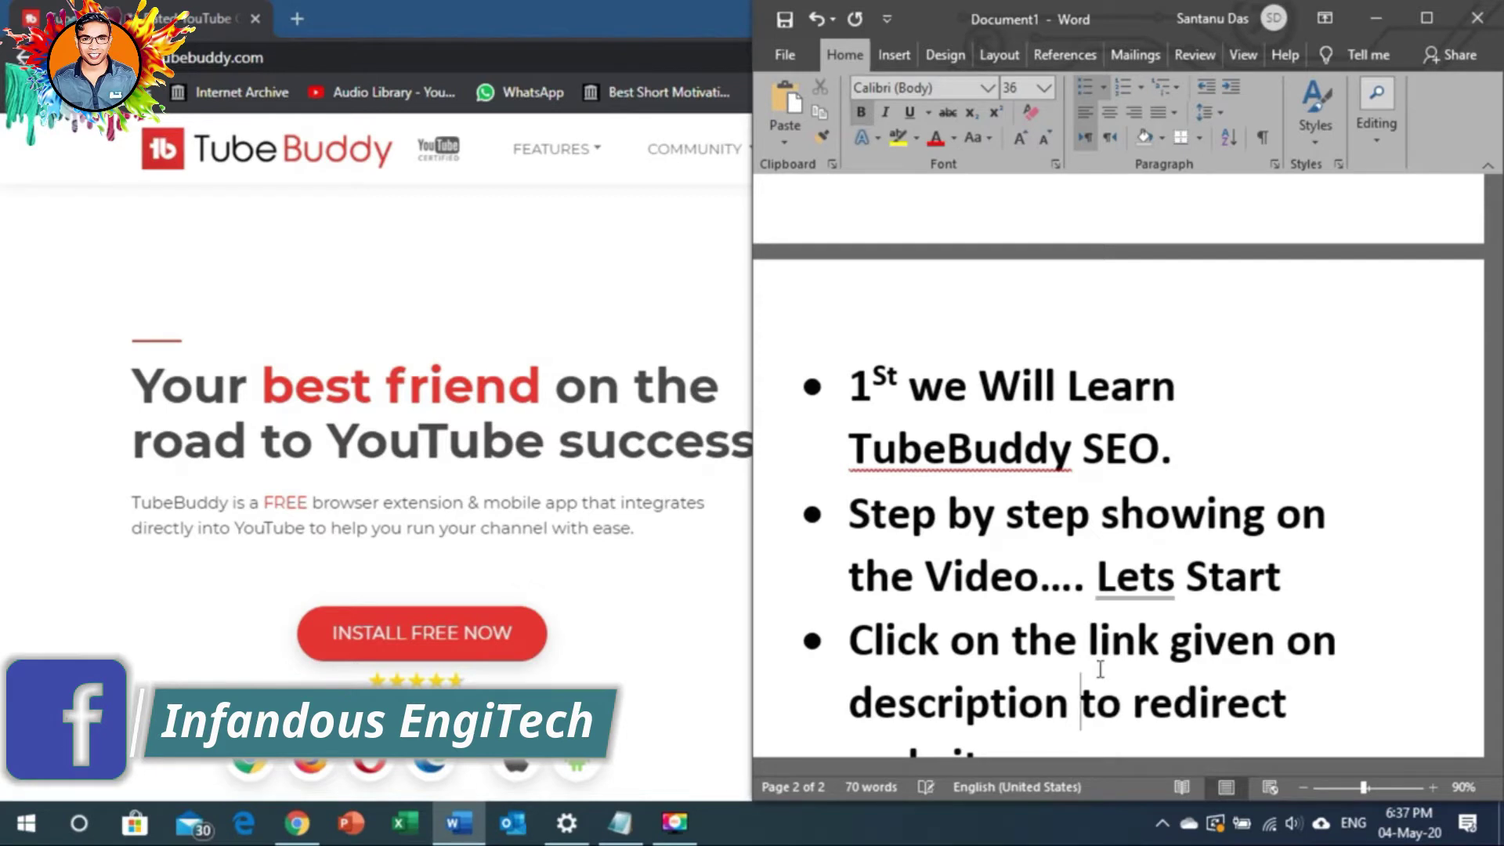
Reword the last bullet's ending to "for redirect to website." and start a new empty bullet below it
key(Down)
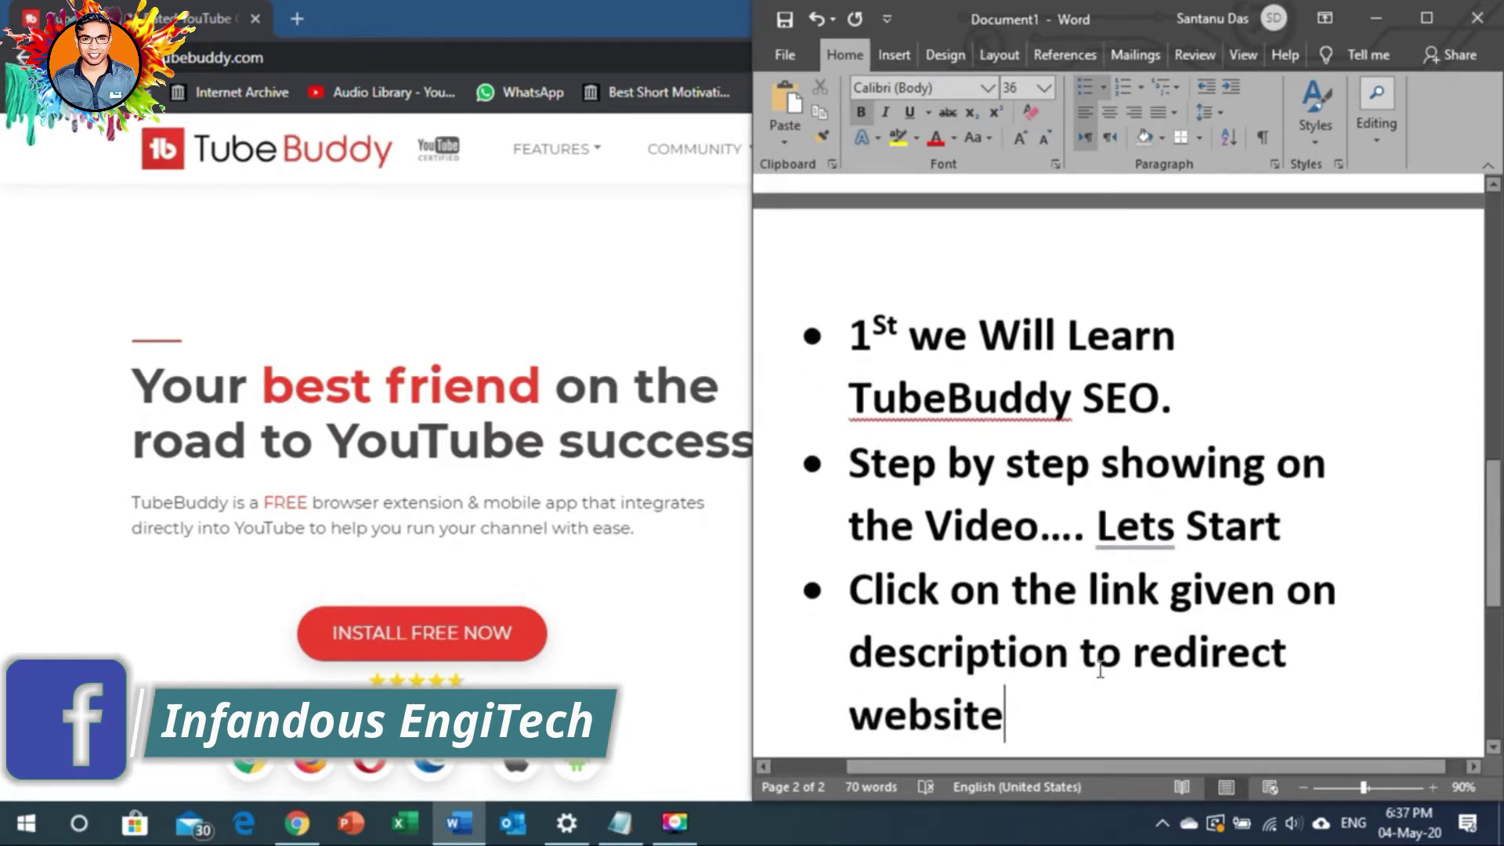
key(Right)
key(Right)
key(Right)
key(Right)
key(Right)
key(Right)
key(Right)
key(Right)
key(Right)
key(Right)
key(Right)
key(Right)
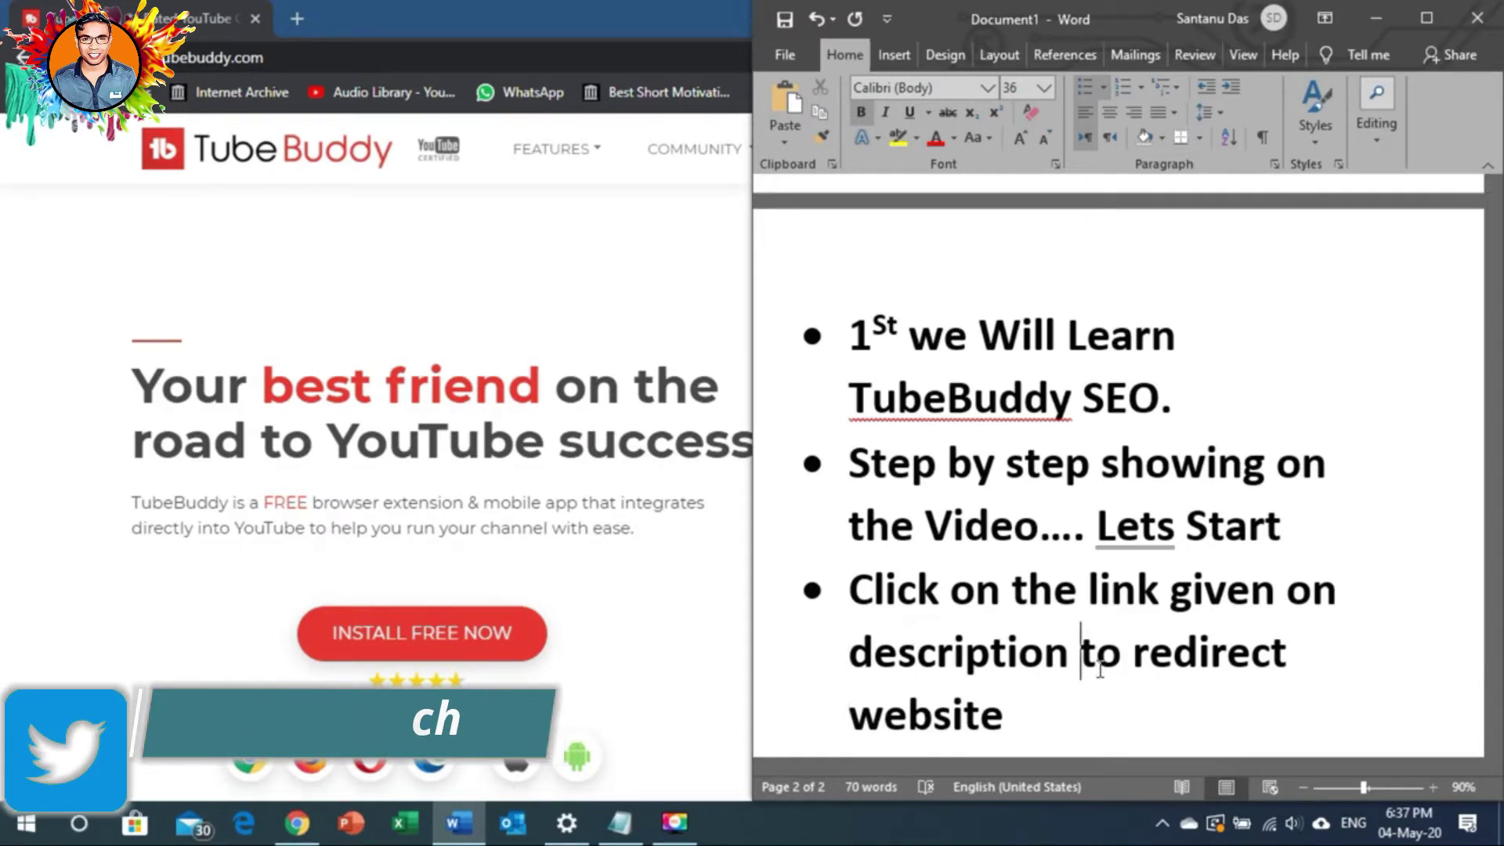
double_click(1100, 670)
text(for)
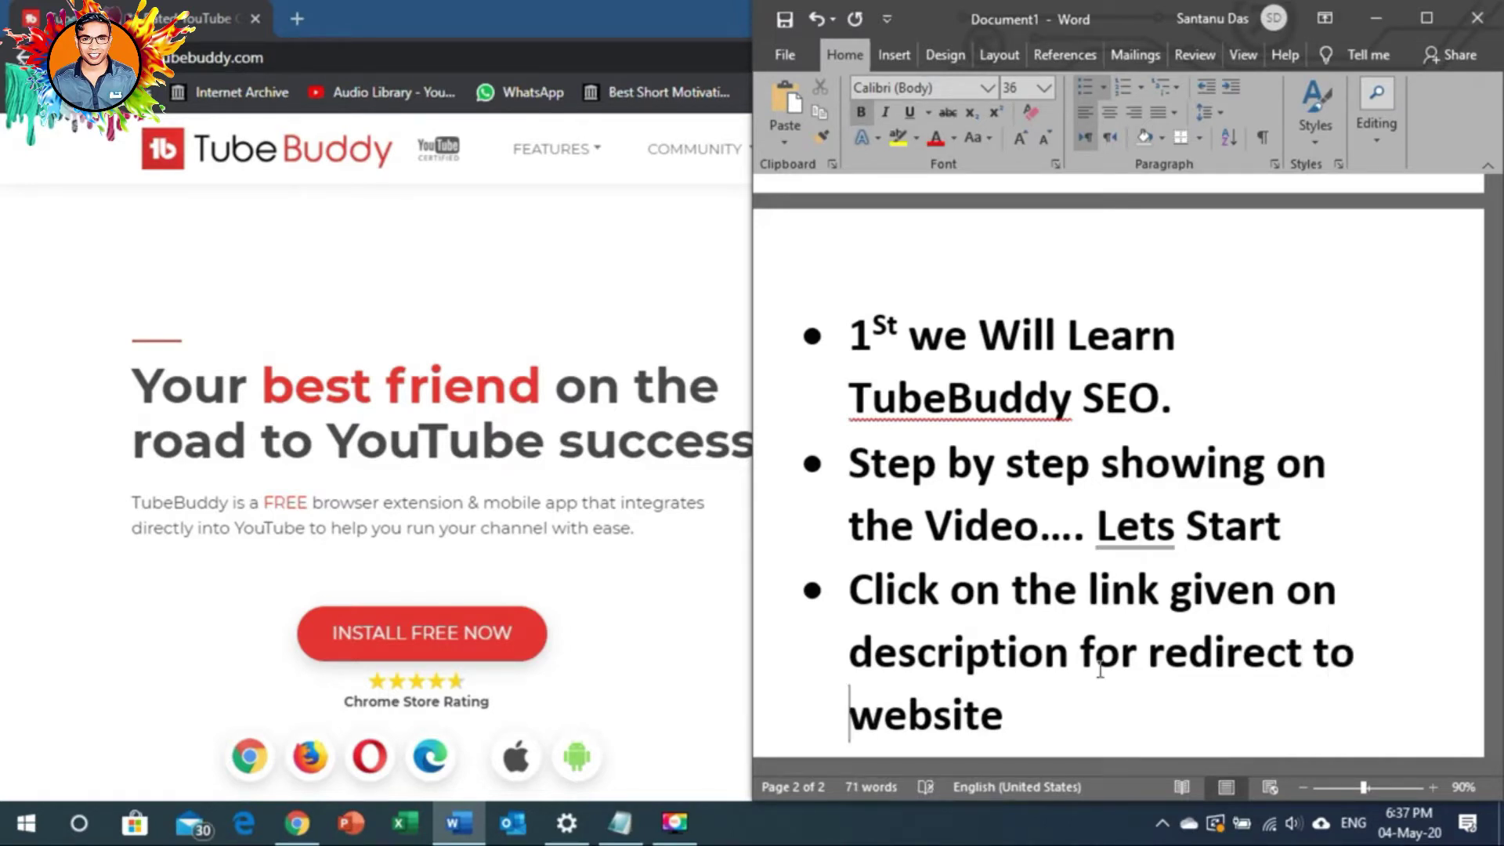
key(End)
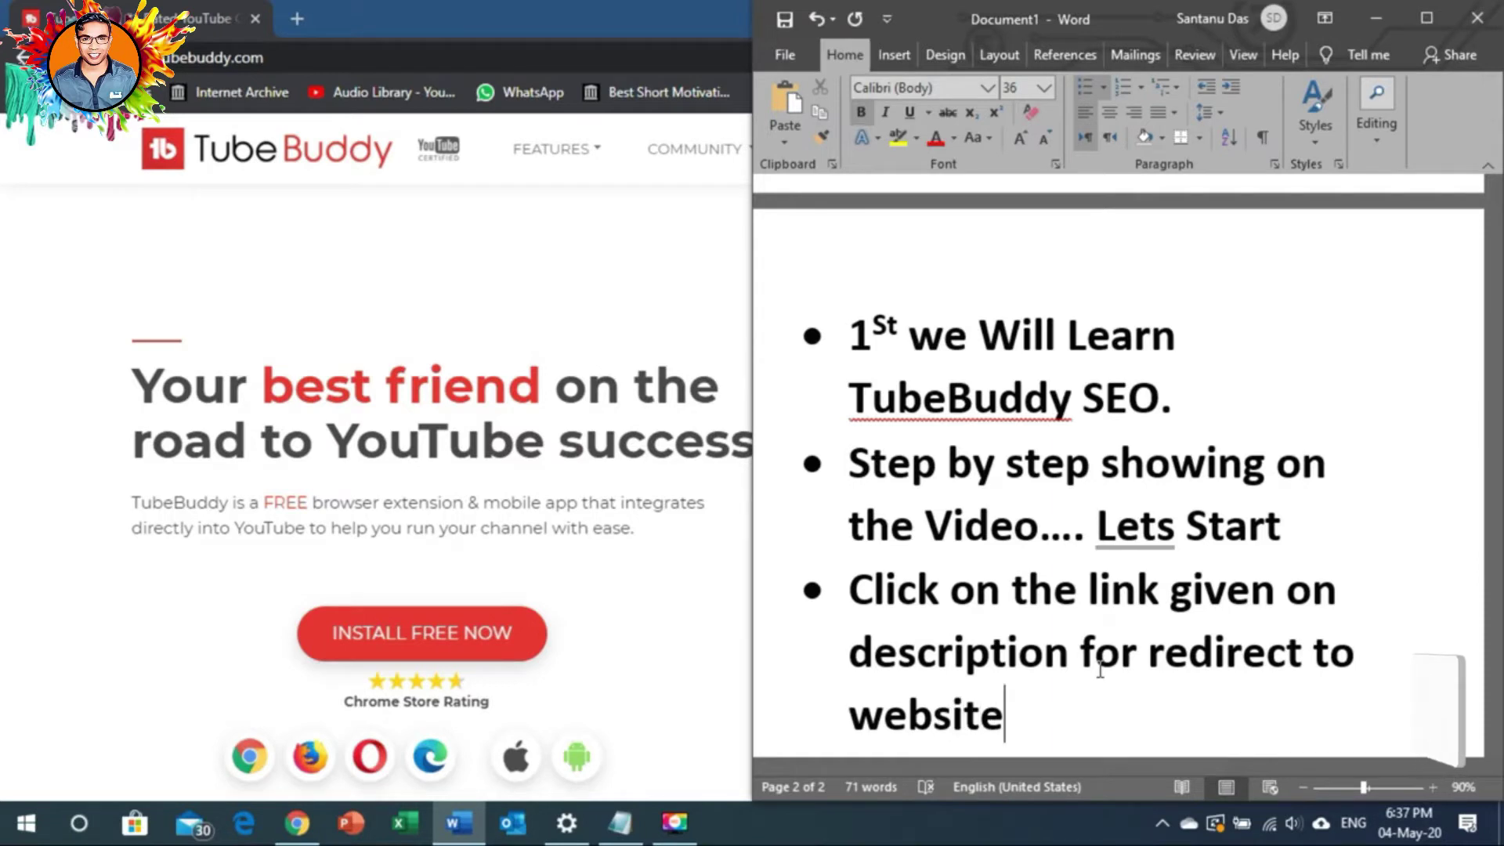
text(.)
key(Return)
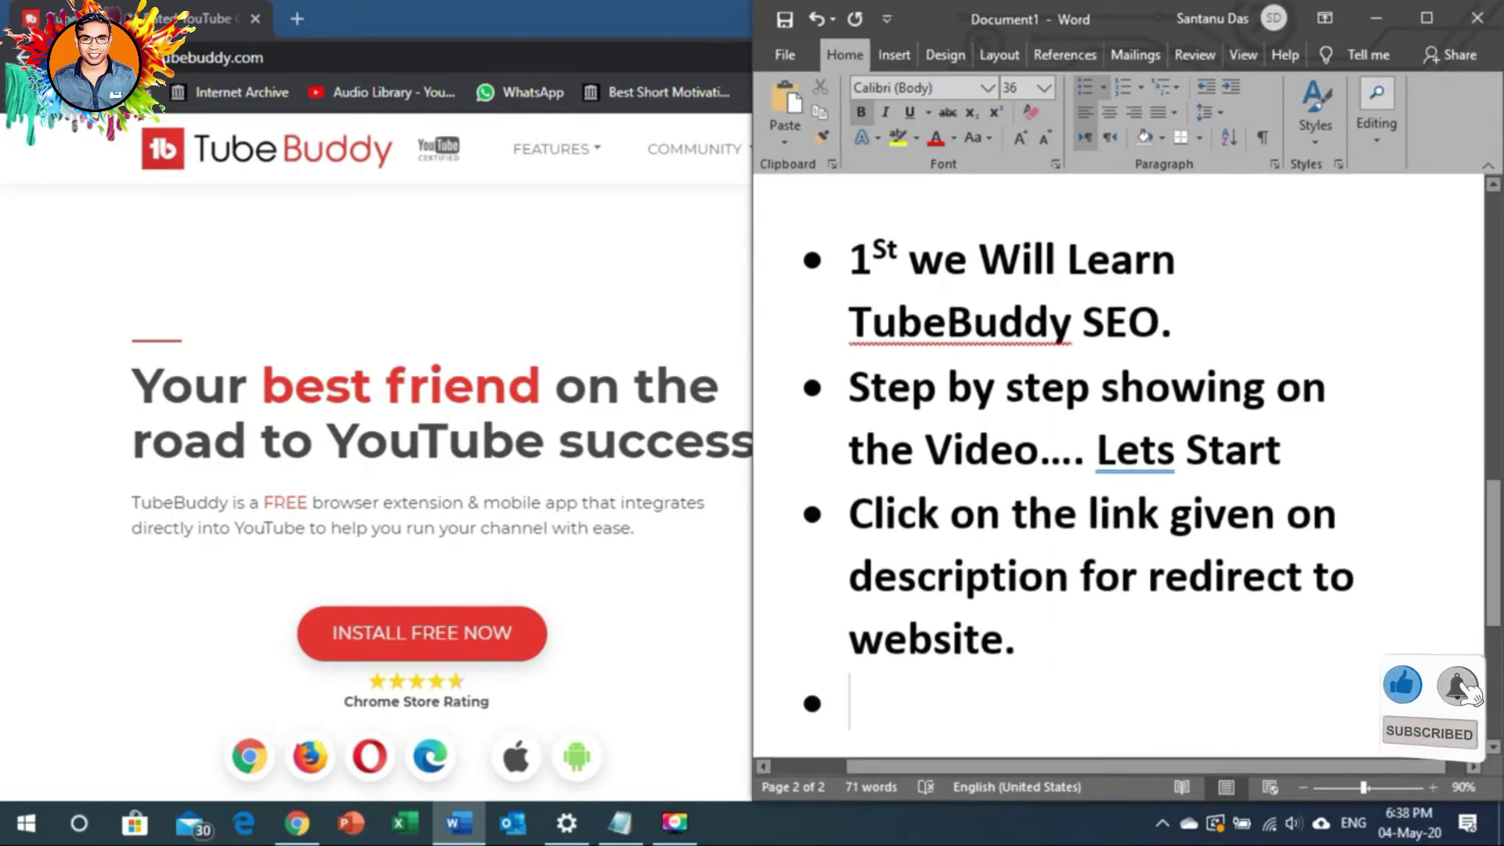
Fill the empty last bullet with "Click “INSTALL FREE NOW”" and start a new bullet below it
text(Click Install free)
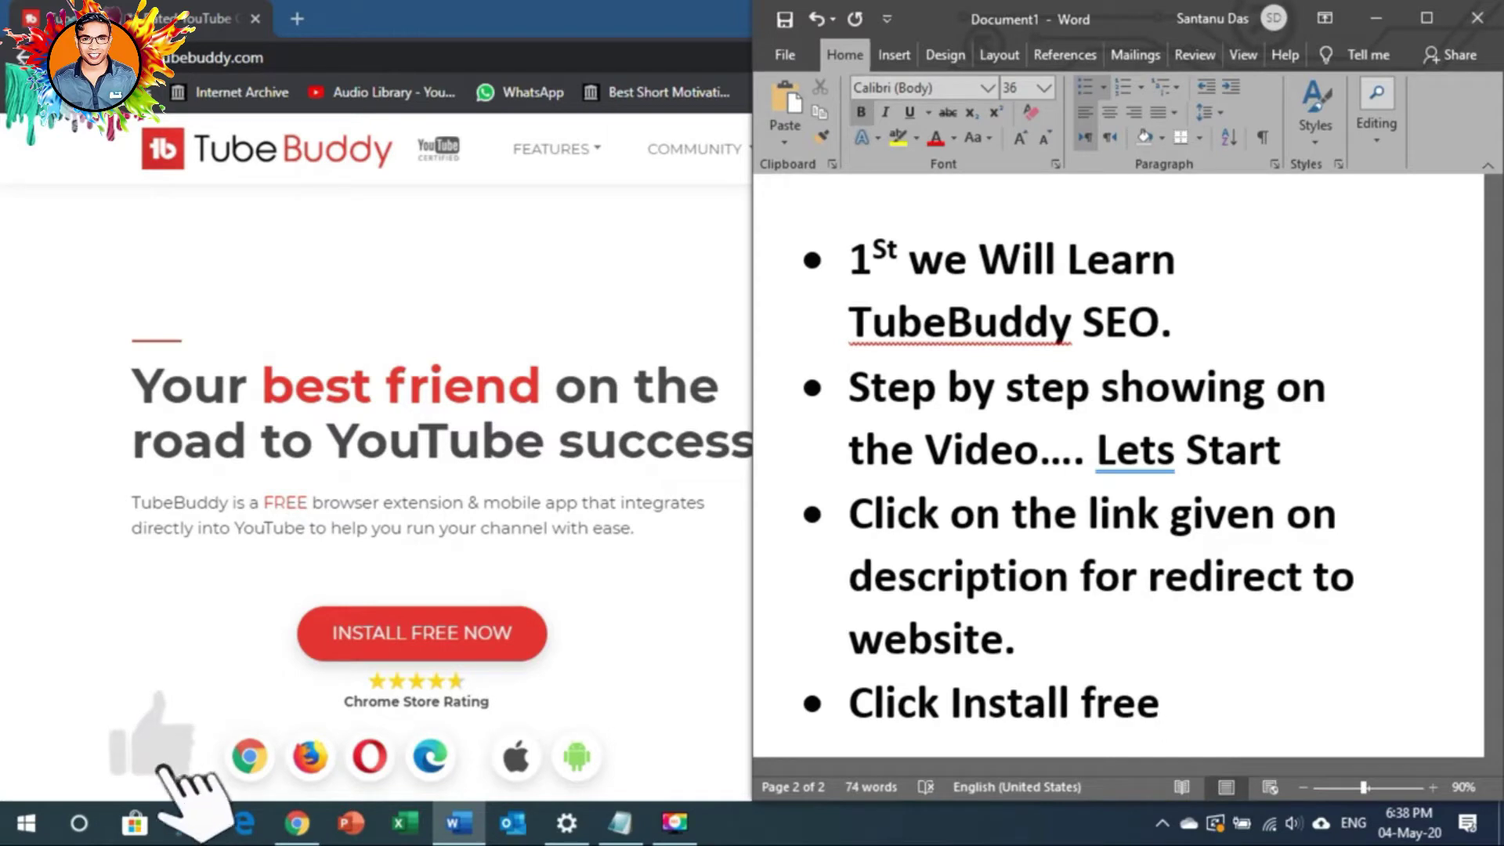
key(BackSpace)
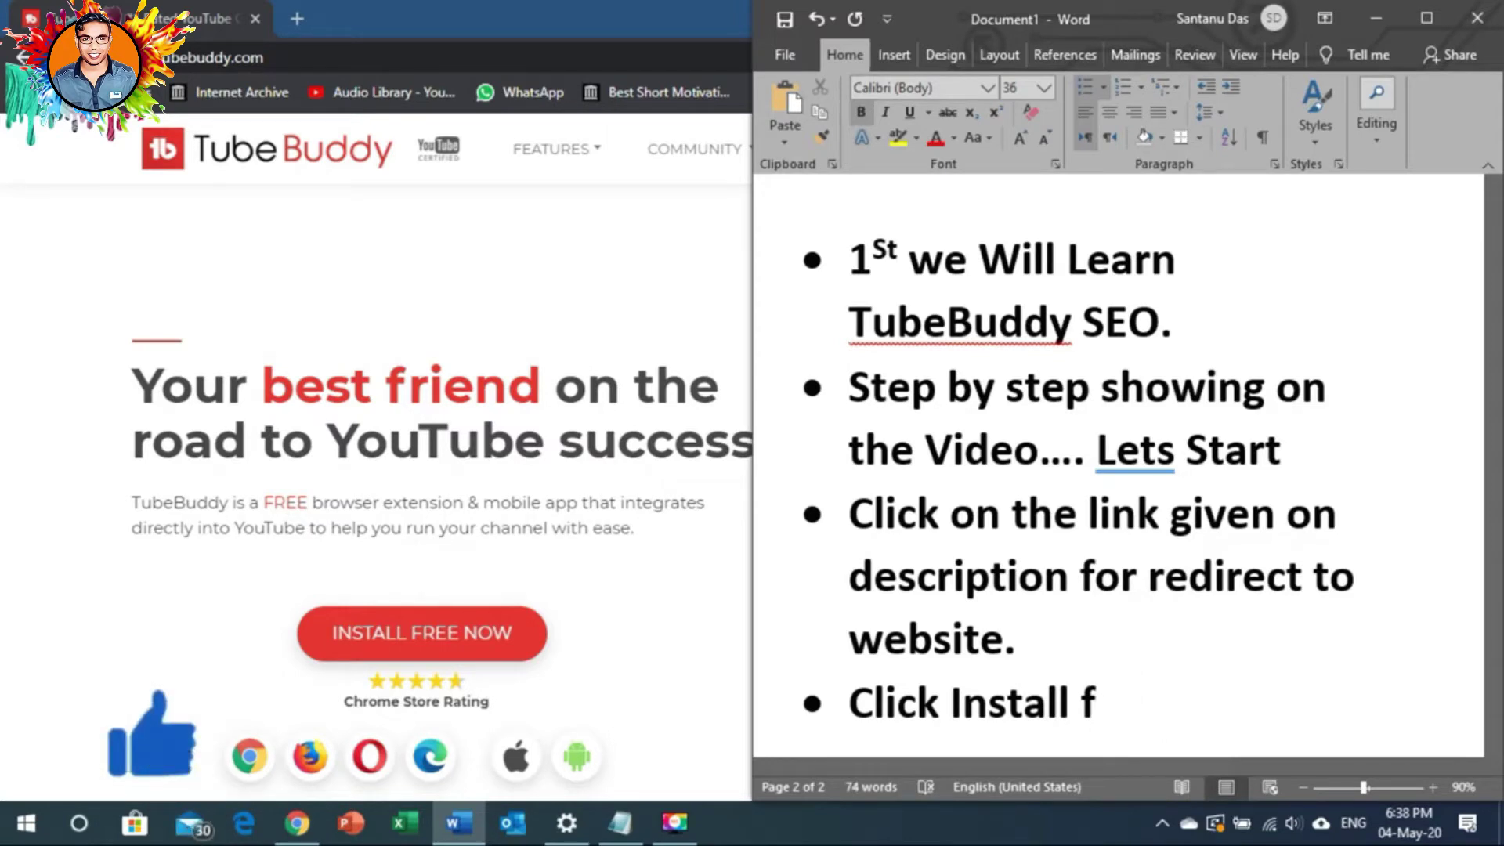
key(BackSpace)
key(BackSpace)
key(BackSpace)
key(BackSpace)
key(BackSpace)
key(BackSpace)
key(BackSpace)
key(BackSpace)
key(BackSpace)
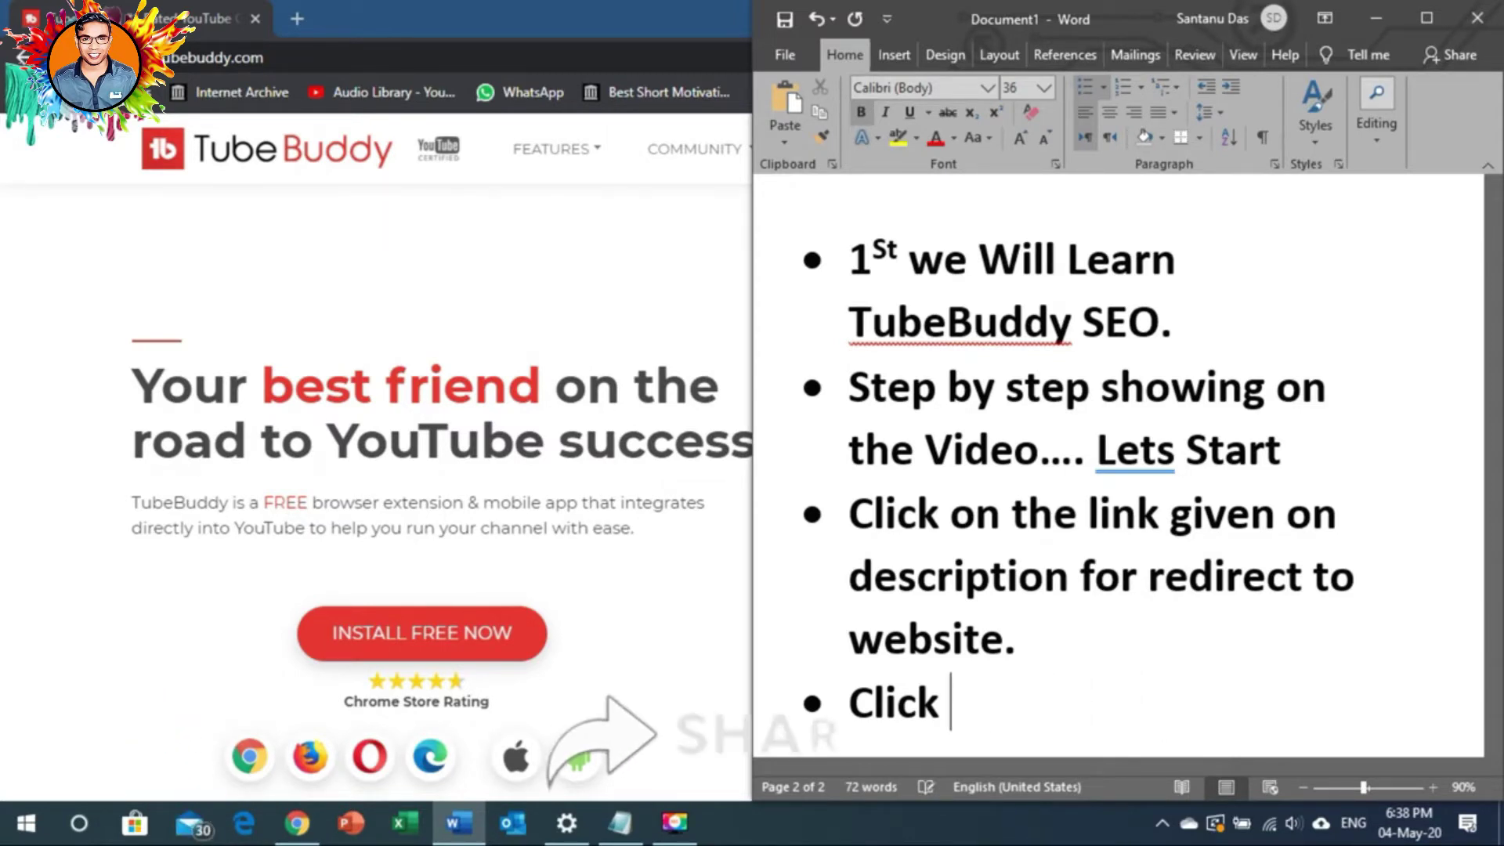
text(“INSTAL)
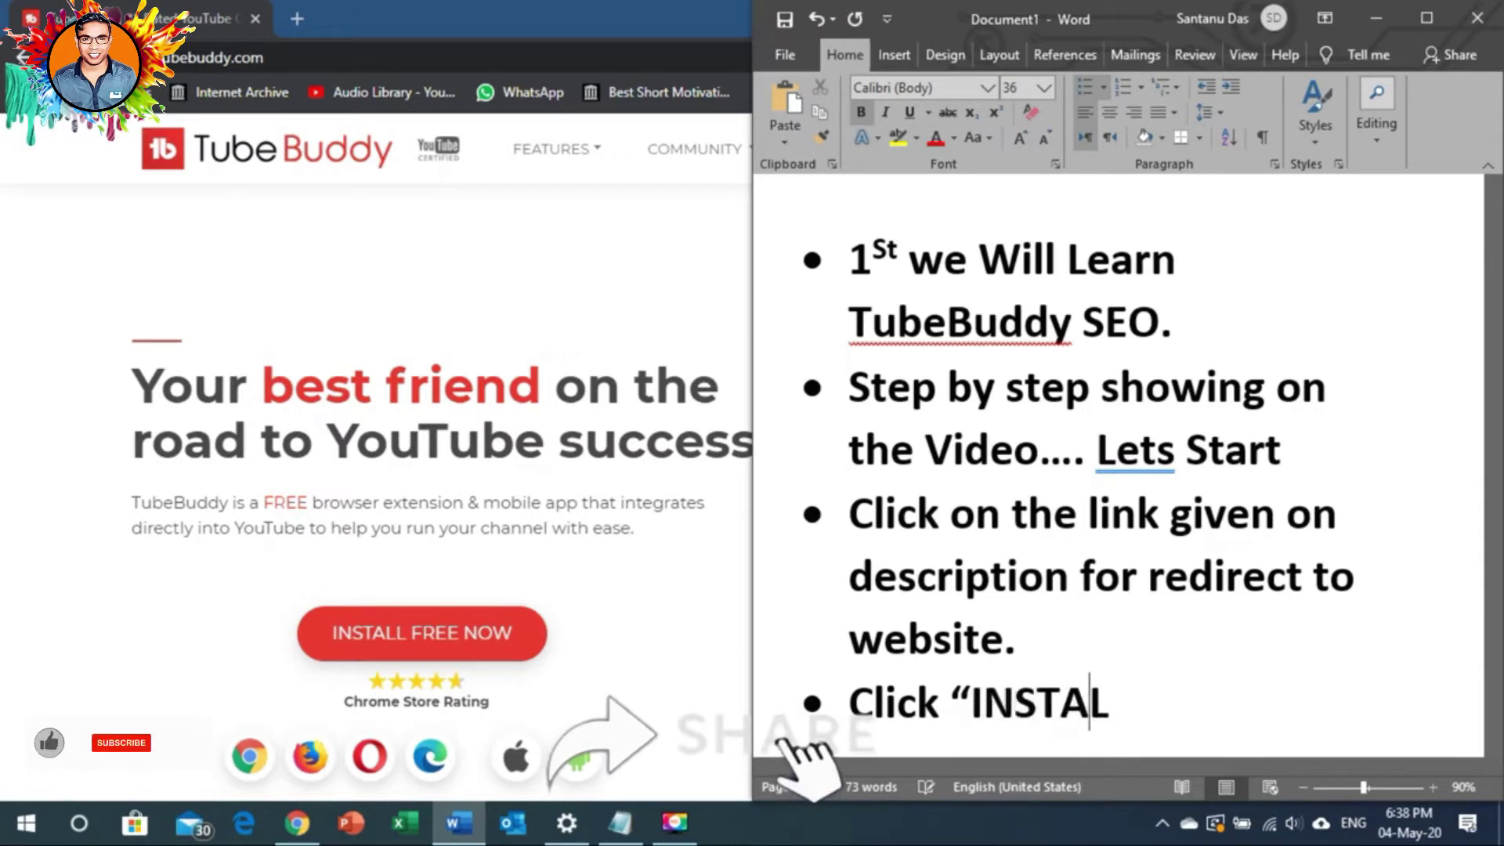
text(L FREE NOW”)
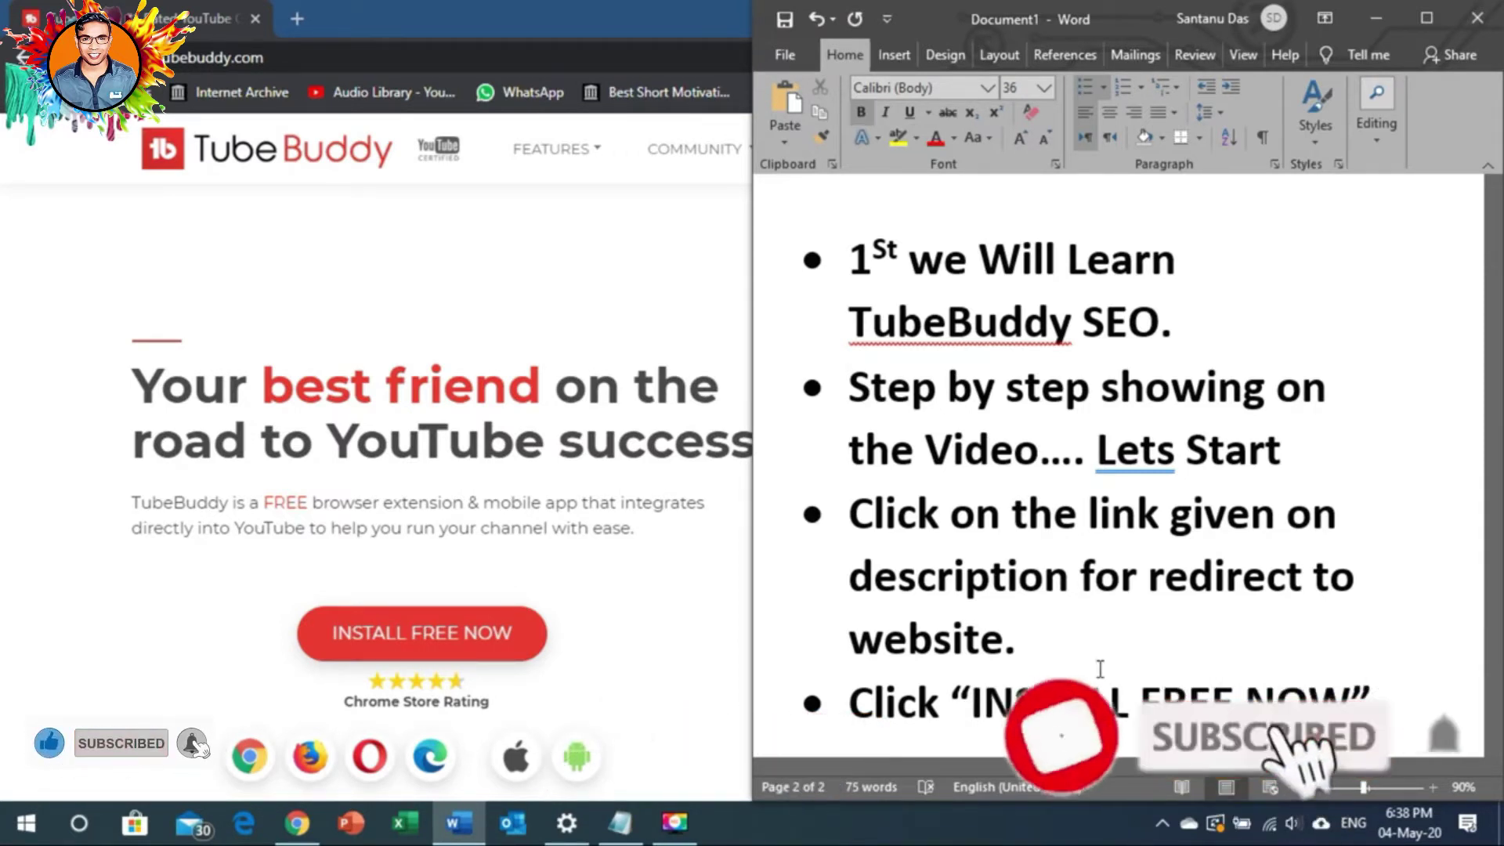
key(Return)
Switch to Chrome, open TubeBuddy's Chrome Web Store page through its free install link, and return to the Word document
click(639, 619)
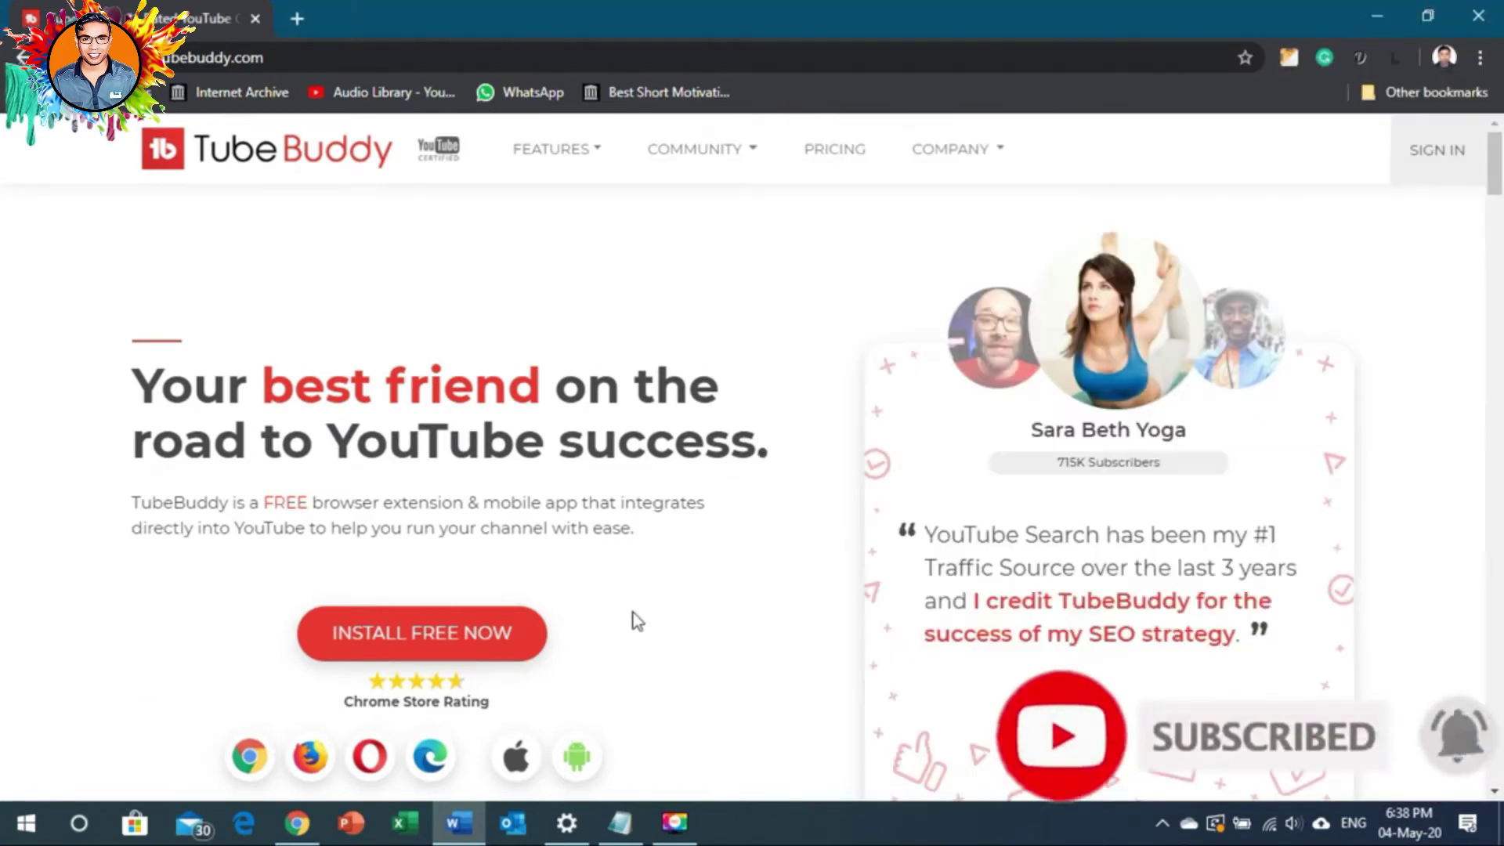
click(455, 634)
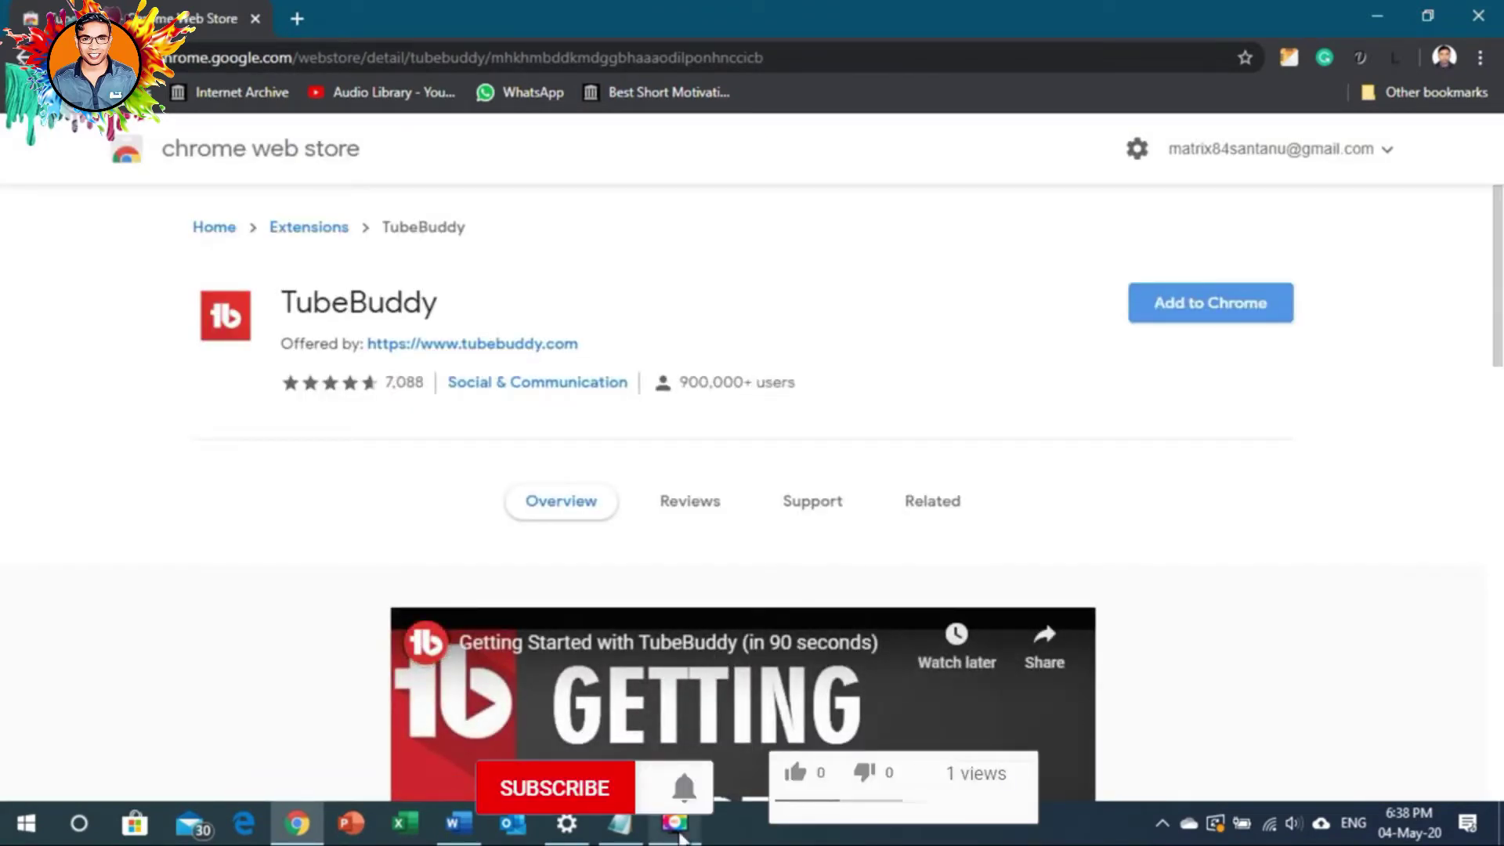
click(458, 823)
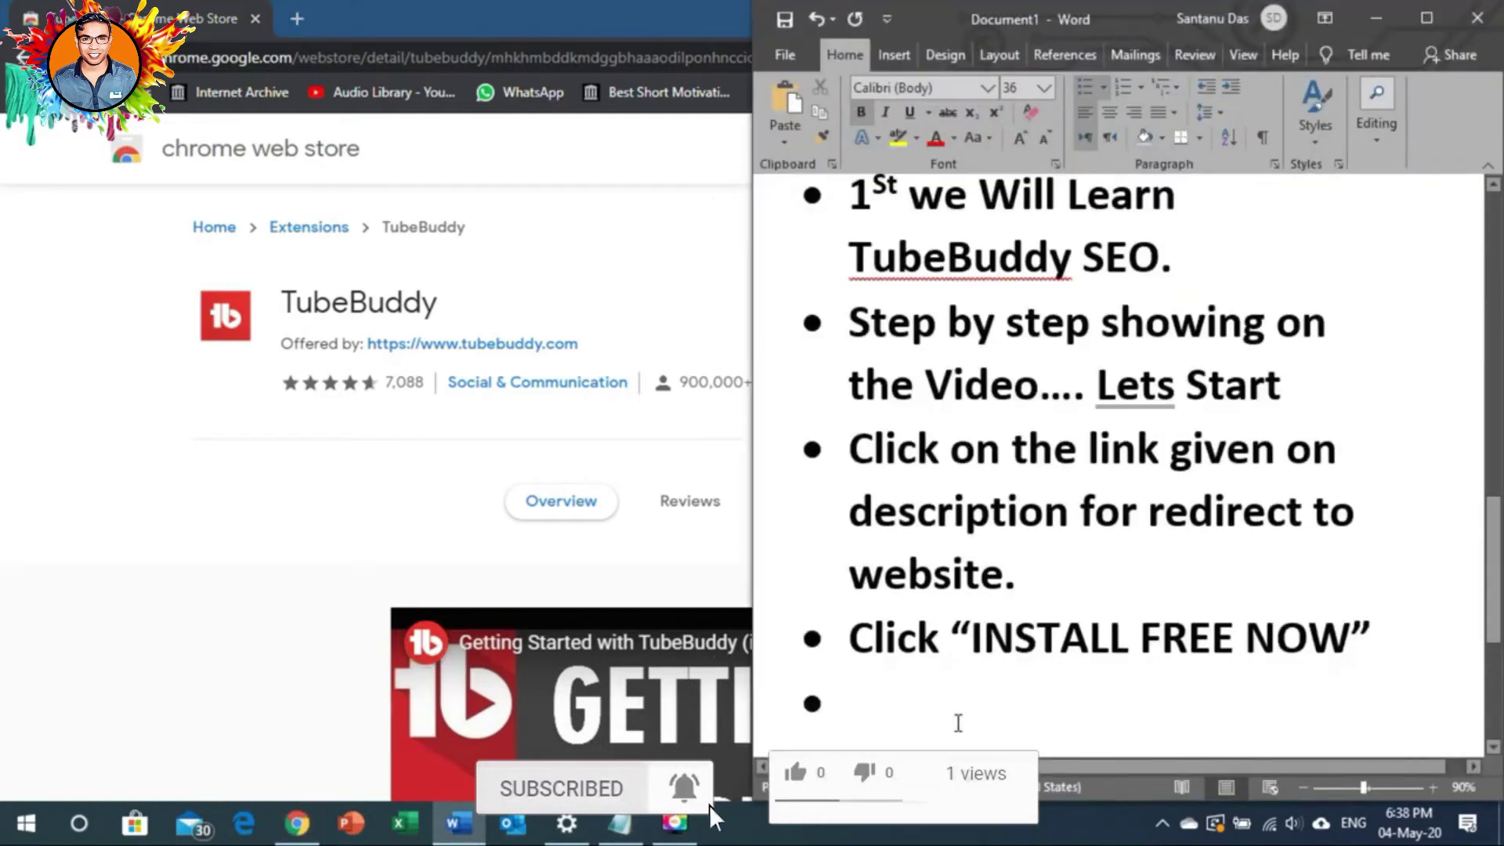
Write "It will redirect to chrome Extension Page." in the empty bullet, correcting the spelling of "Extension", and start a new bullet
text(It will)
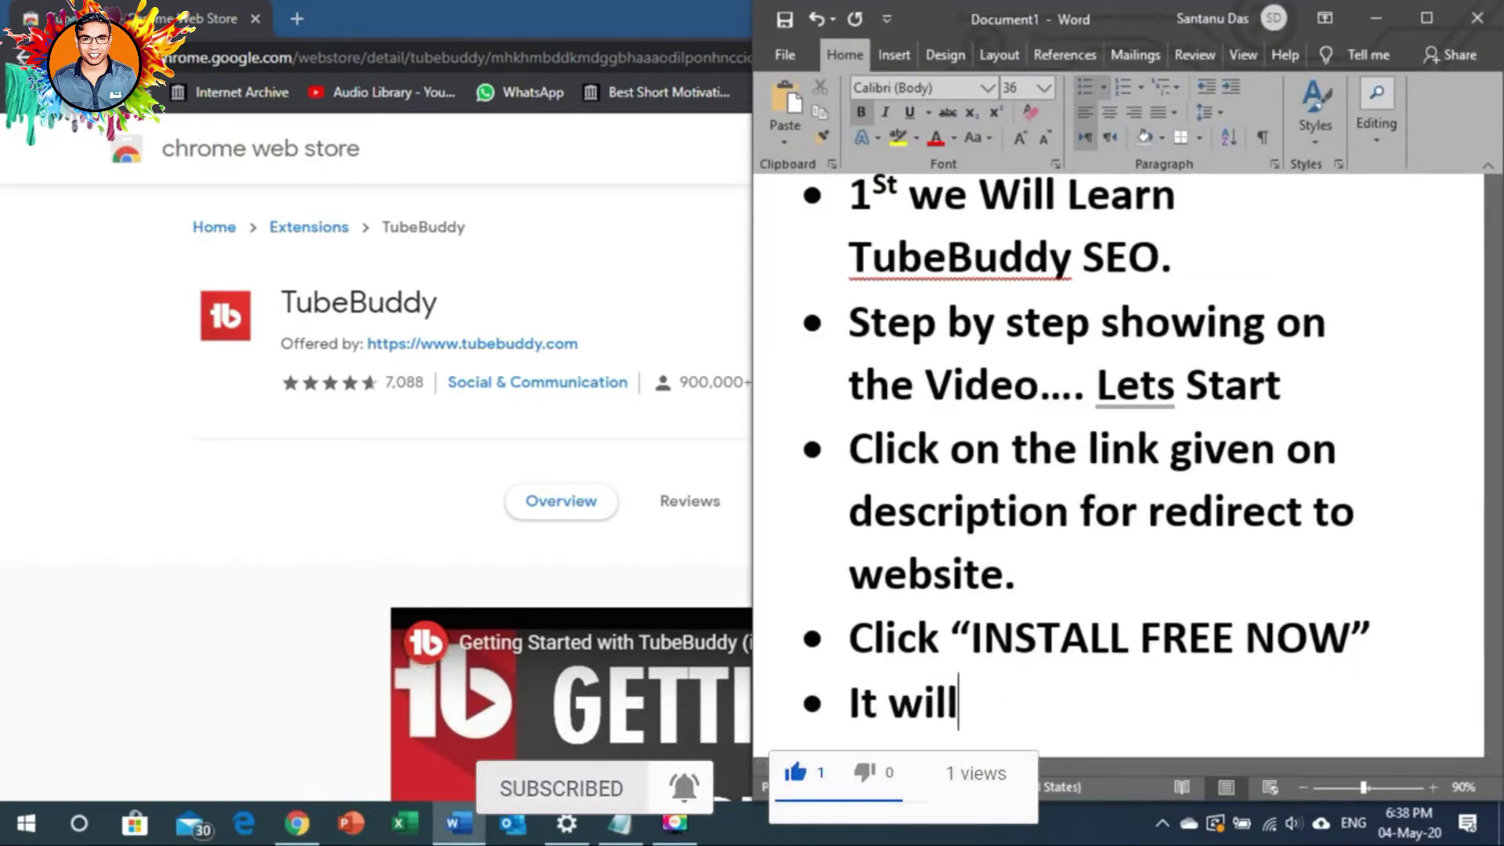
text( redirect to chrome E)
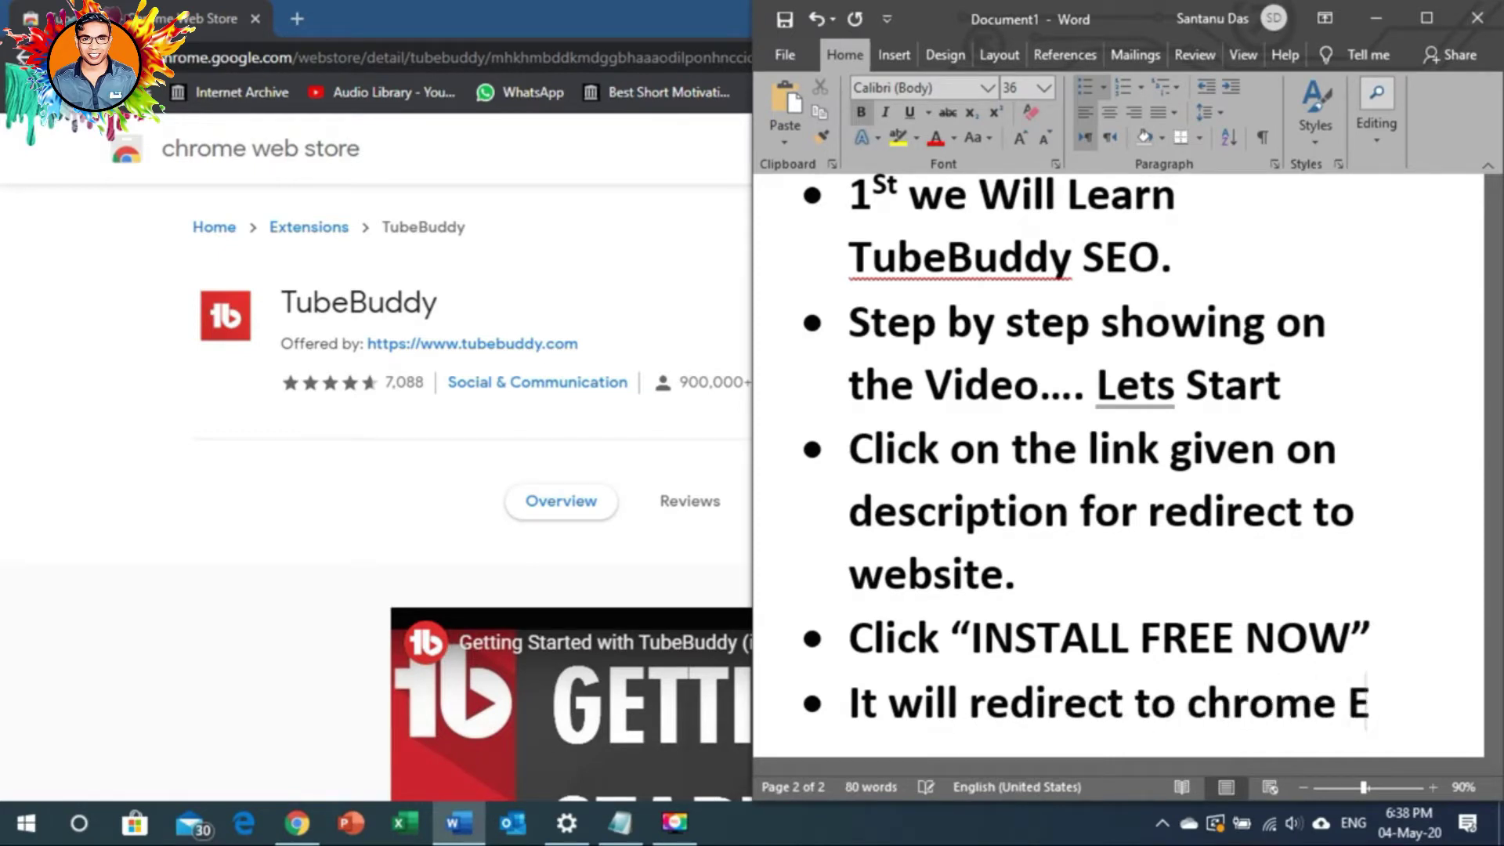
text(xtentio)
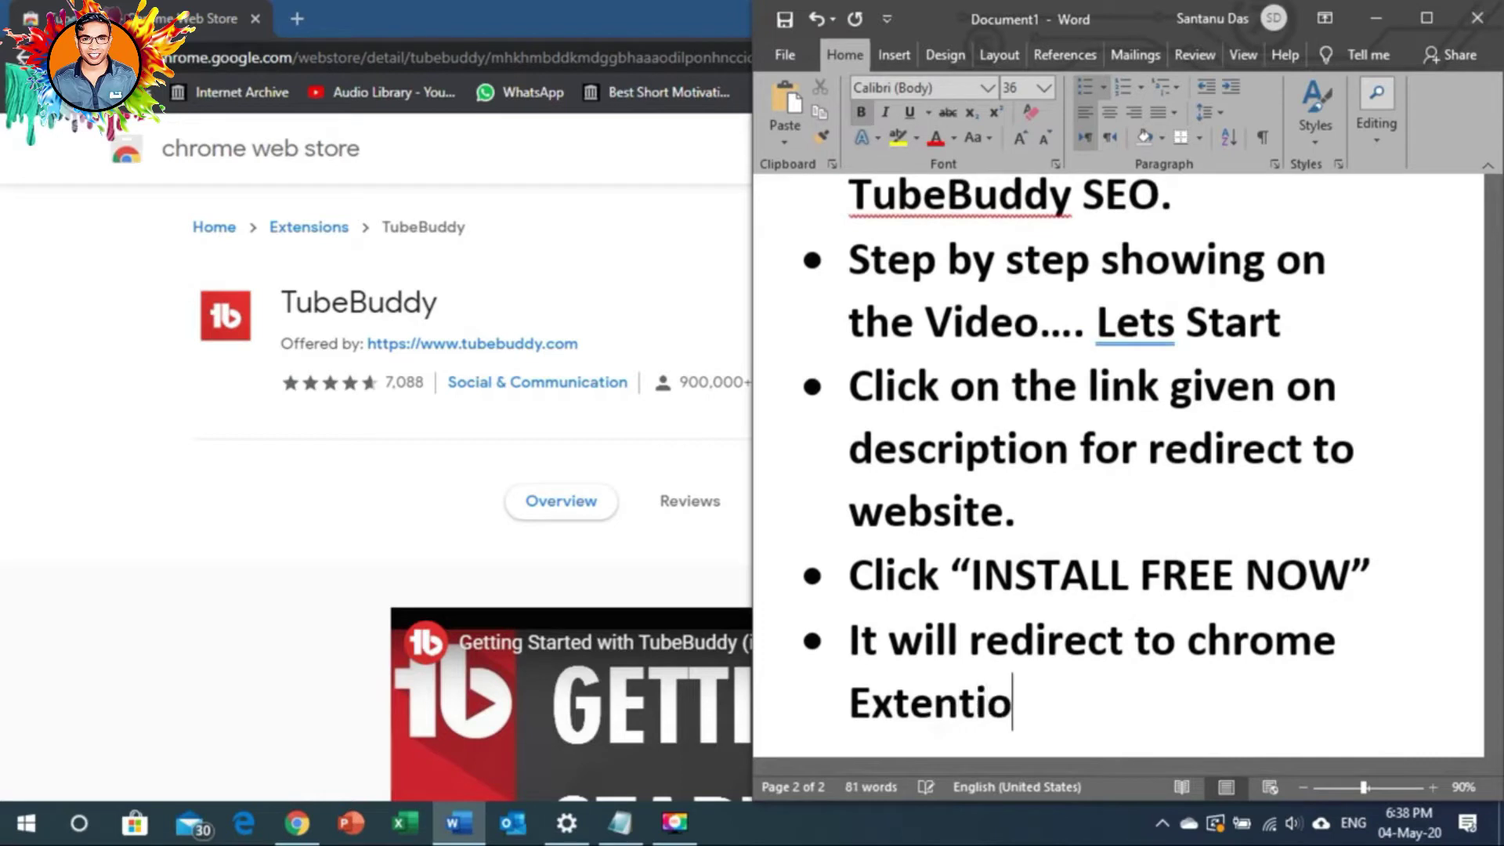
text(n Page)
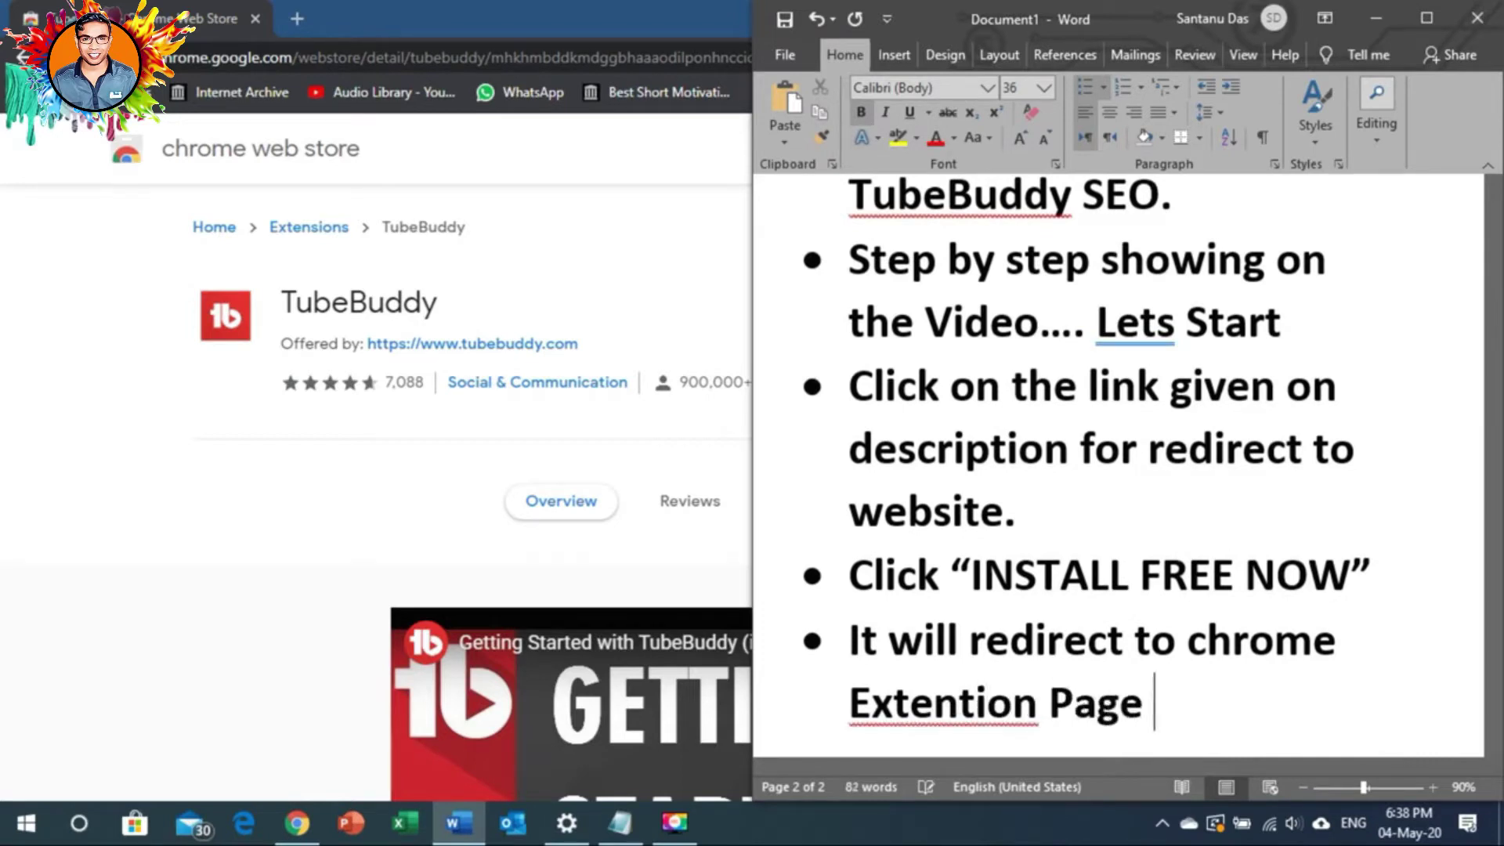
right_click(958, 701)
click(966, 271)
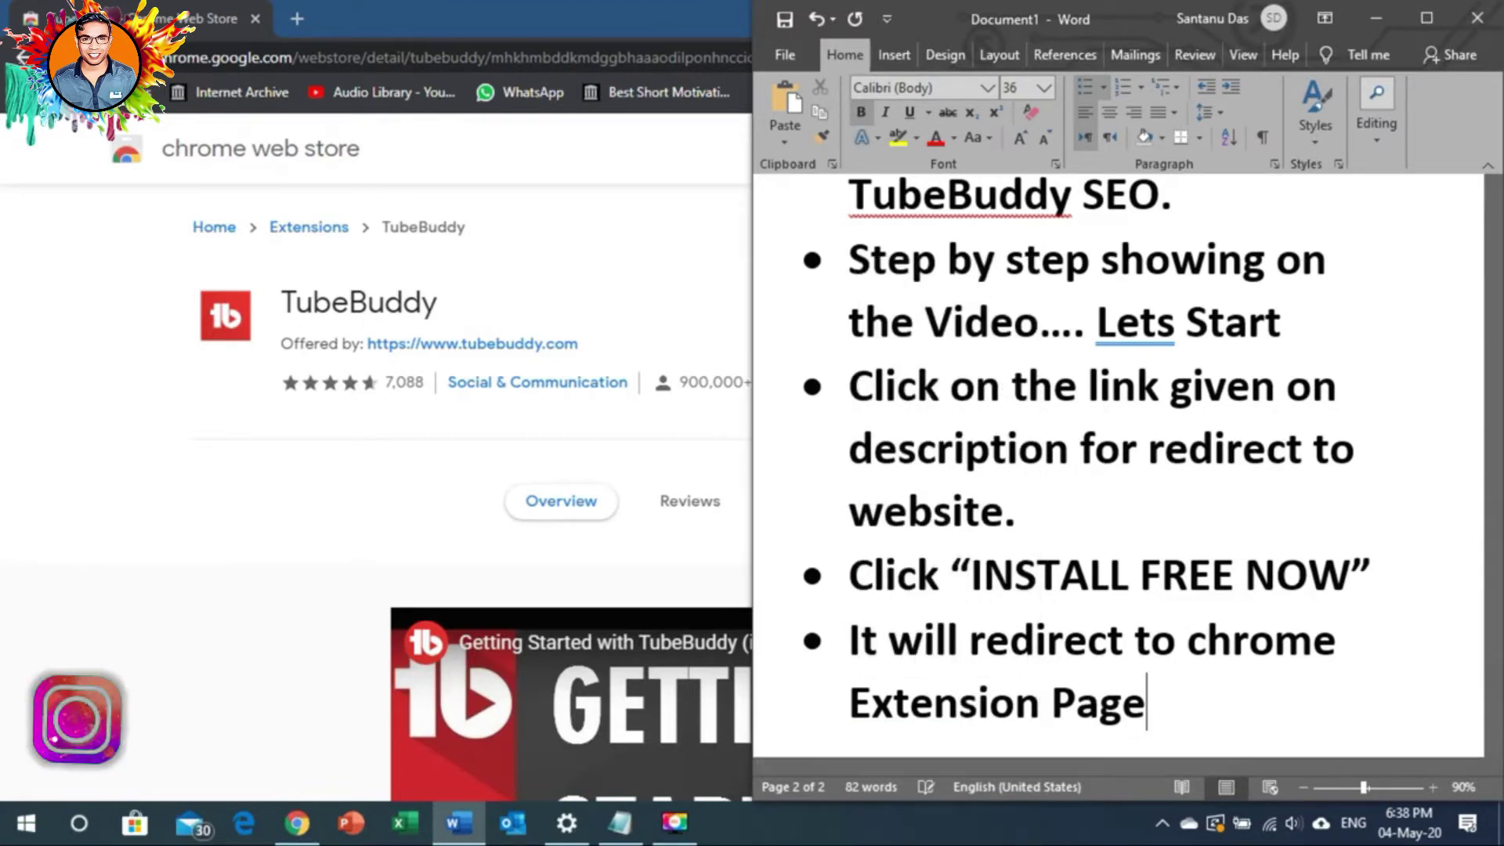
text(.)
key(Return)
Check the TubeBuddy store page in Chrome, and fill the Word document's empty bullet with "Add to Chrome."
double_click(580, 16)
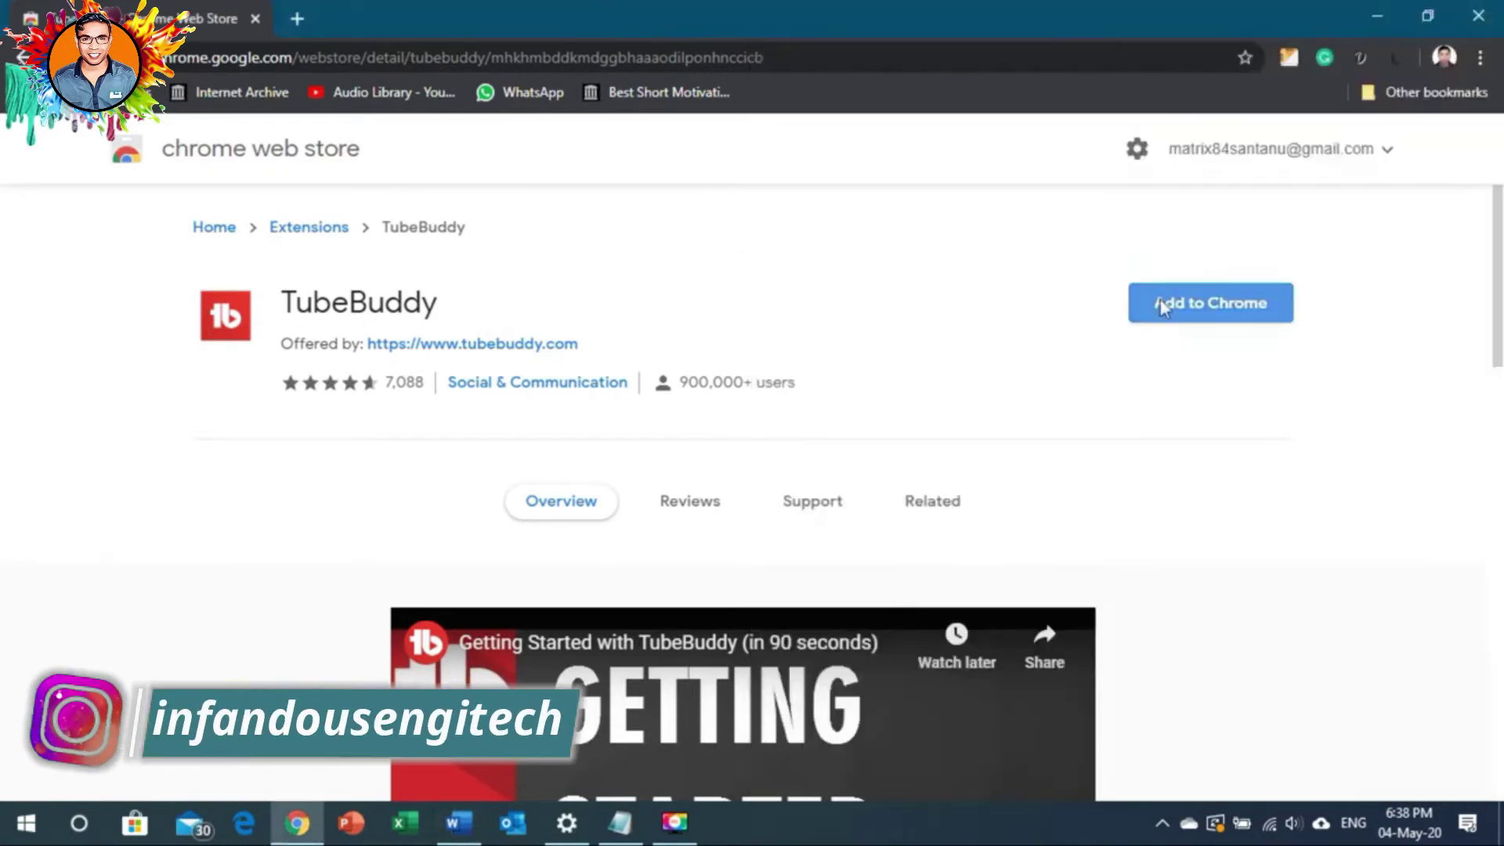
drag(848, 58, 164, 58)
click(1248, 232)
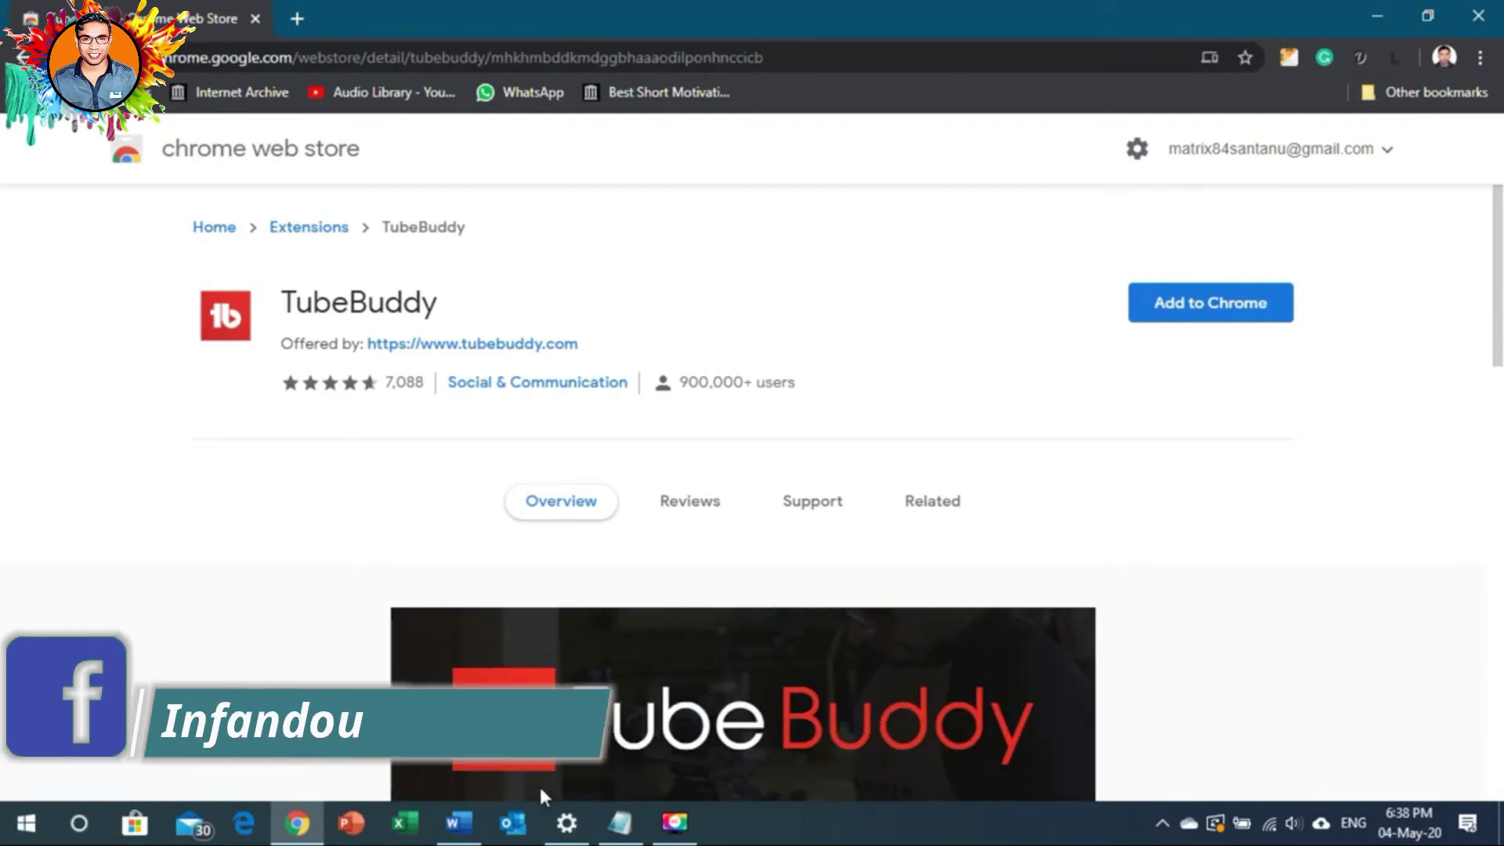
click(458, 822)
text(Add)
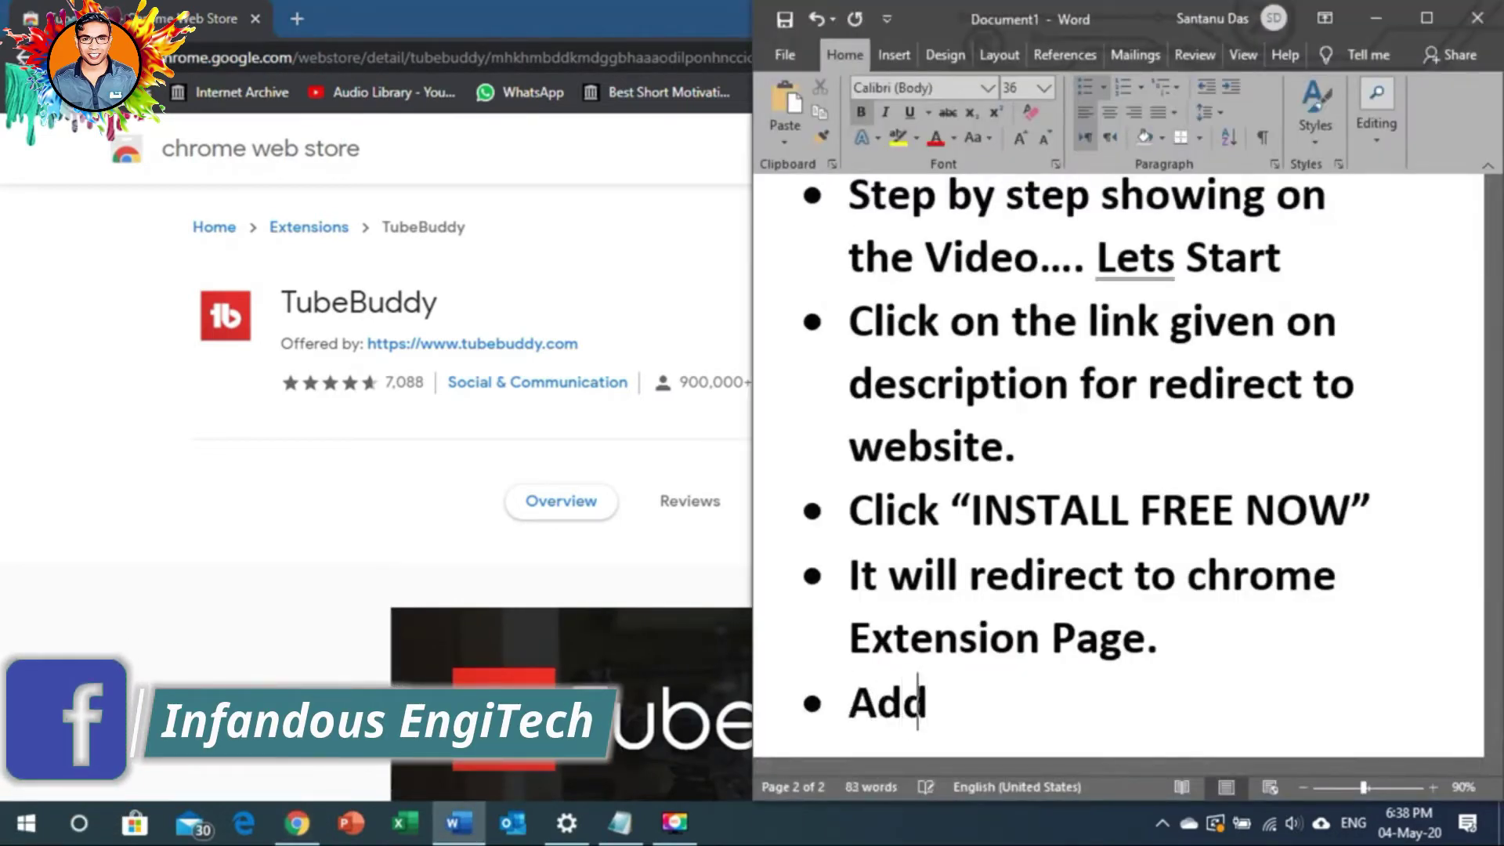
text( to Chrome)
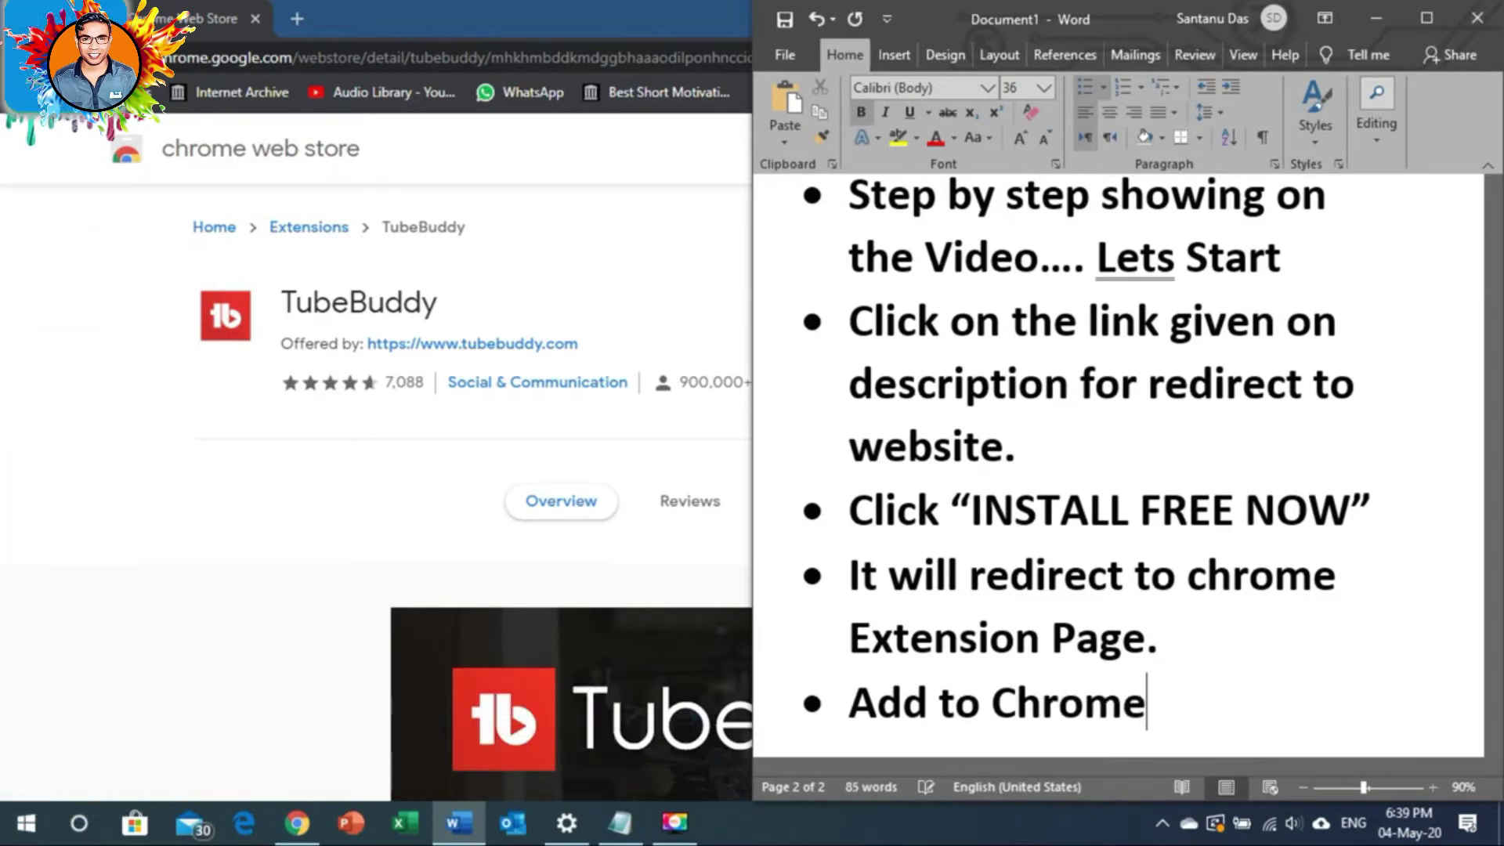
text(.)
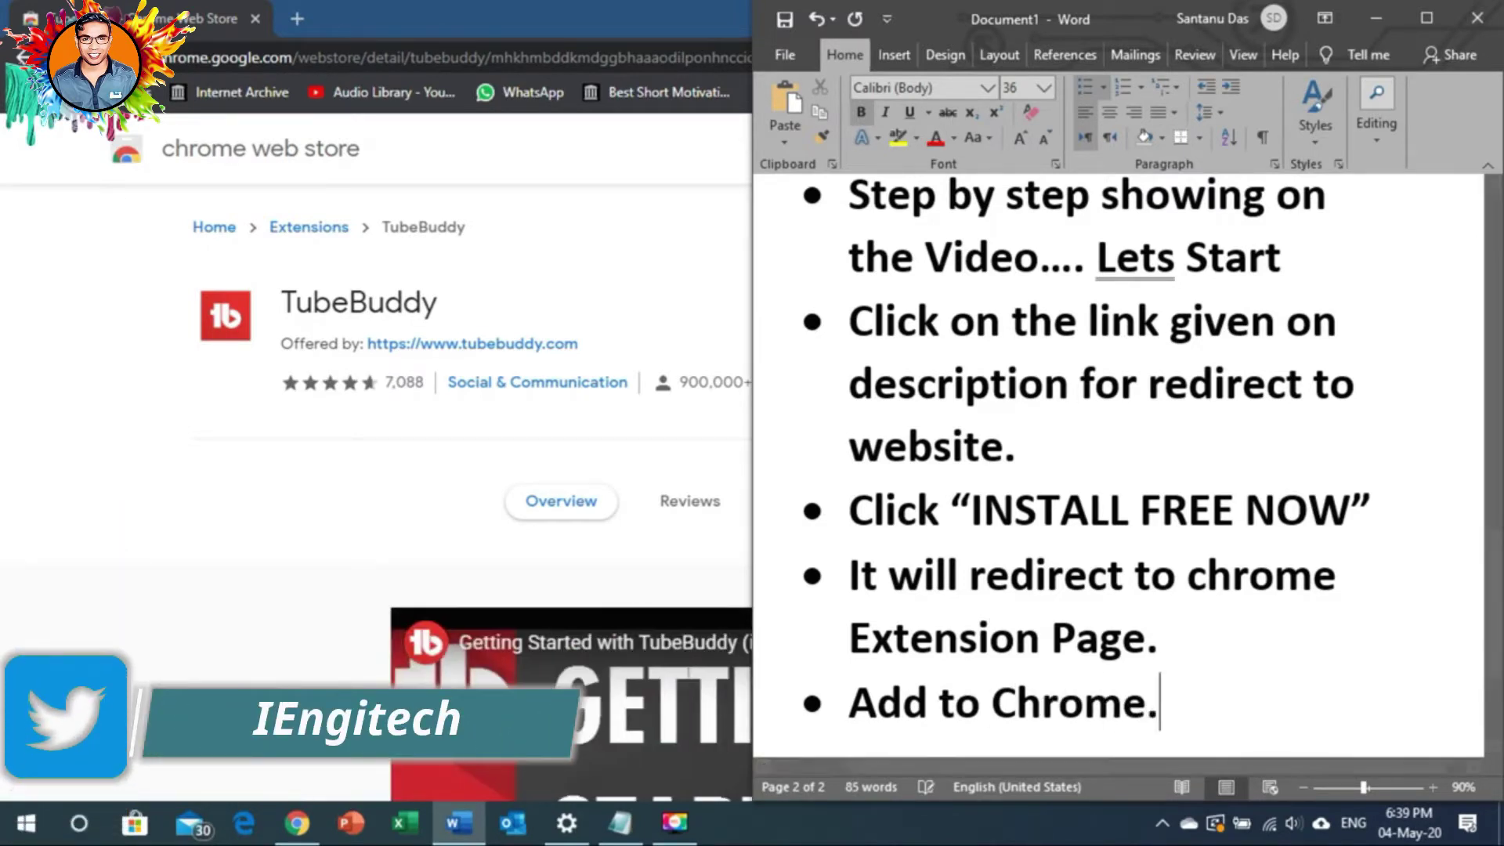
Start adding the TubeBuddy extension in Chrome, leave its confirmation open, and return to the Word document
click(442, 551)
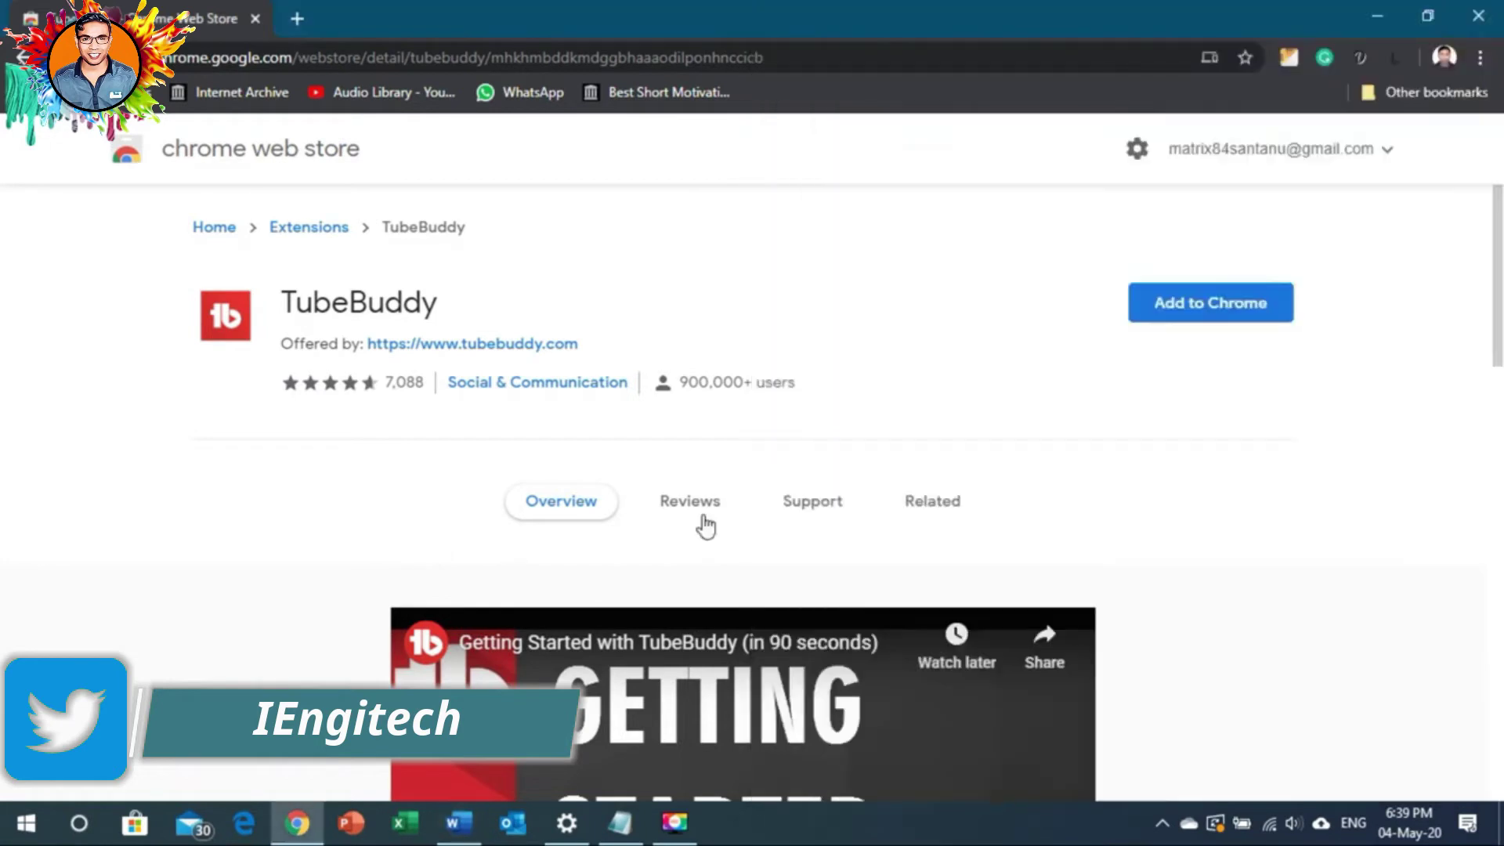
click(1206, 307)
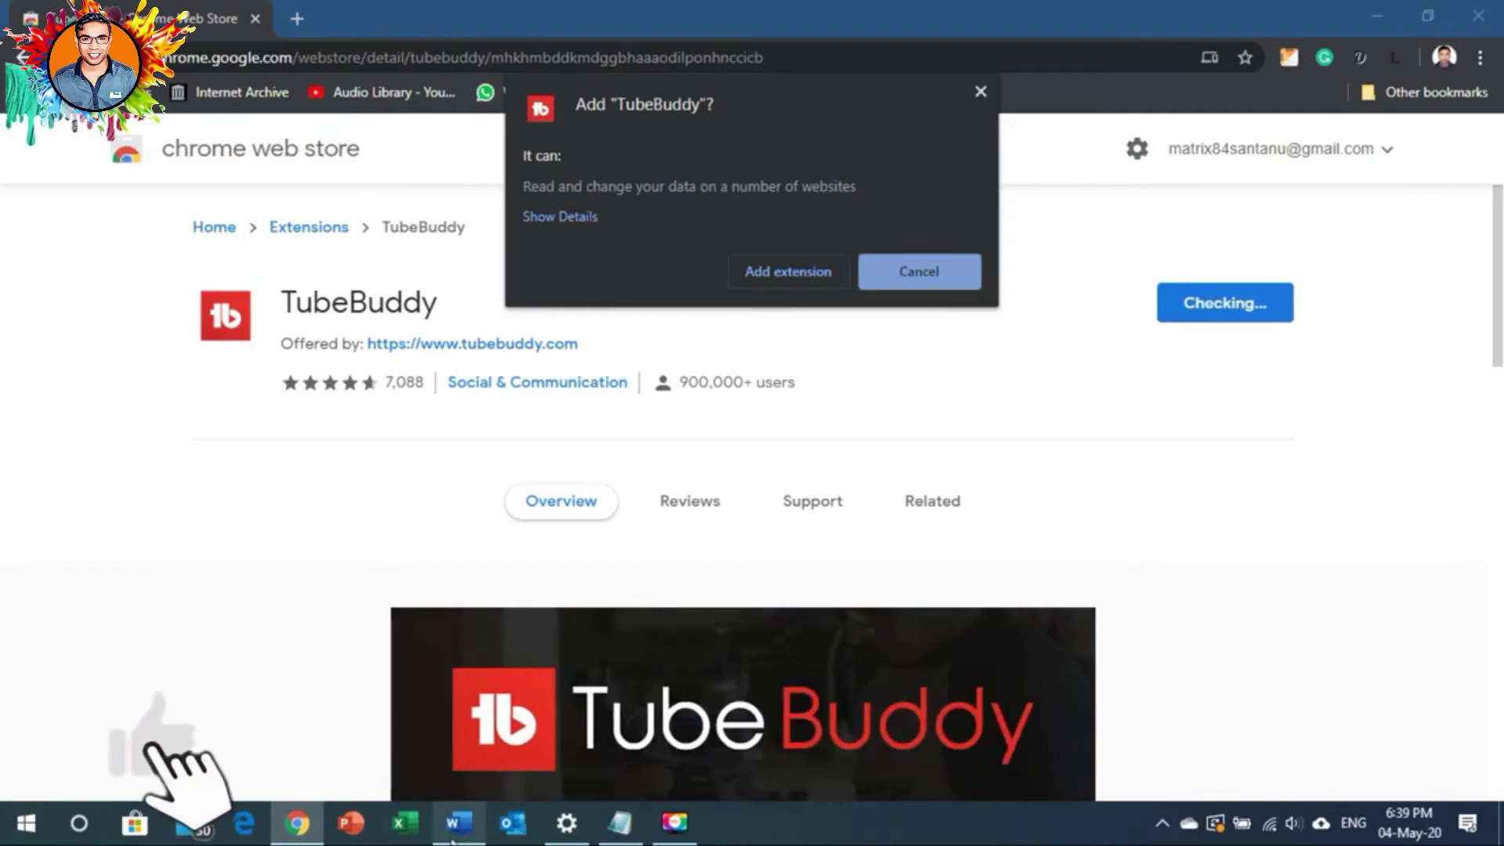
click(458, 823)
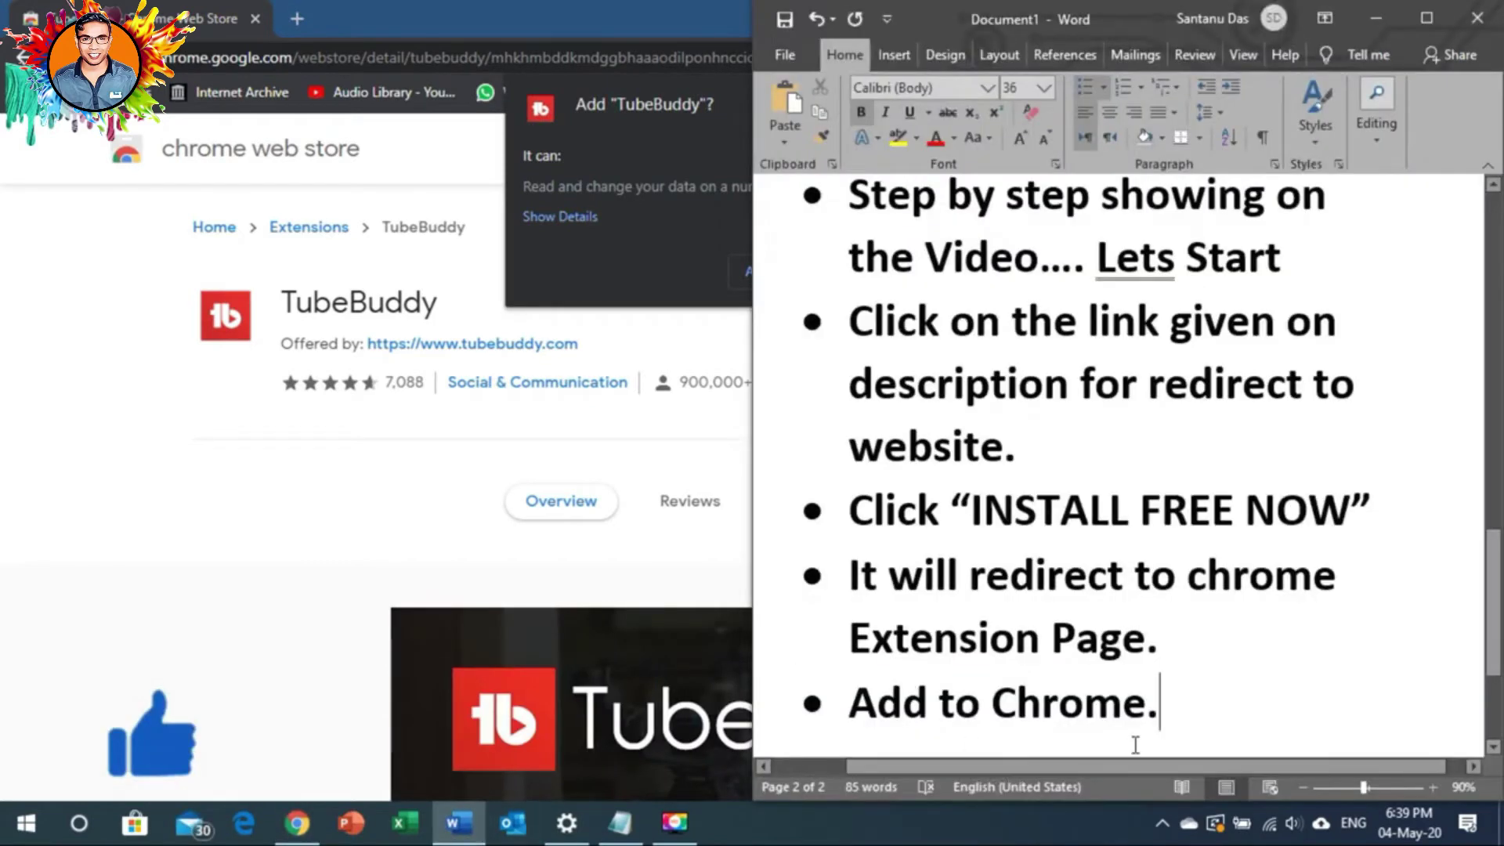
Add a bullet reading "Add Extension" below "Add to Chrome."
key(Return)
text(Add Ex)
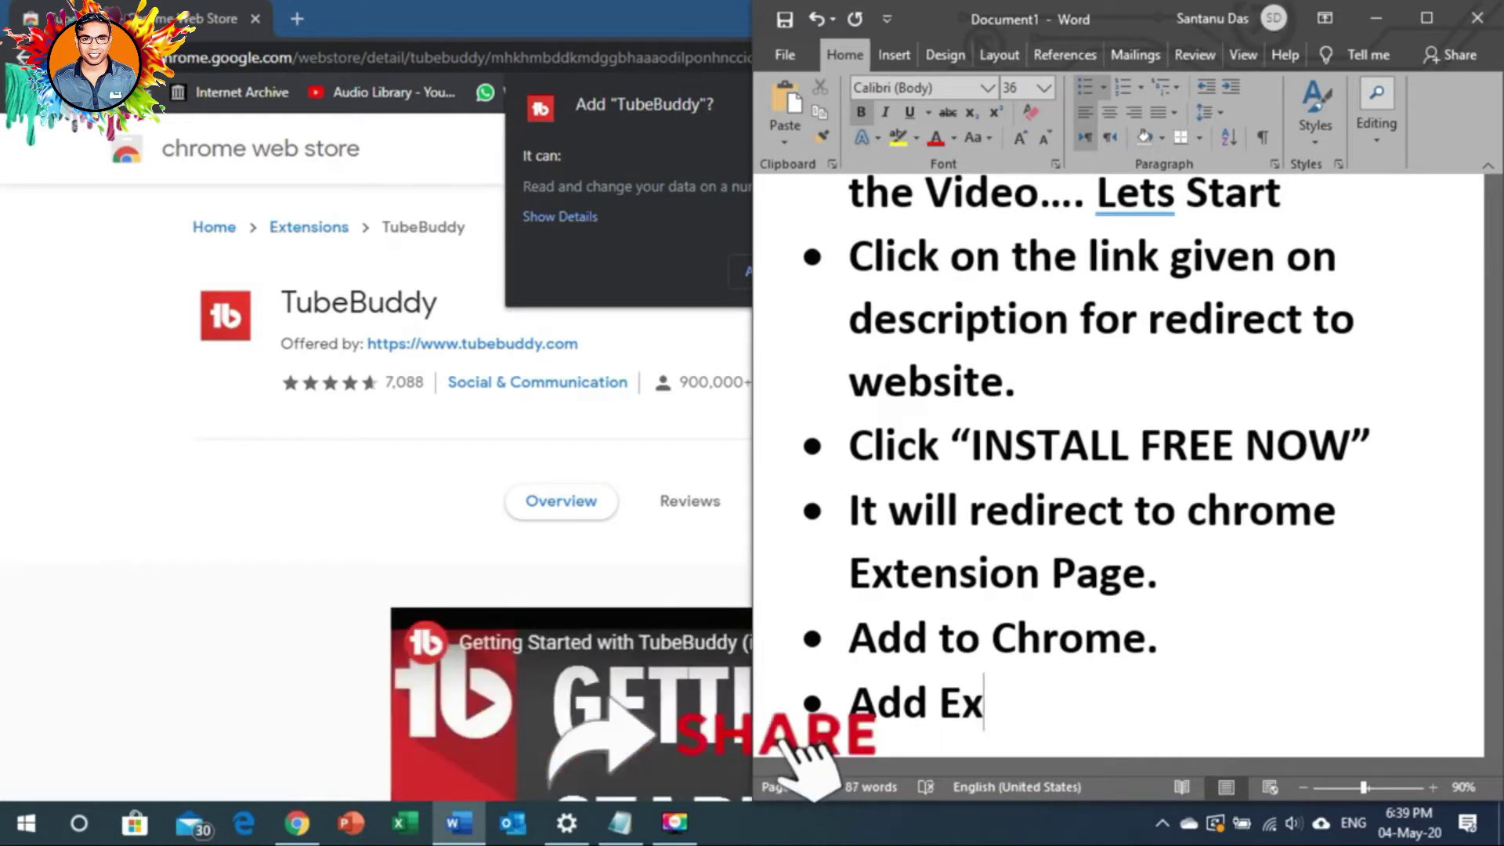
text(te)
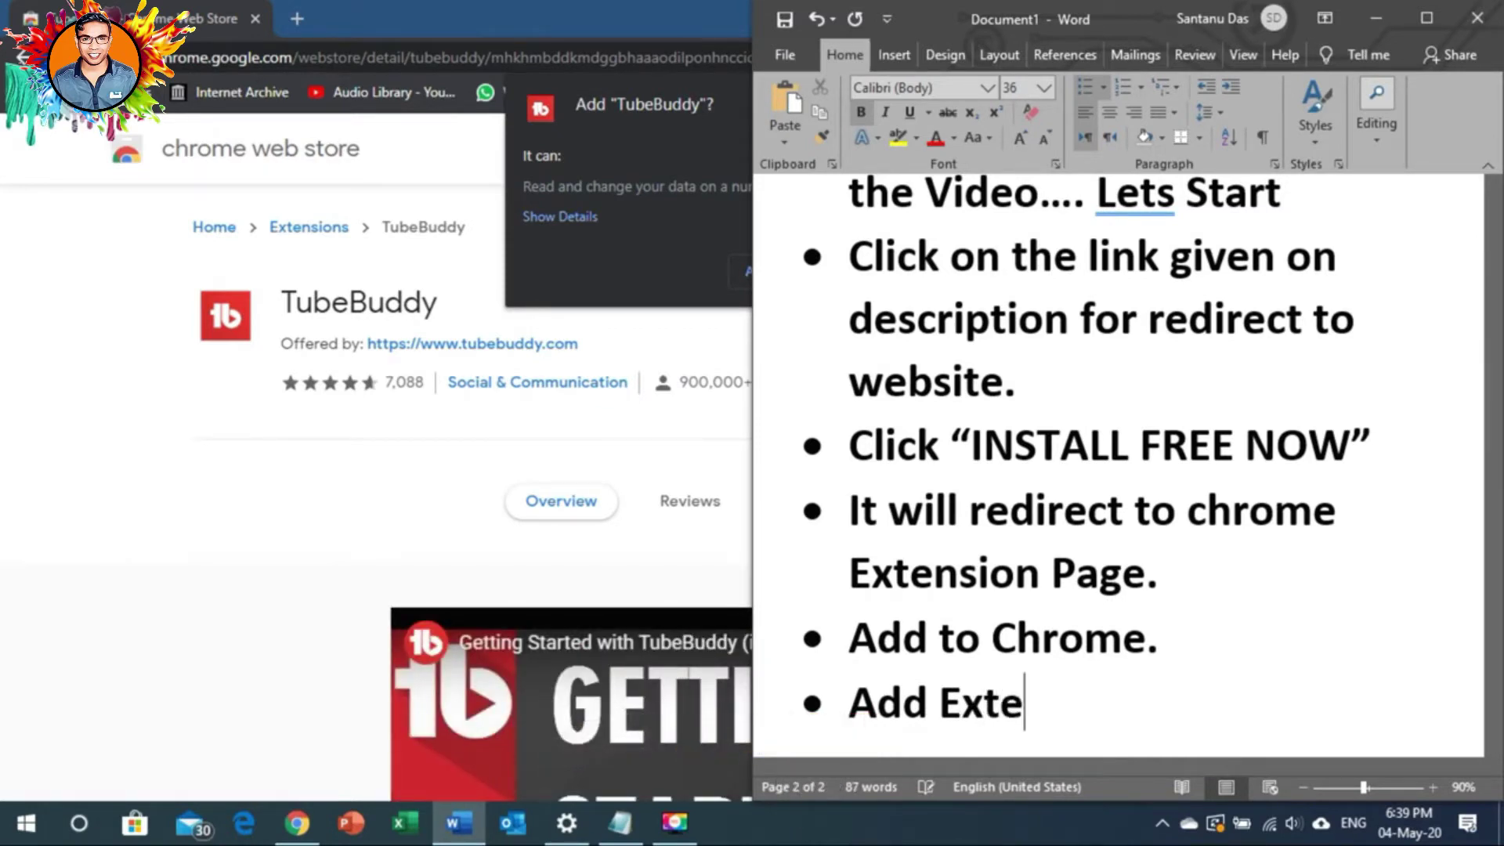
text(nsion)
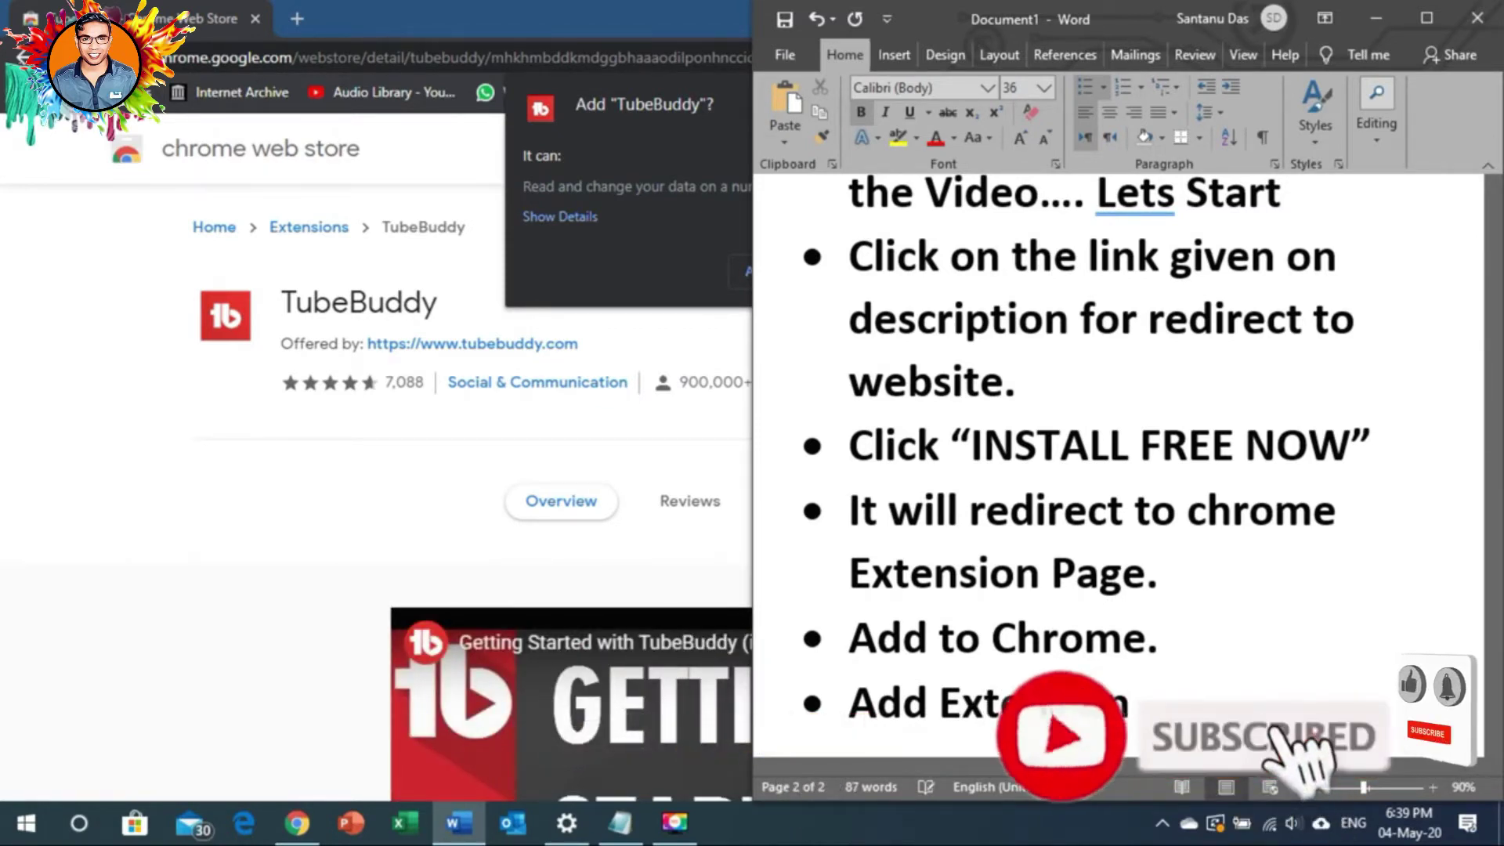
Switch to Chrome, confirm adding the TubeBuddy extension, and dismiss the installation notice
click(622, 6)
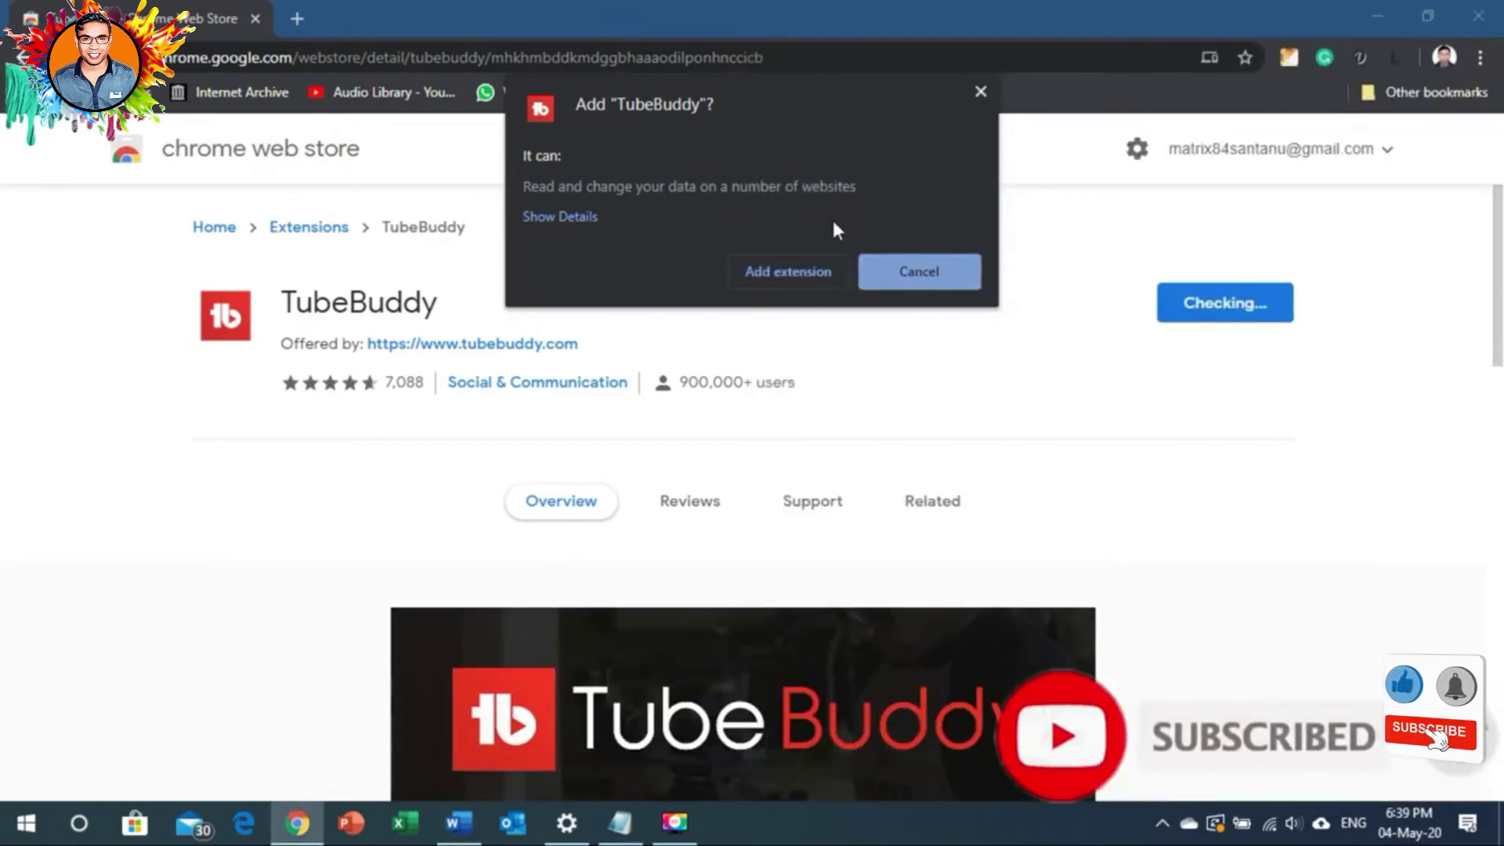
click(787, 271)
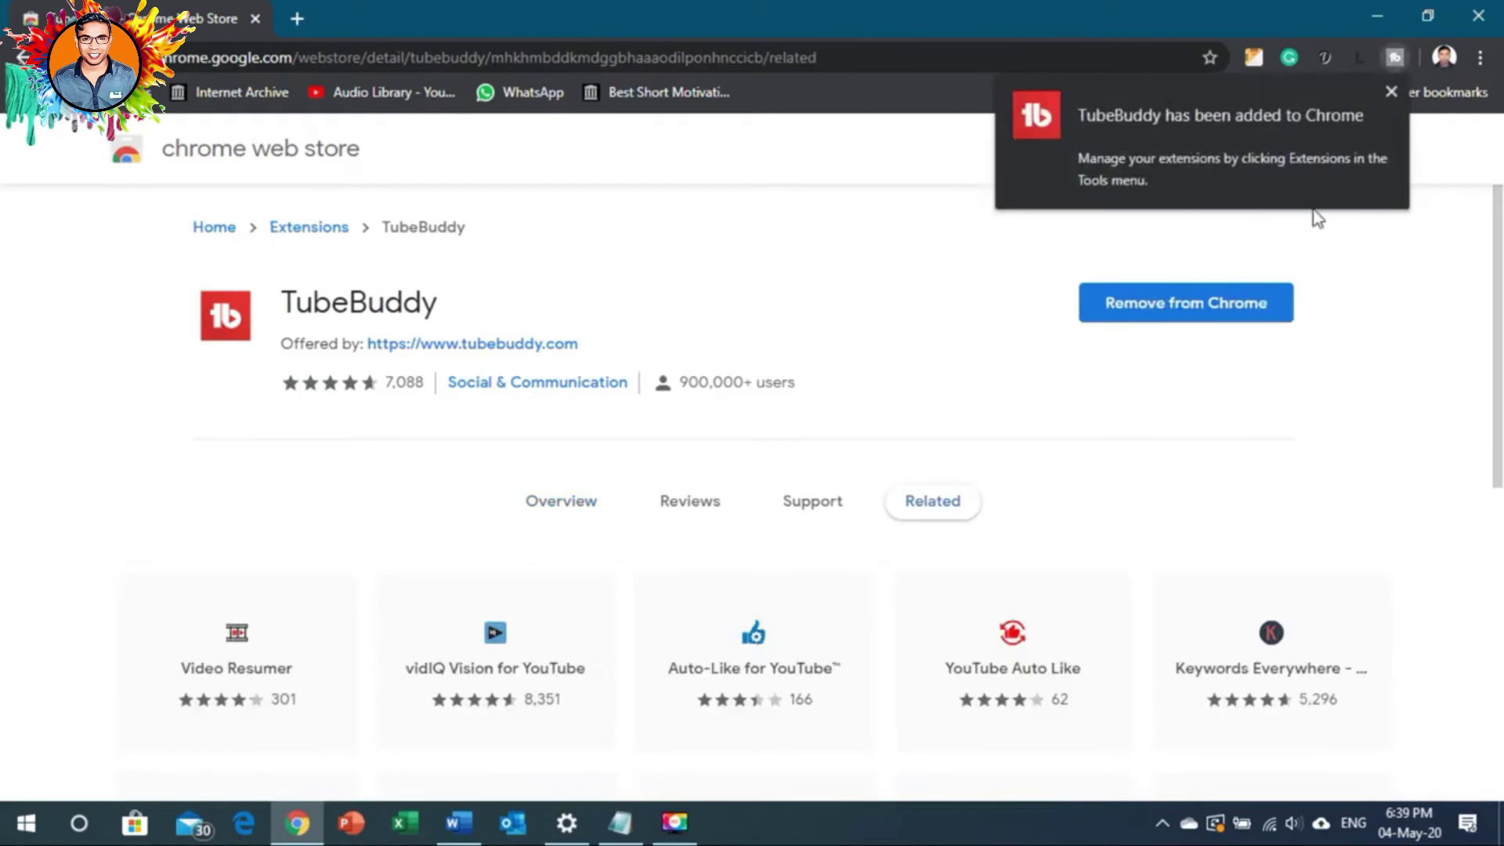
click(1392, 92)
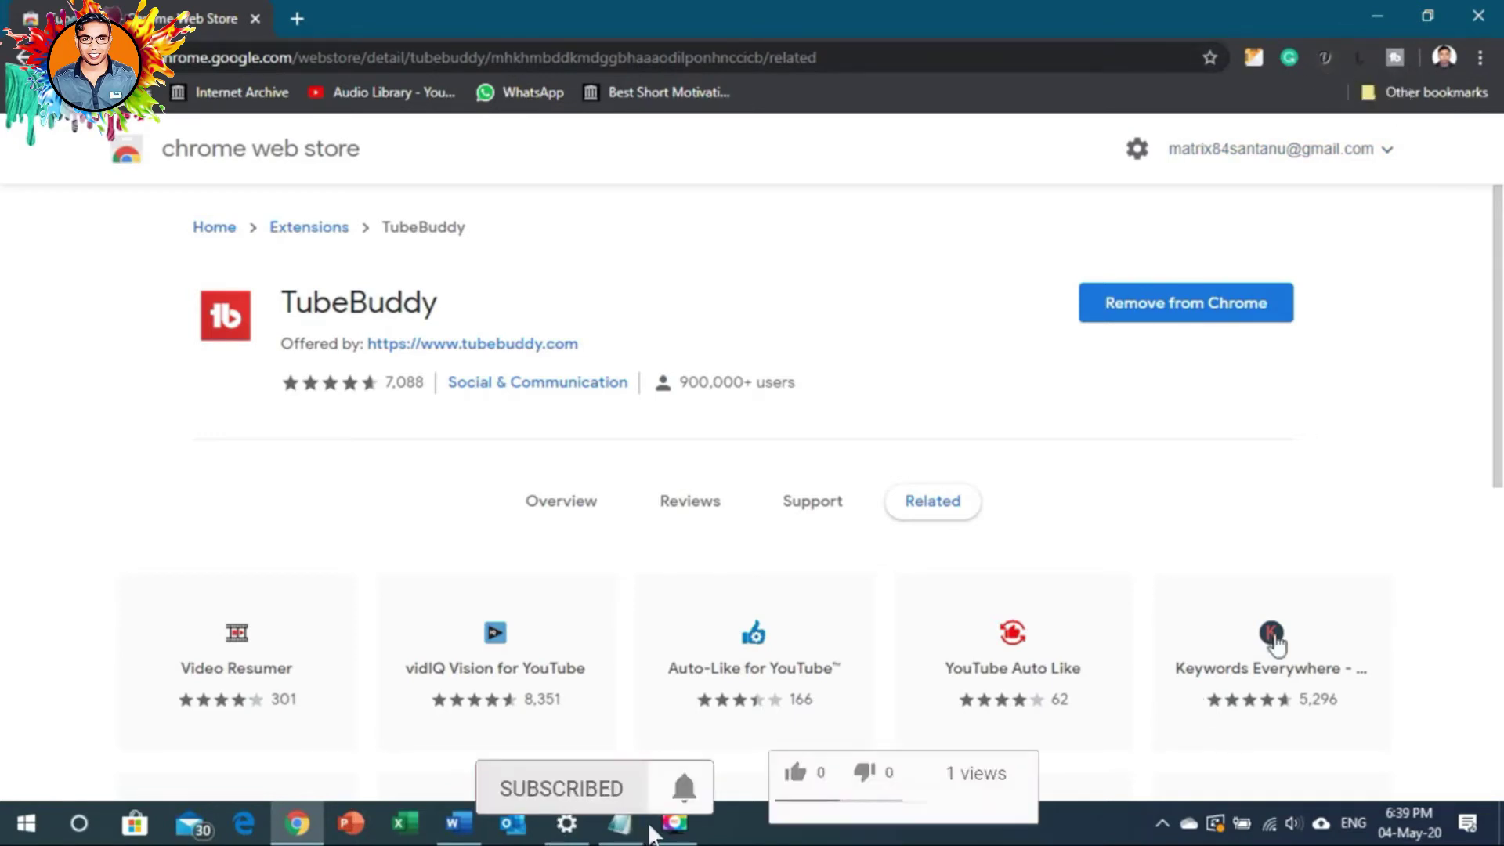
Return to the Word document, add a bullet reading "Its Install", and start a new bullet on the next page
click(459, 823)
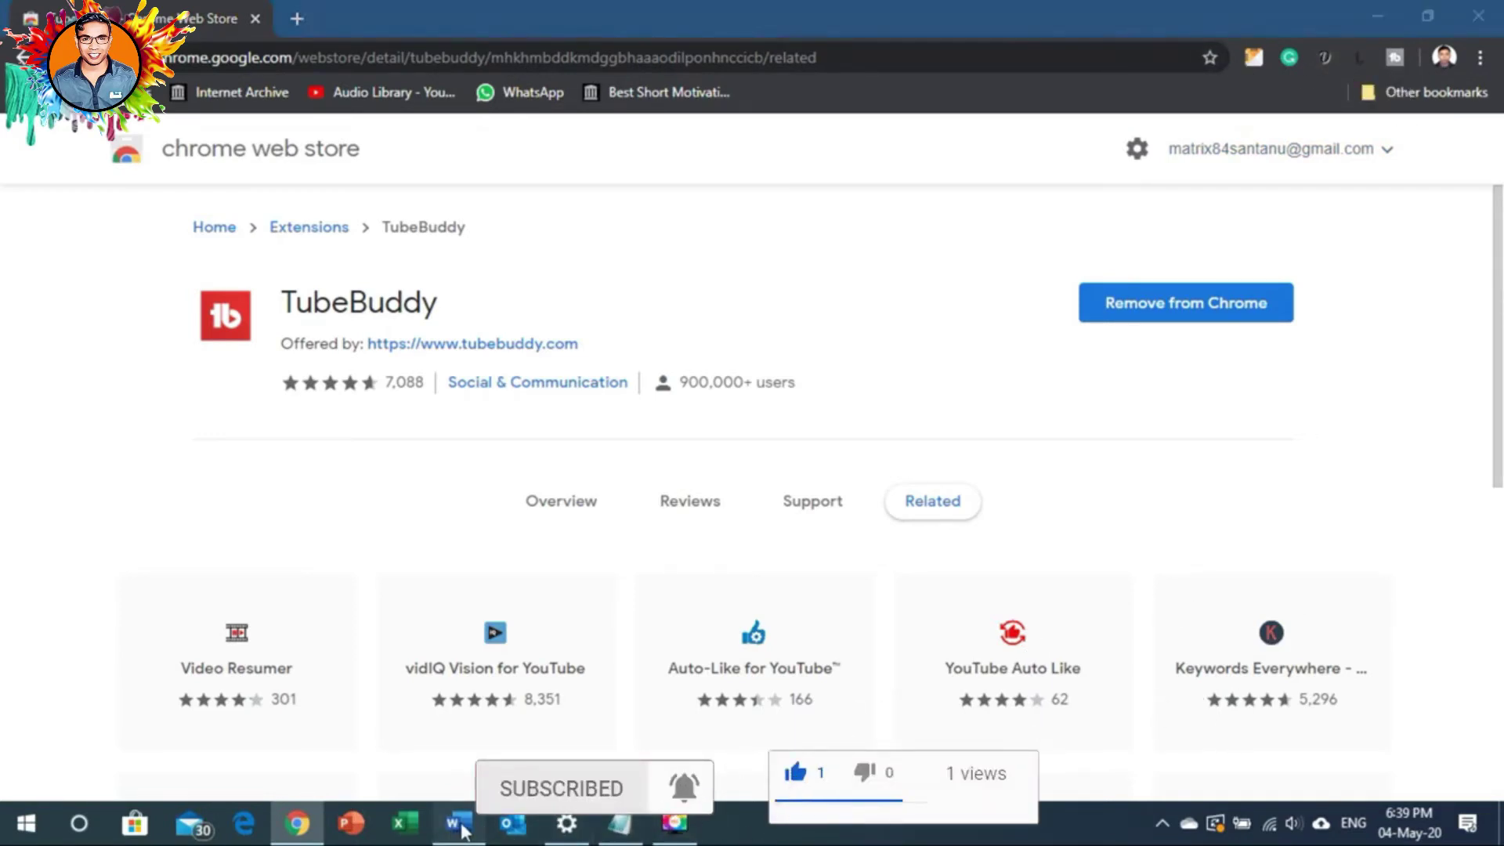
key(Return)
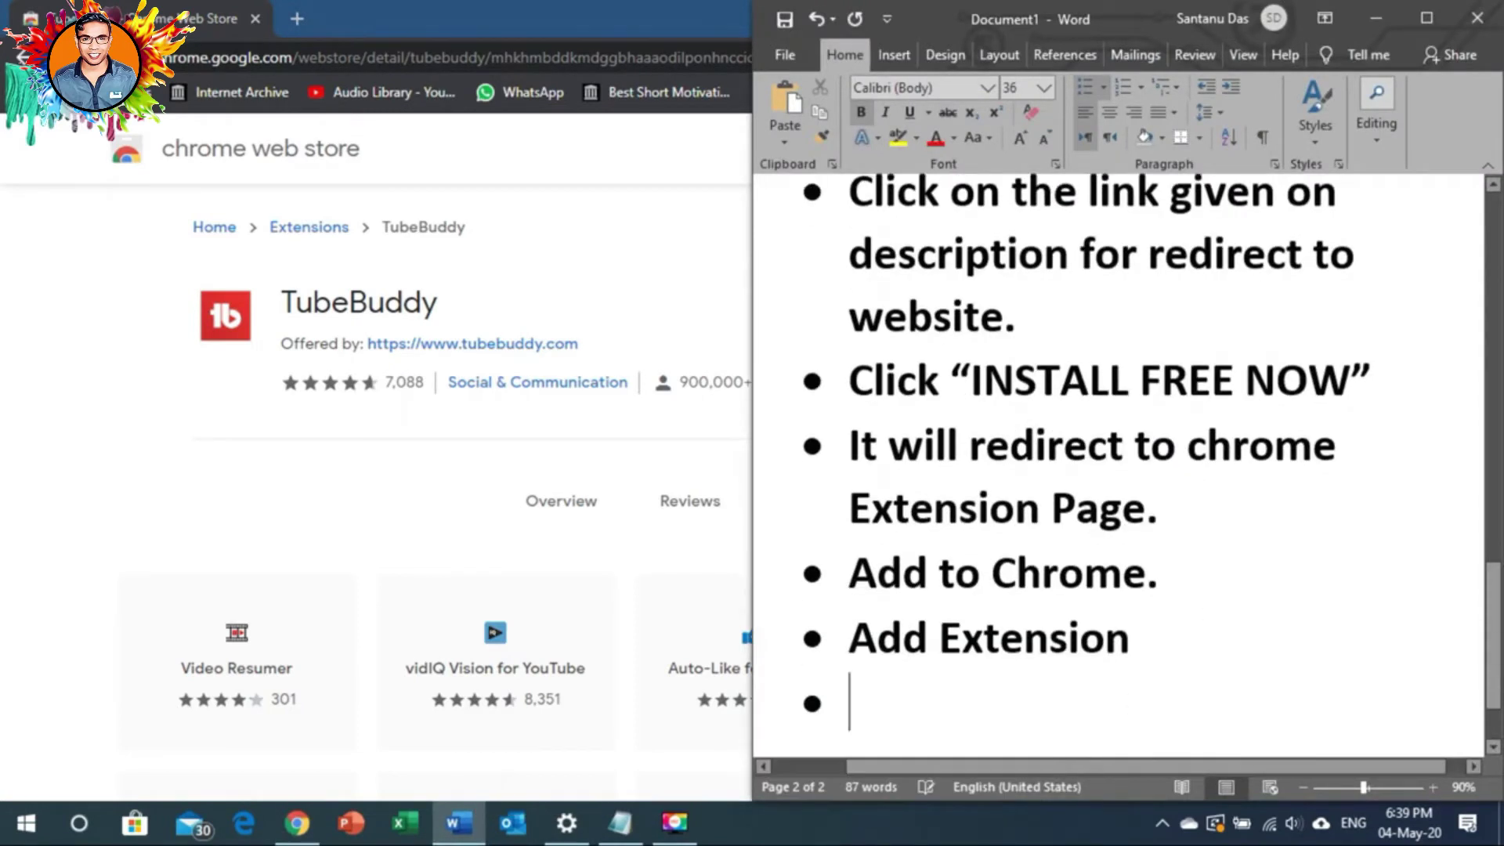
text(Its Instal)
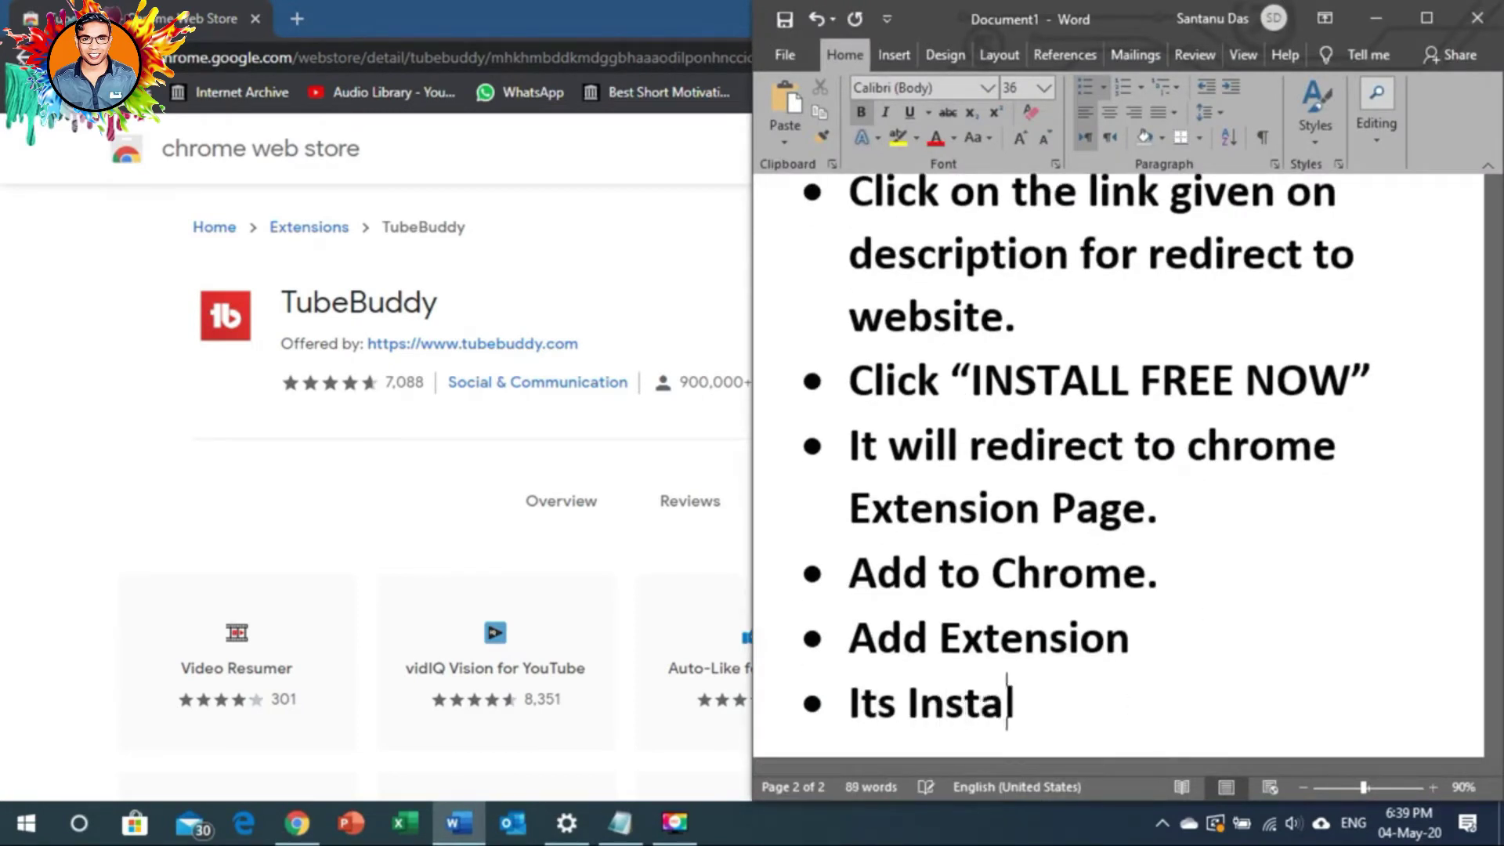
text(l)
key(ctrl+Return)
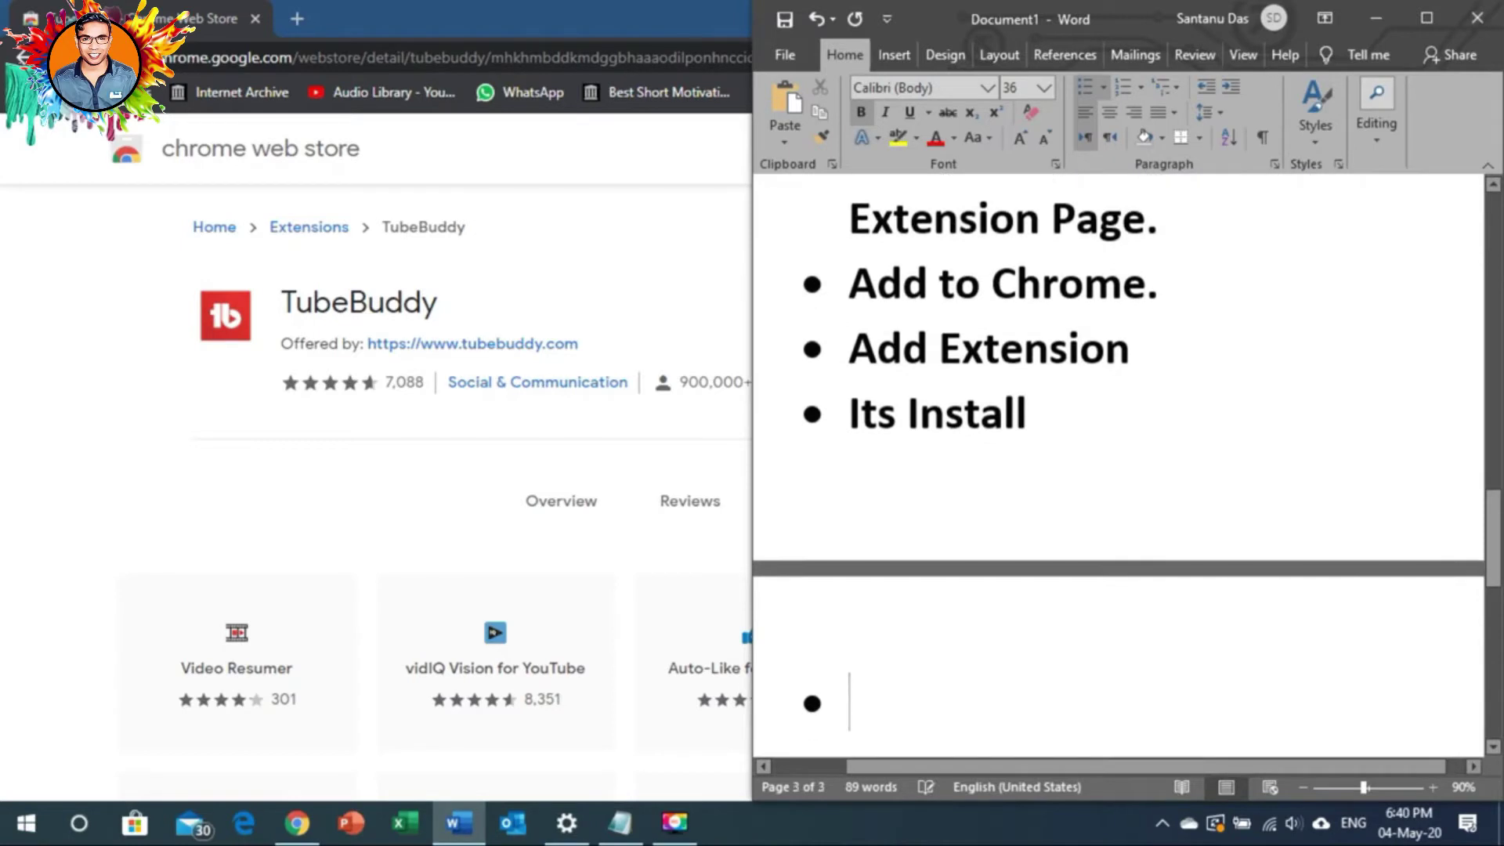
Write "Now Lick on the link given in description" in the new bullet, with a space between "in" and "description"
text(Now Lick on)
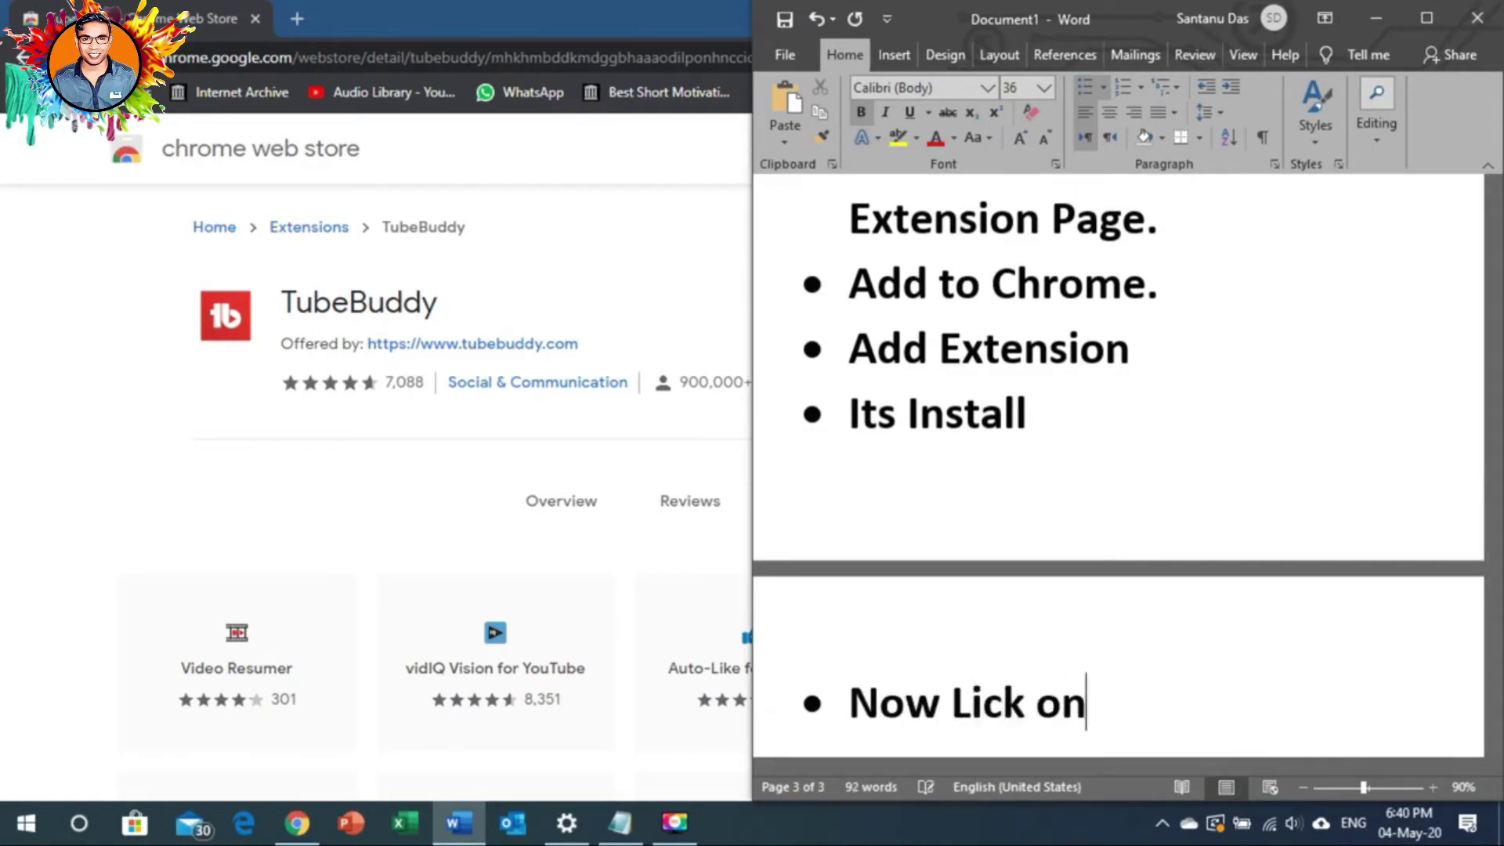
text( t)
key(BackSpace)
text(th)
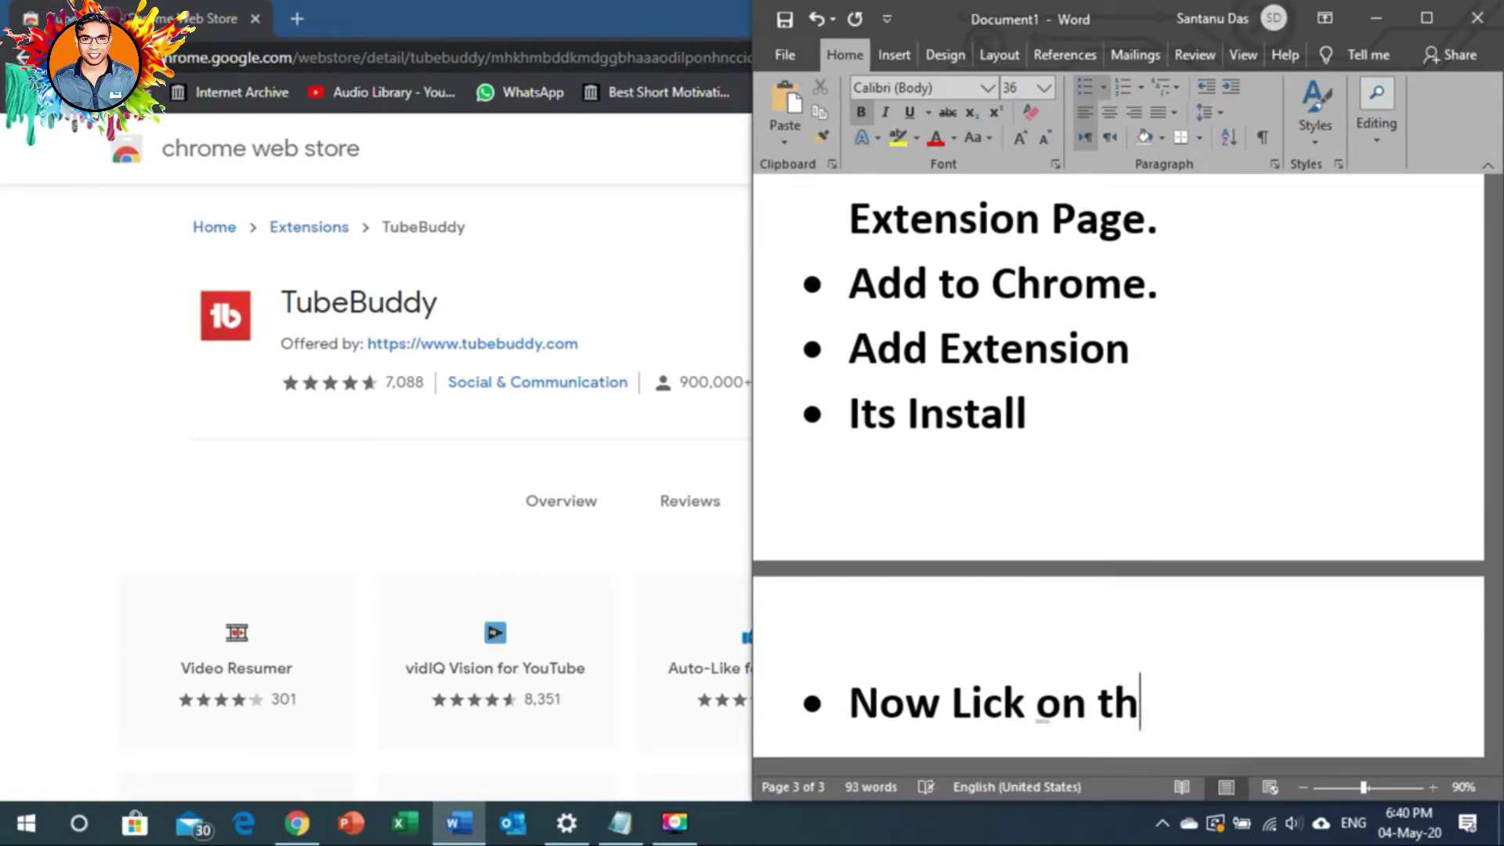
text(e link)
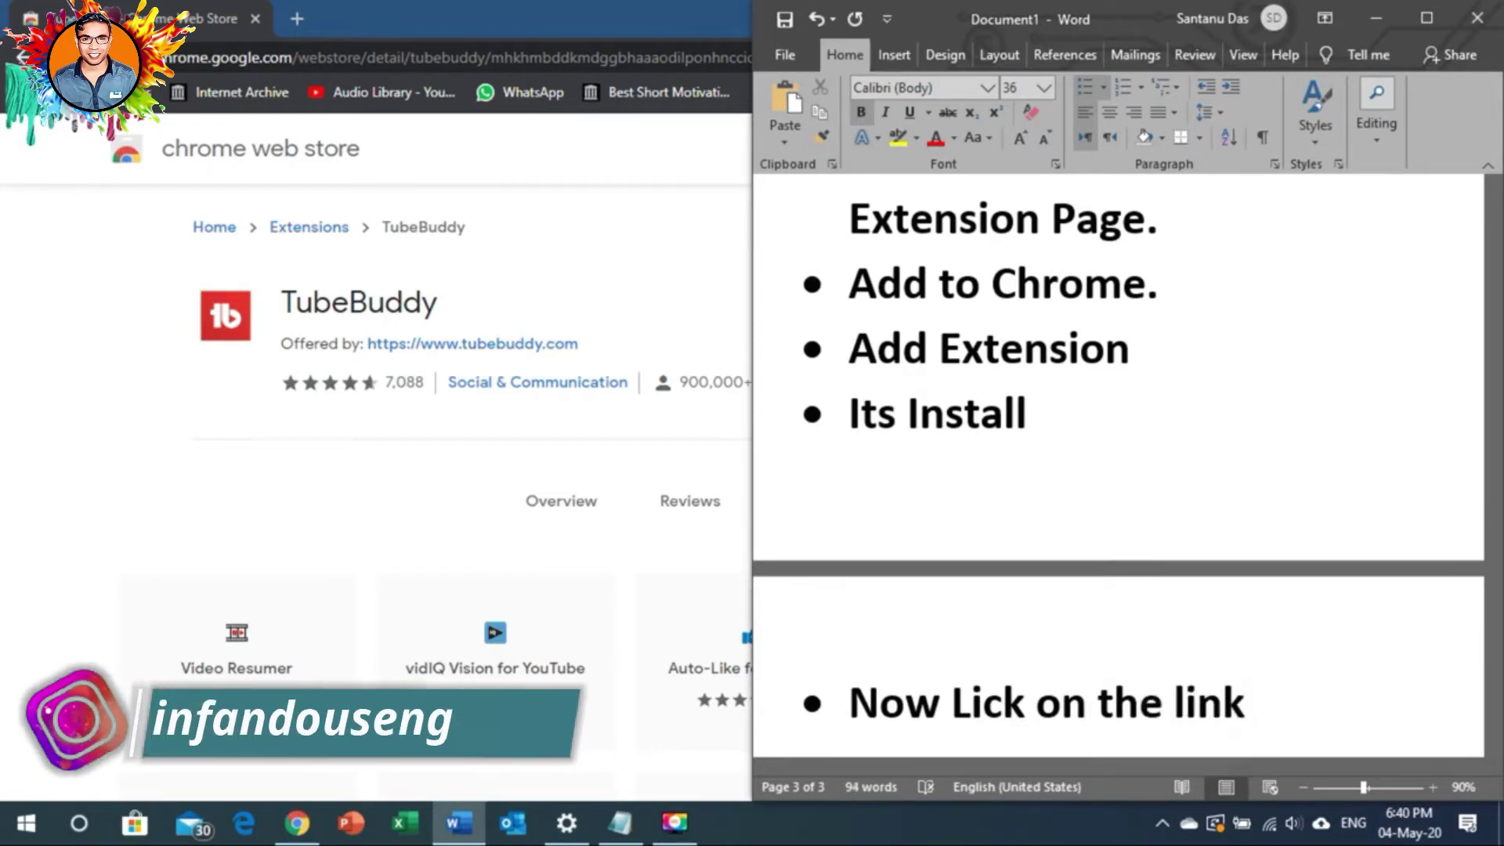
text( given in)
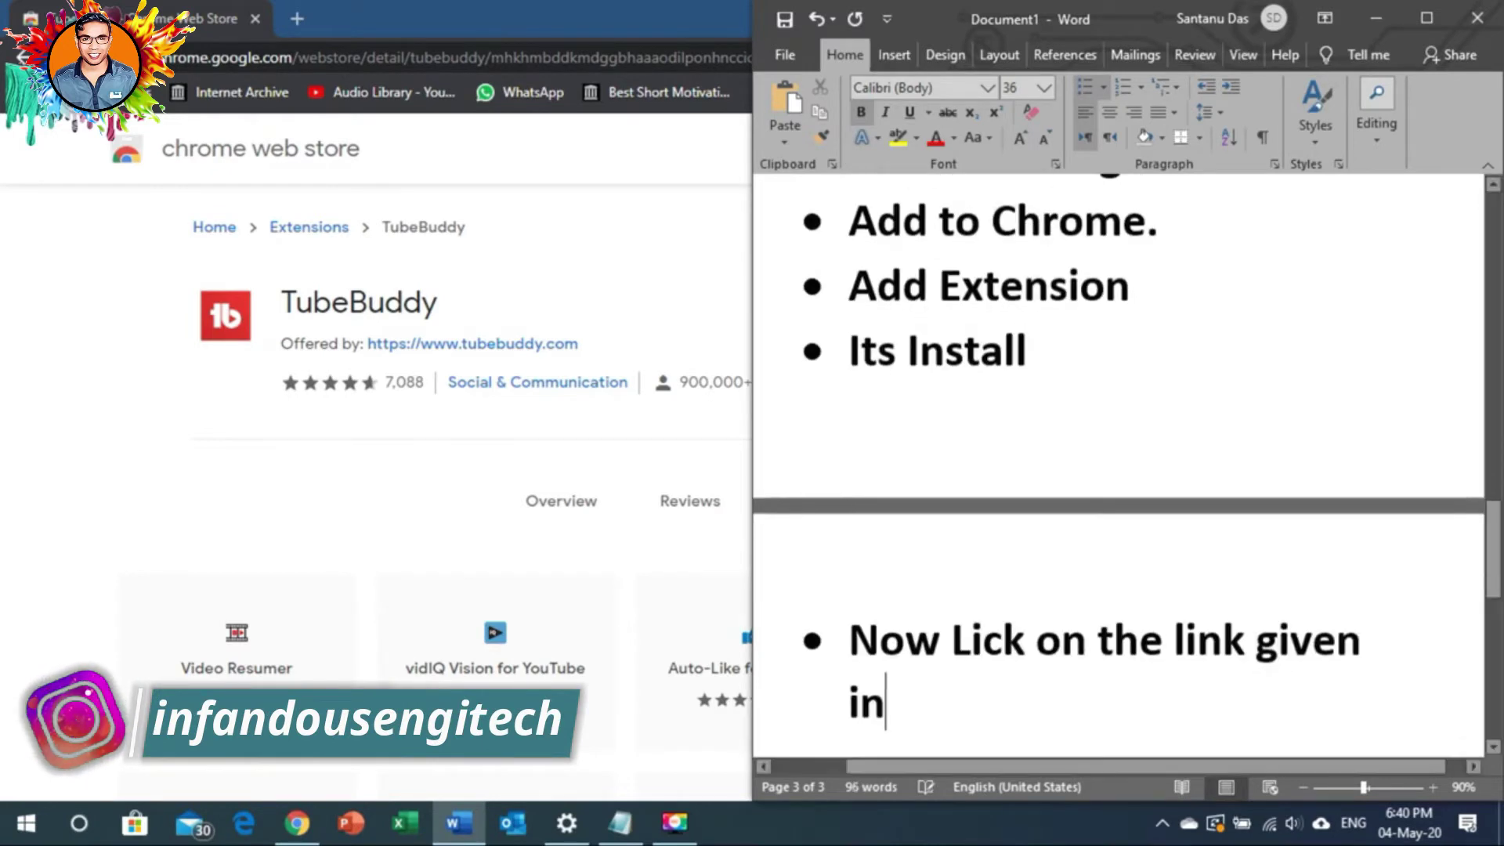
text(descrip)
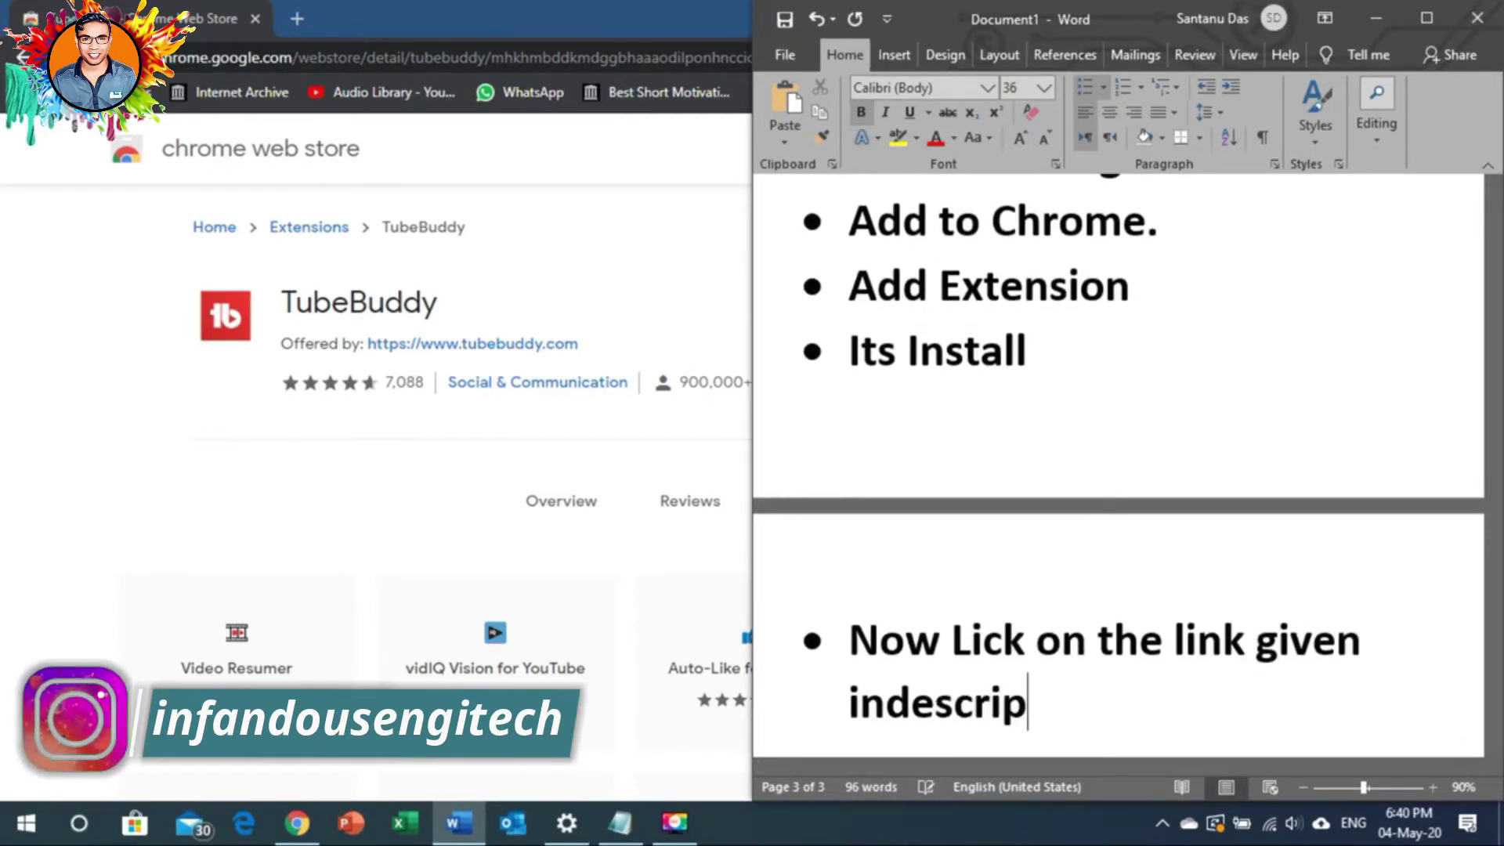
text(tion)
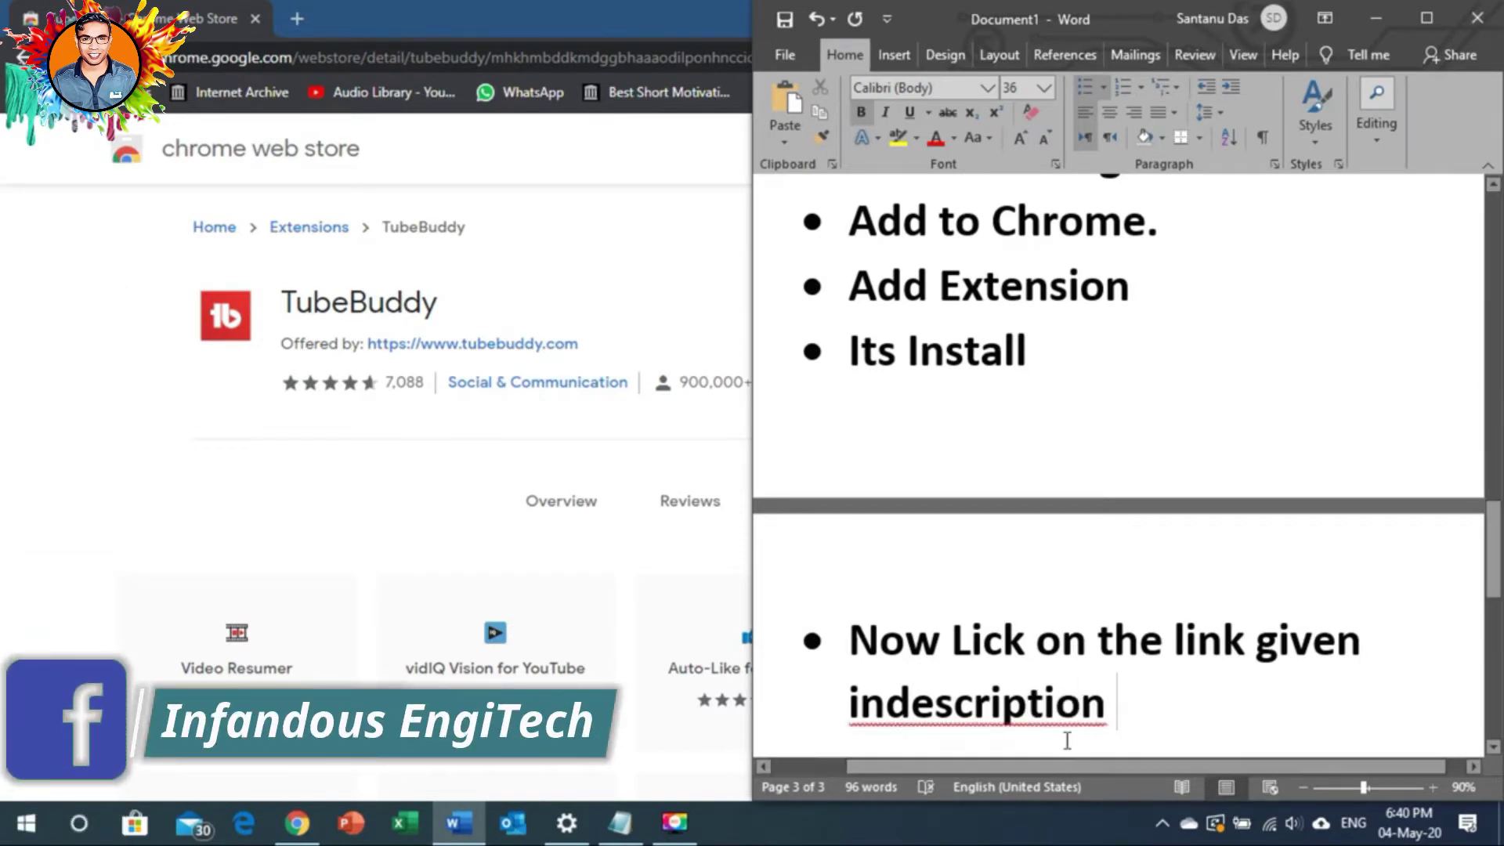
click(890, 709)
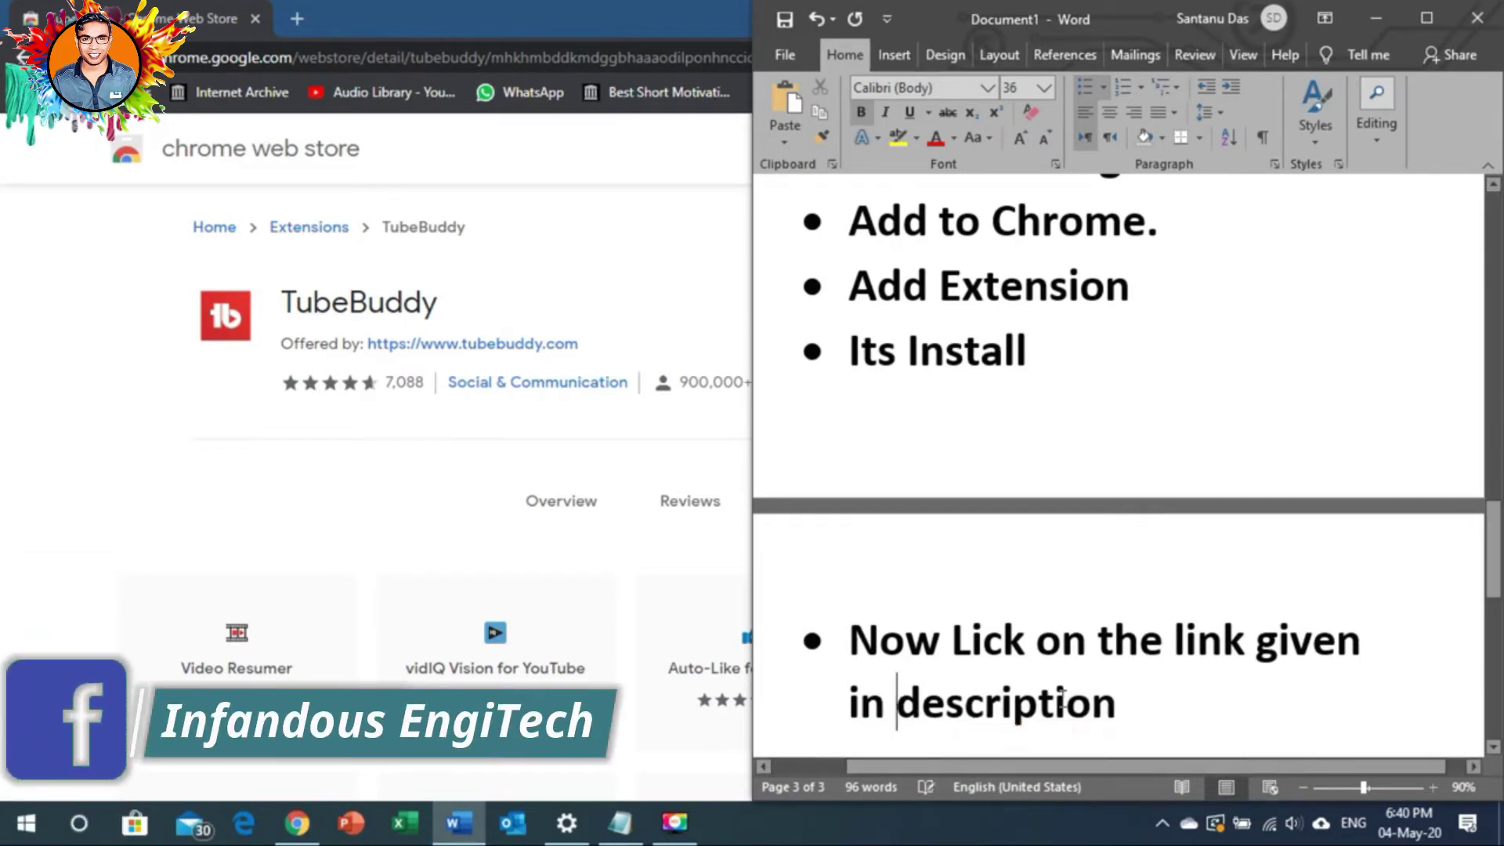
click(1144, 707)
Complete the bullet with "for redirect to VidIQ Site." and start a new bullet below it
text(for re)
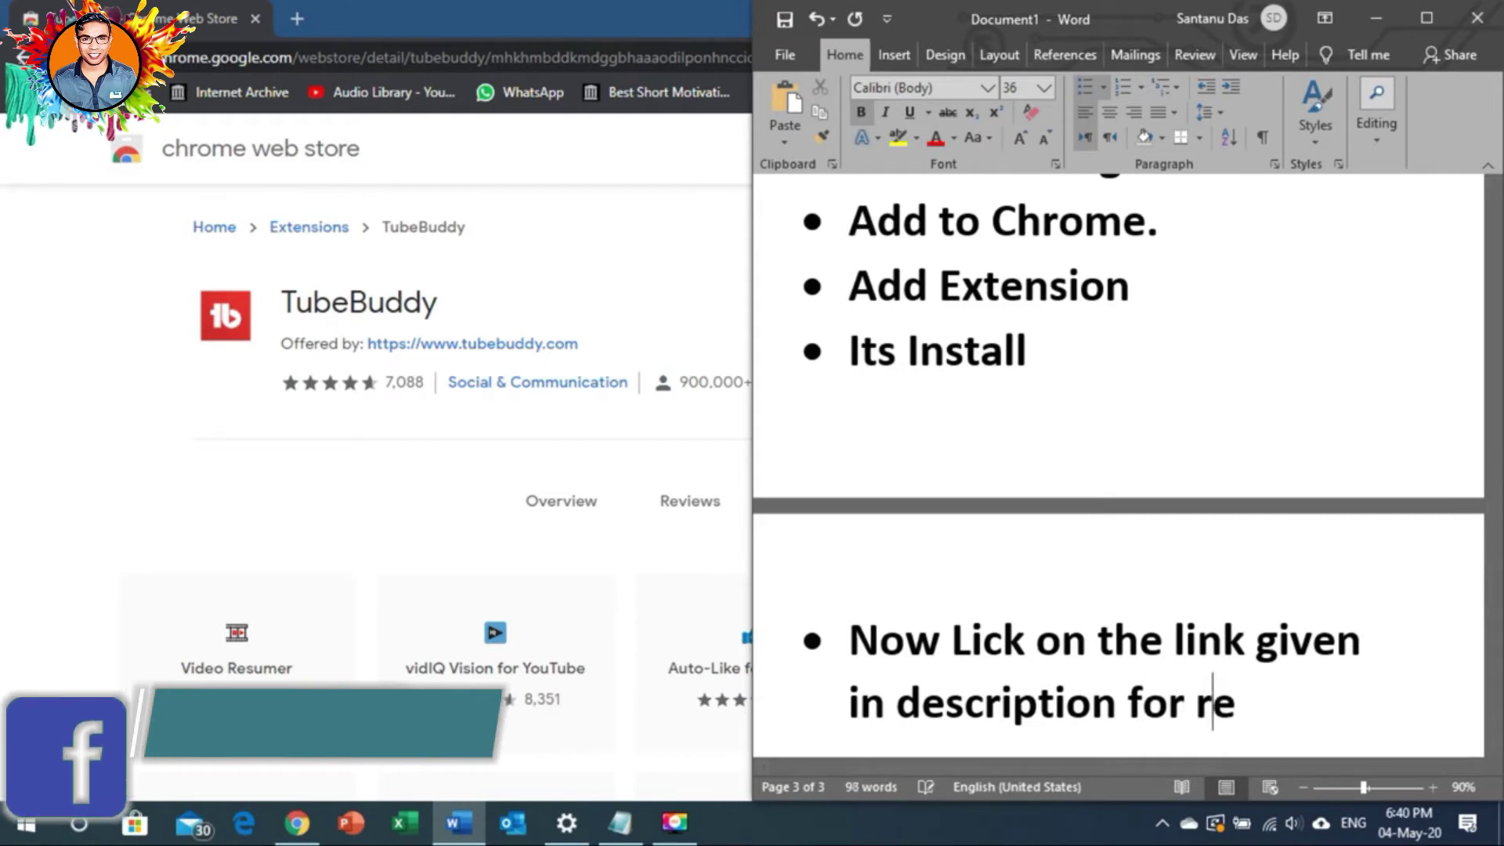
text(direct )
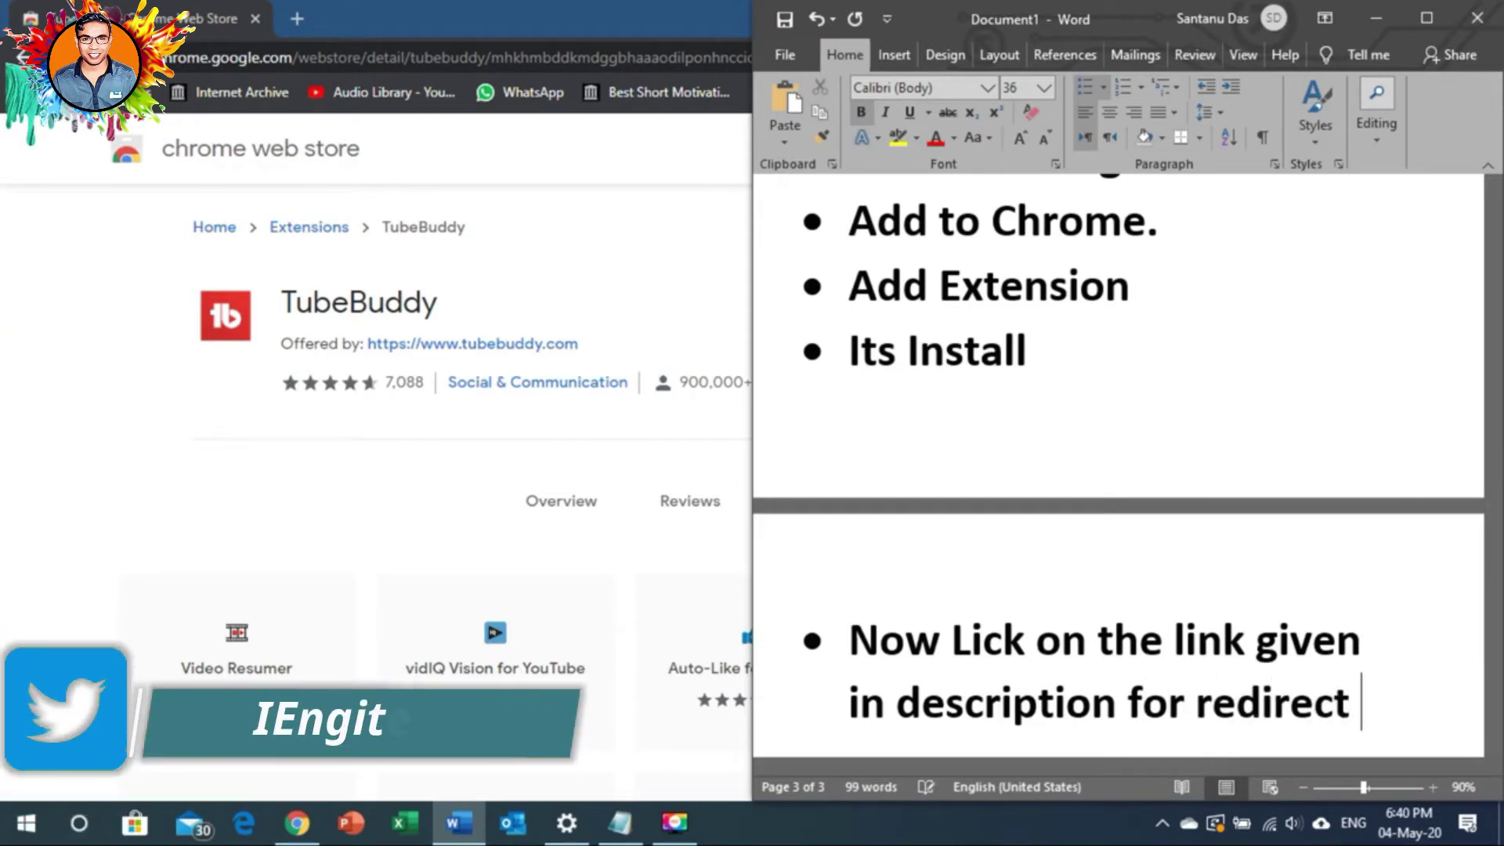
text(to )
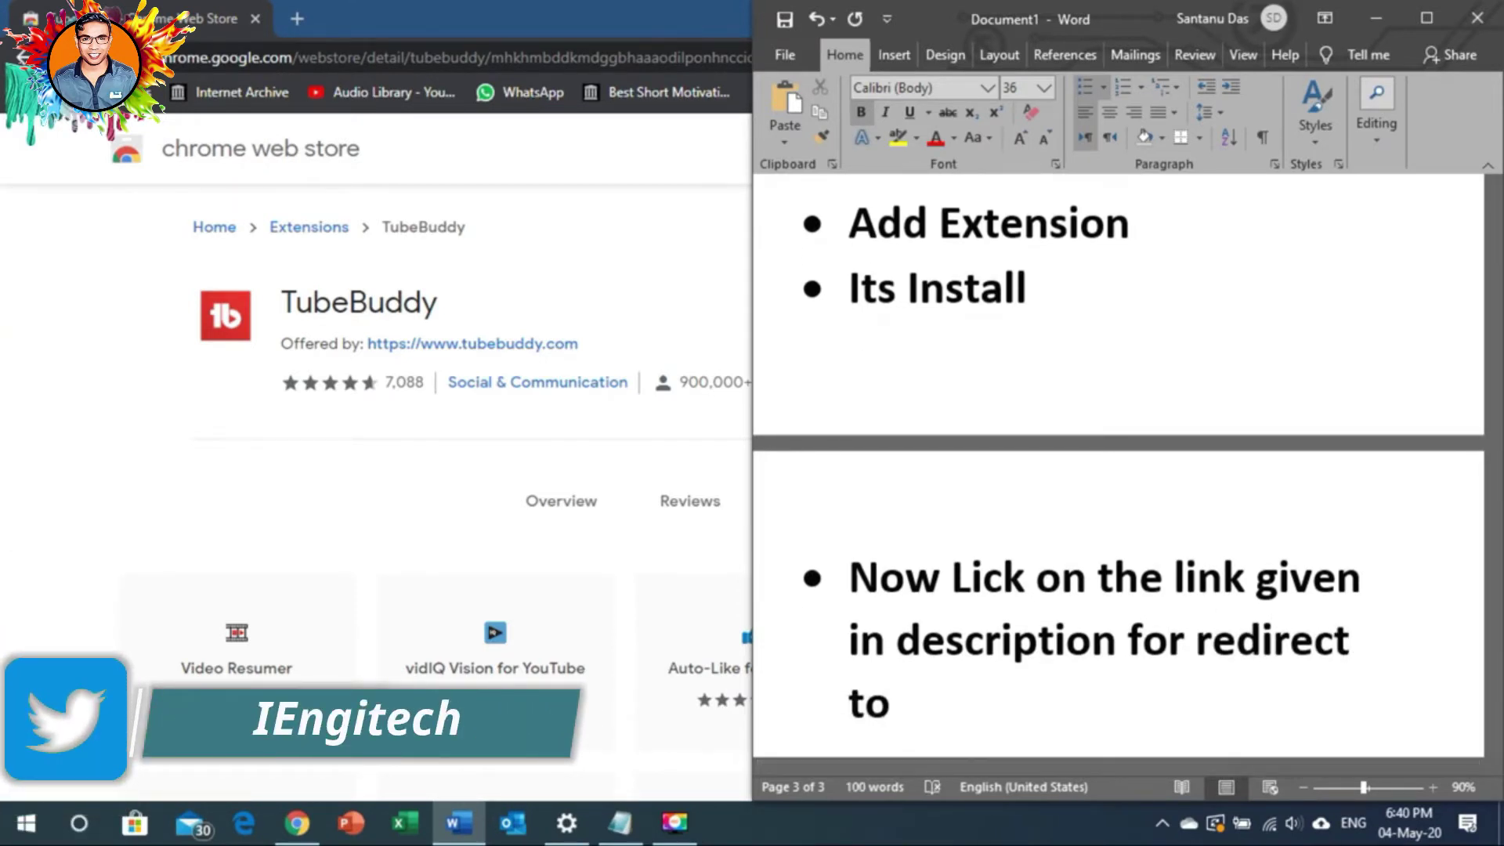
text(VidIQ Site.)
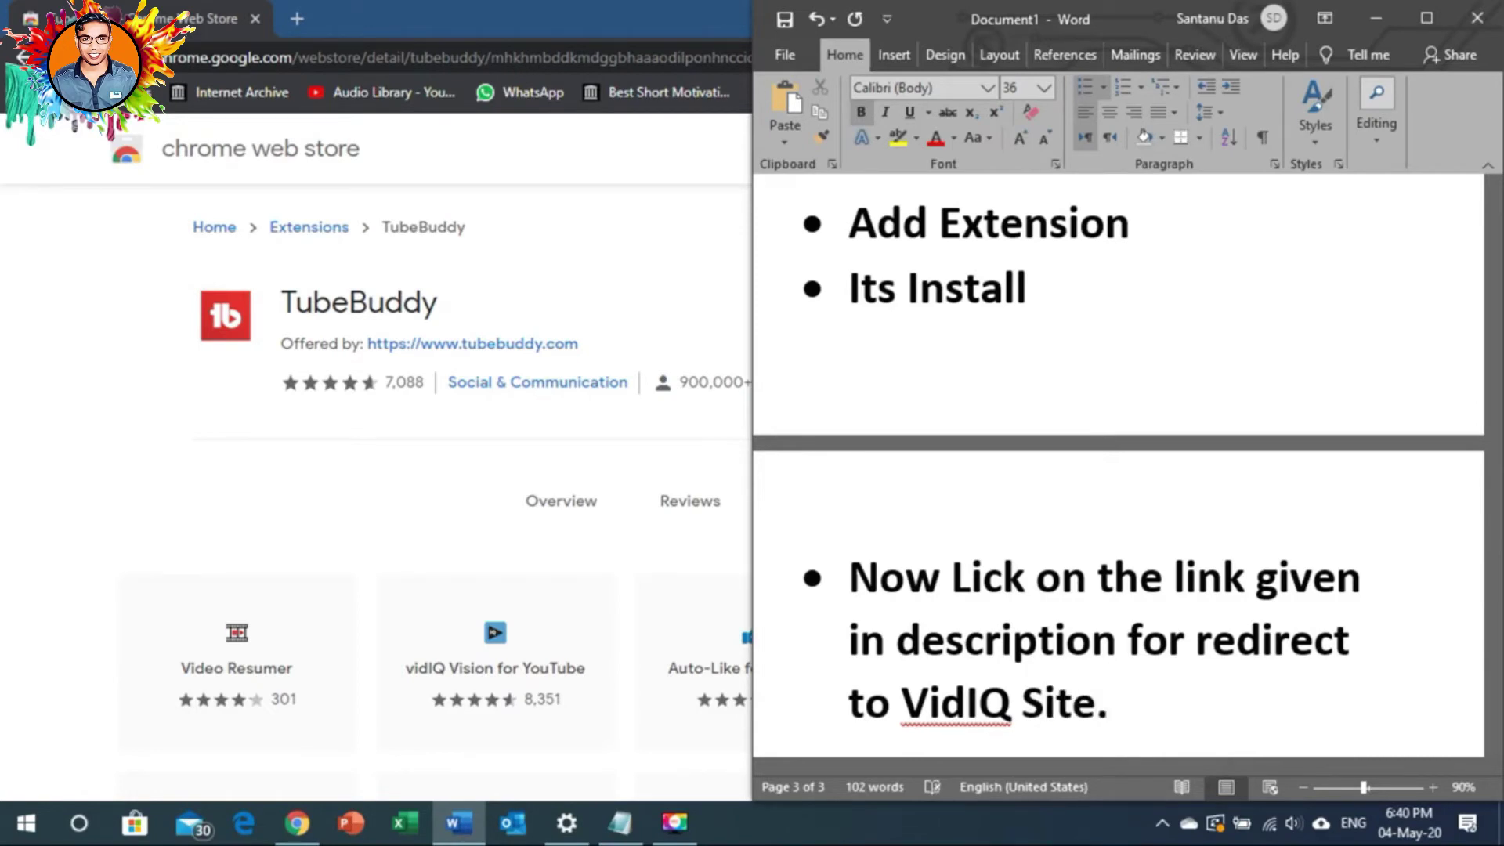
key(Return)
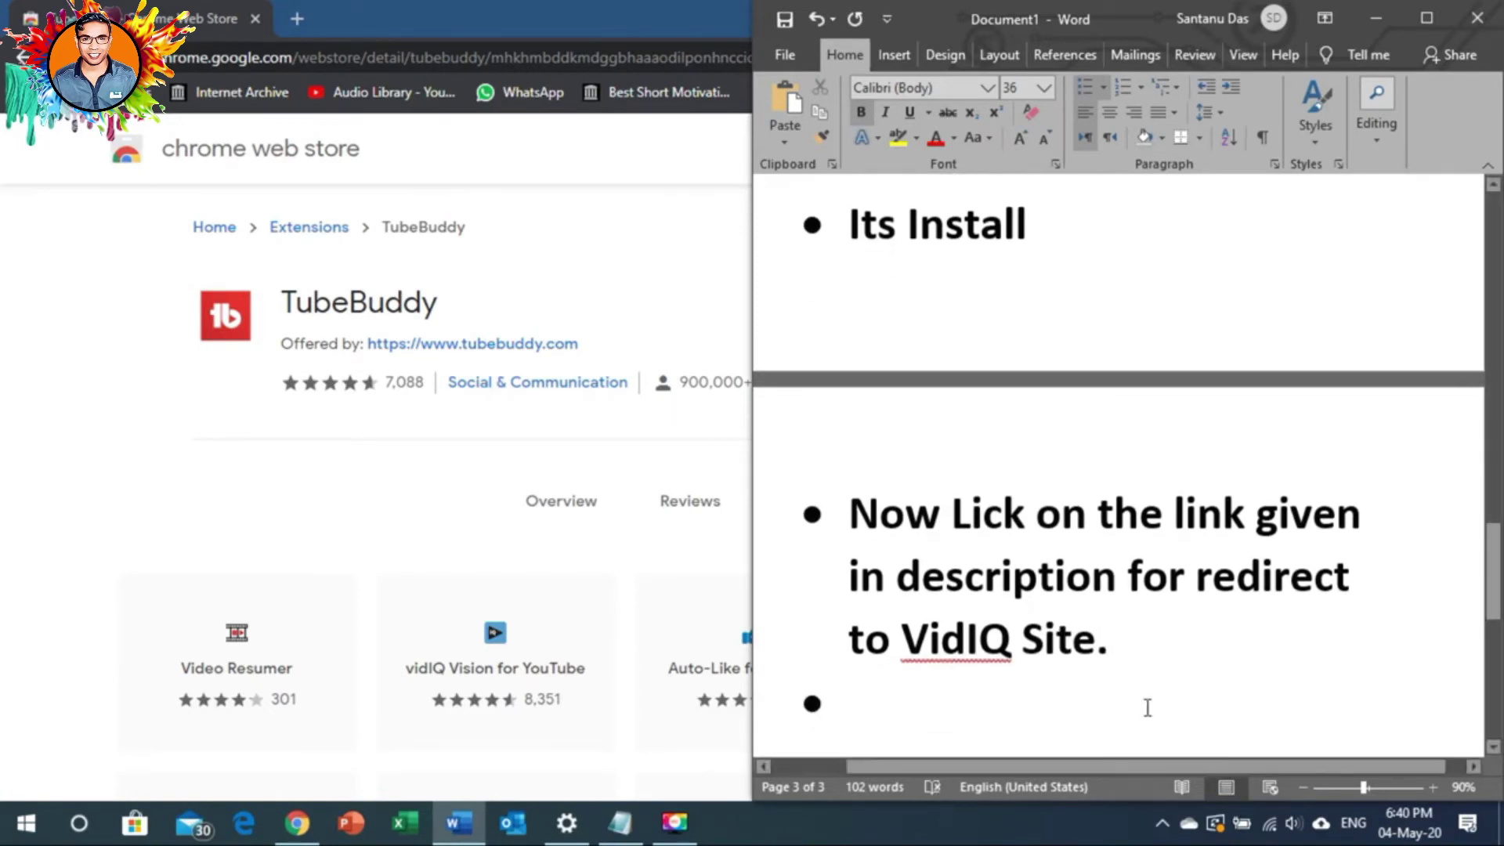
Switch to Chrome and load google.com in the current tab
double_click(565, 31)
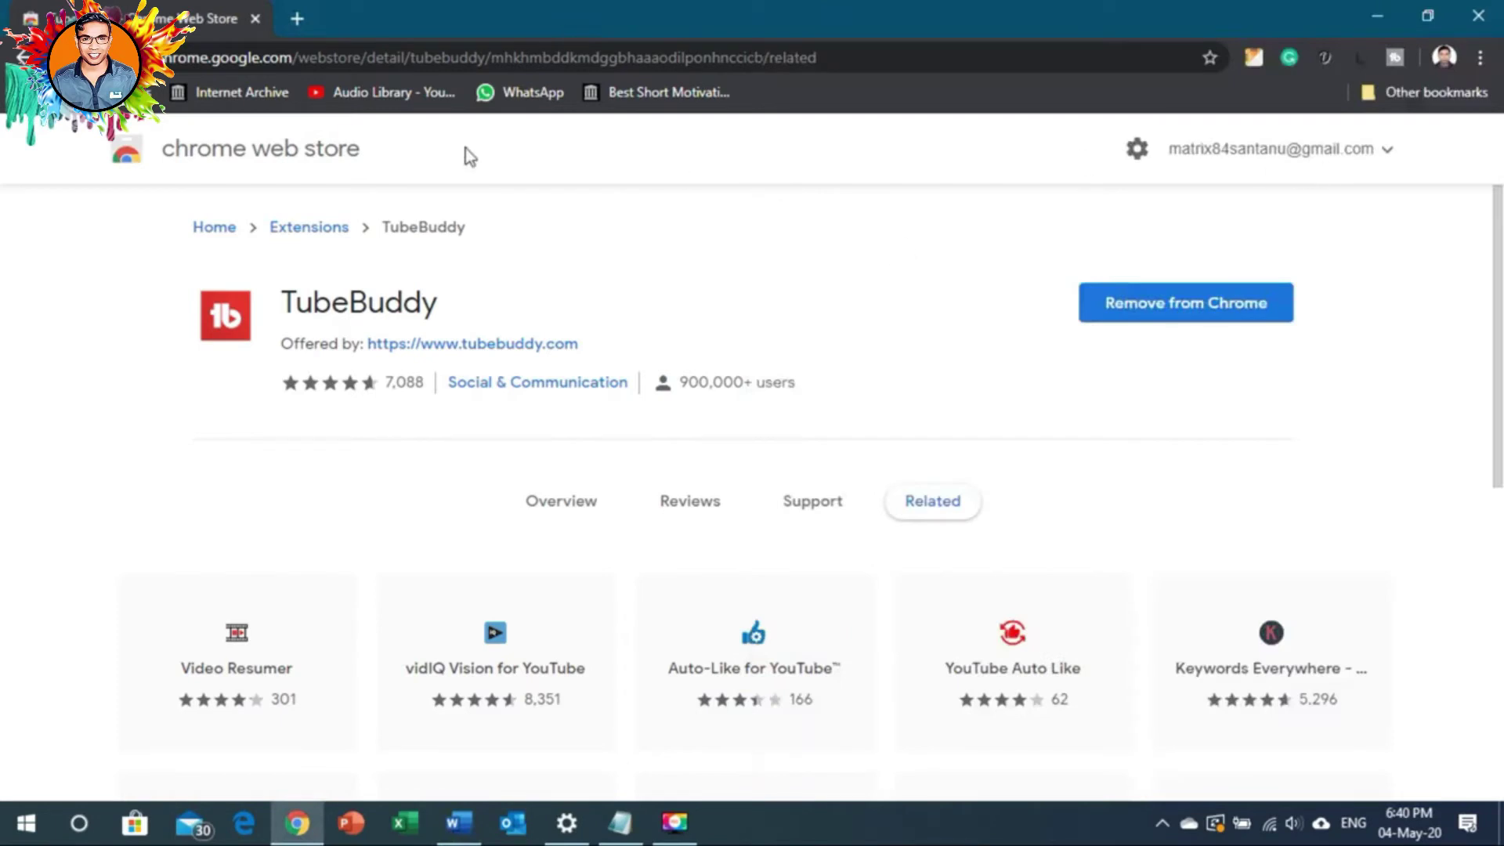
click(520, 57)
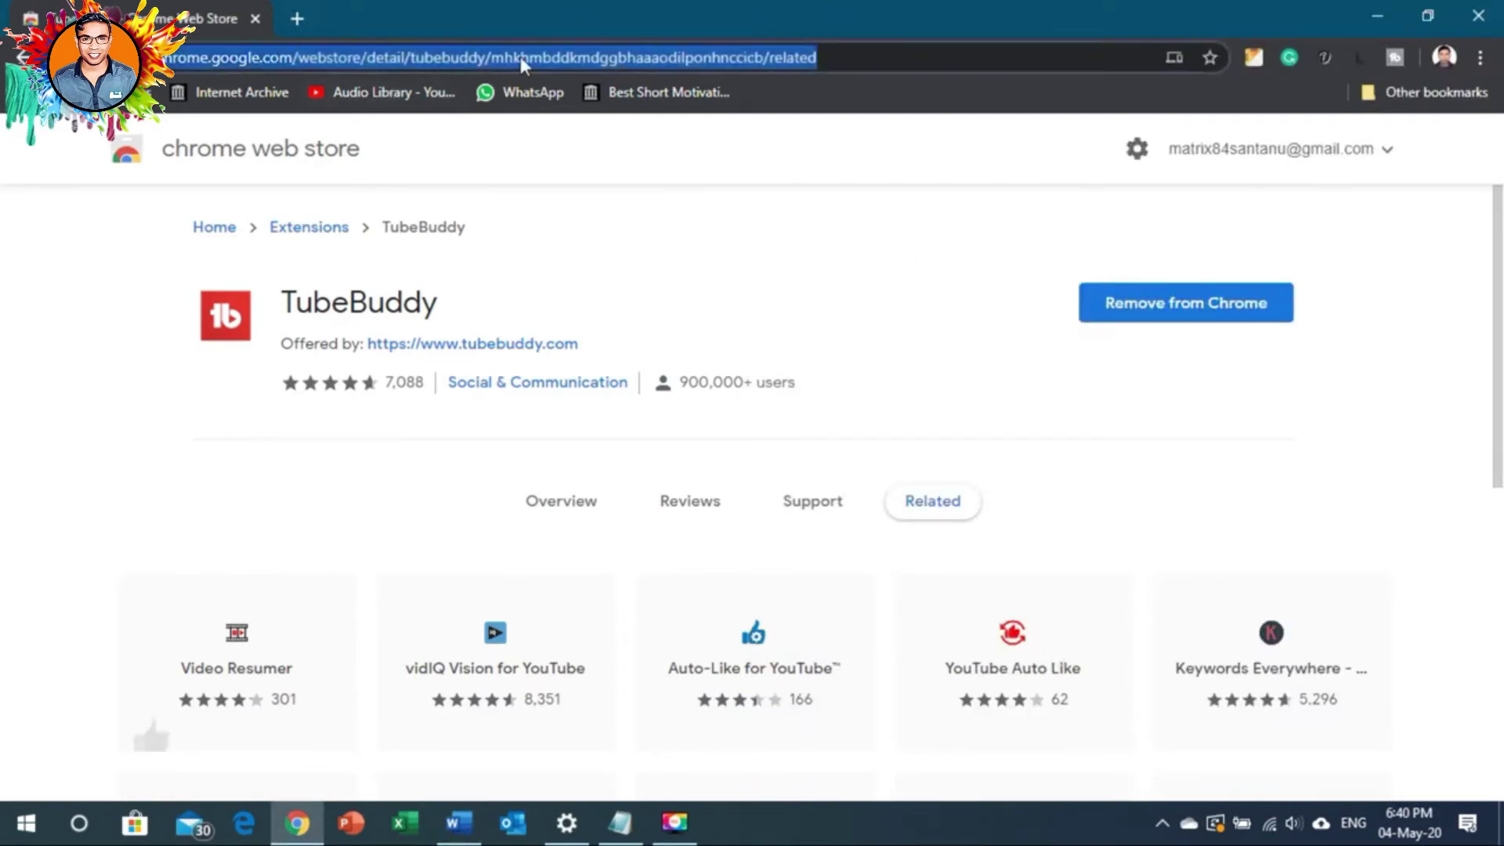
text(google.com)
key(Return)
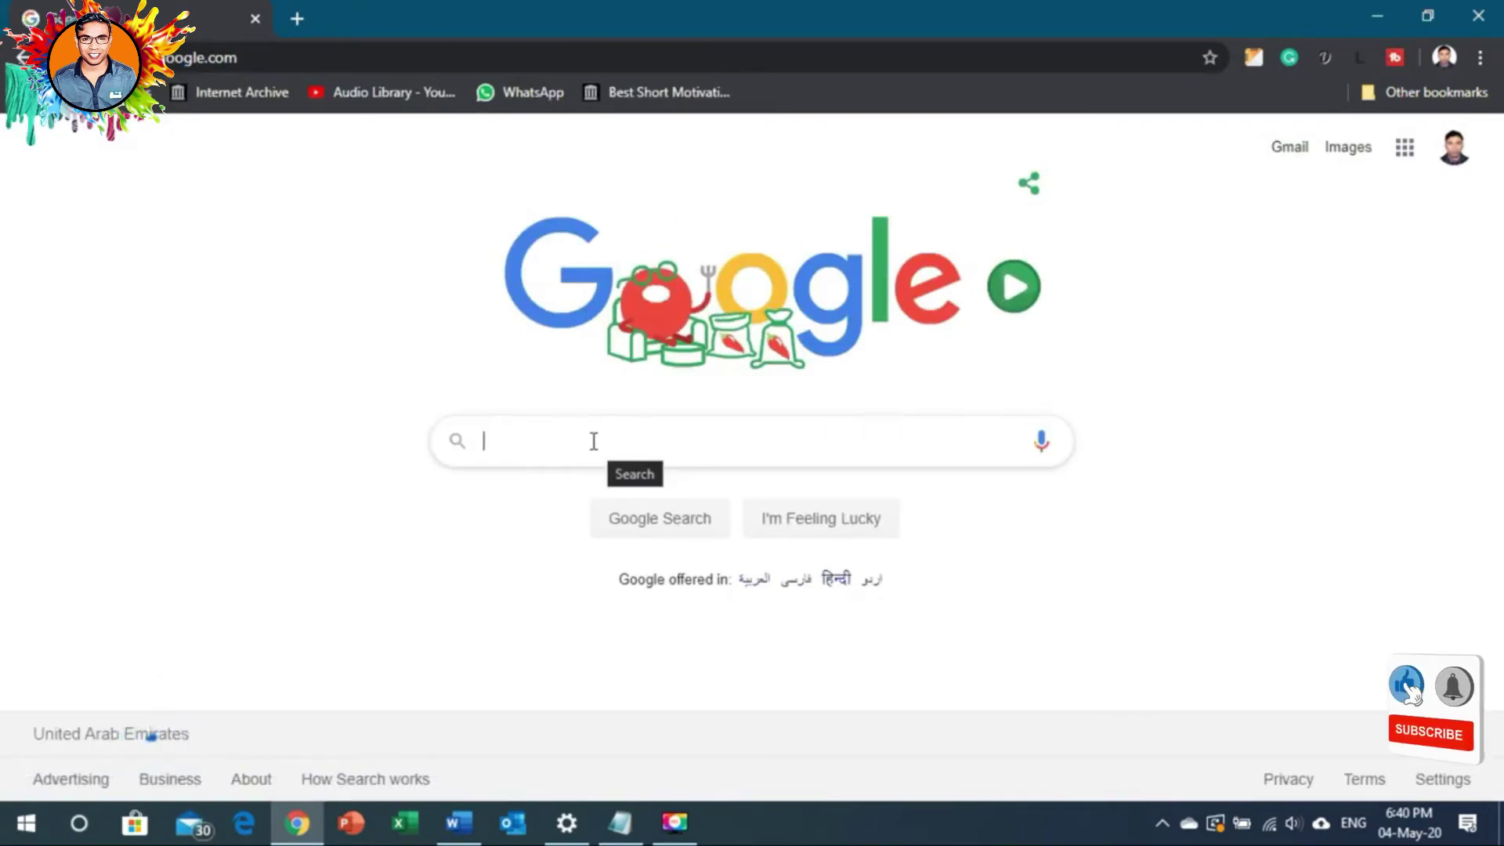
Search Google for "VidIQ" and open the sponsored result "vidIQ for Chrome | More Views on YouTube"
text(VidIQ)
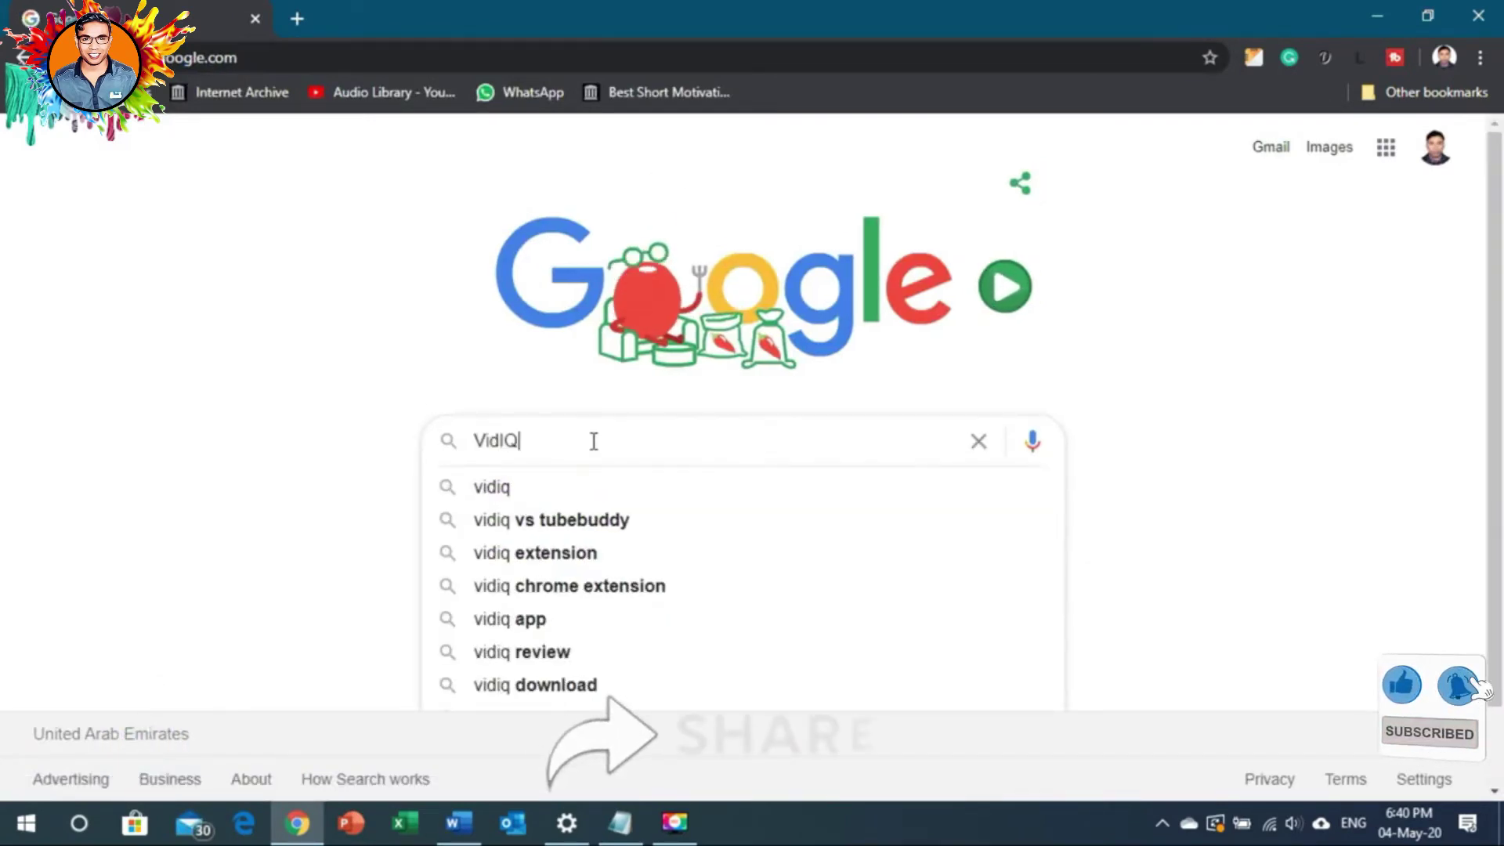
key(Return)
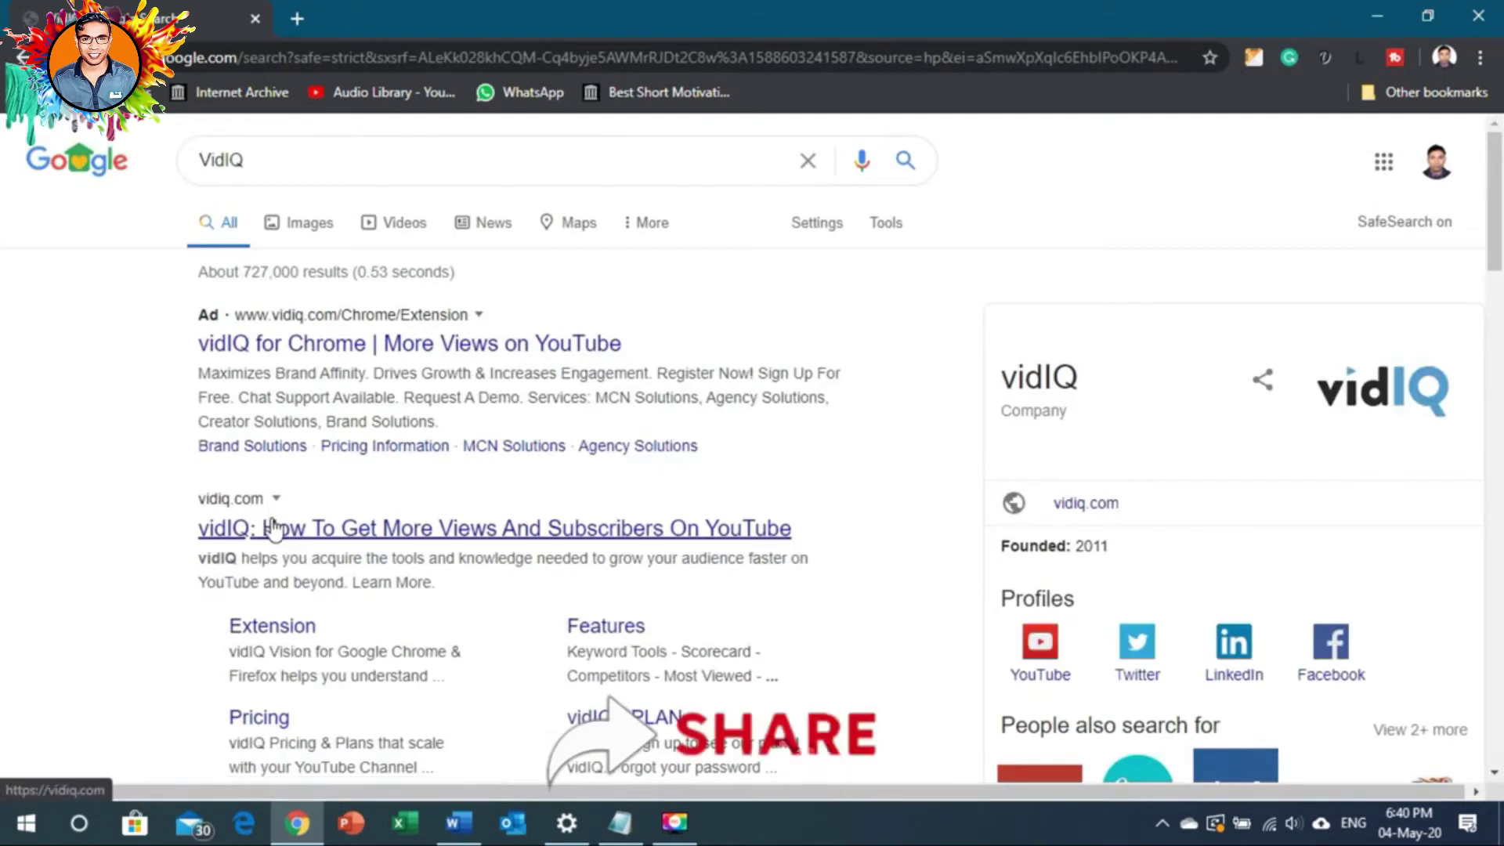
click(329, 353)
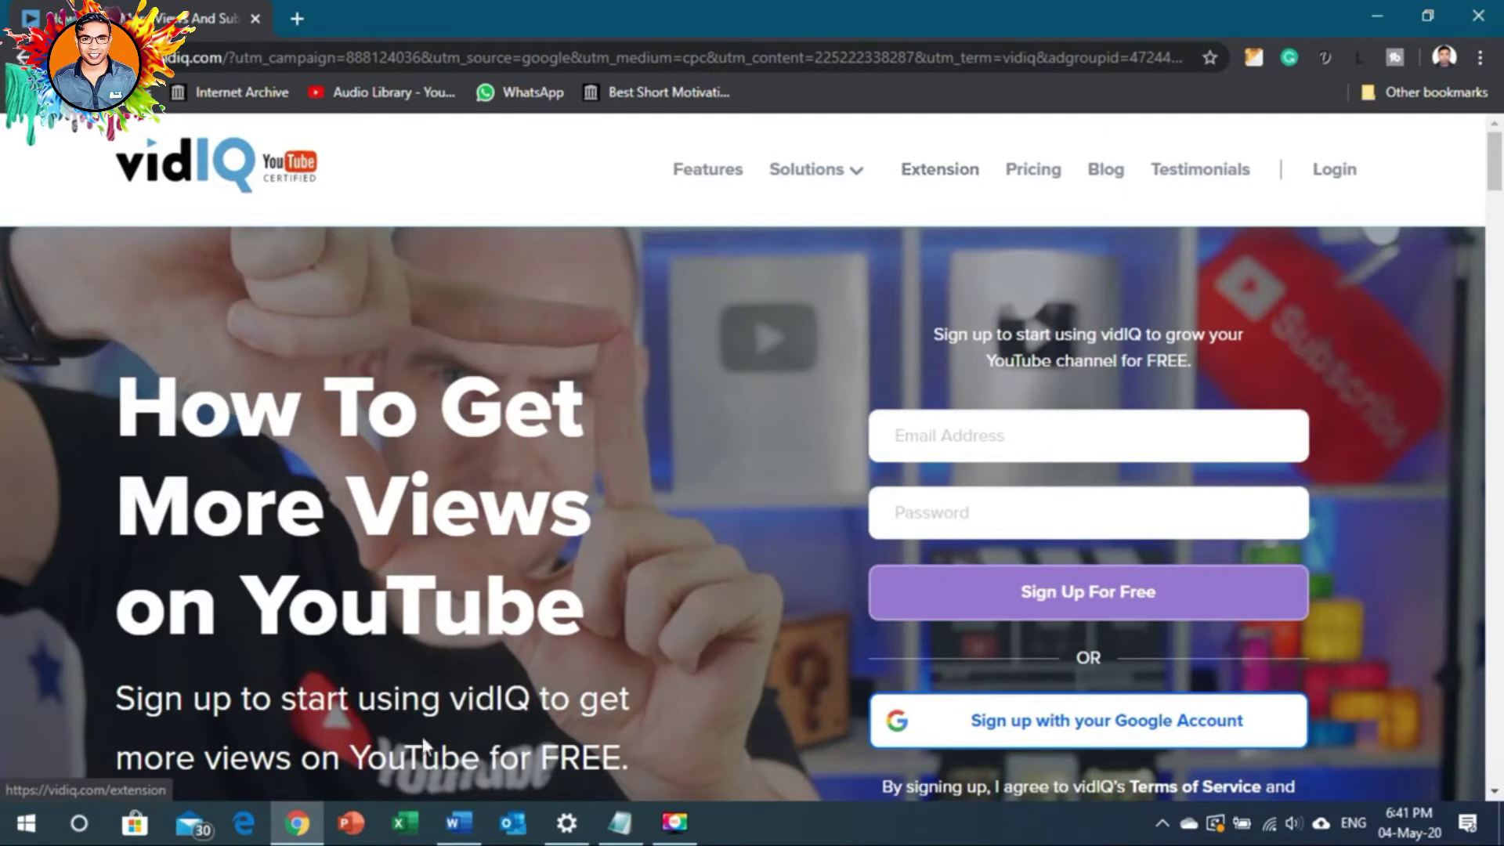
Return to the Word document and write "Click Extension" in the empty bullet
click(461, 823)
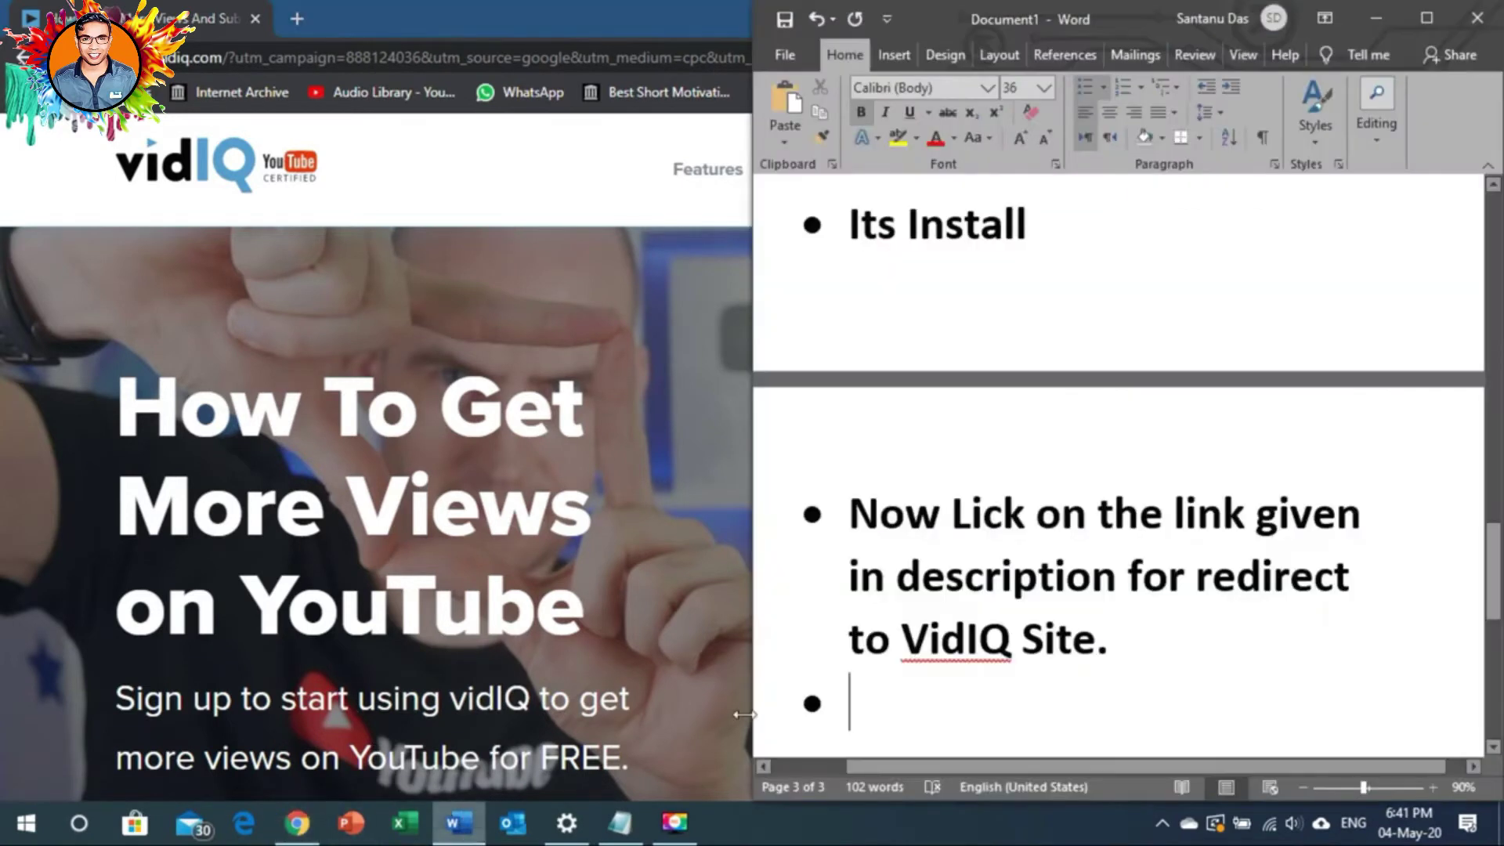
text(Click)
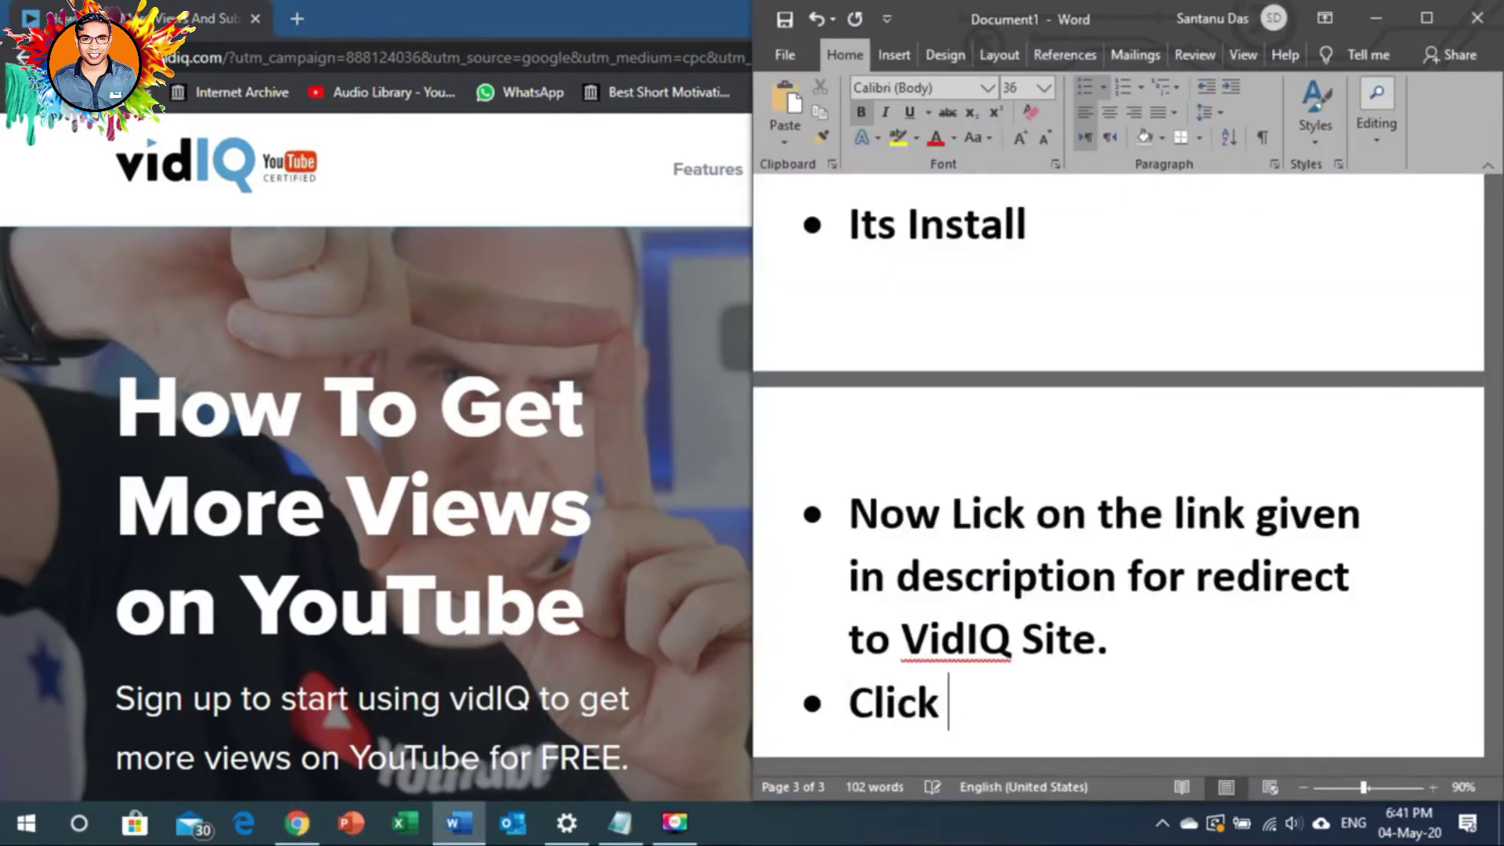
text( Exten)
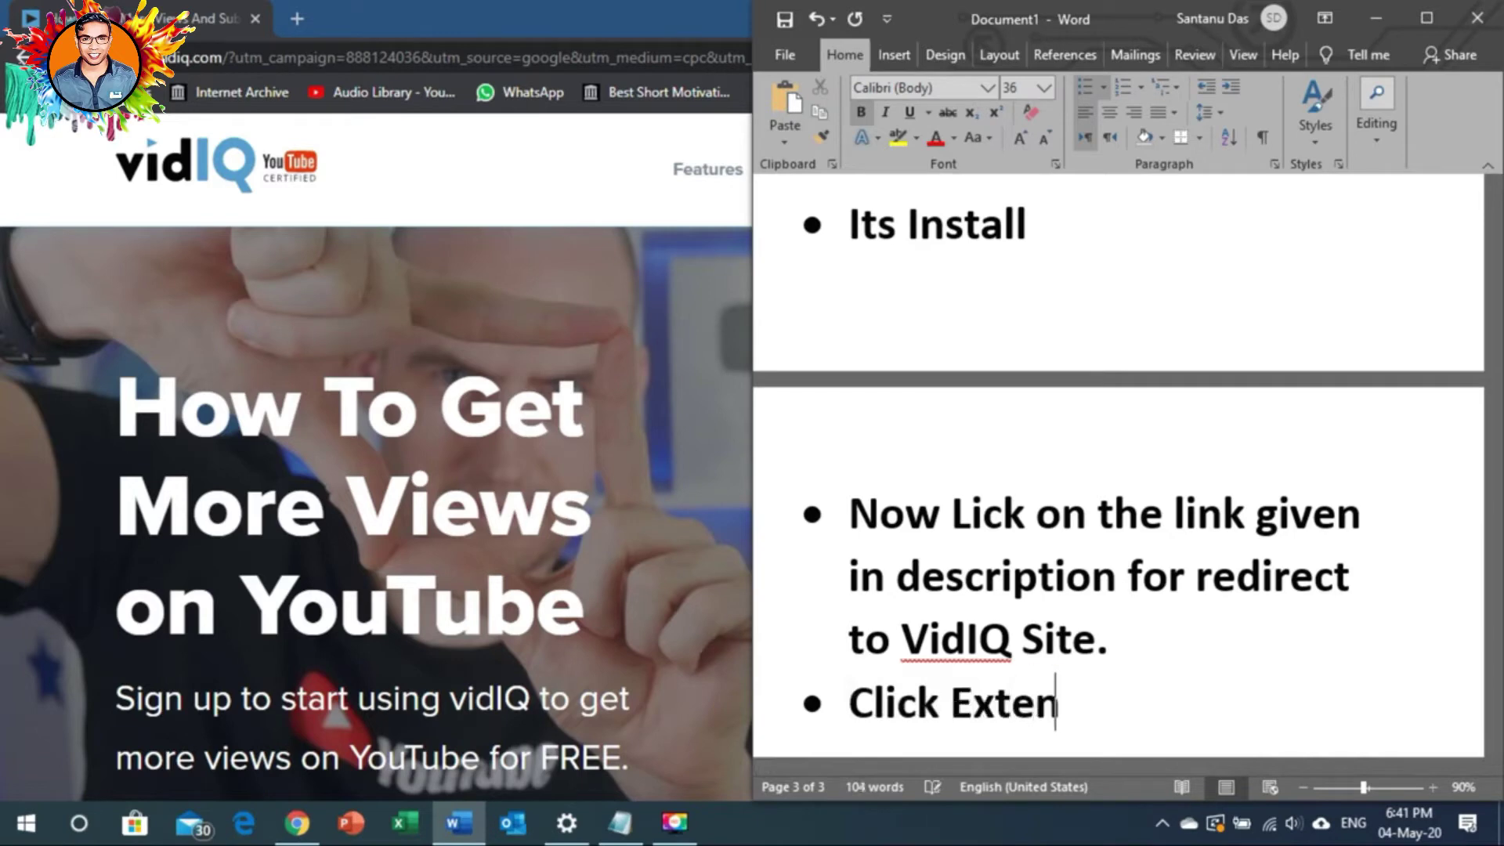
text(sion)
Open the vidIQ site's Extension page in Chrome, and add a Word bullet reading "Install Chrome Extension"
key(alt+Tab)
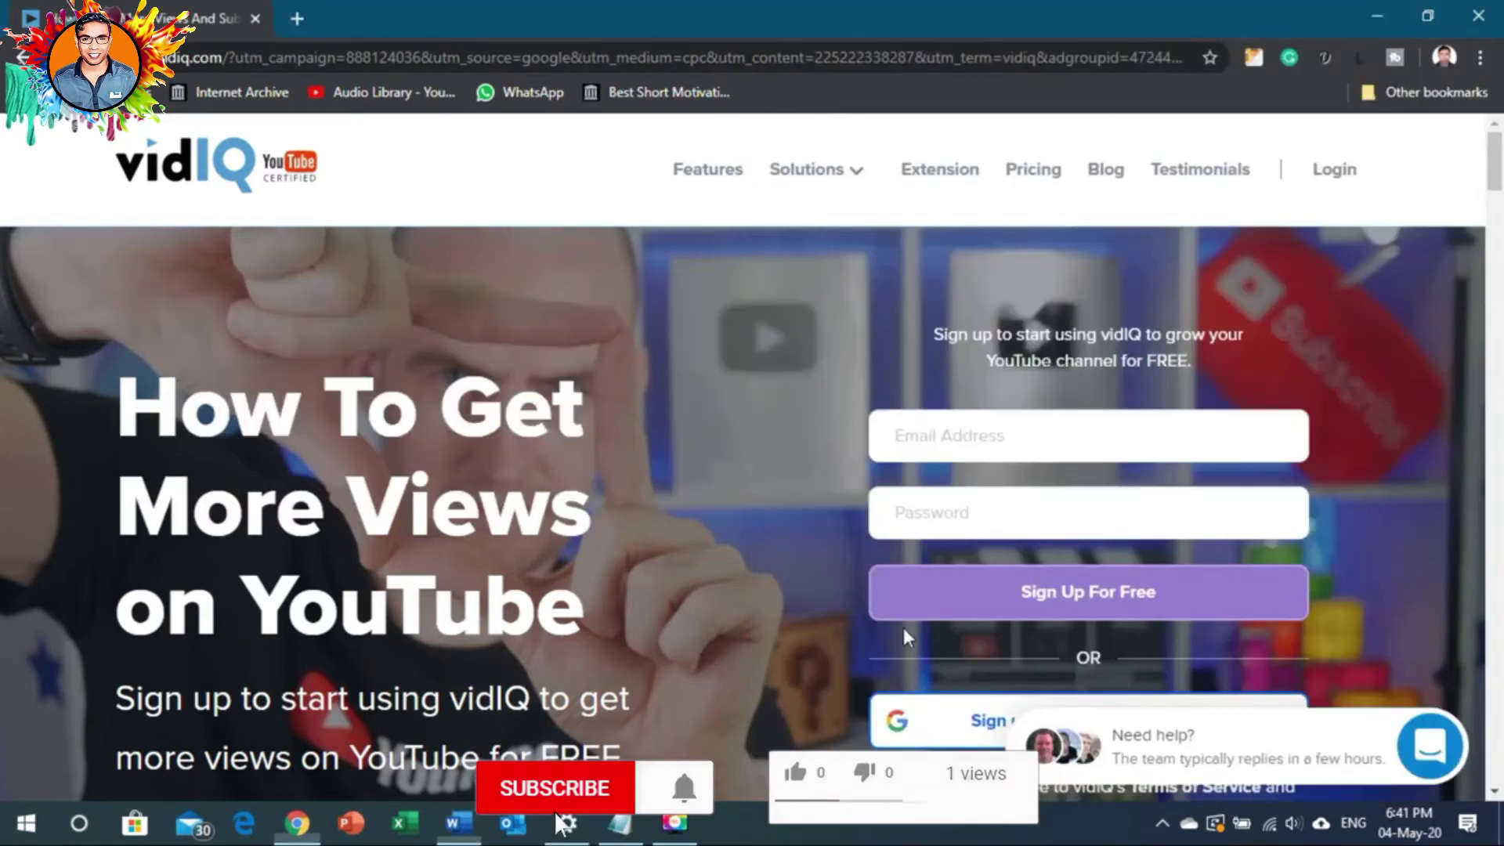
click(951, 178)
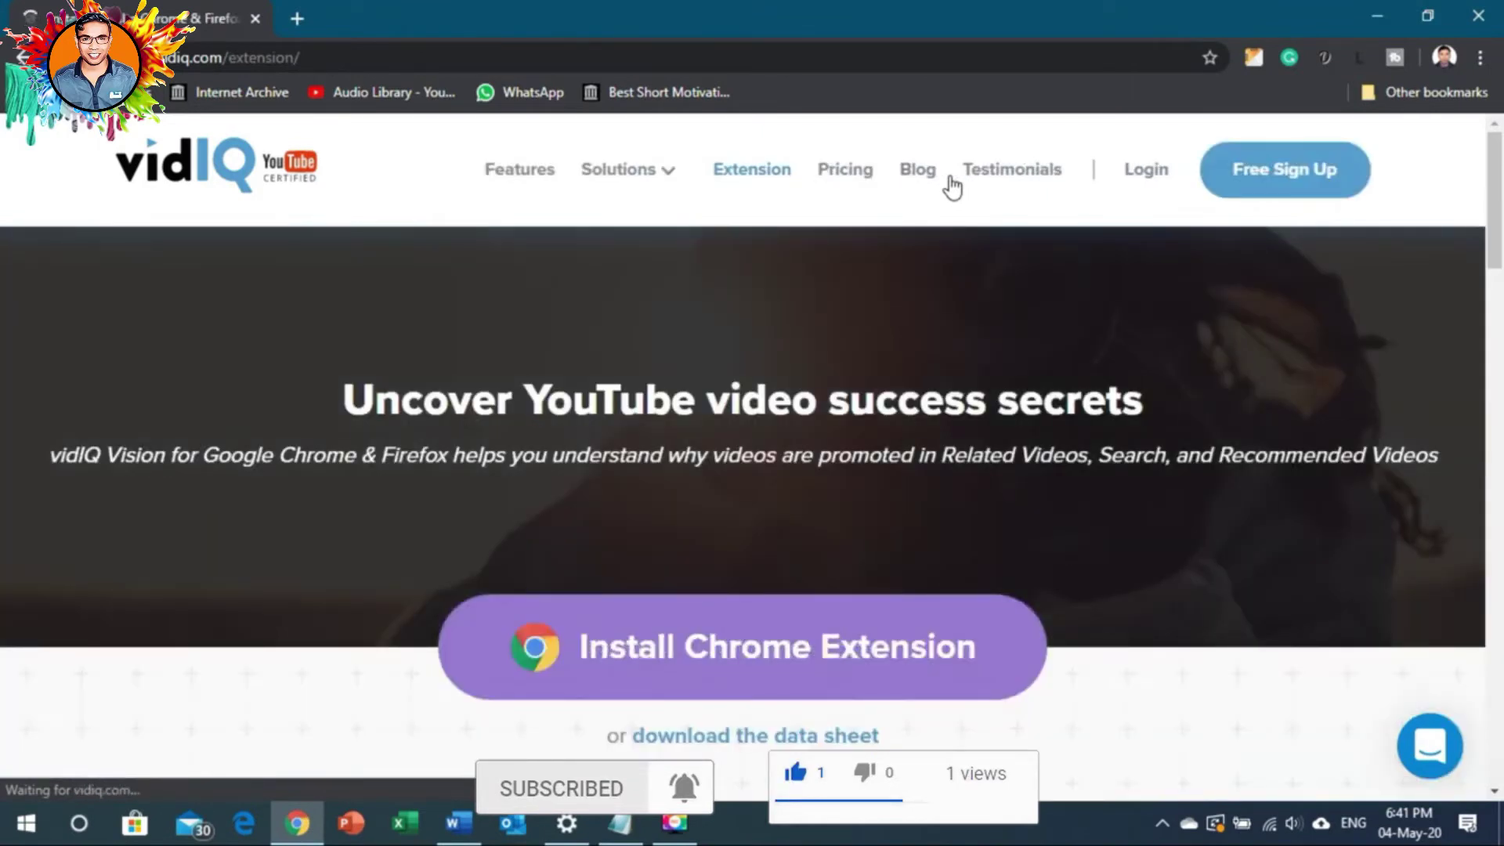
key(alt+Tab)
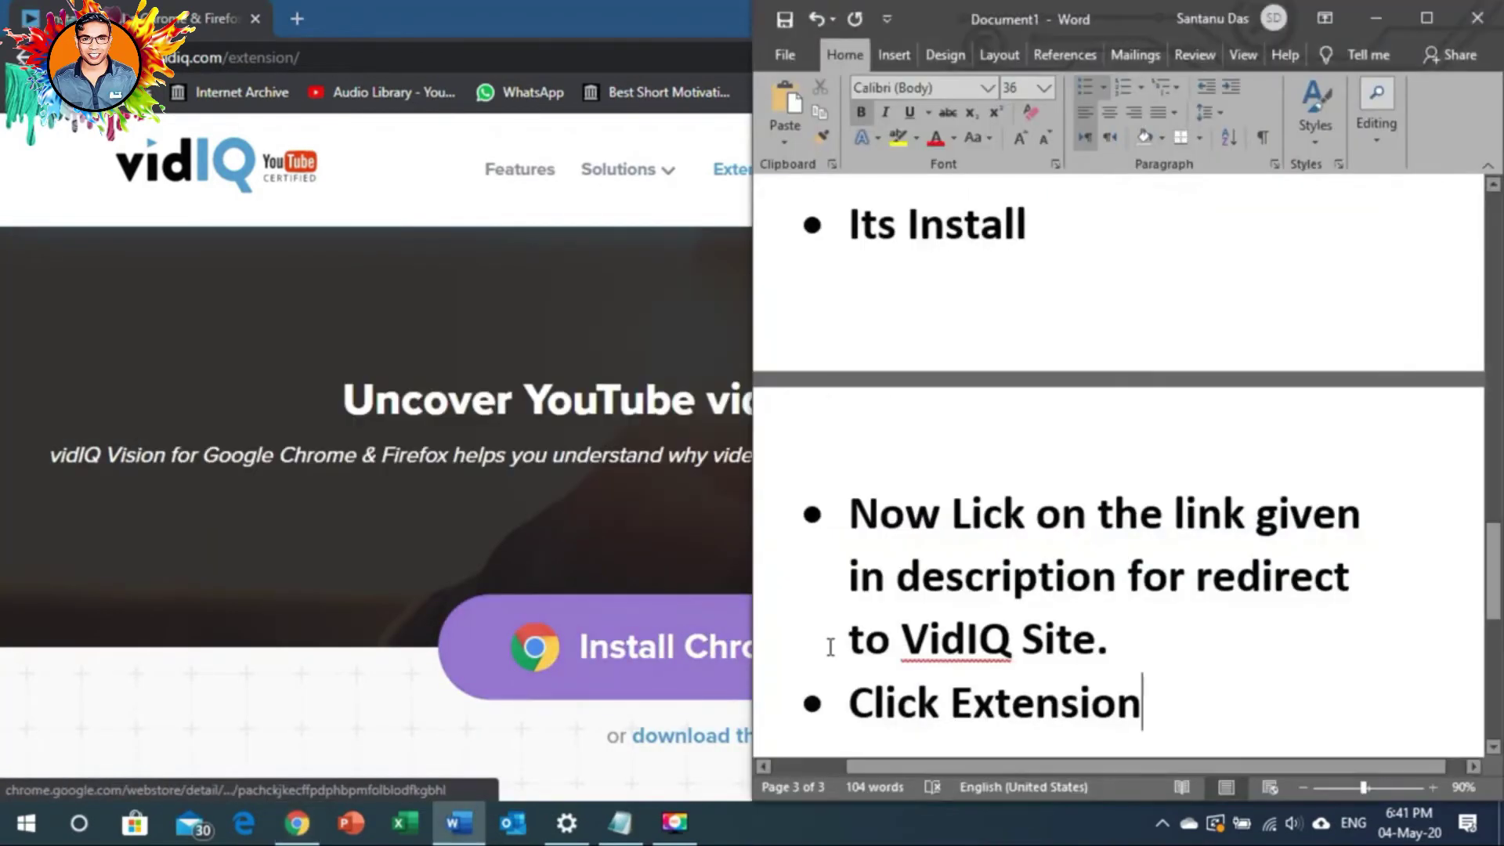
key(Return)
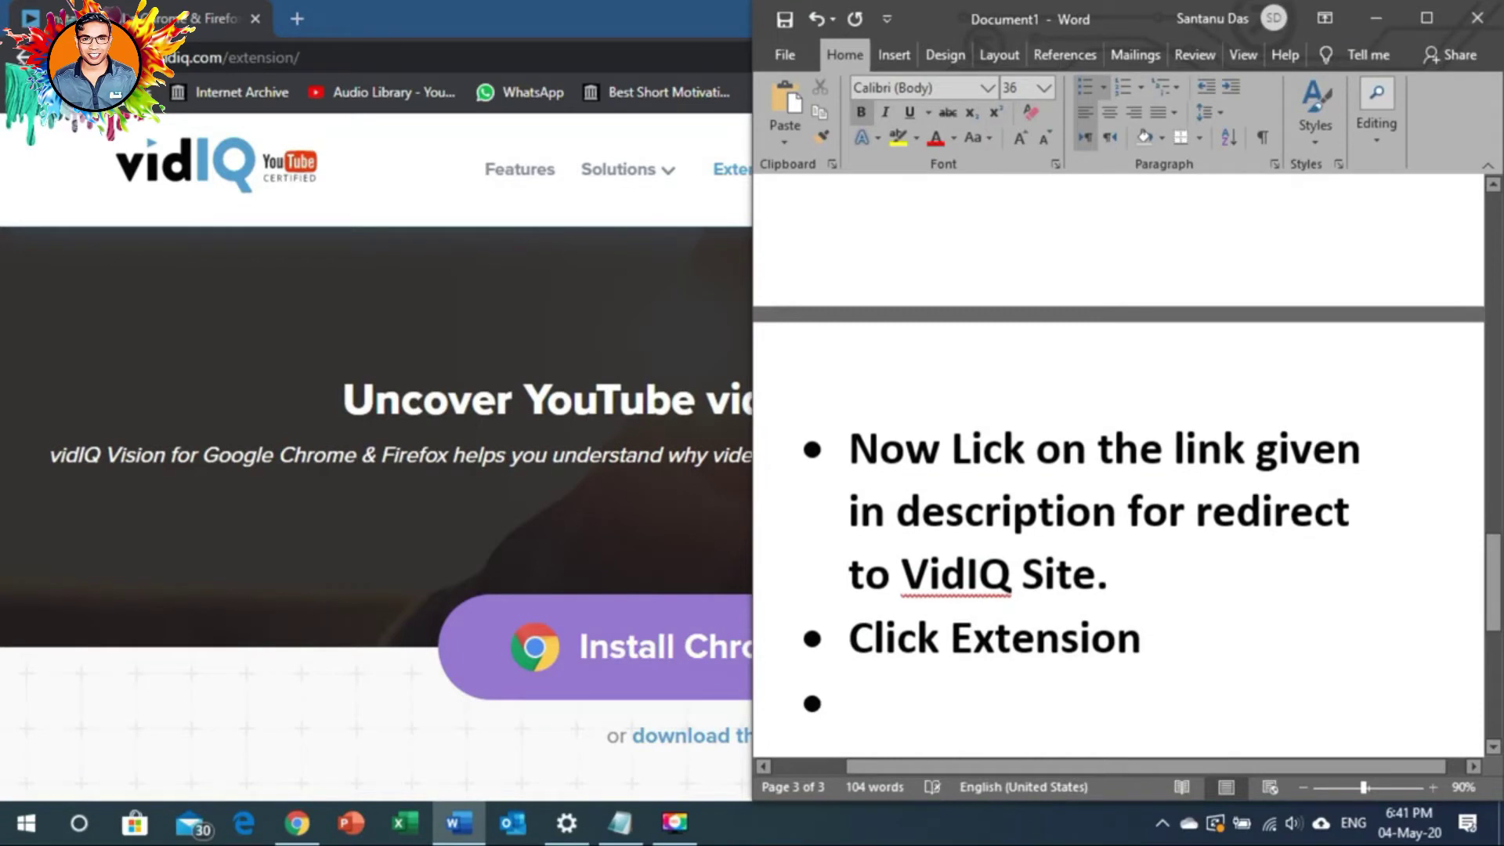
text(Install Chrome Extension)
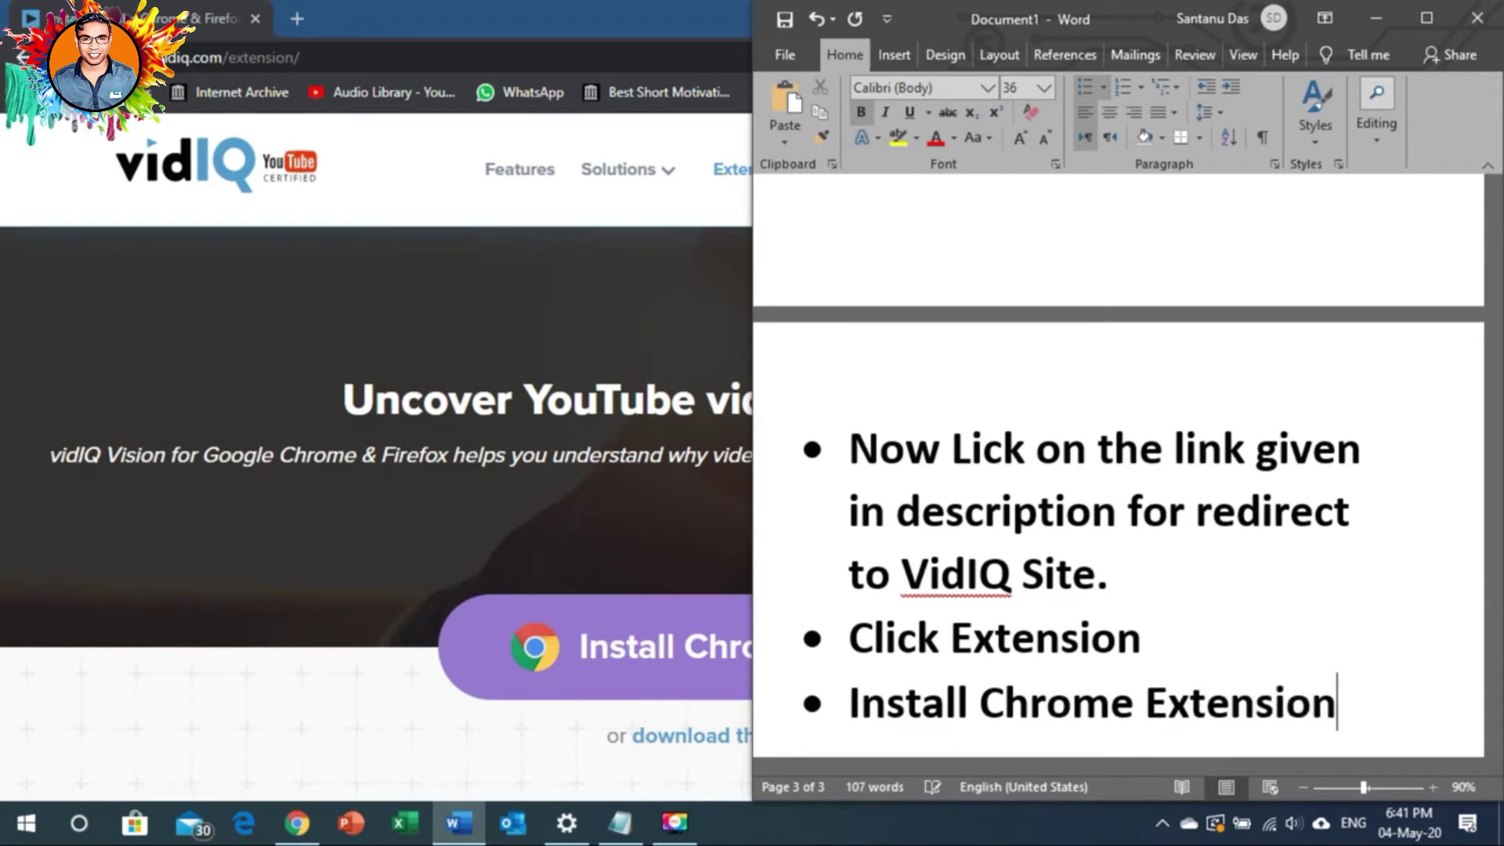
Follow the vidIQ page's Chrome extension install link to the web store, and add a Word bullet reading "Add to Chrome"
key(alt+Tab)
click(776, 658)
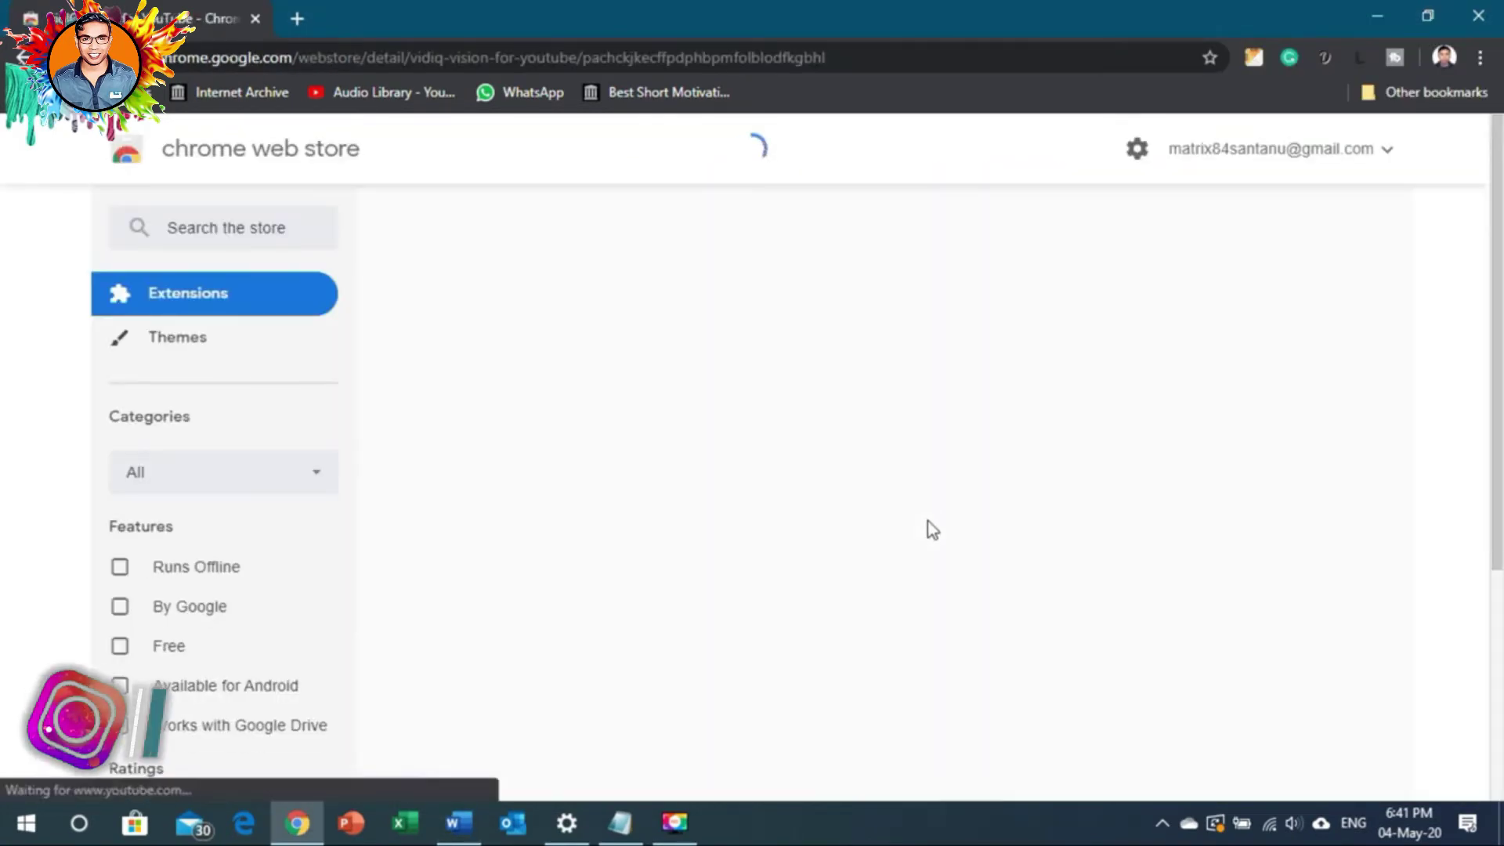
key(alt+Tab)
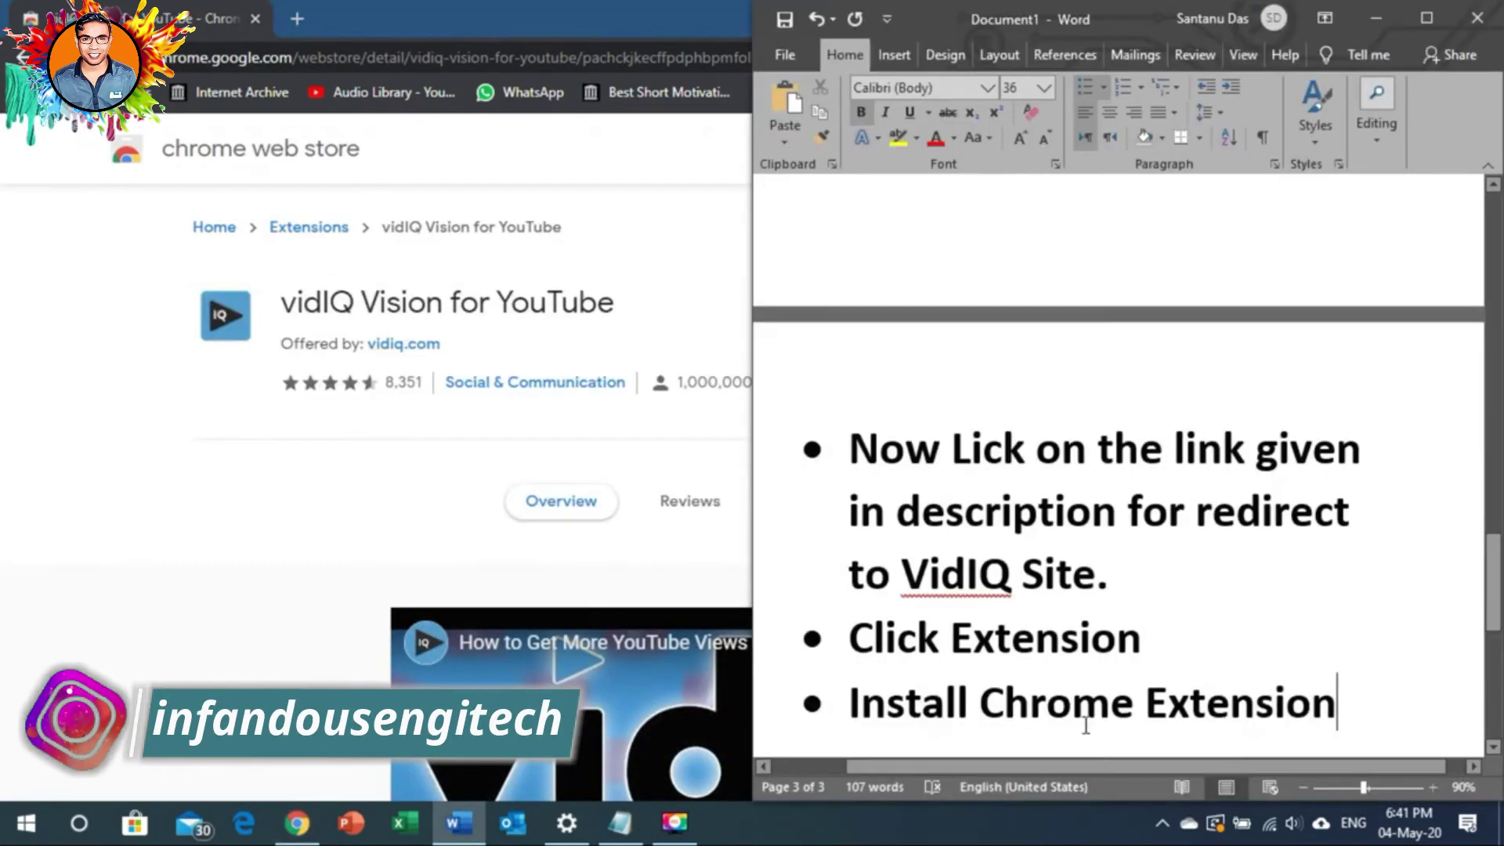
key(Return)
text(Ad)
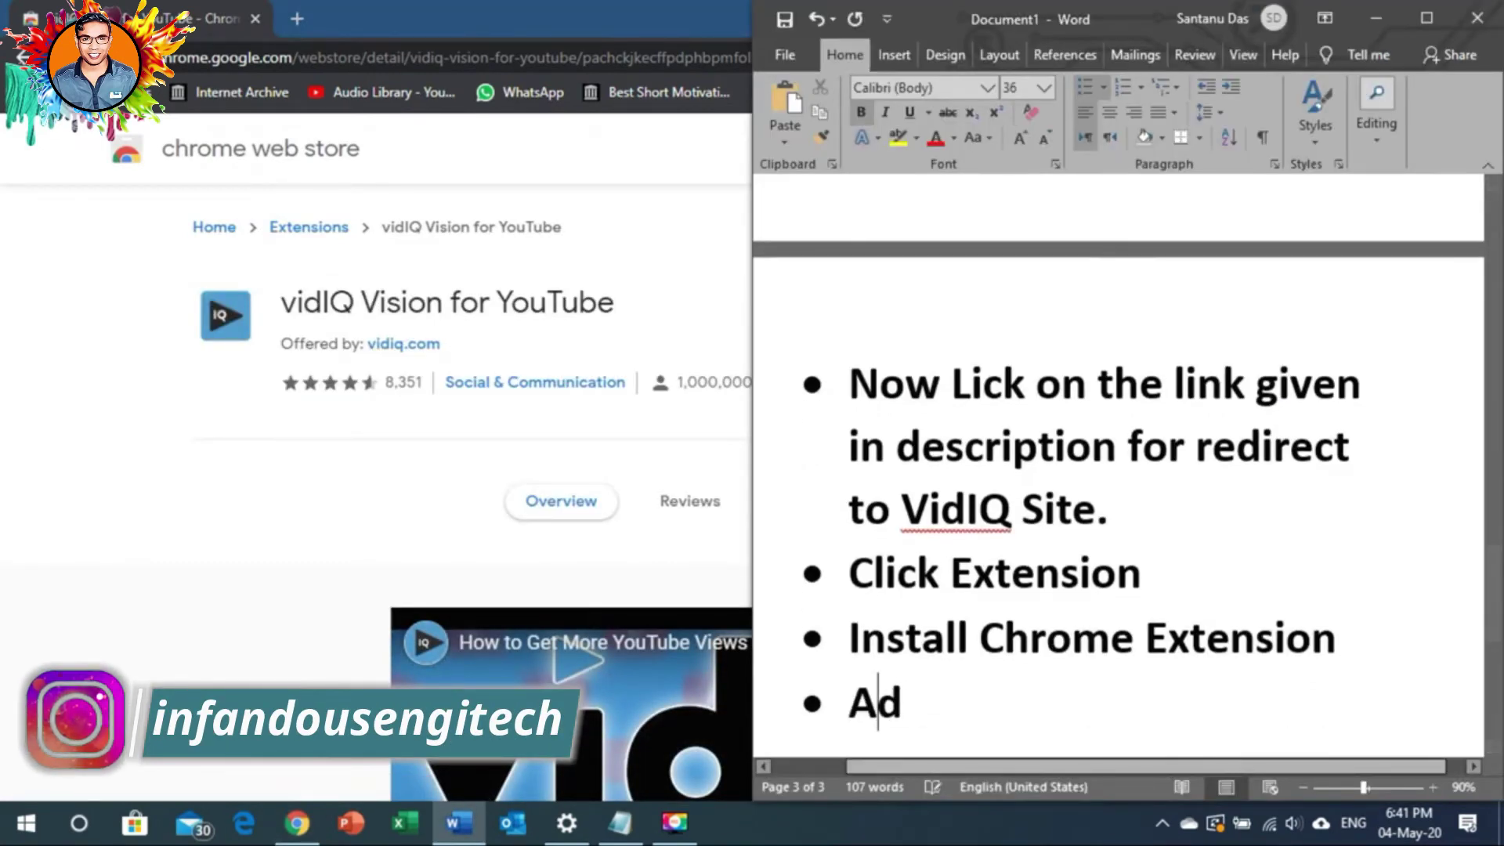
text(d to Chrome)
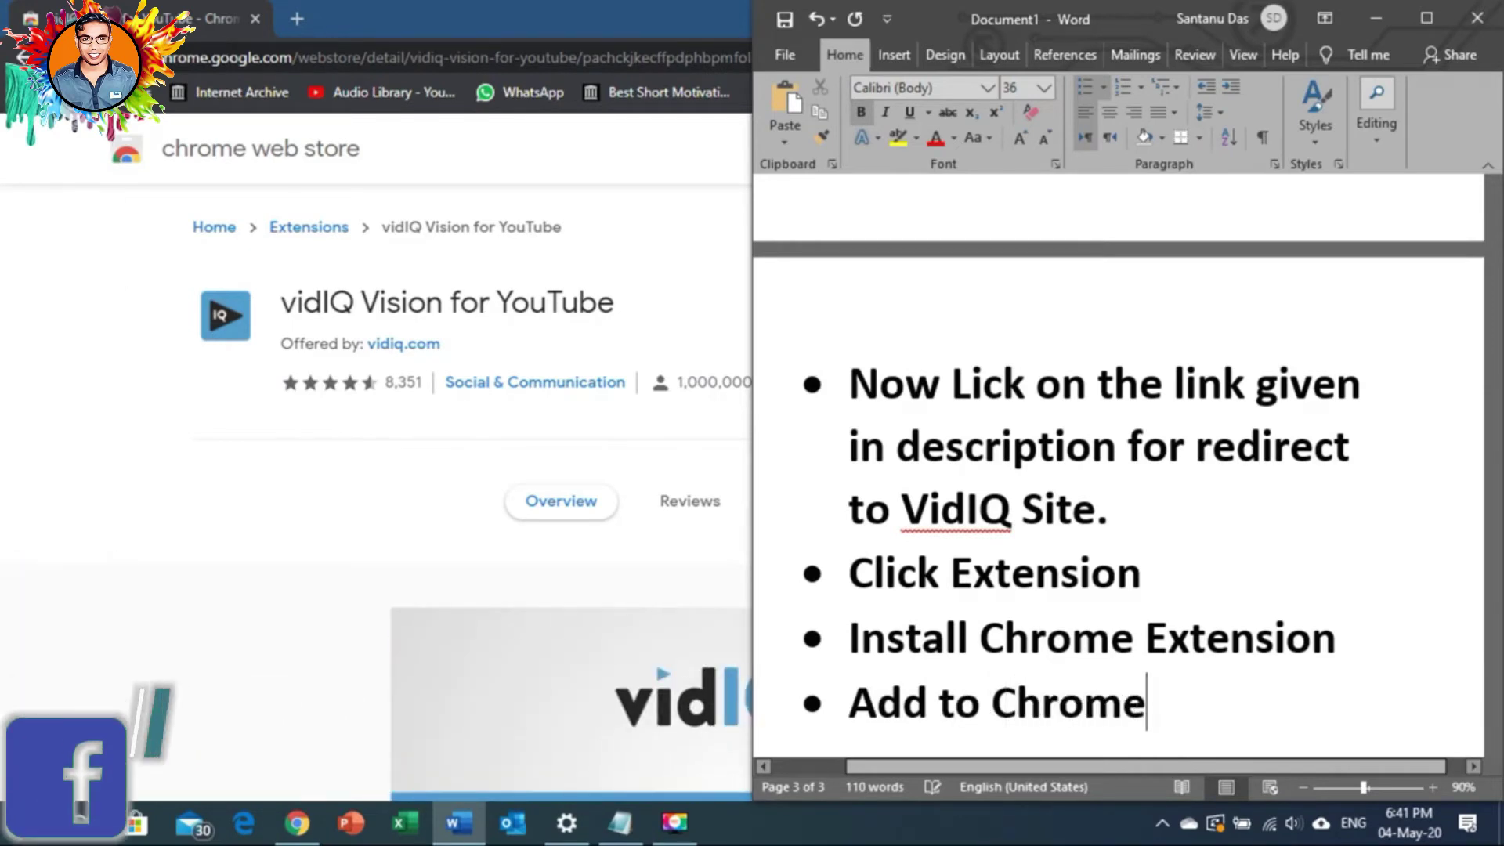
Start adding vidIQ Vision for YouTube to Chrome, leave its confirmation open, and add a Word bullet reading "Add Extension"
key(alt+Tab)
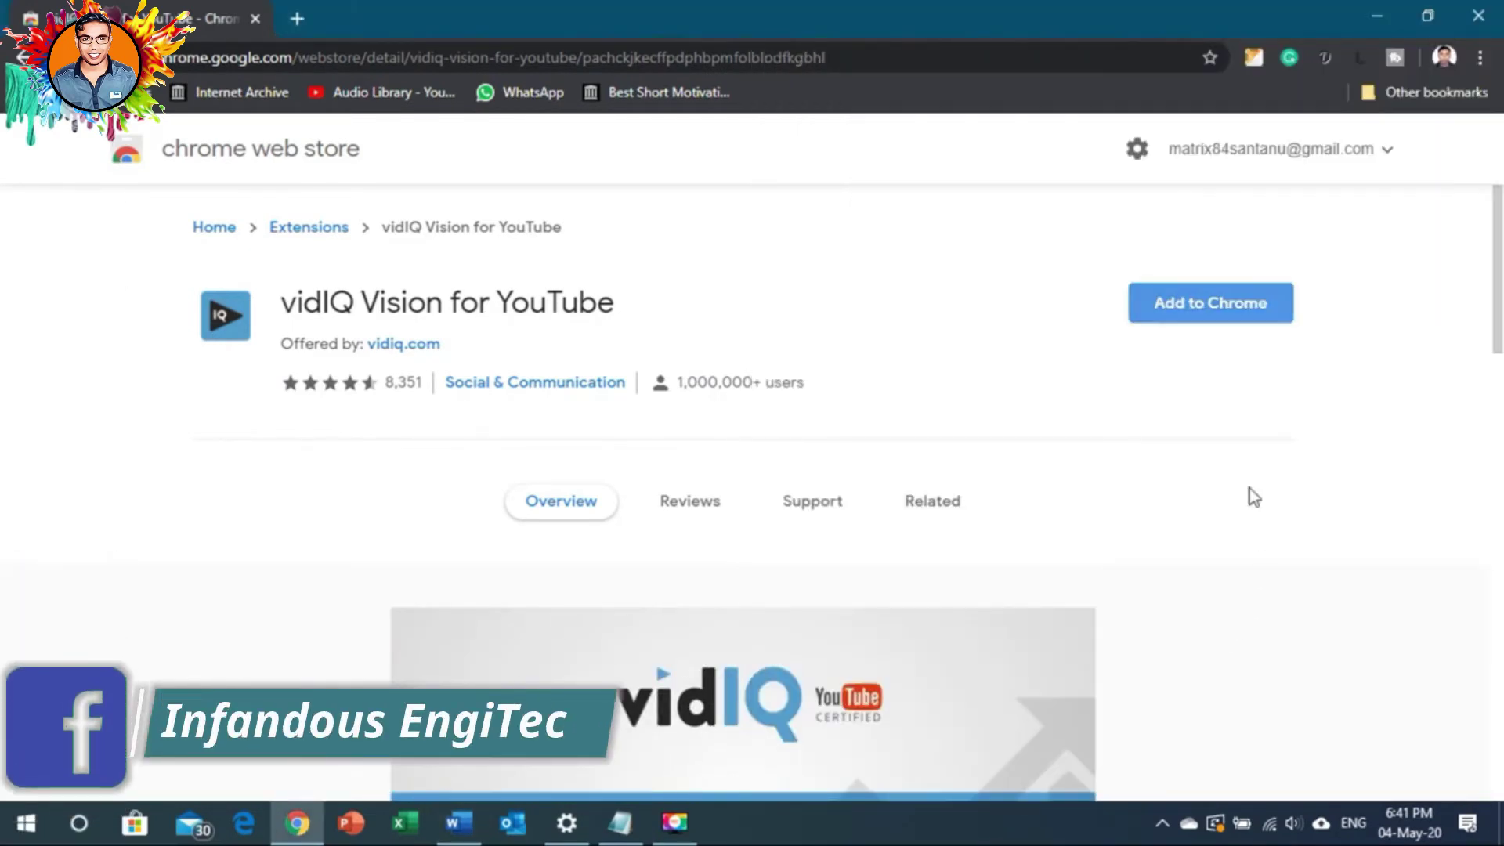
click(1190, 313)
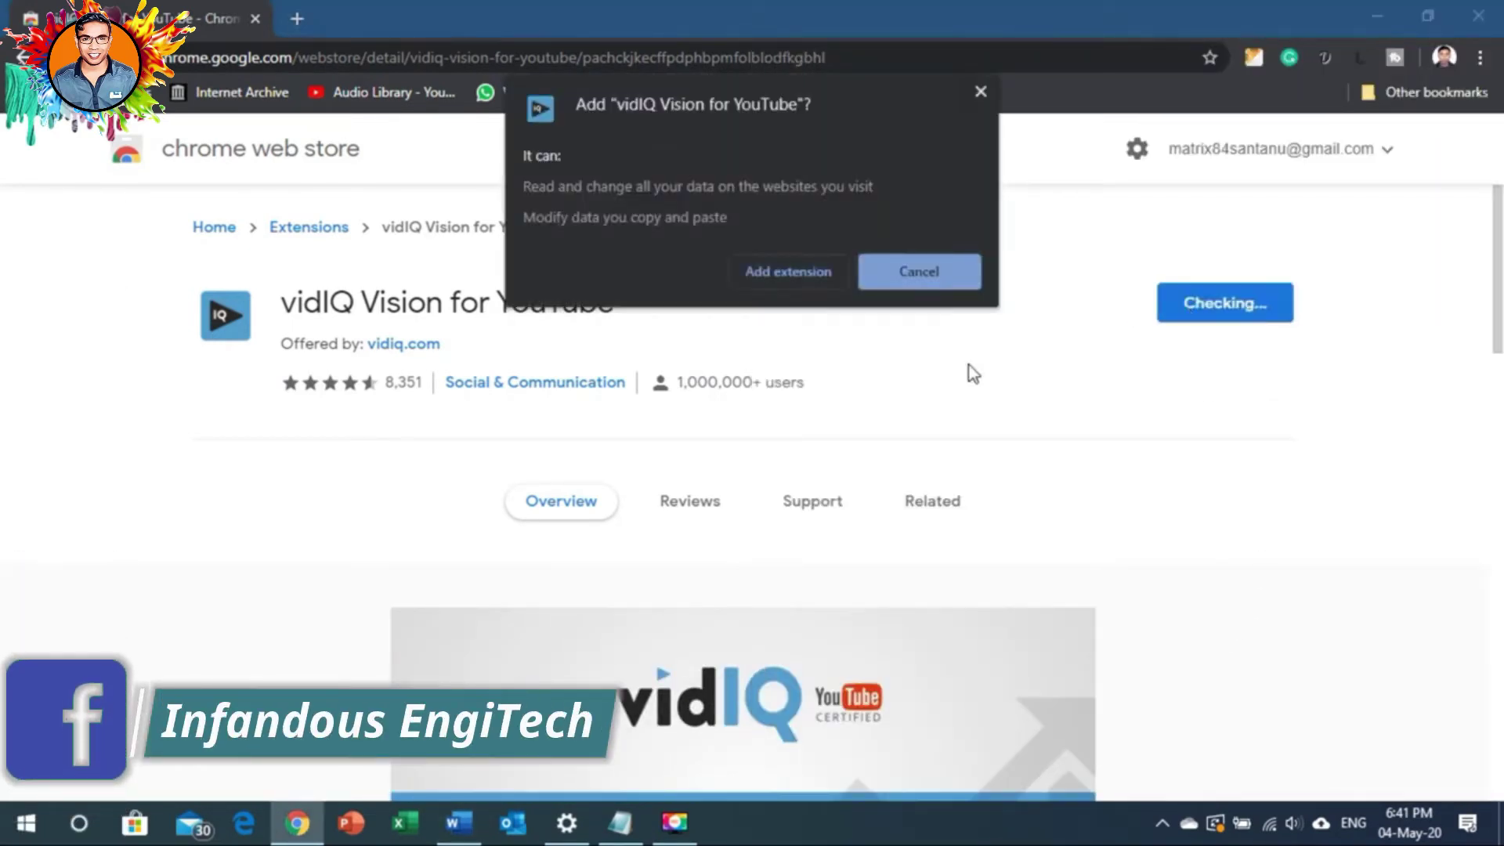
key(alt+Tab)
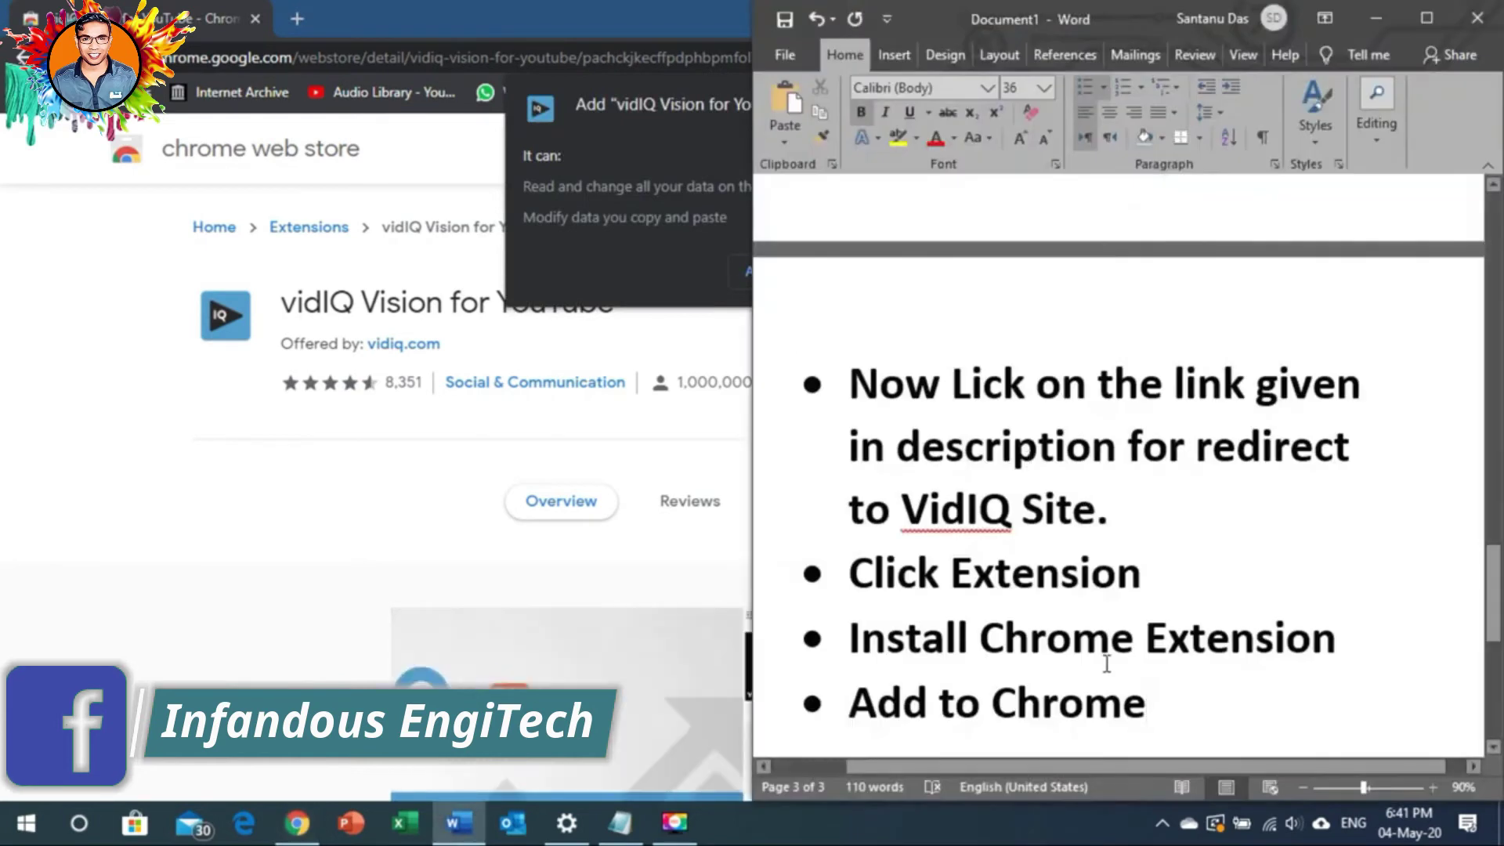
key(Return)
text(Add )
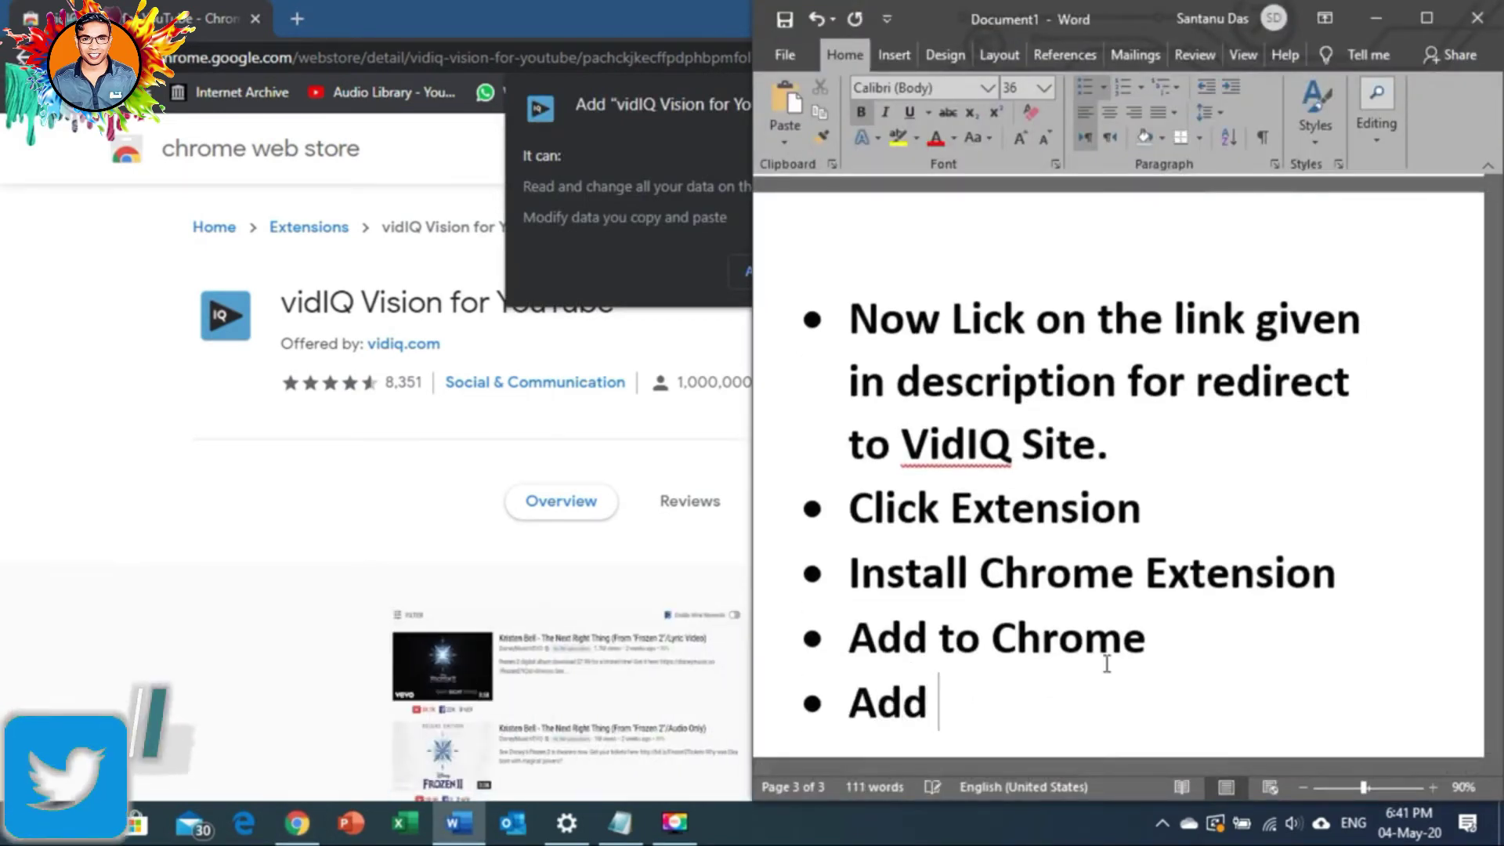
text(Extension)
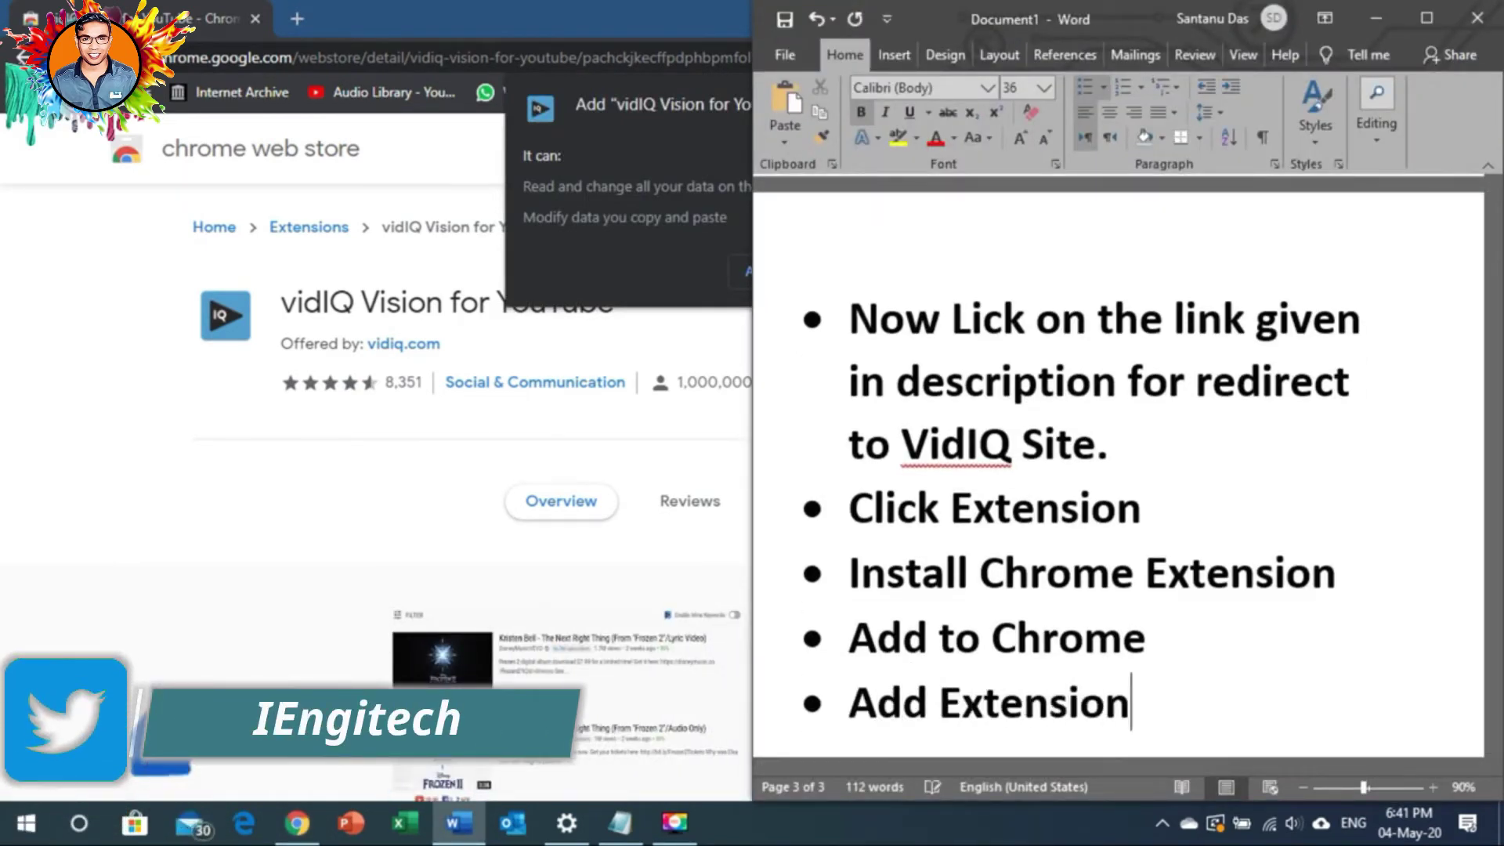
Confirm adding the vidIQ Vision for YouTube extension in Chrome and close the walkthrough video tab that opens
key(alt+Tab)
click(771, 273)
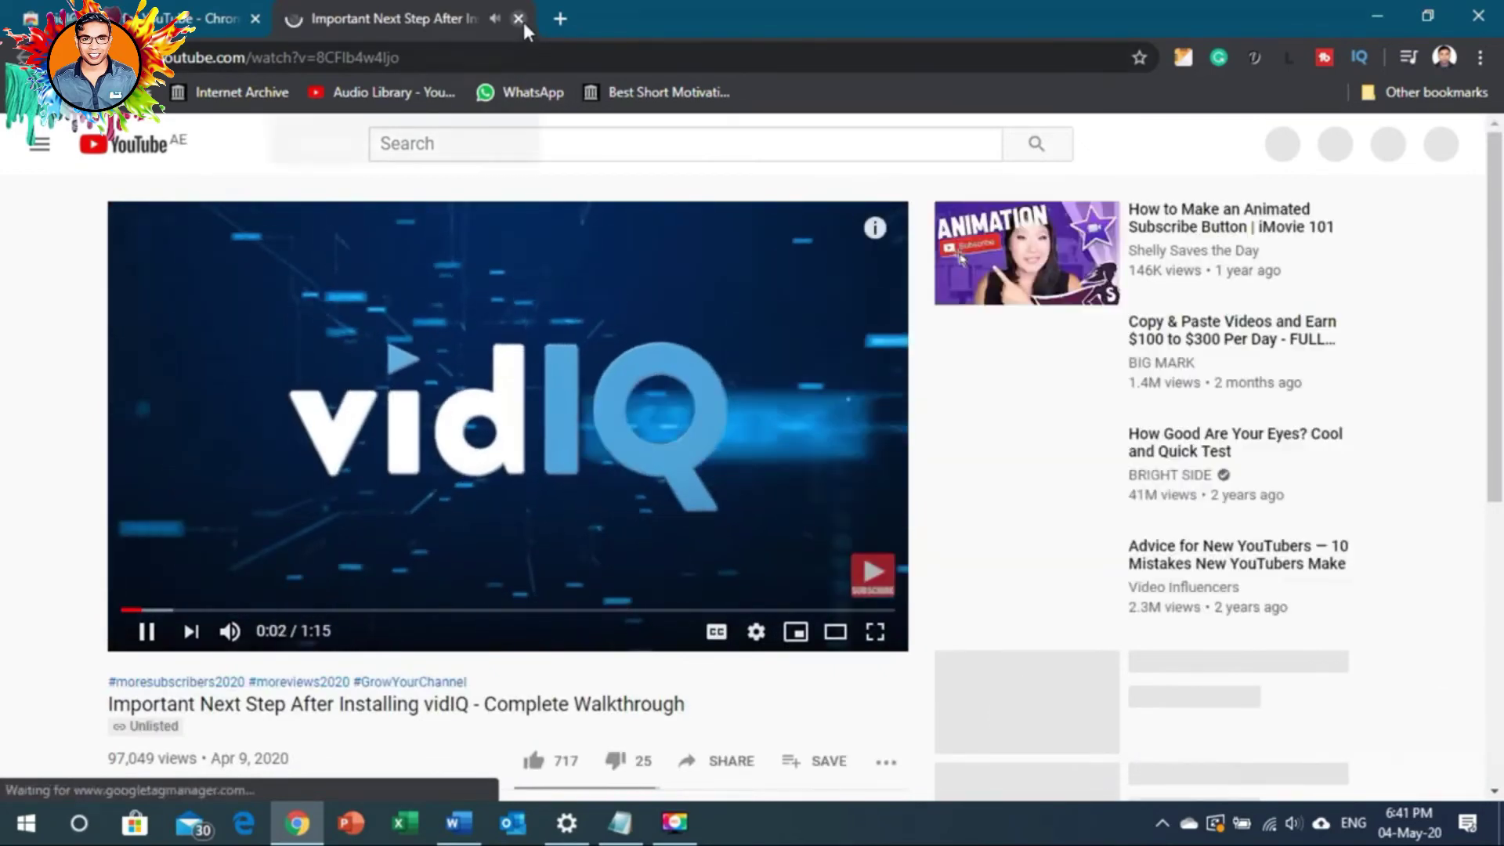
click(519, 18)
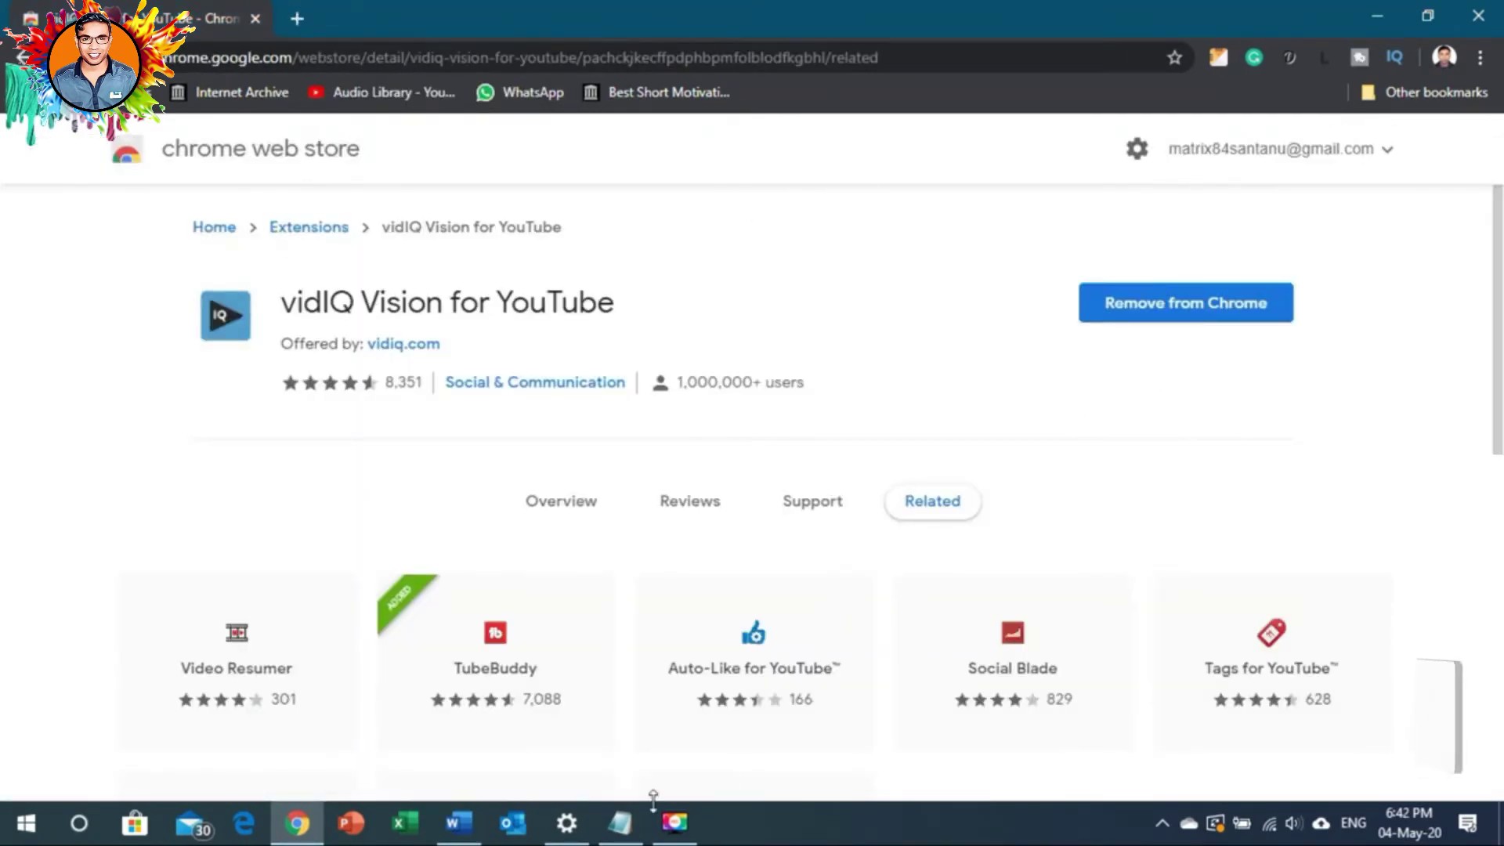
Dock Chrome beside the Word document and add a bullet reading "Can see both SEO Installed in Chrome as an Extension."
click(458, 823)
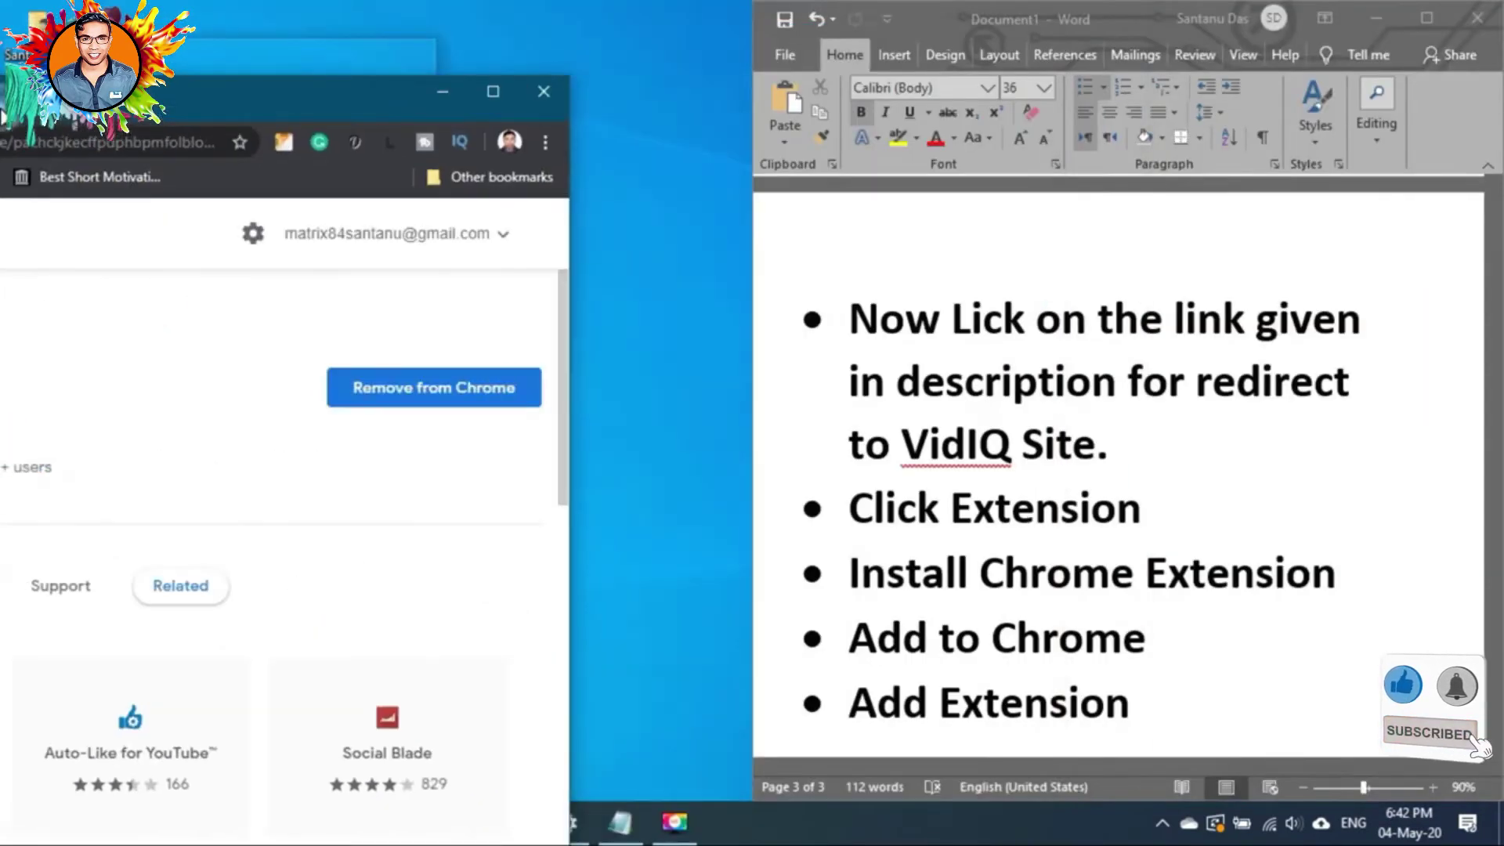
drag(4, 118, 4, 118)
click(1146, 716)
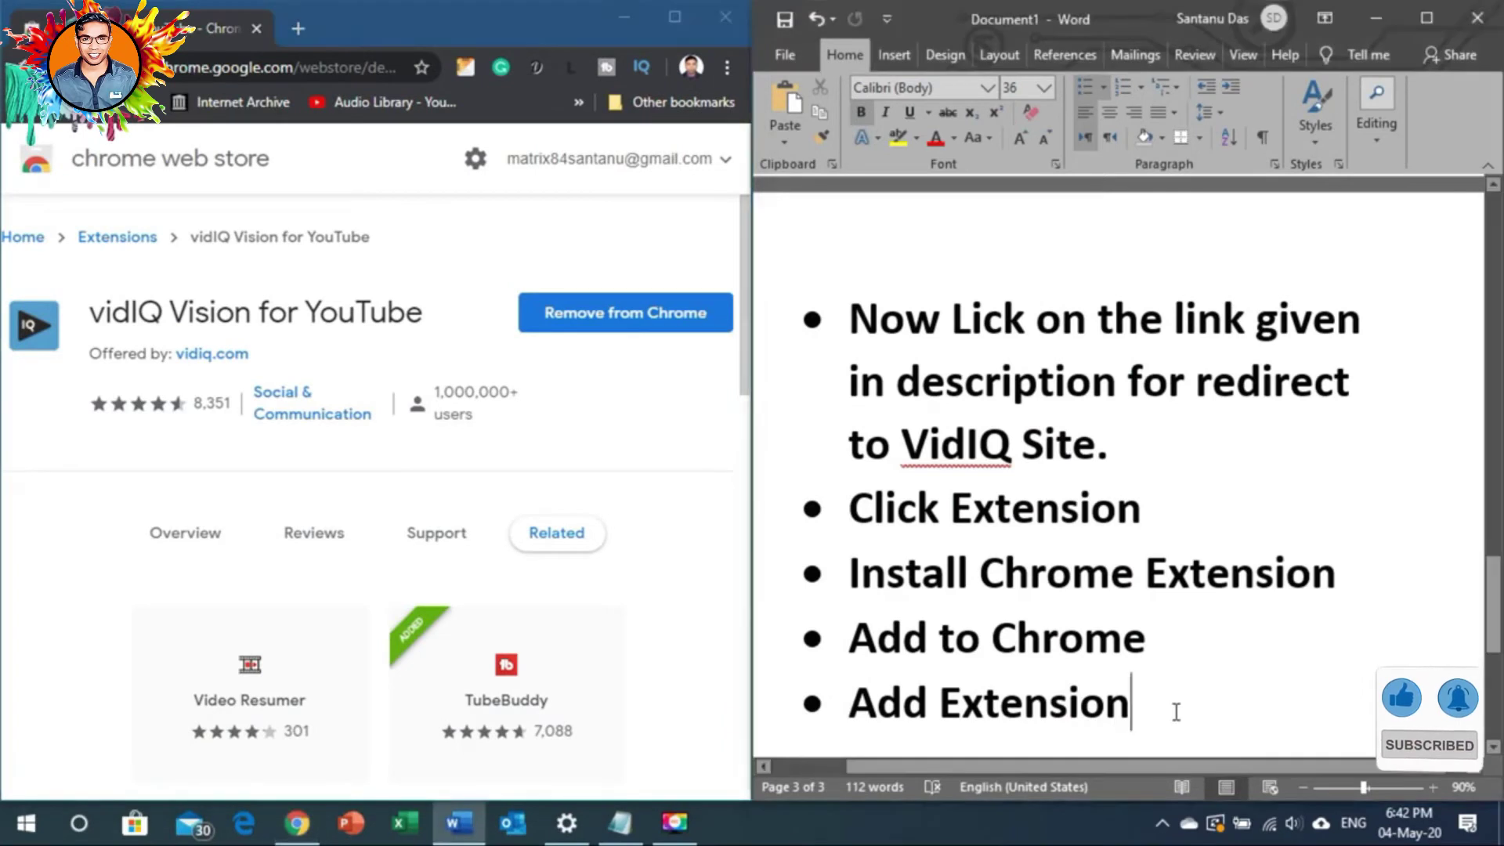
key(Return)
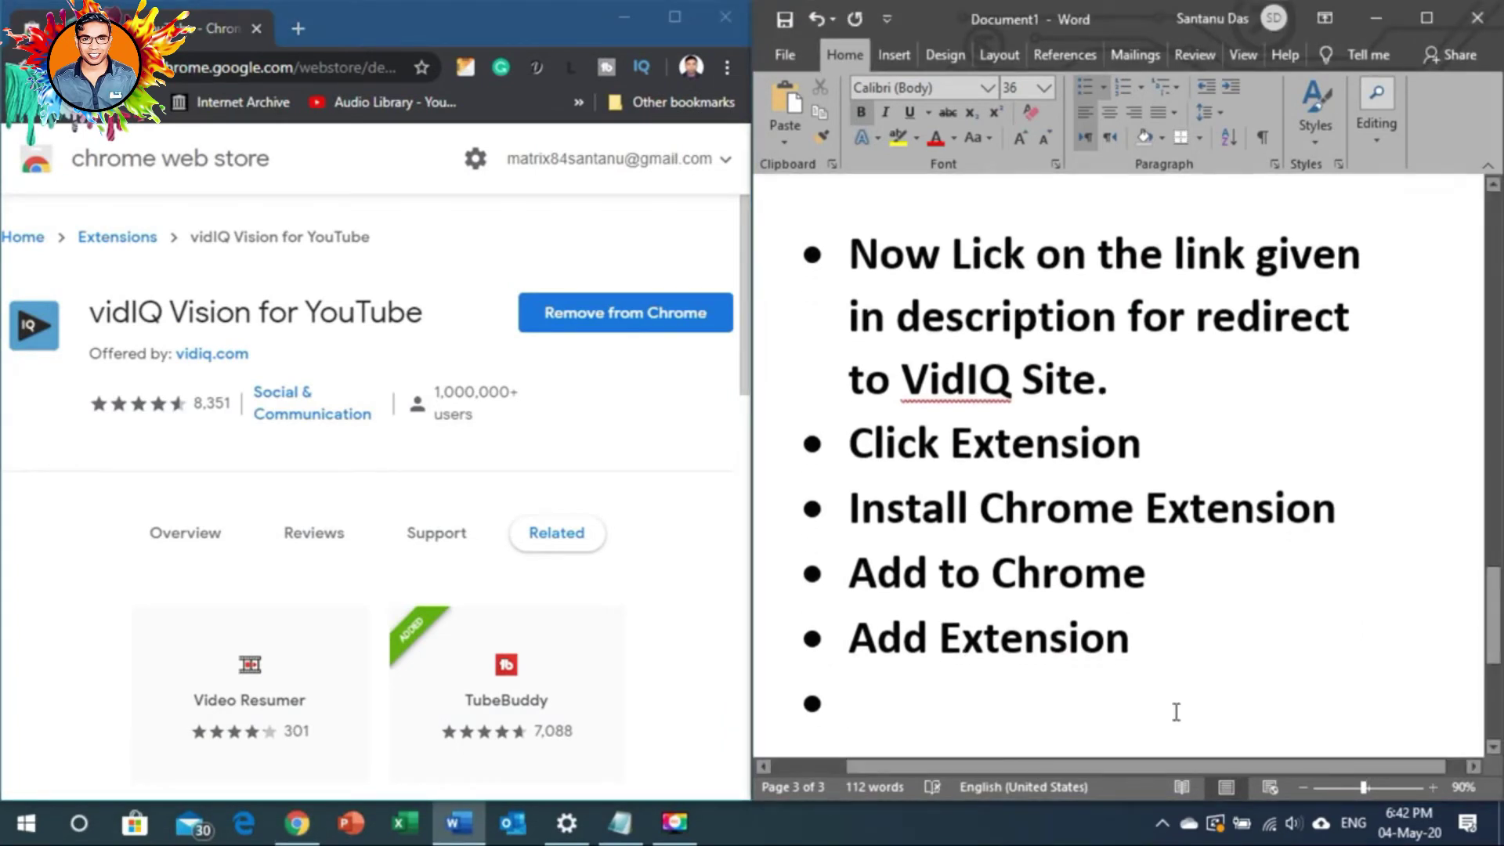
text(Yo)
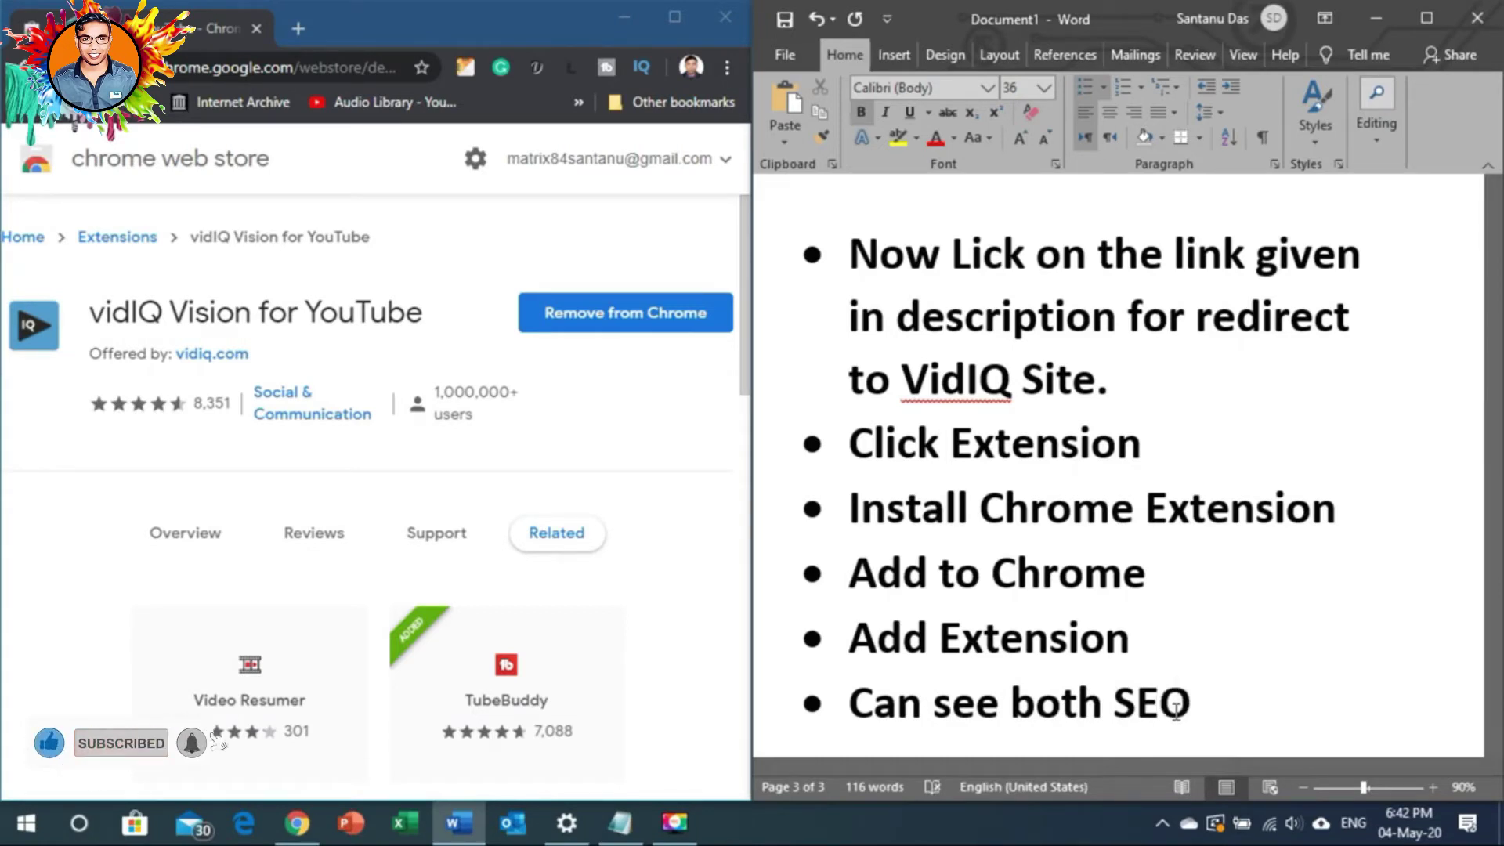
text(kl)
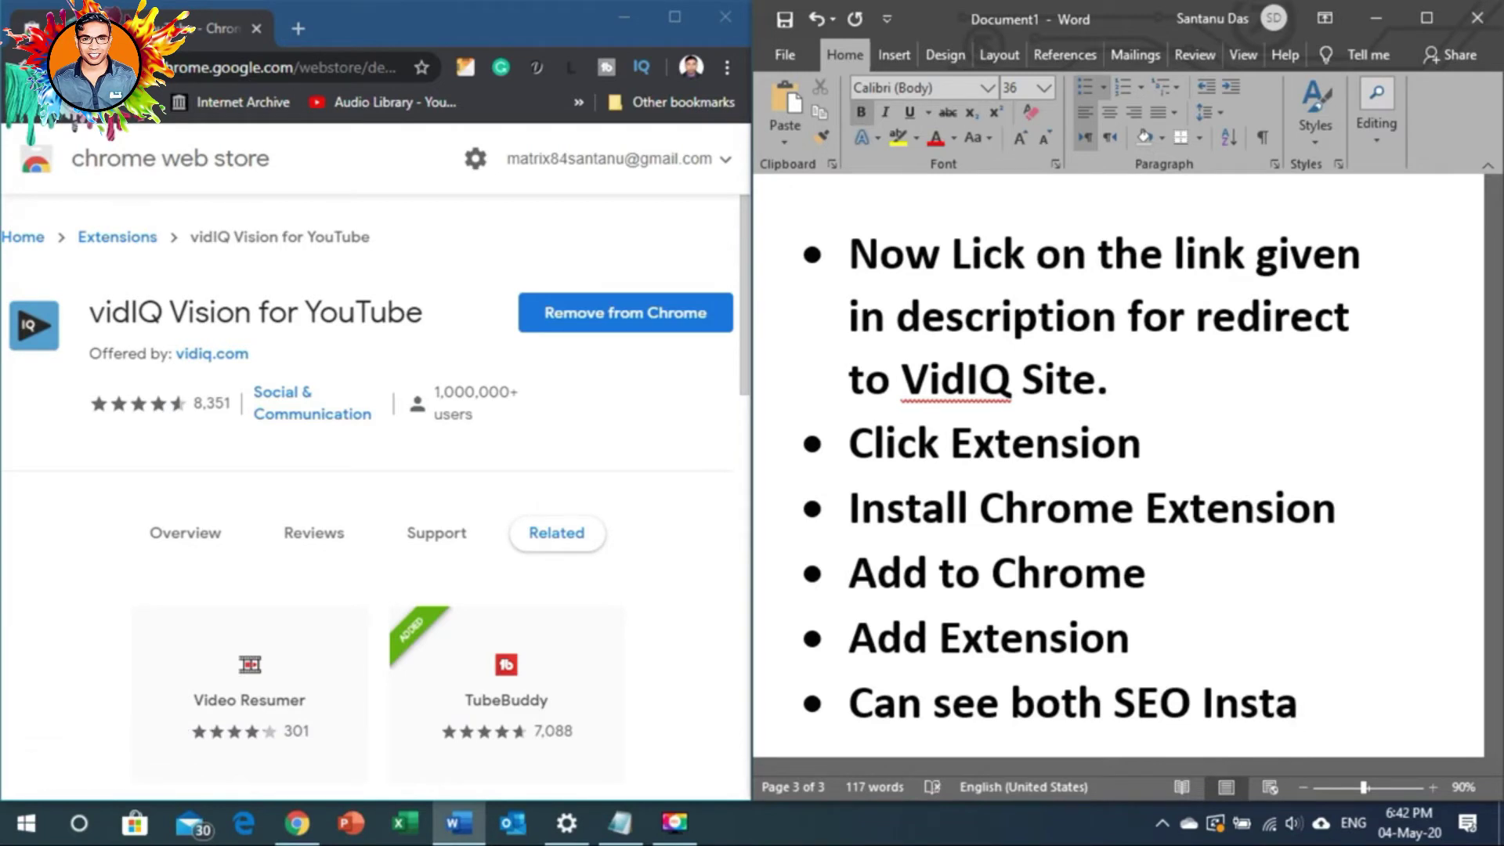
text(ed in )
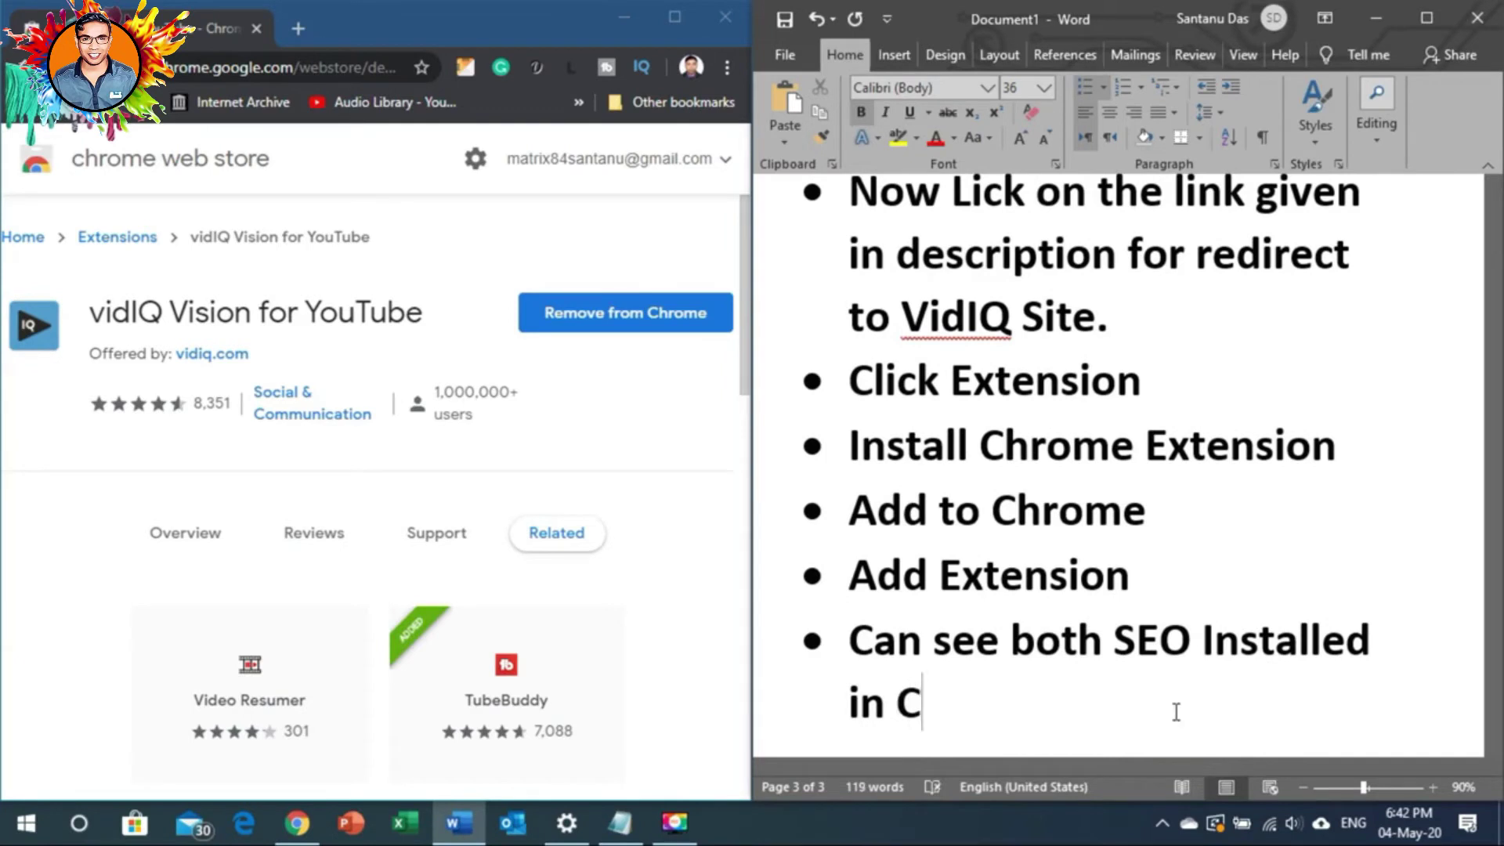
text(Chrome as an Extension)
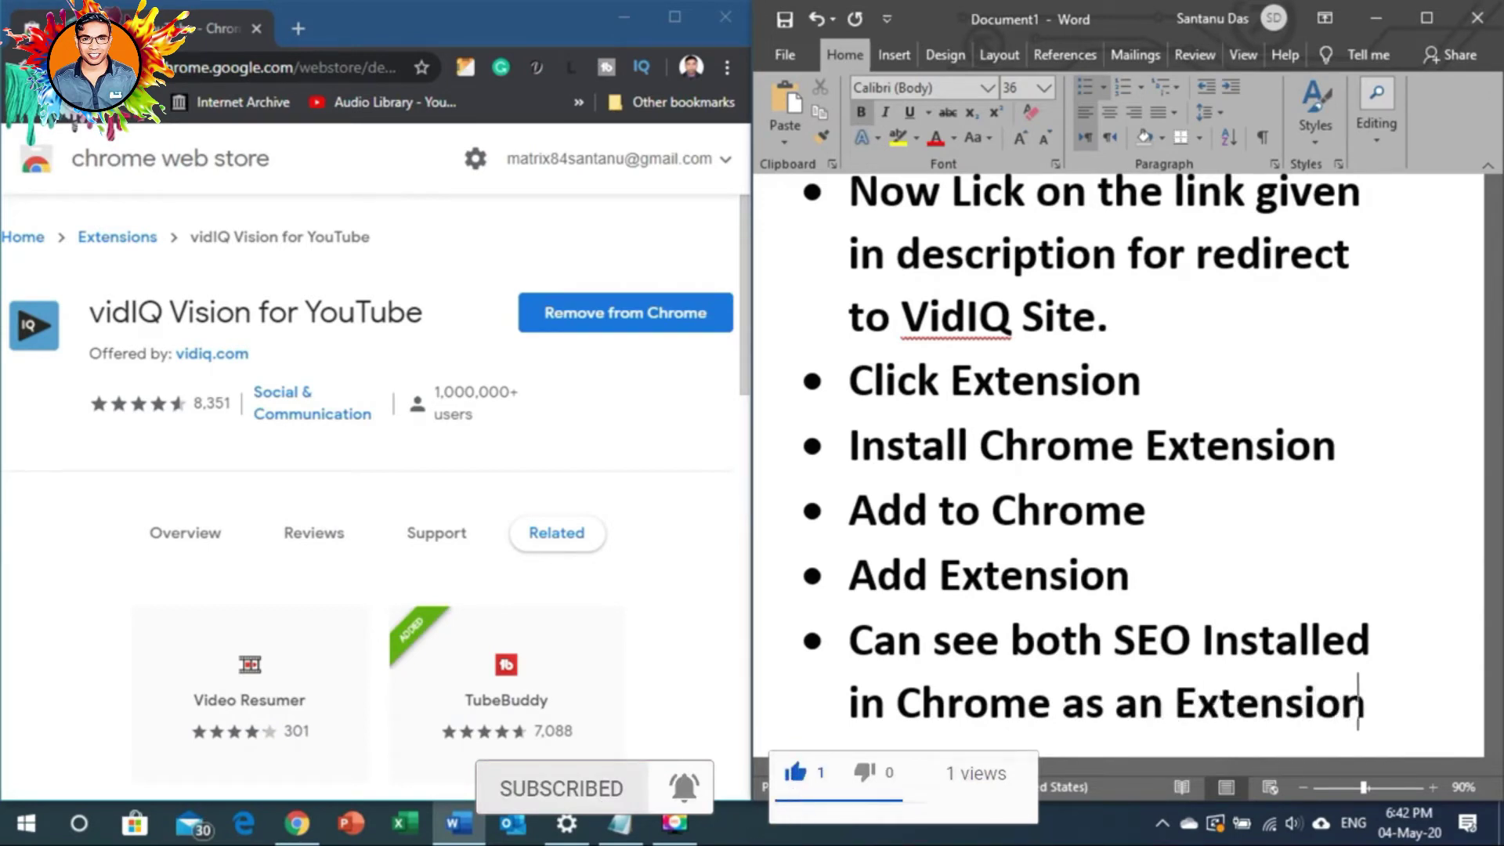
text(.)
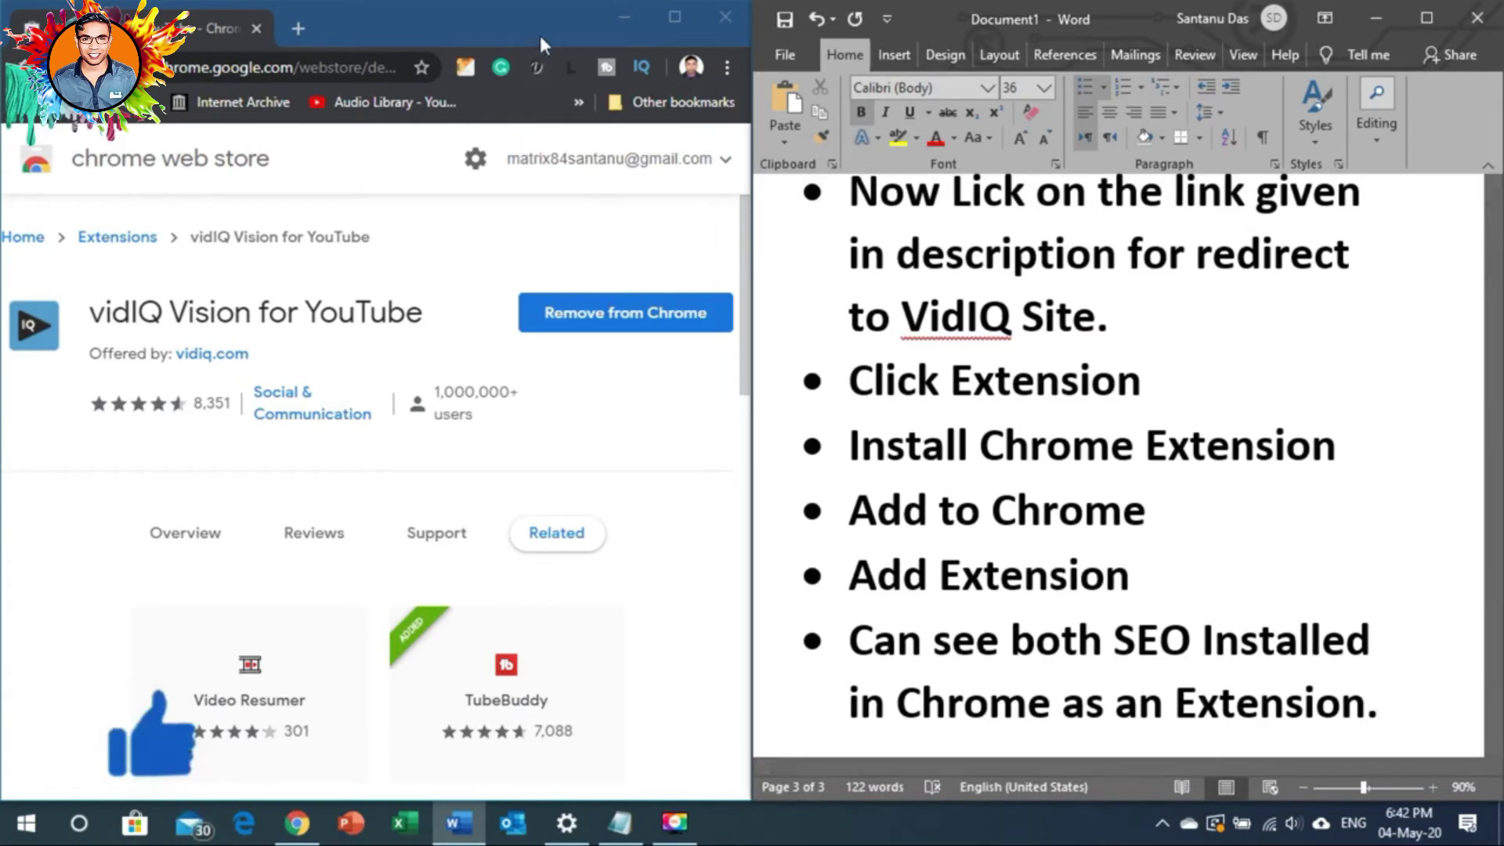
Enlarge the Chrome window to view the installed extension icons, and dock it back beside Word
drag(539, 36, 913, 450)
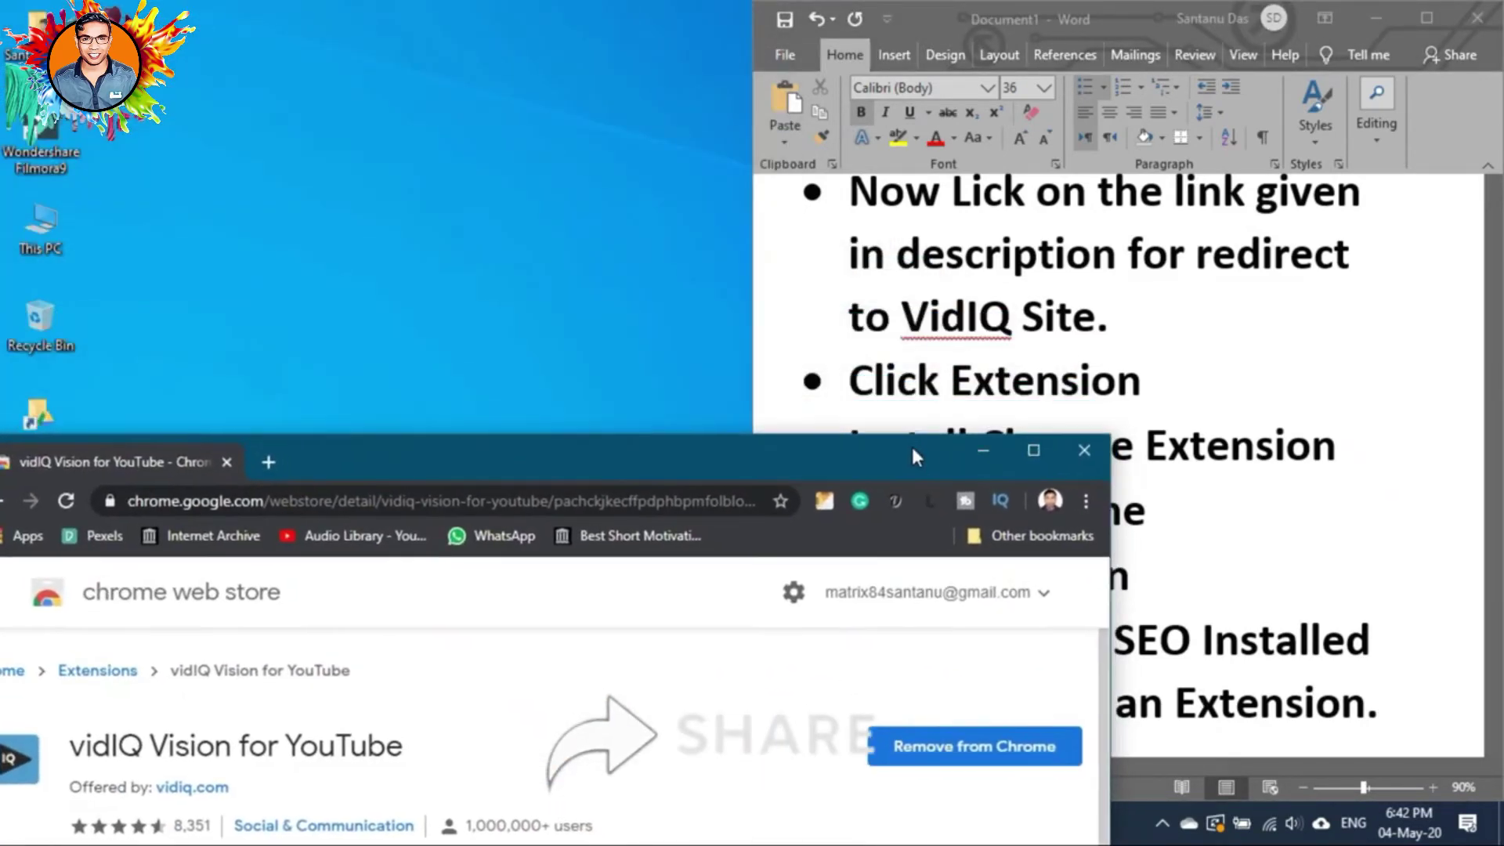
click(1034, 451)
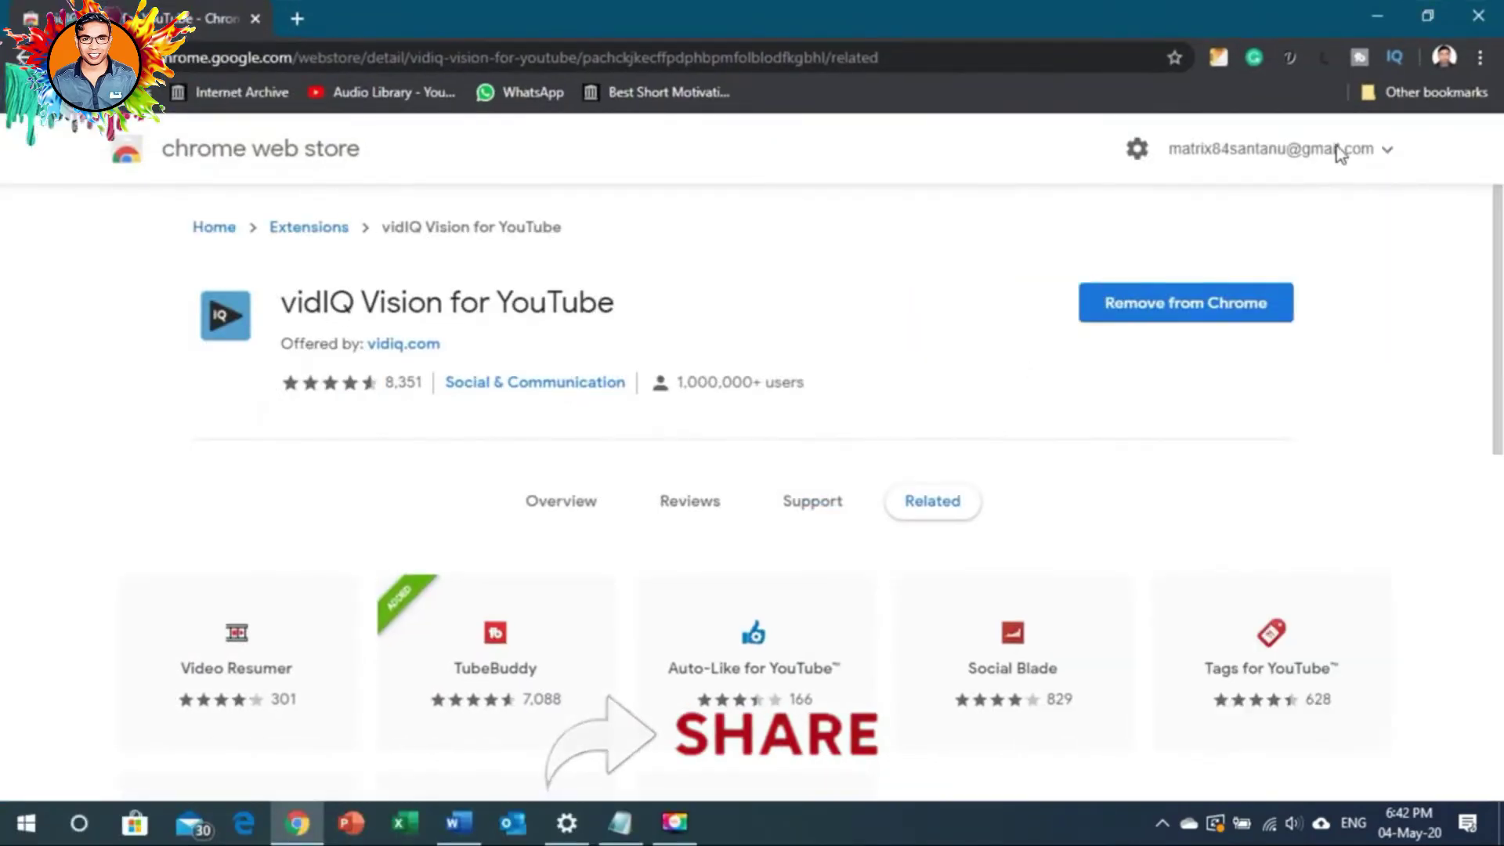
click(1427, 16)
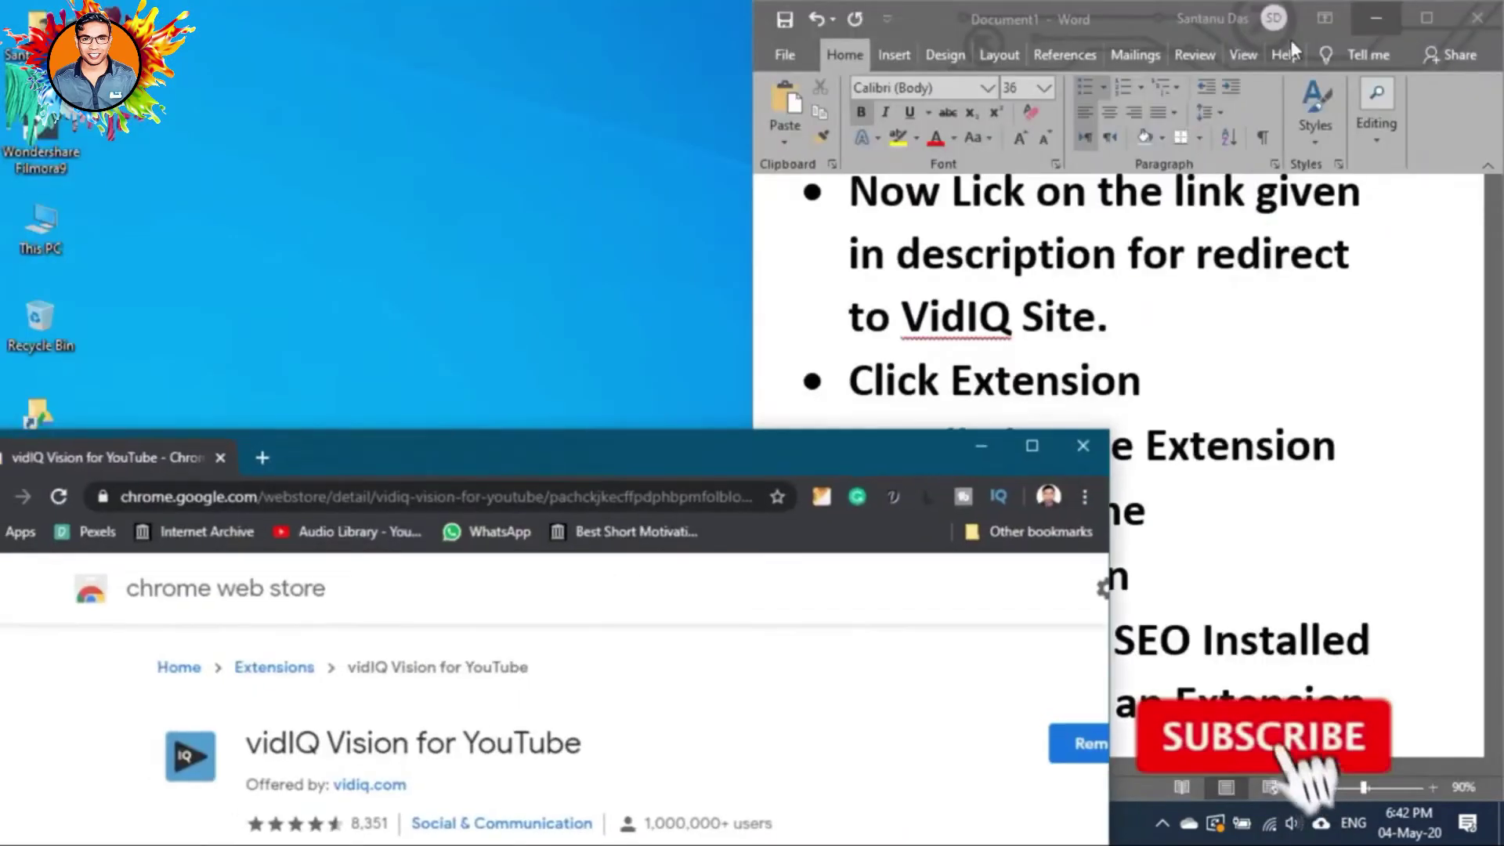
drag(661, 446, 1, 259)
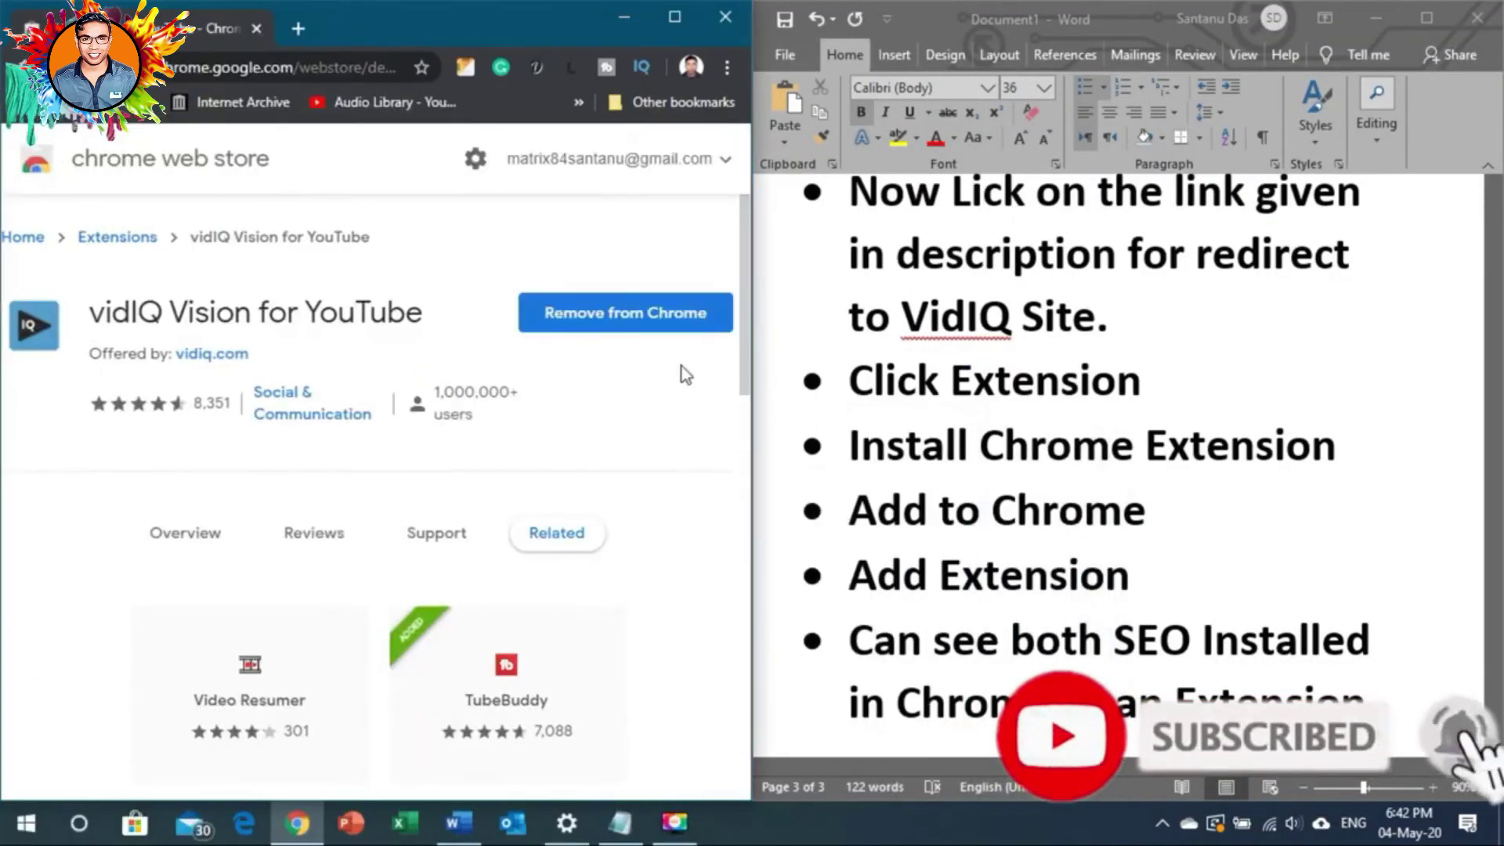
Start a new bullet in Word after the line ending "in Chrome as an Extension."
click(1422, 711)
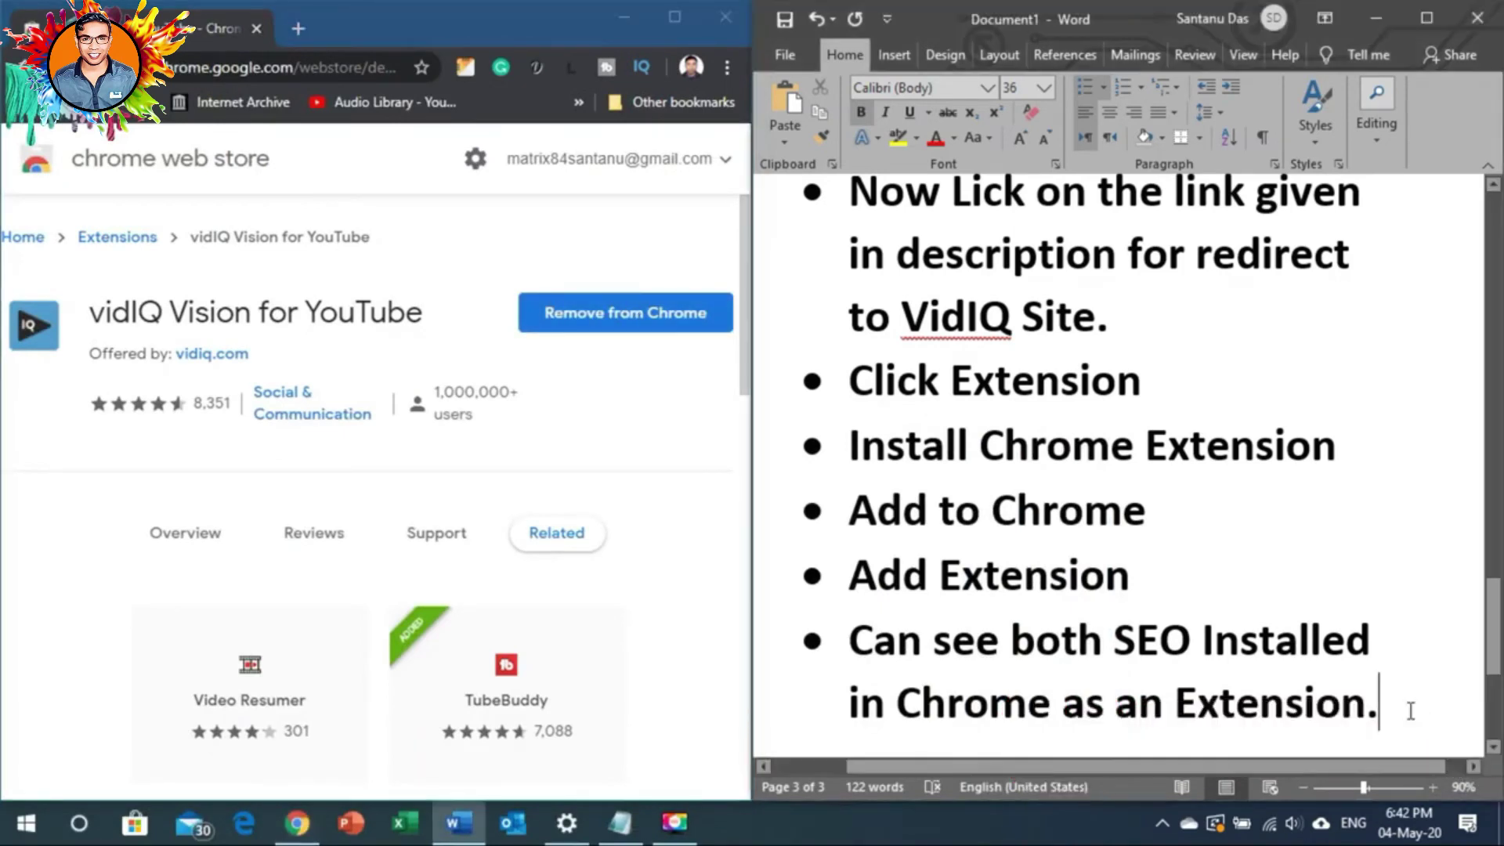
scroll(1404, 709, down, 3)
scroll(1402, 708, down, 2)
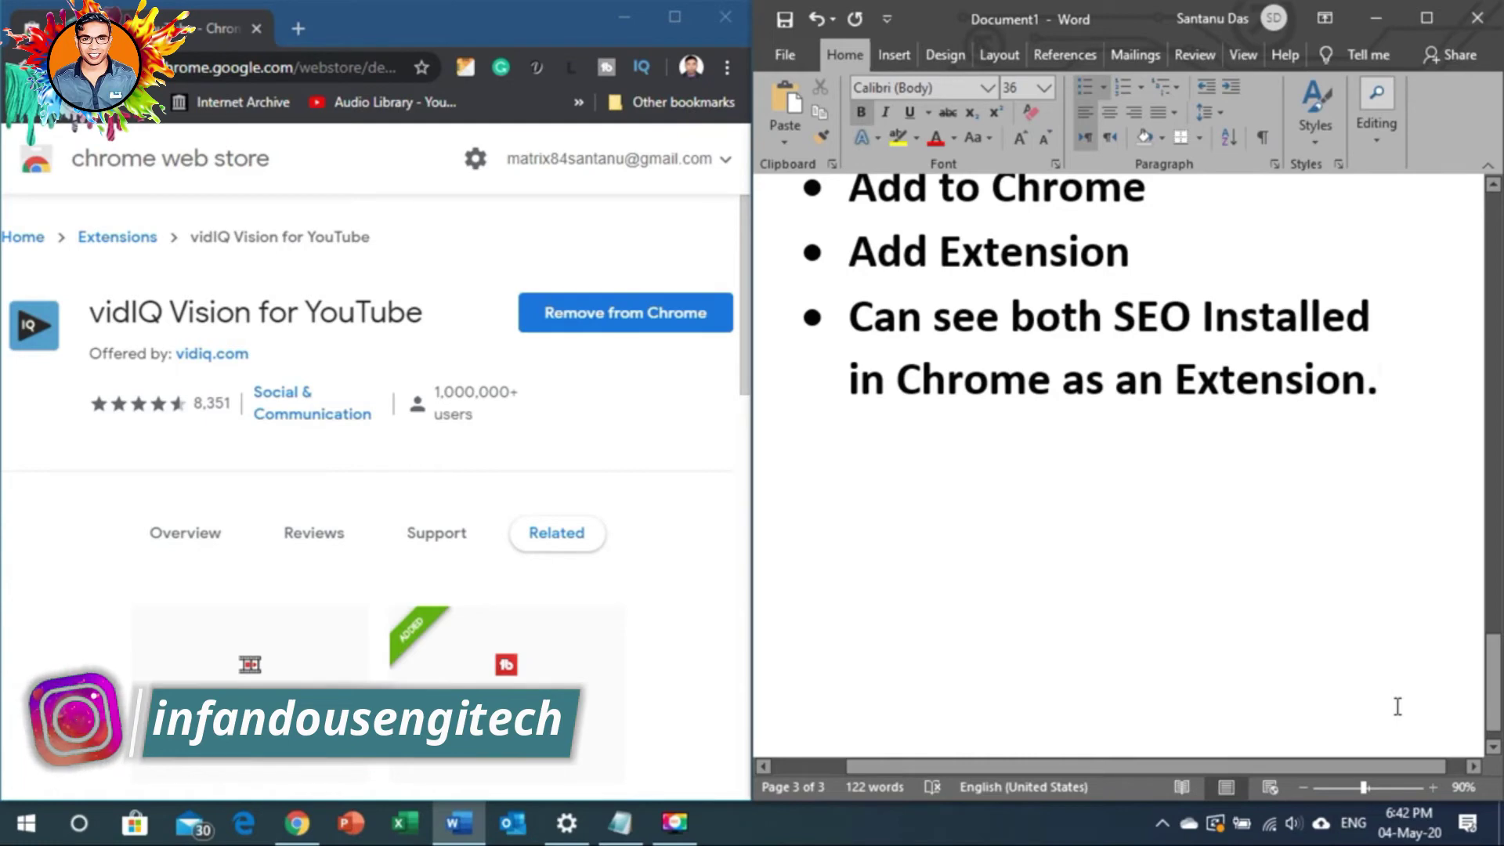
key(Return)
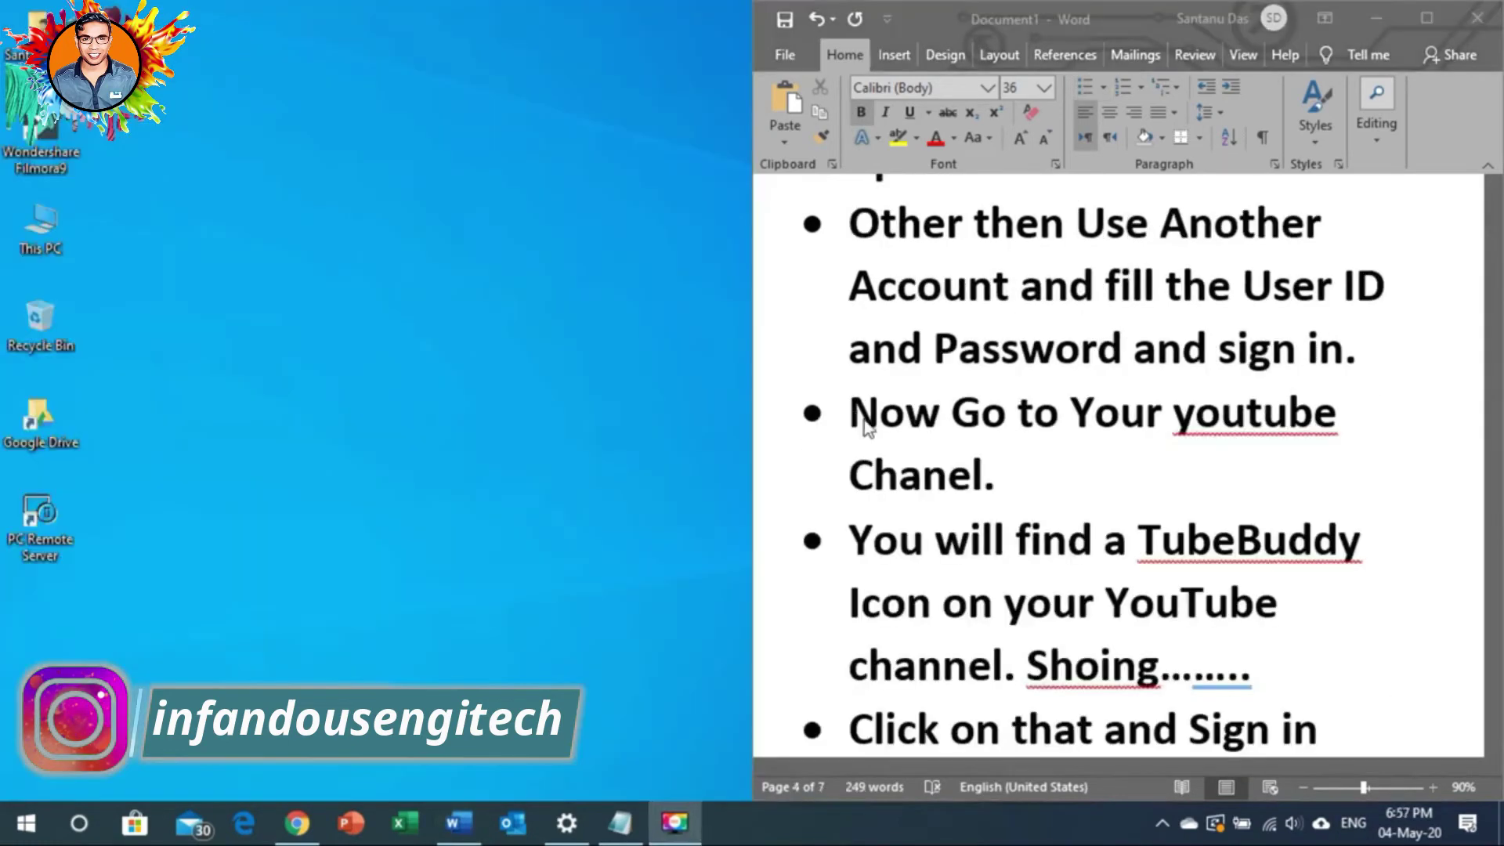
Highlight the Word bullet "Now Go to Your youtube Chanel.", close Chrome's old YouTube search tab and open youtube.com
drag(857, 404, 1010, 478)
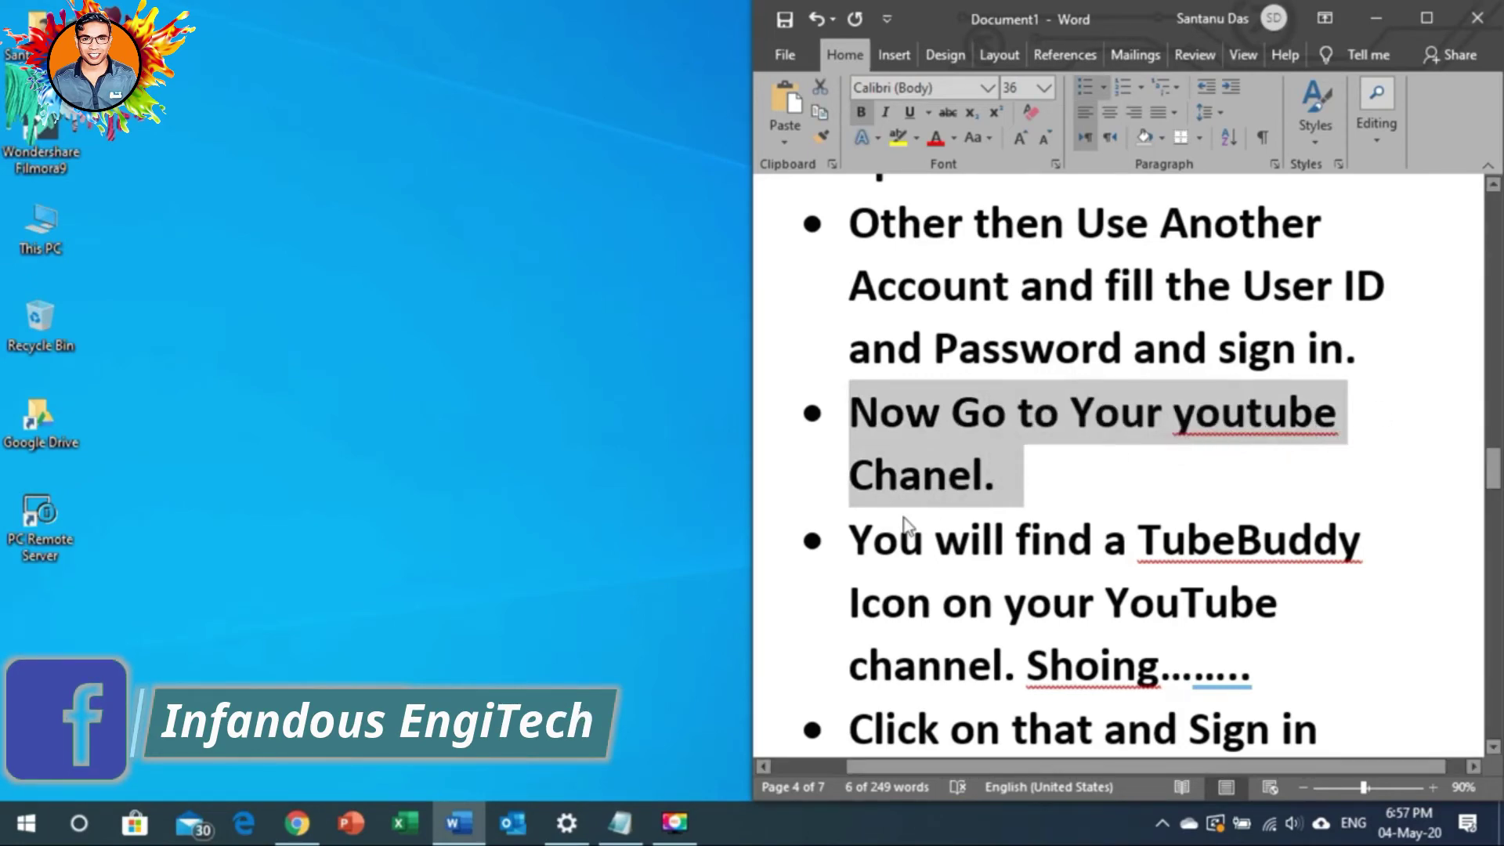
click(299, 827)
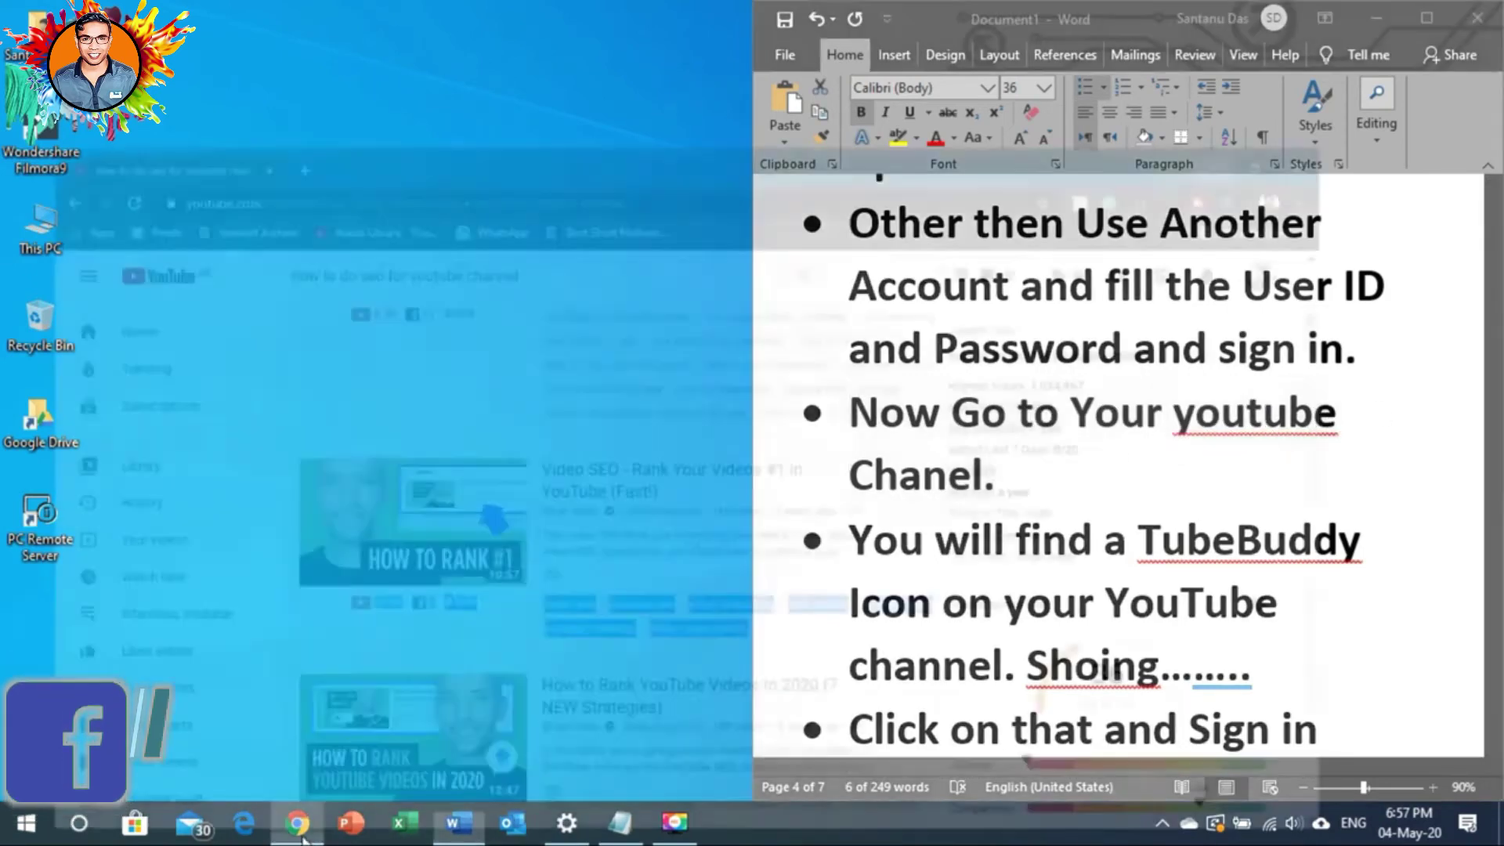
click(270, 17)
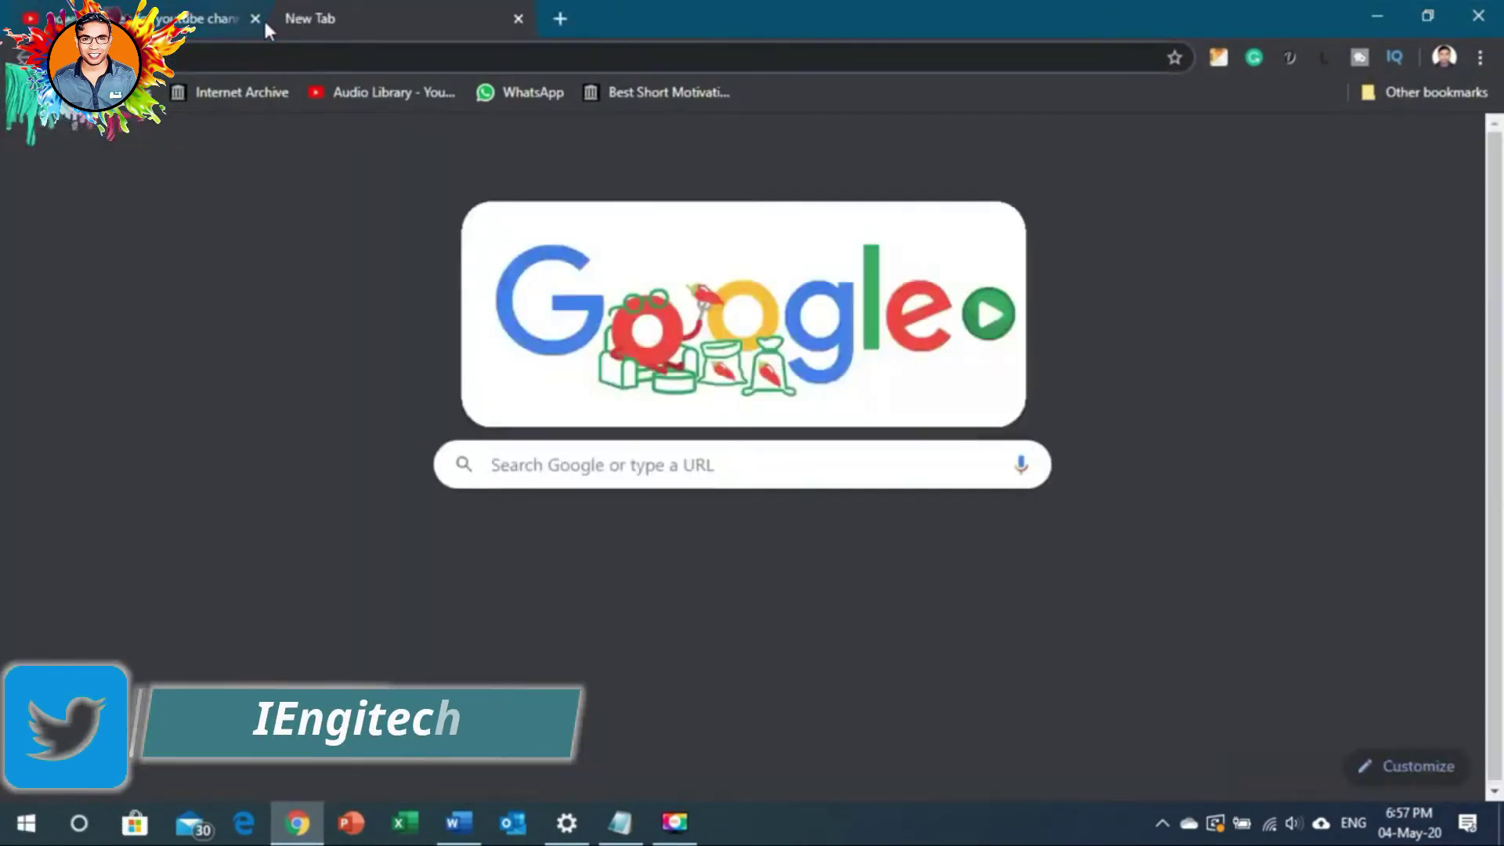
click(257, 18)
click(321, 47)
text(youtube)
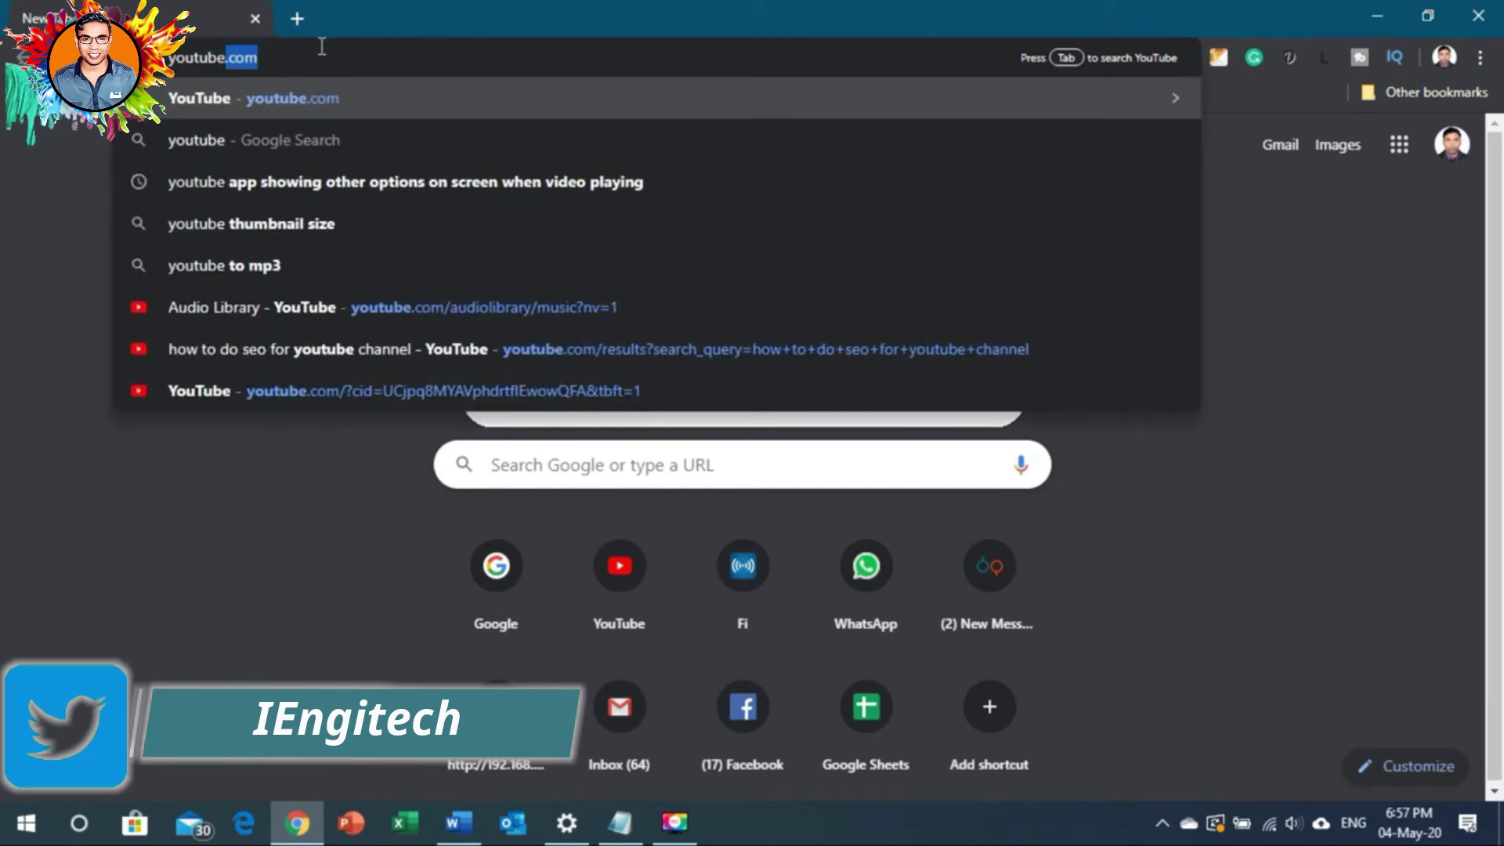
key(Return)
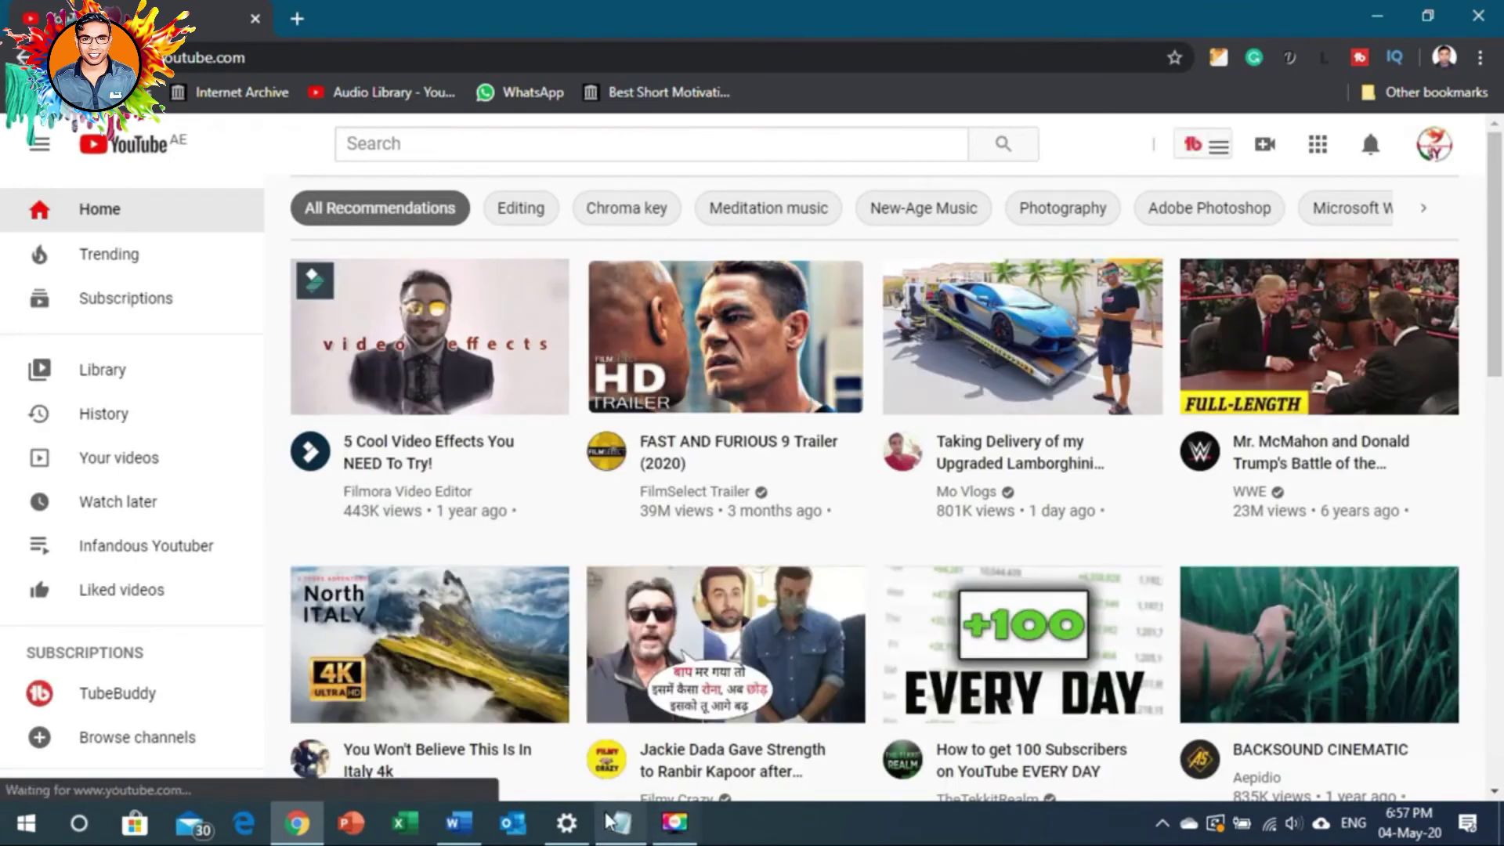
mouse_move(623, 801)
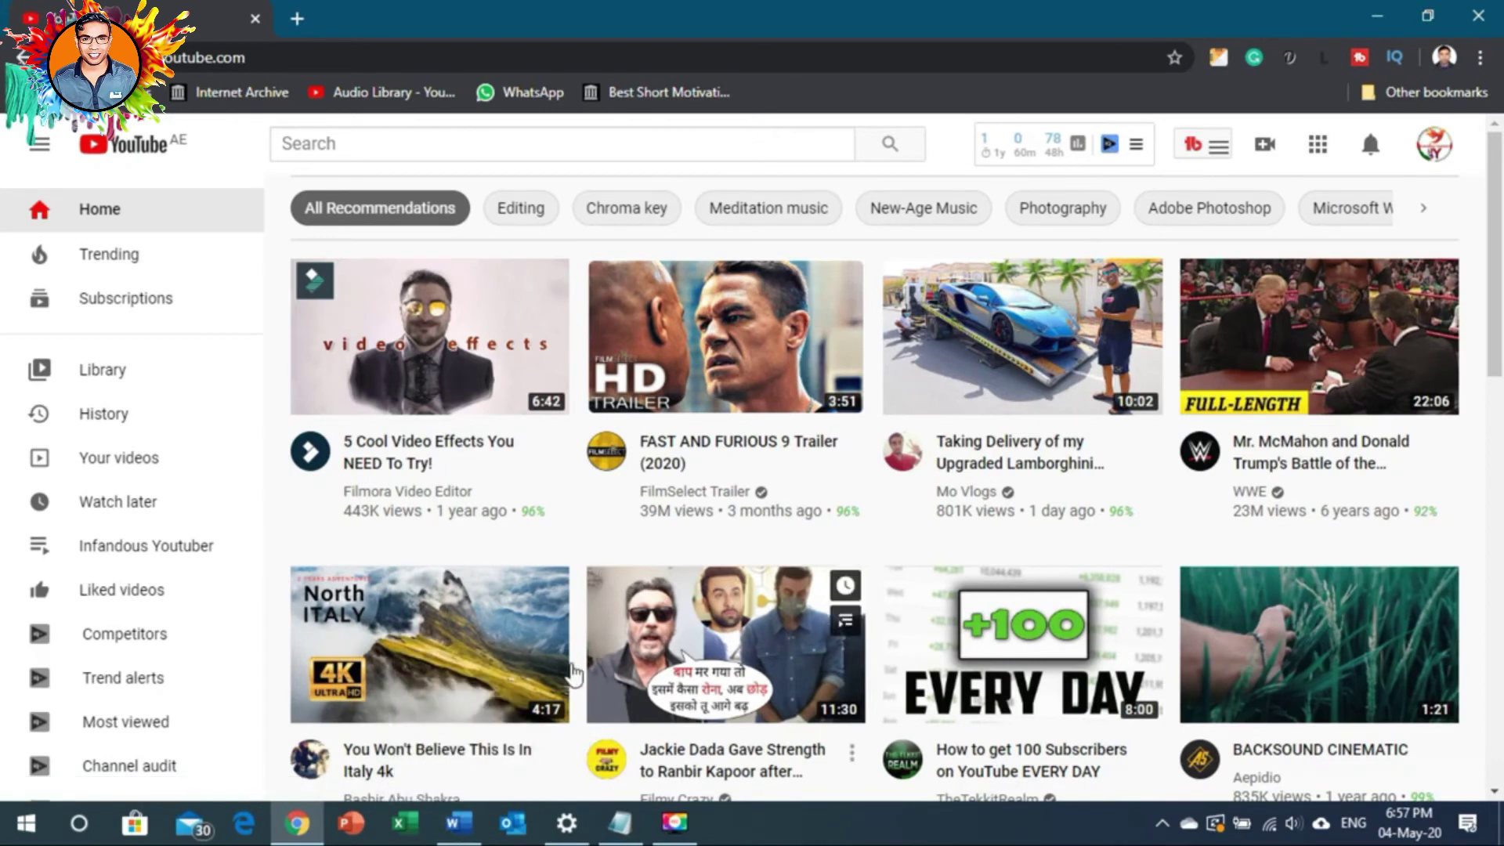
Return to the Word document and correct "Shoing" to "Showing" in the TubeBuddy icon bullet
click(458, 823)
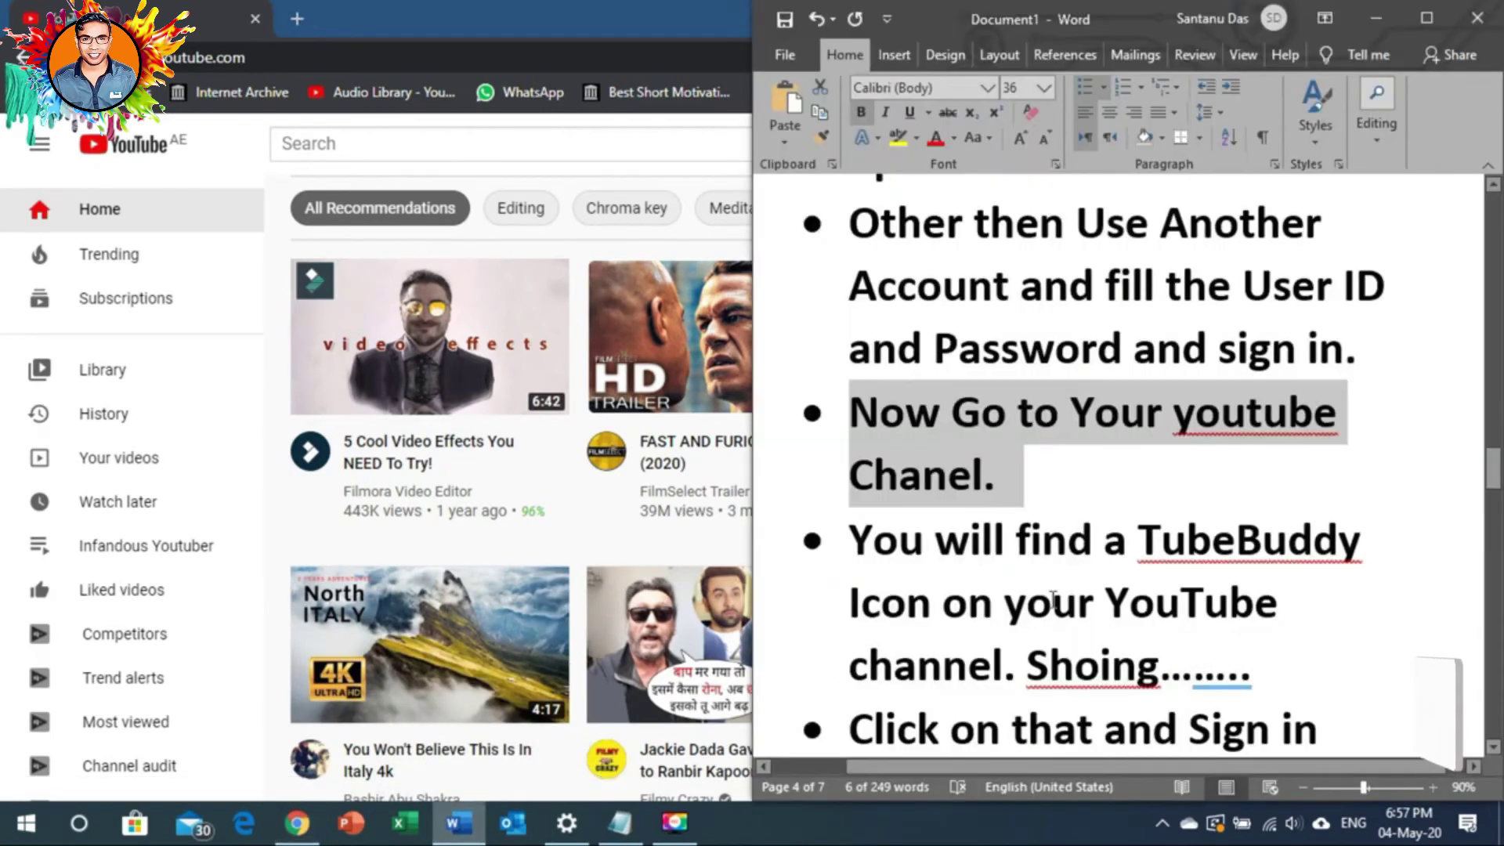
click(893, 551)
drag(893, 551, 1232, 601)
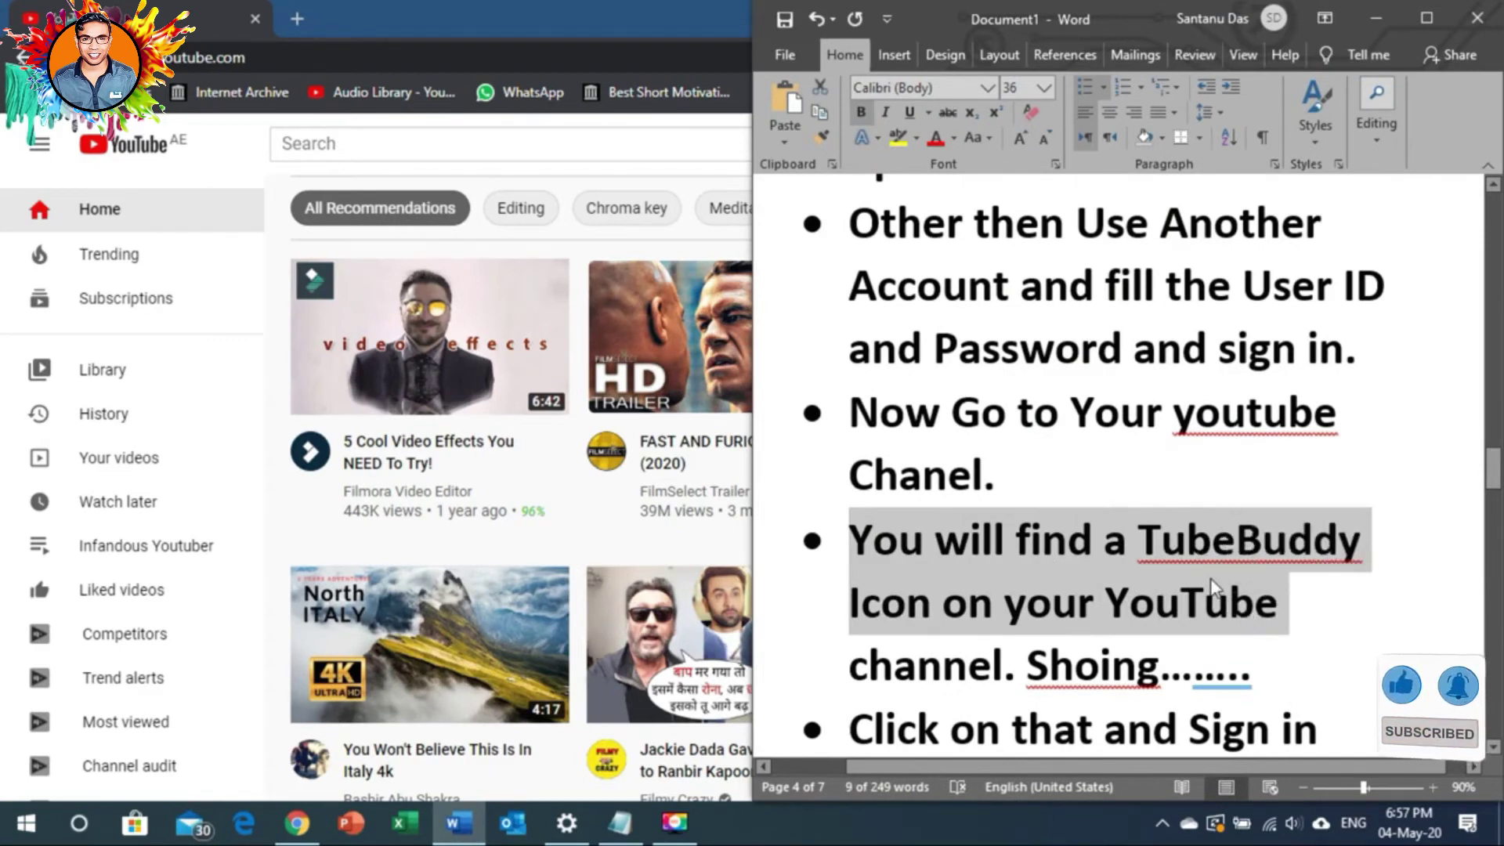
scroll(1213, 586, down, 1)
drag(850, 580, 1099, 583)
click(1100, 584)
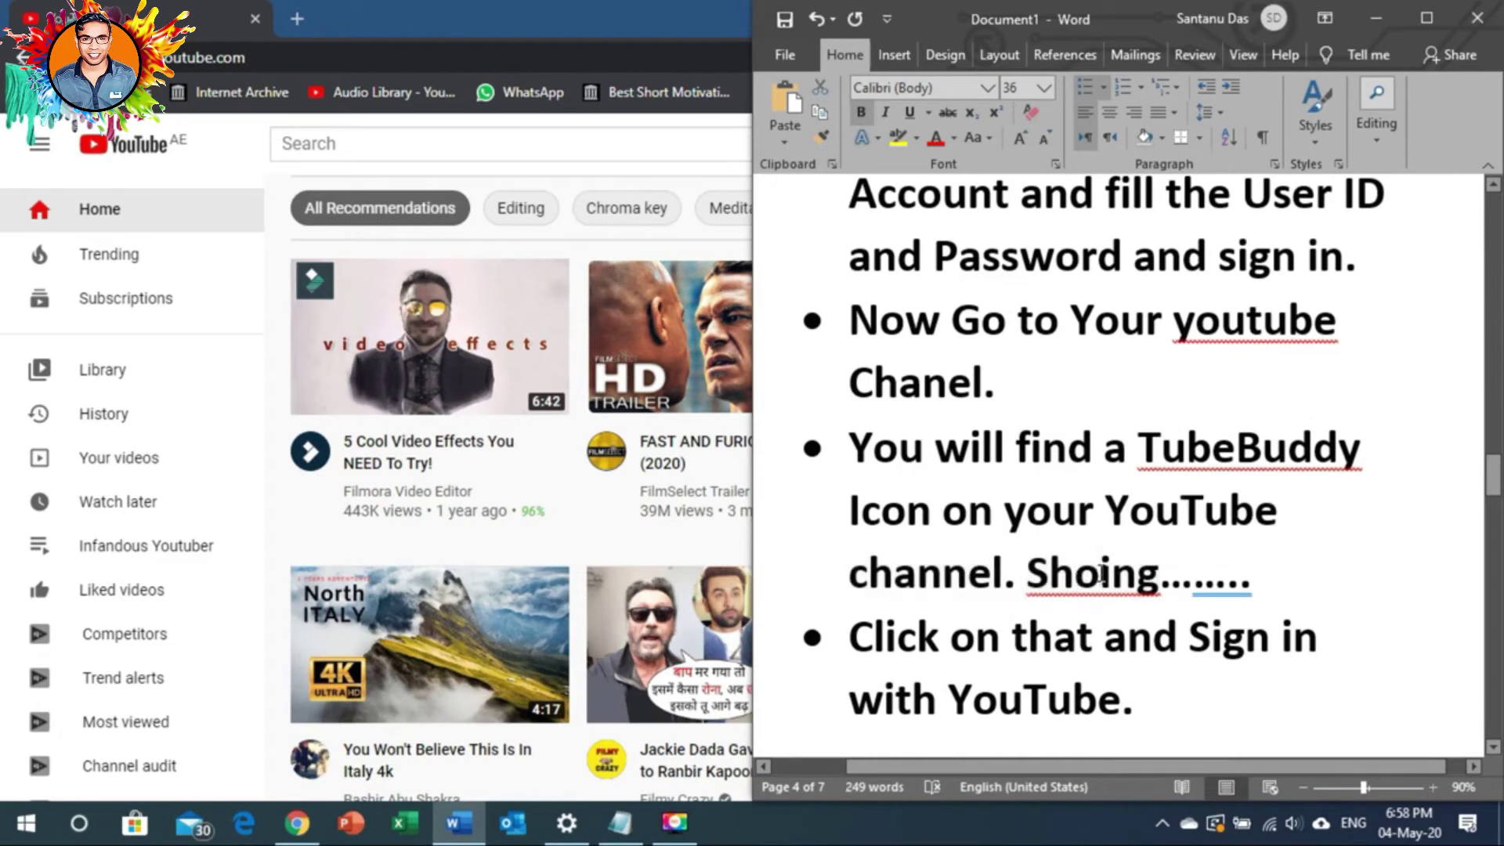
text(w)
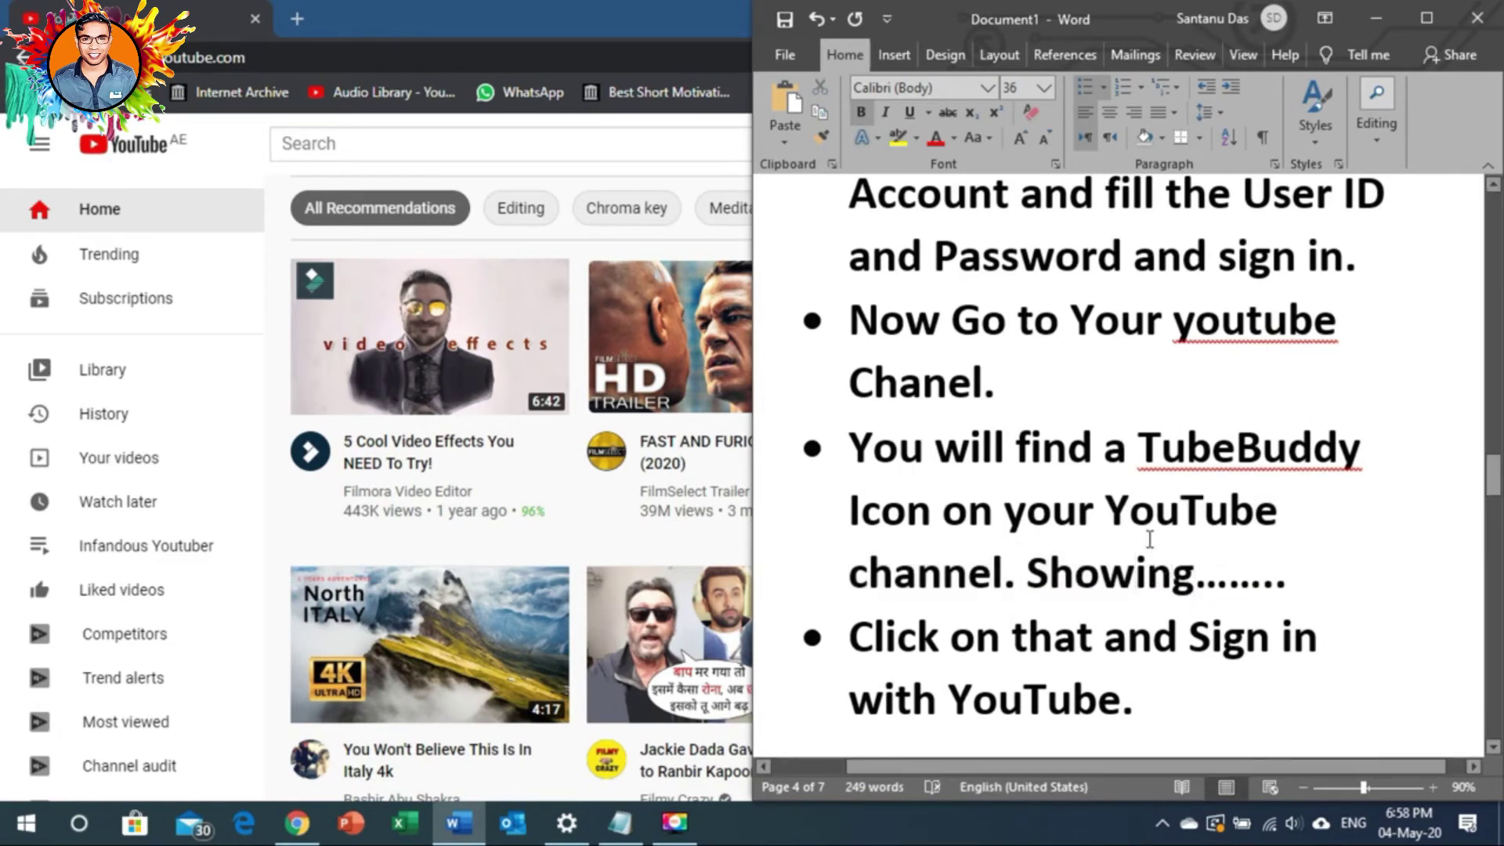
Review the Word bullets on account sign-in, minimize Word, and open the TubeBuddy menu on the YouTube home page to view its tools
scroll(1149, 539, up, 2)
scroll(1150, 539, up, 5)
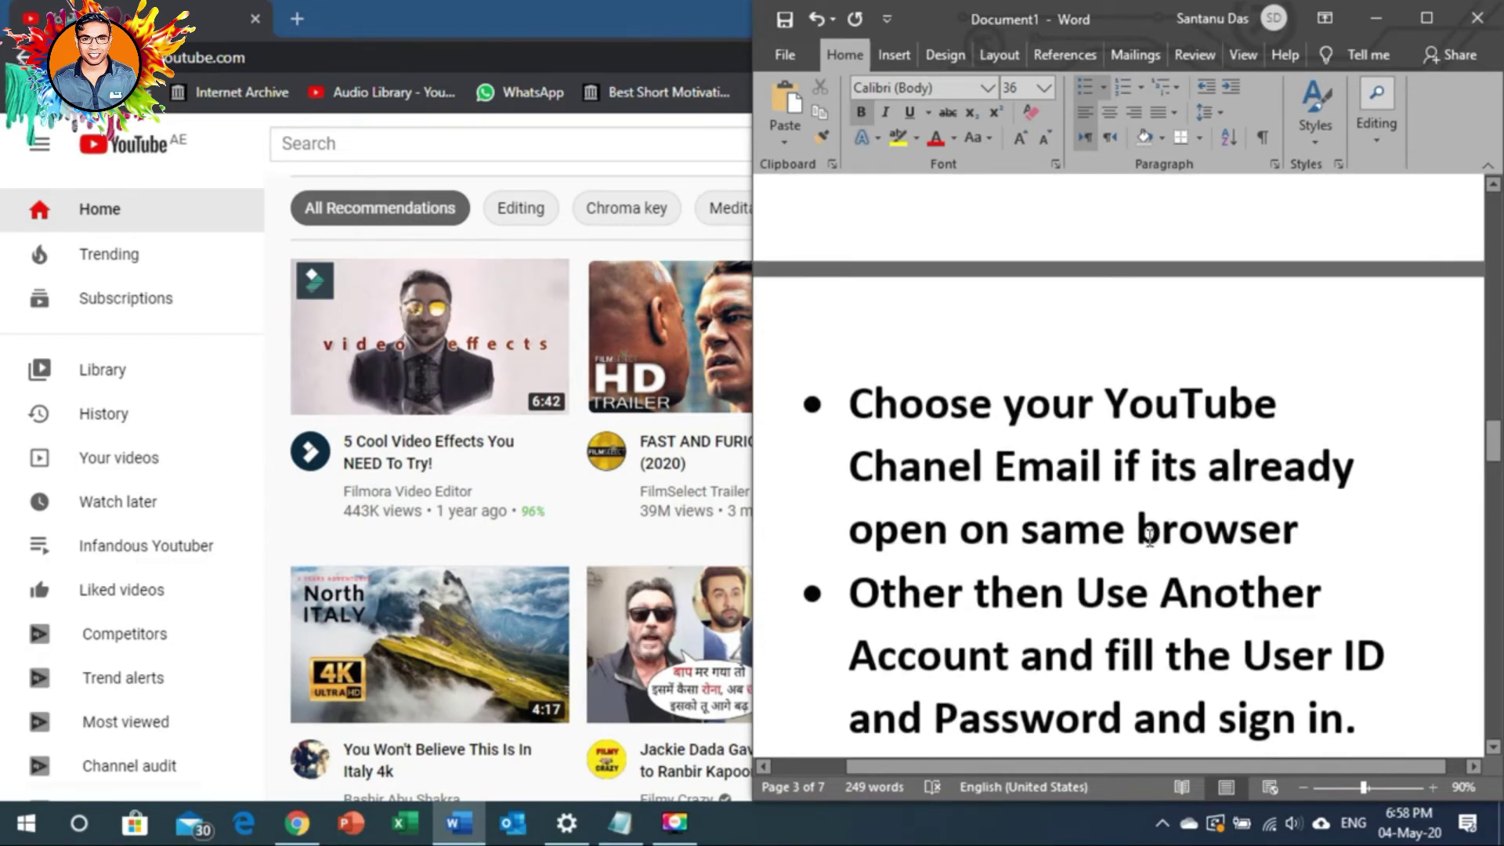
scroll(1149, 539, down, 5)
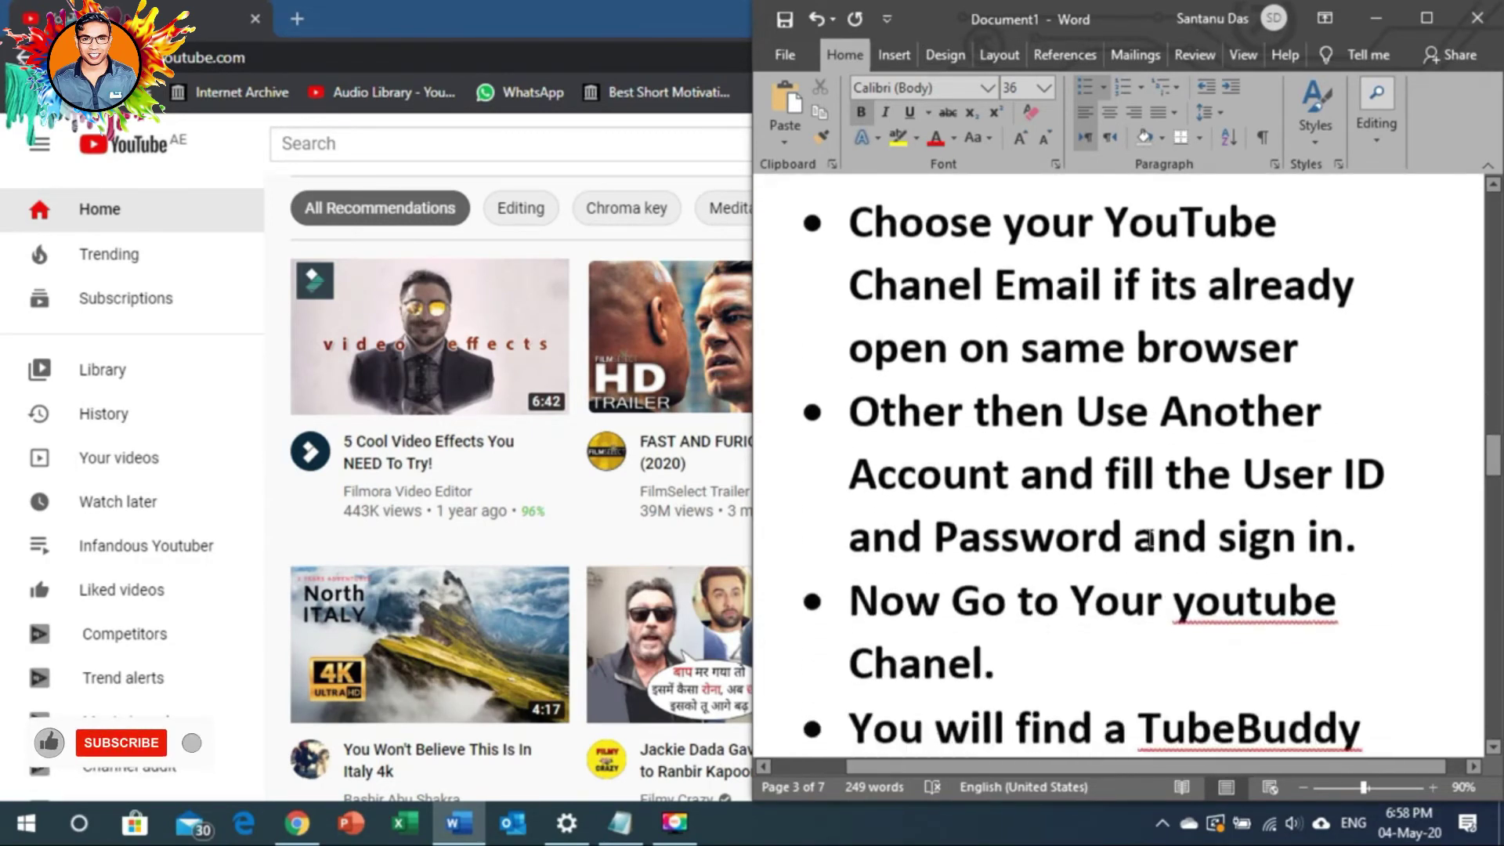
scroll(1150, 539, down, 4)
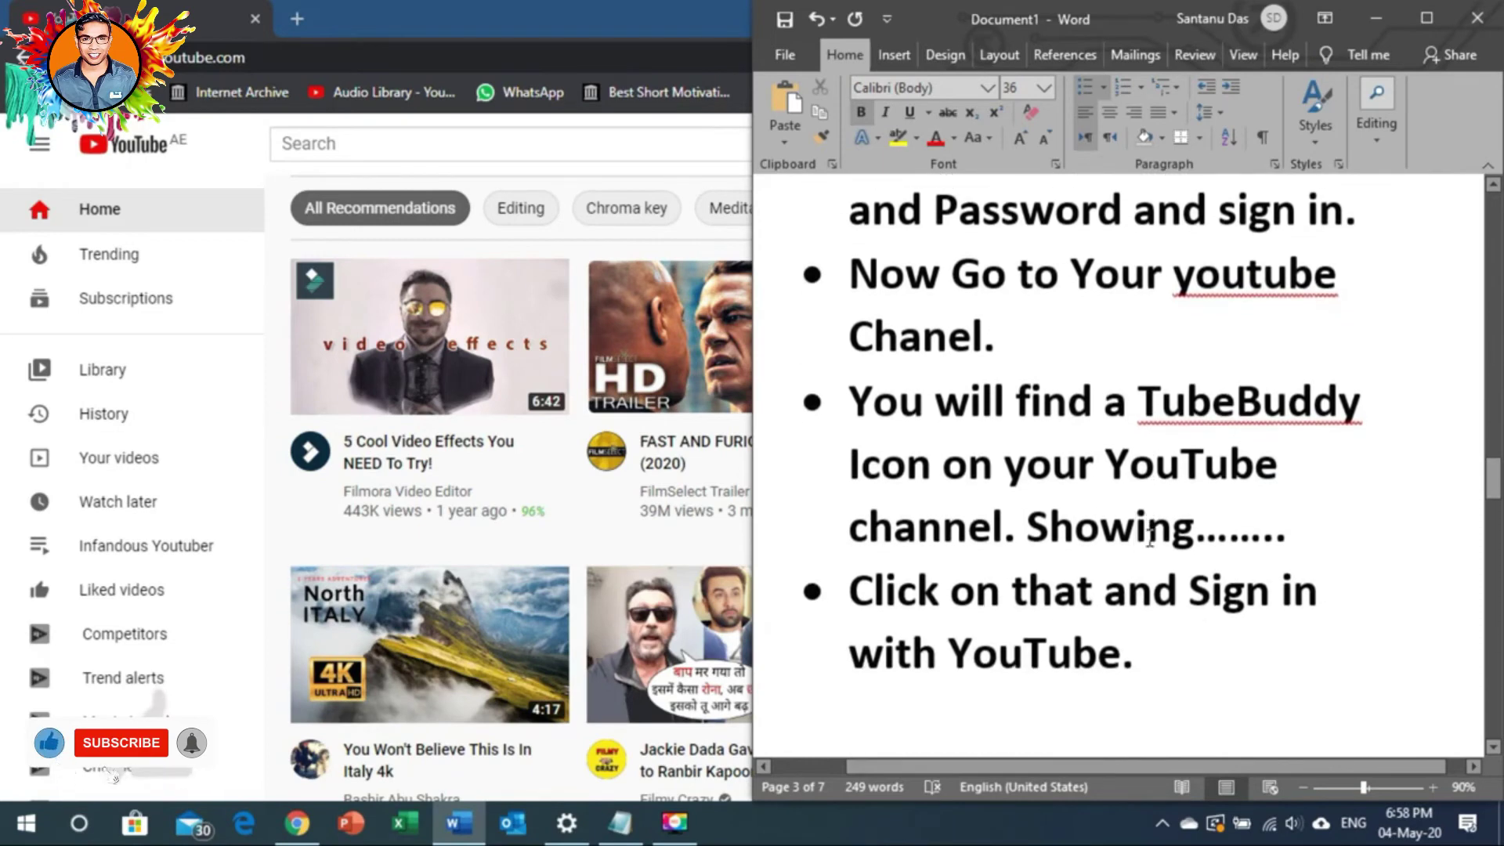
scroll(1149, 539, down, 1)
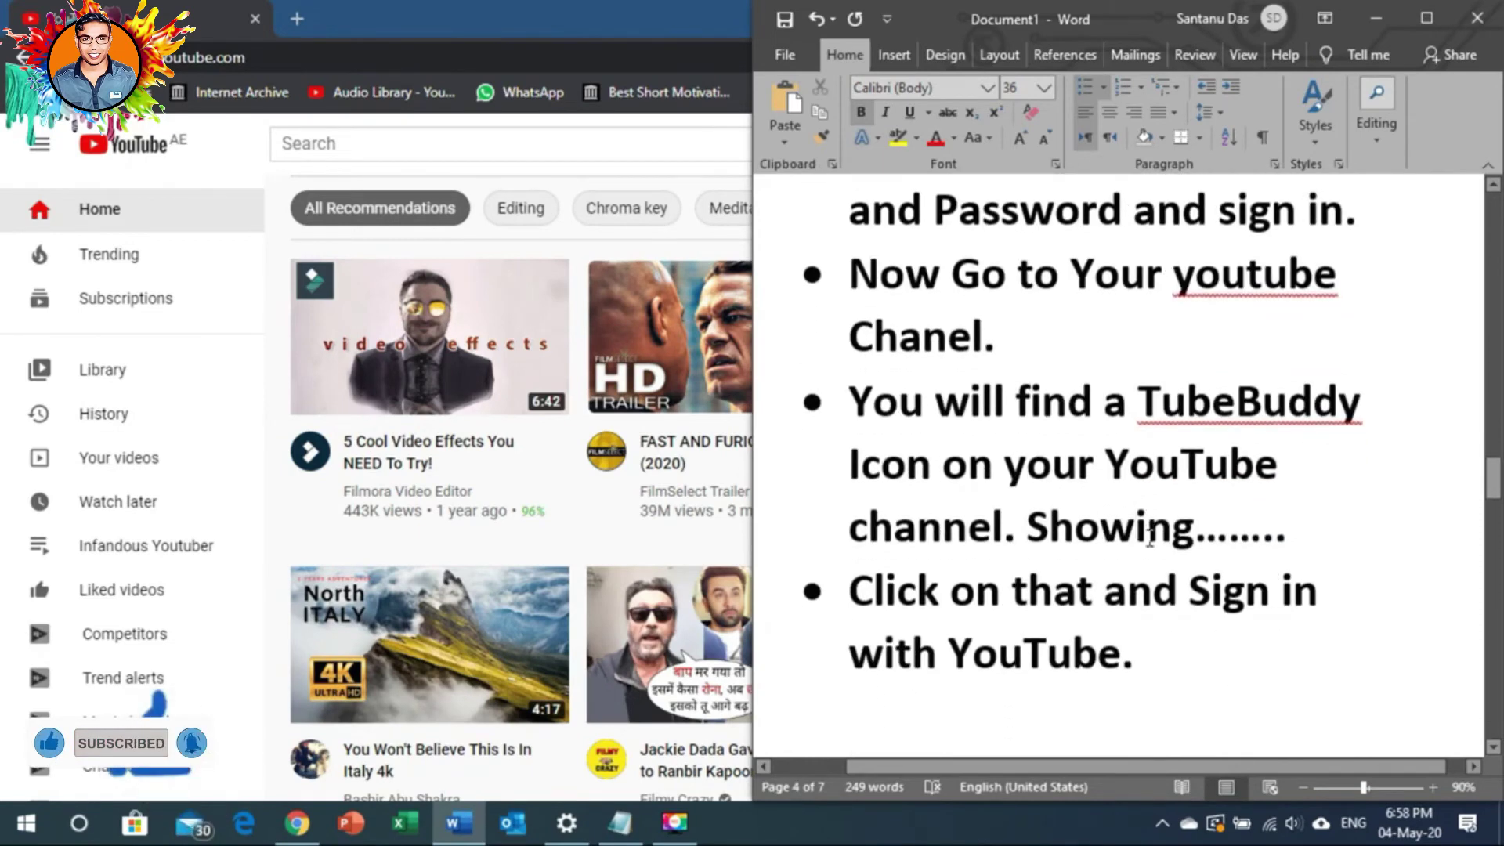
scroll(1149, 539, down, 3)
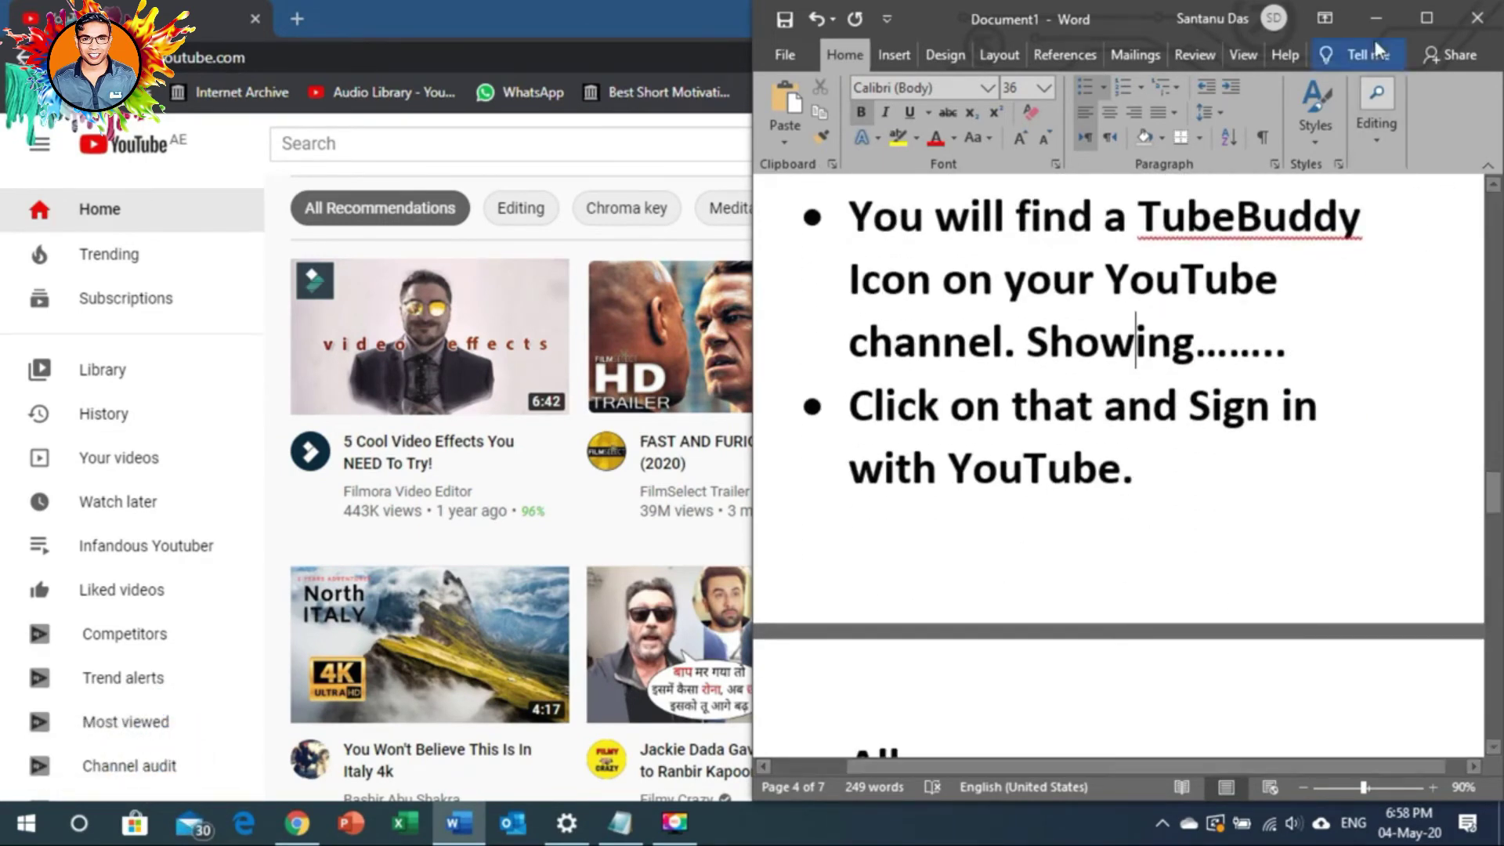
click(1376, 18)
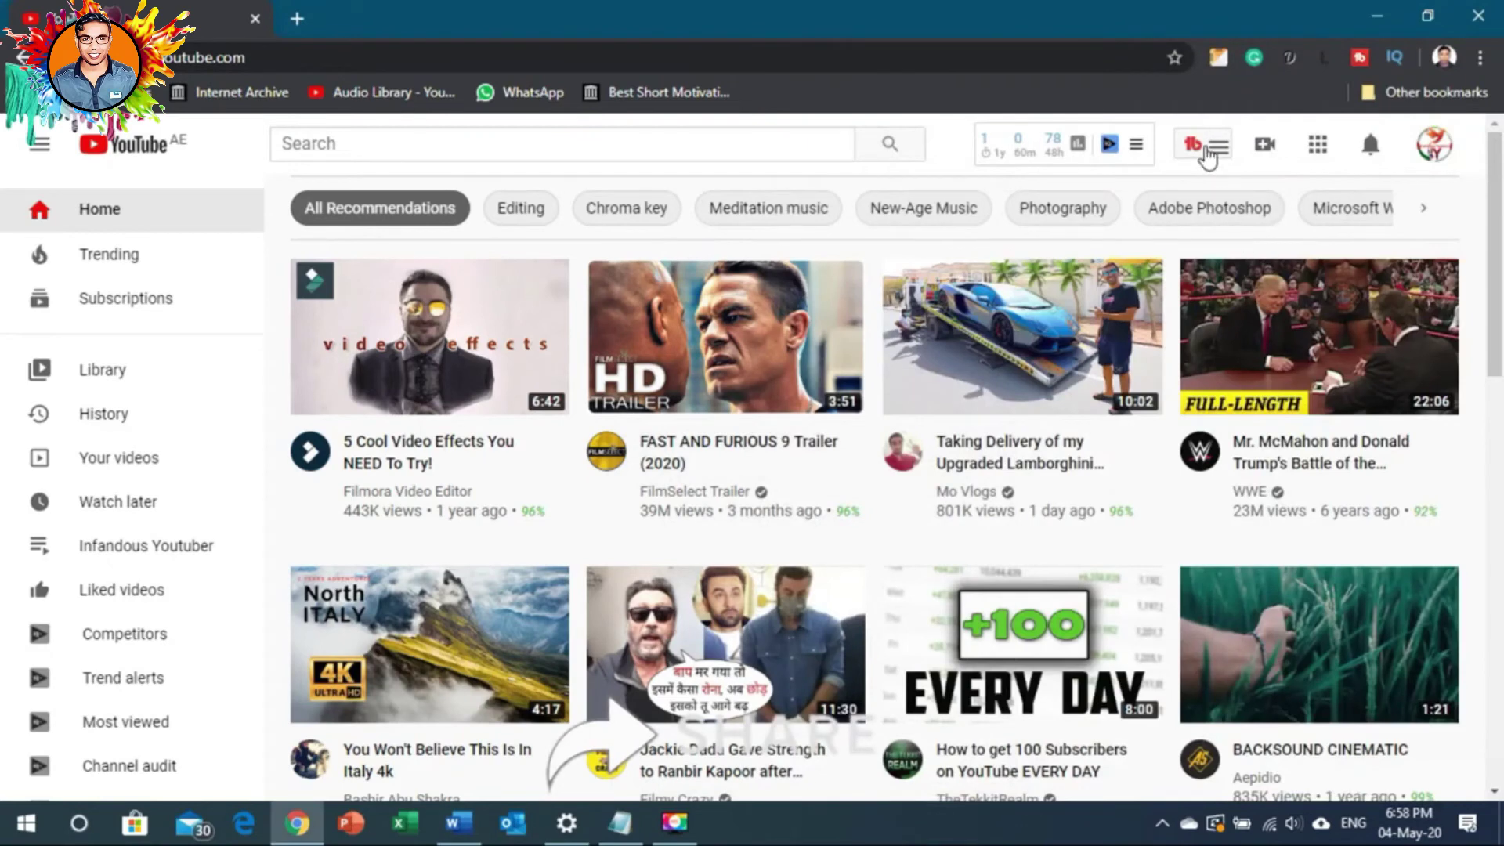
click(1206, 147)
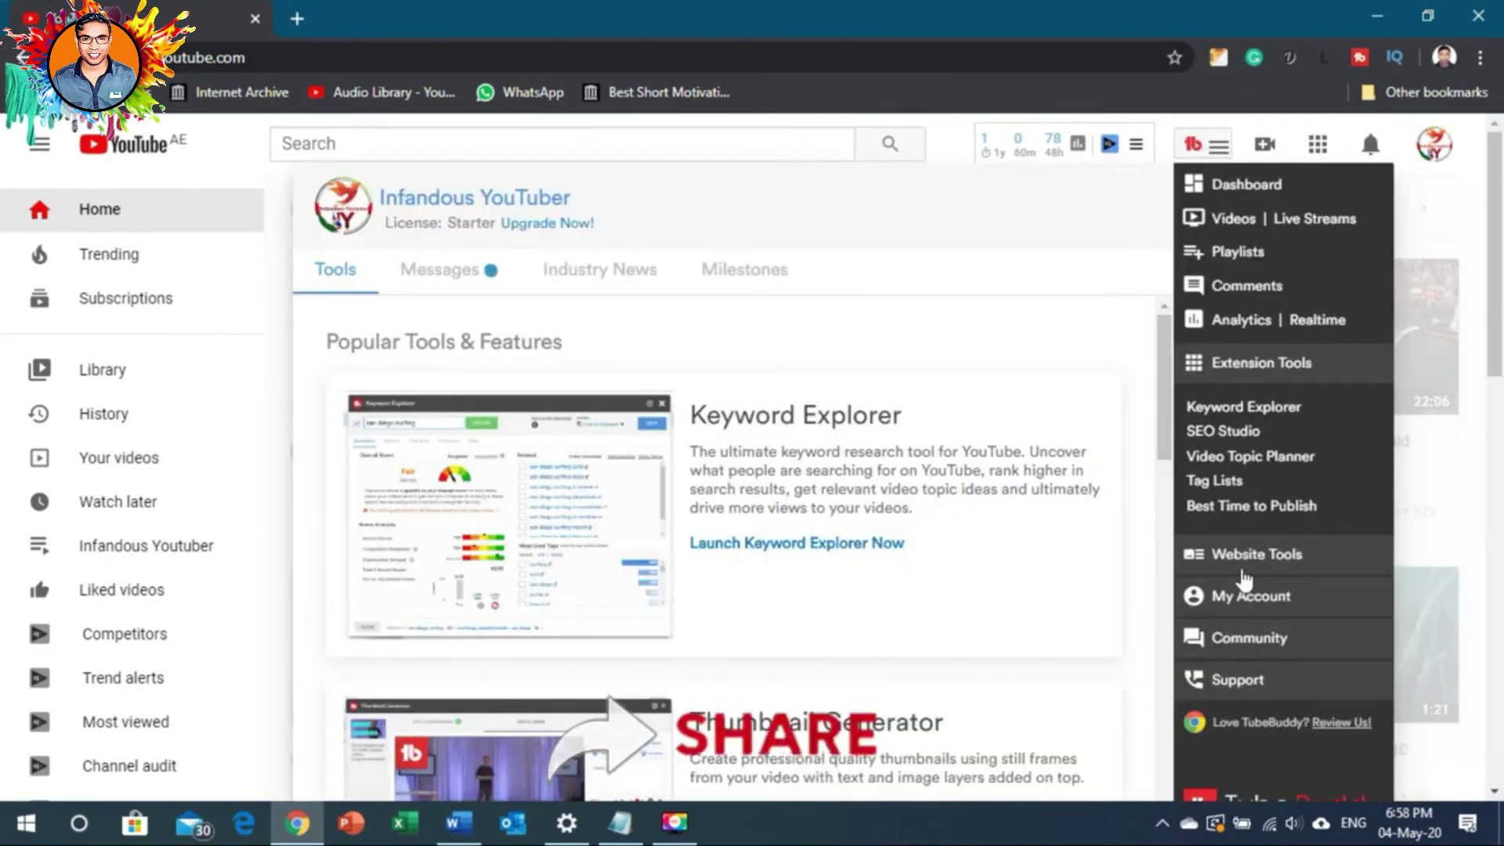
scroll(1317, 649, down, 5)
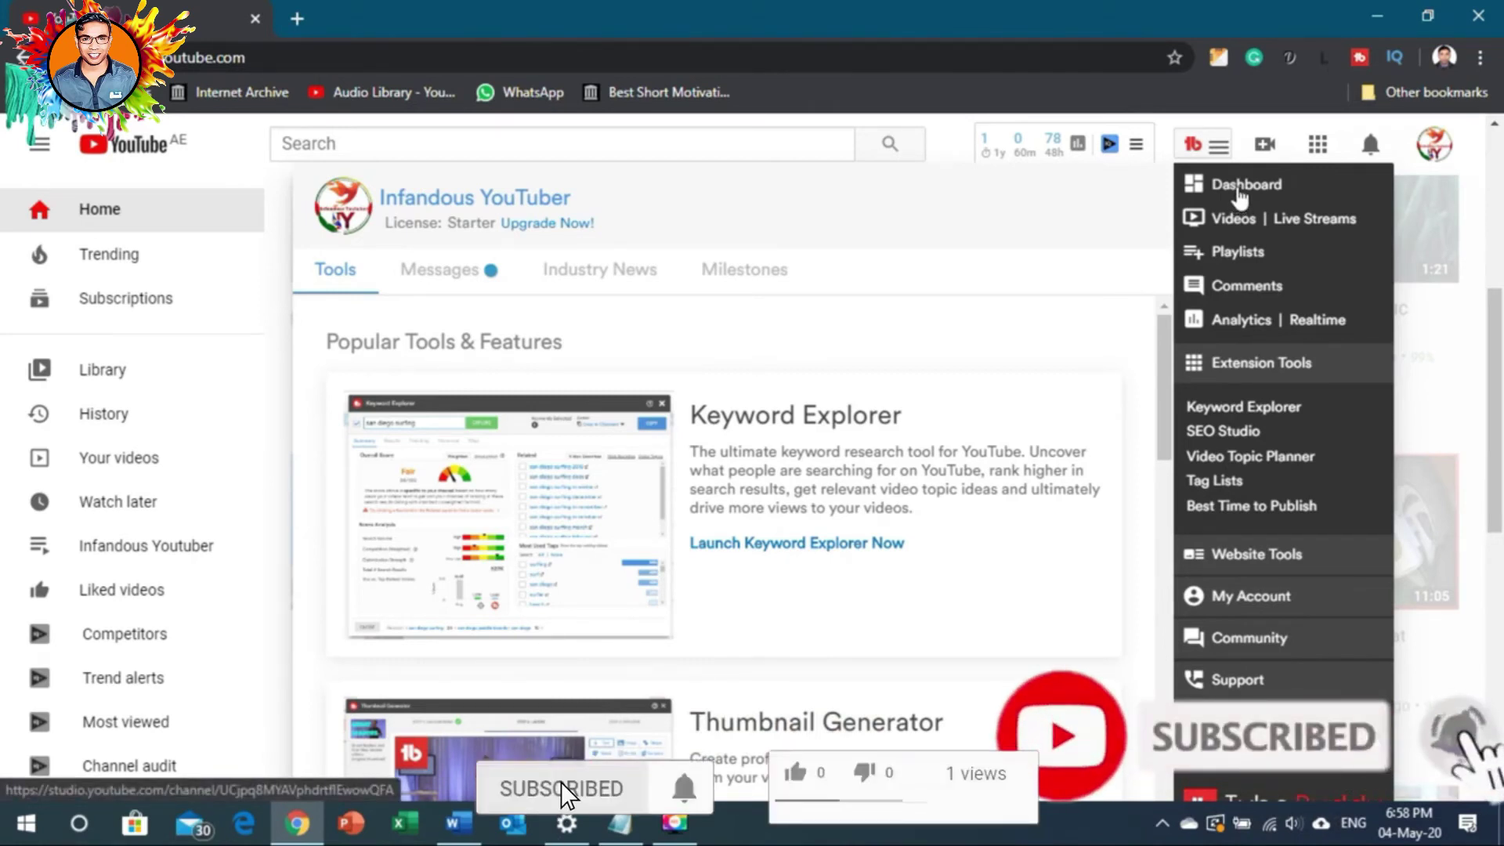
Expand the My Account options in the TubeBuddy menu to view them, and close and reopen the menu
click(1259, 603)
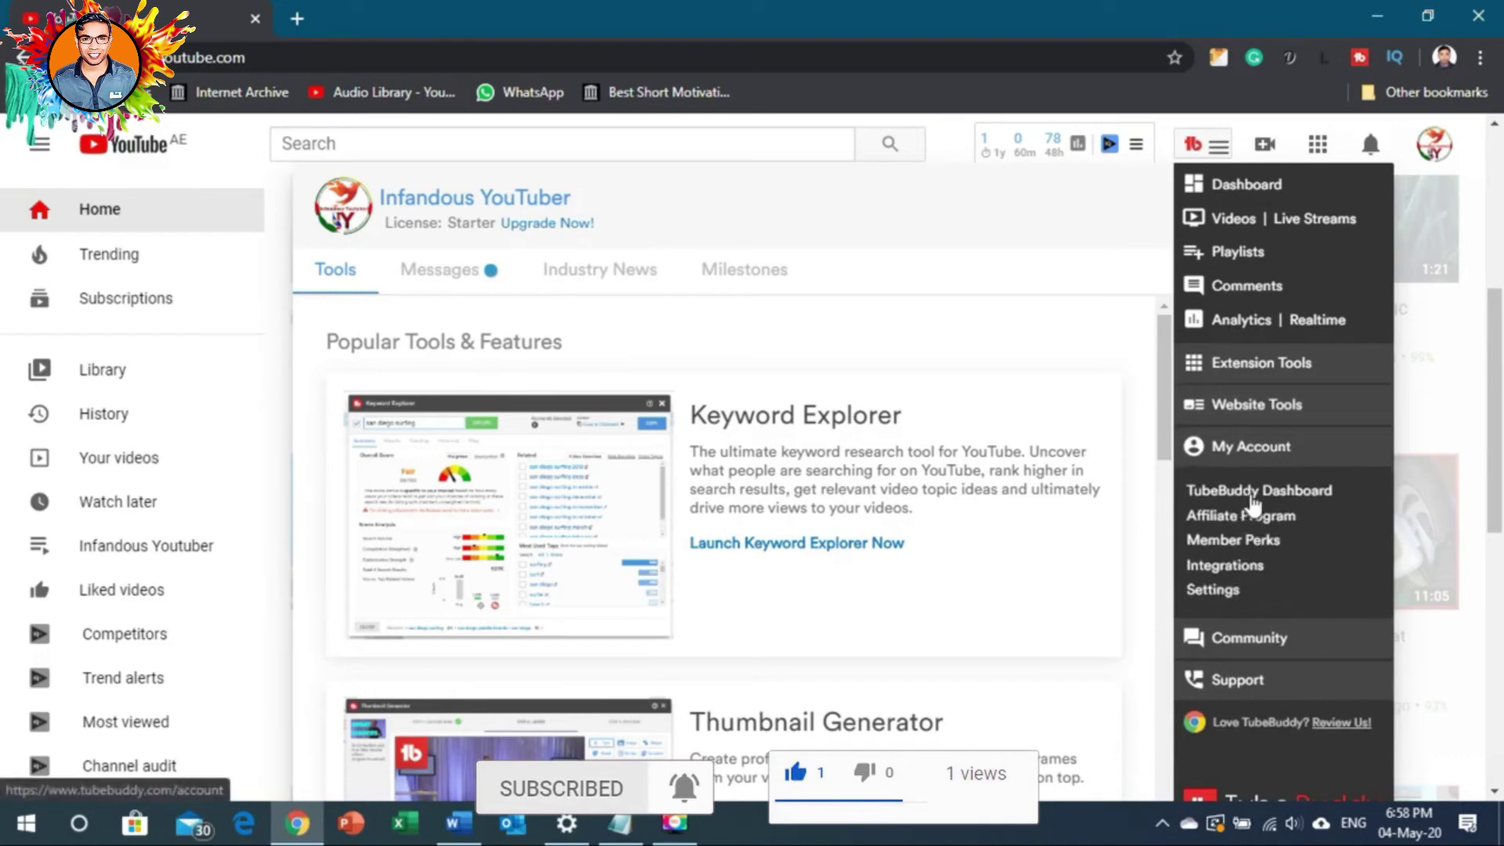
click(1194, 148)
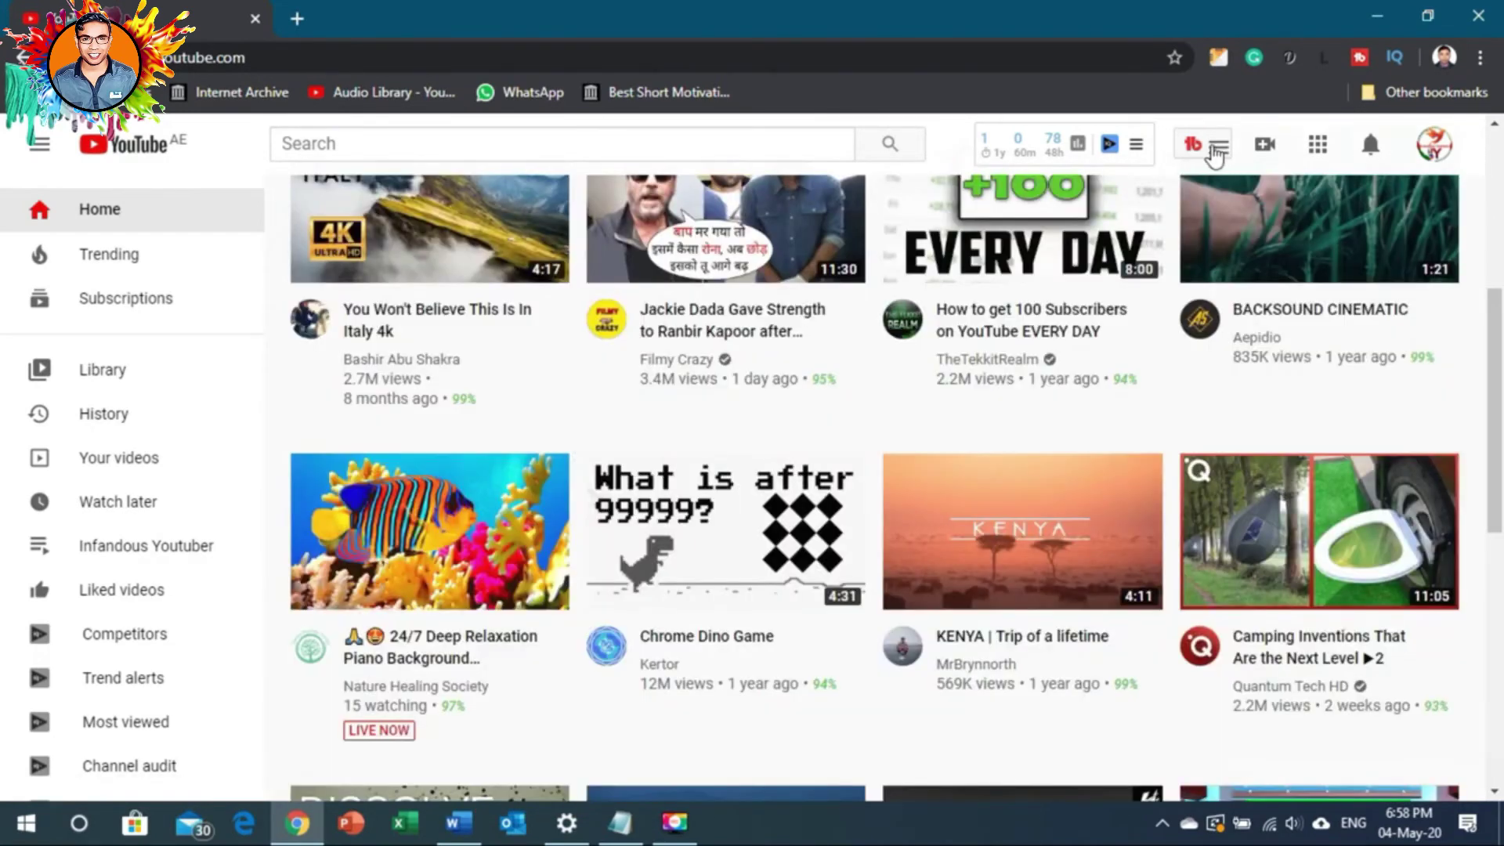
click(1215, 153)
View your own channel page from the account options, dismissing the TubeBuddy menu covering it, and return to the YouTube home page
click(1438, 146)
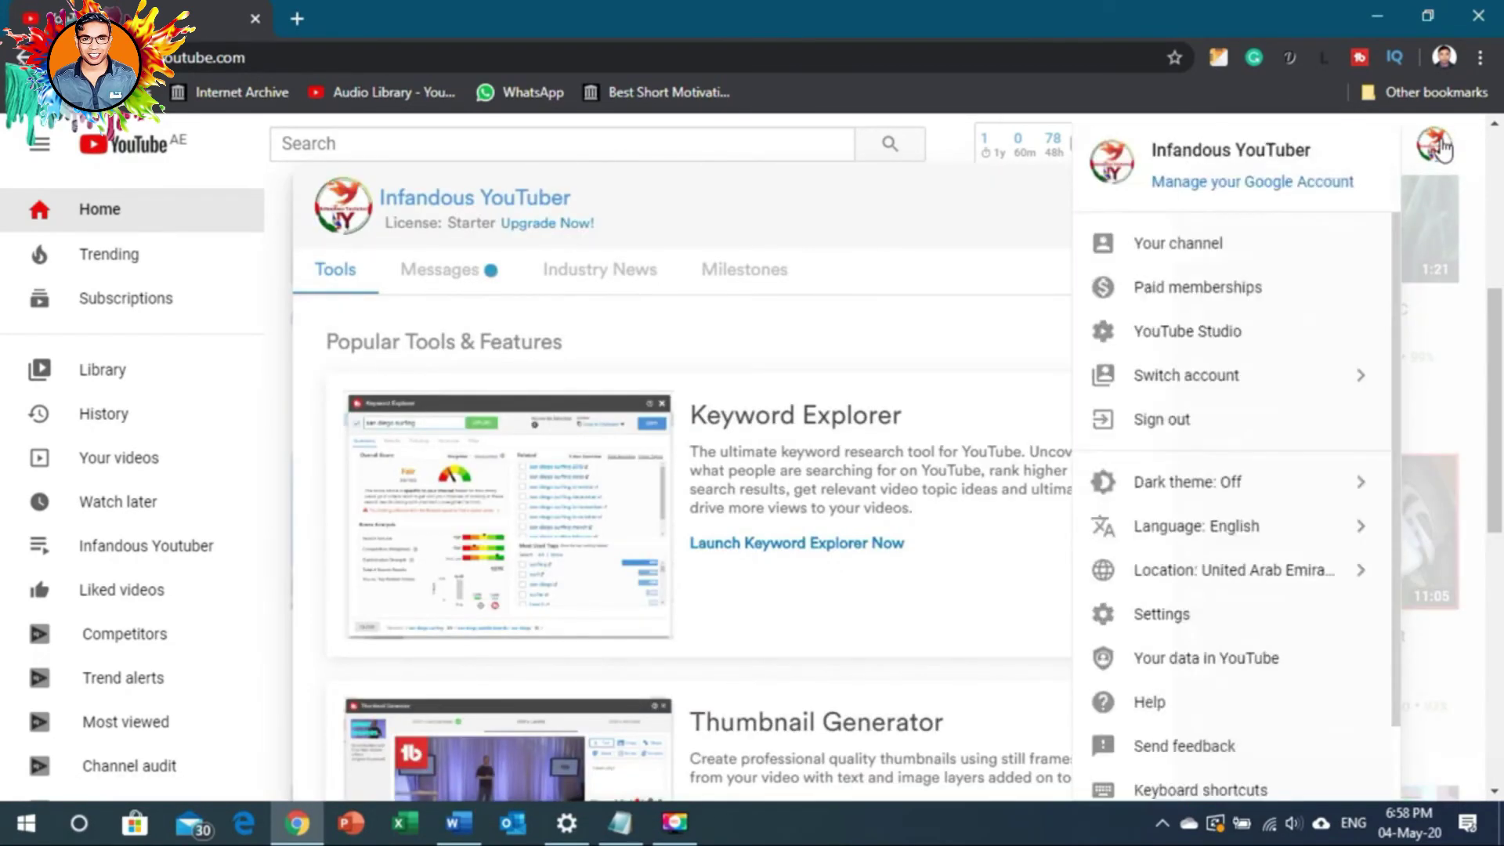
click(1242, 254)
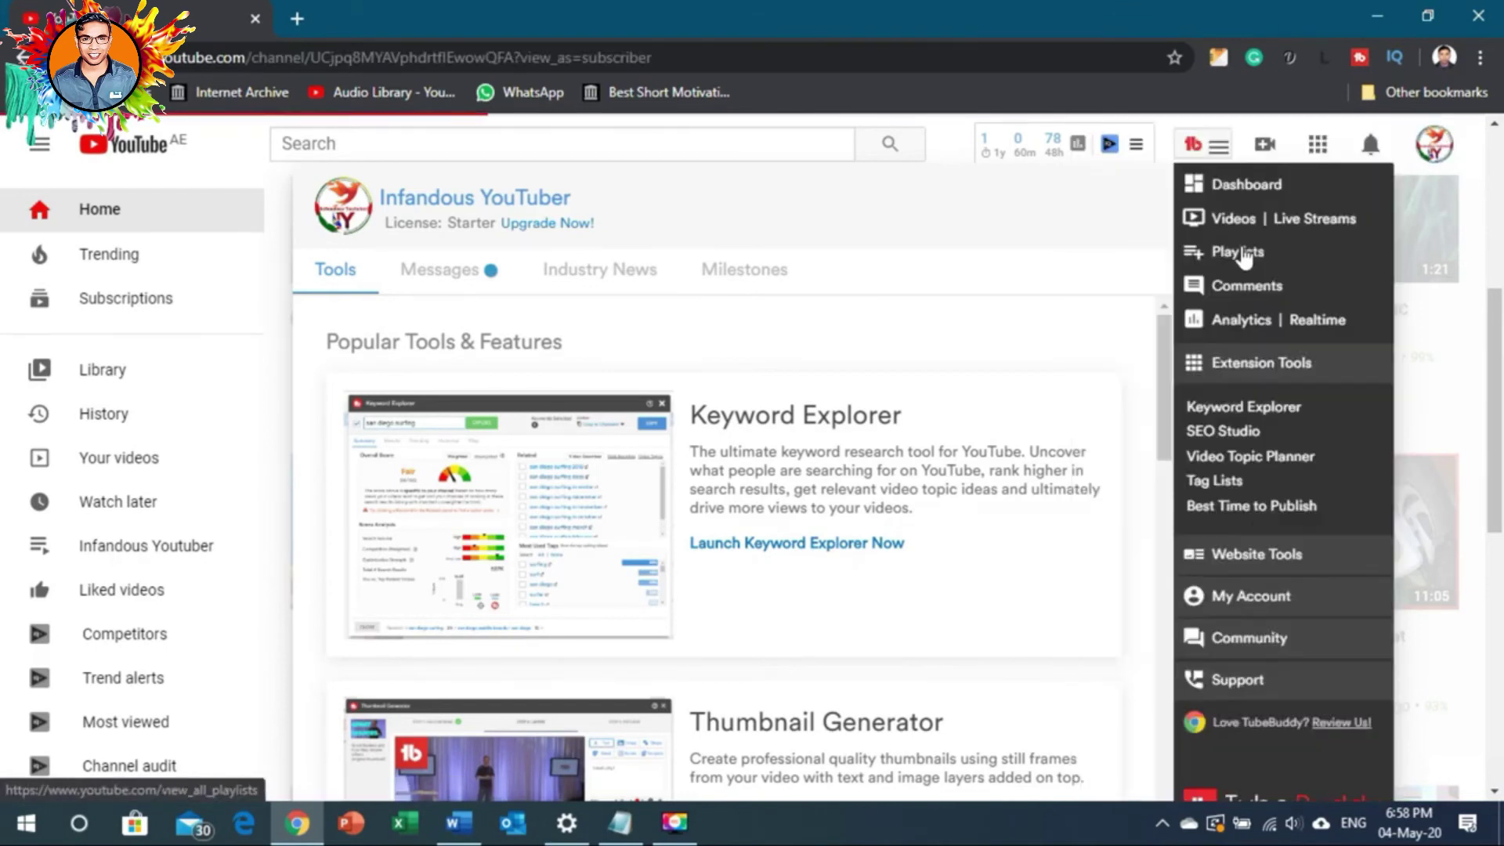
click(1424, 155)
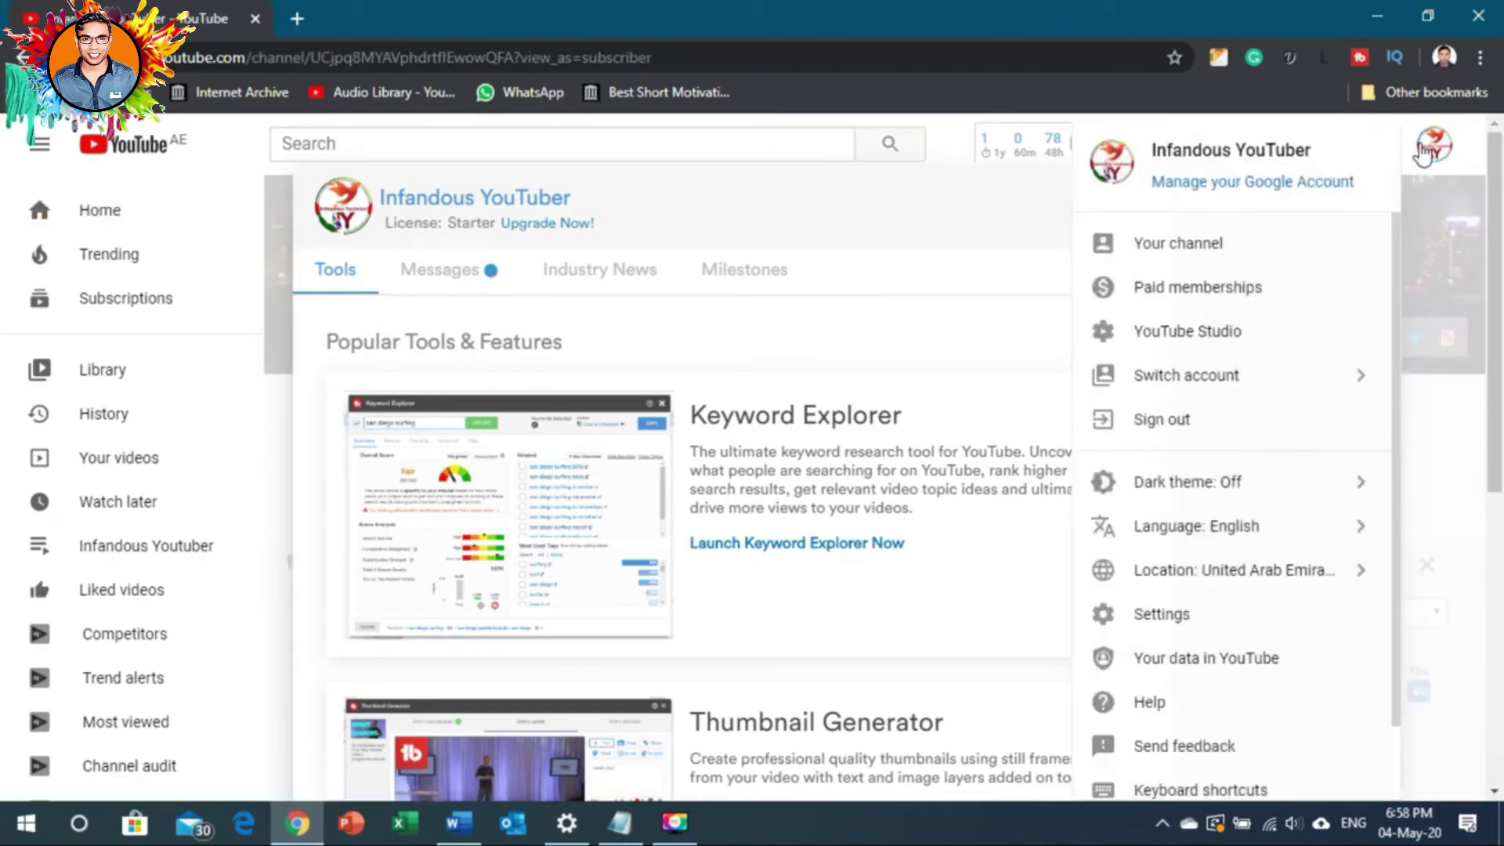
click(928, 191)
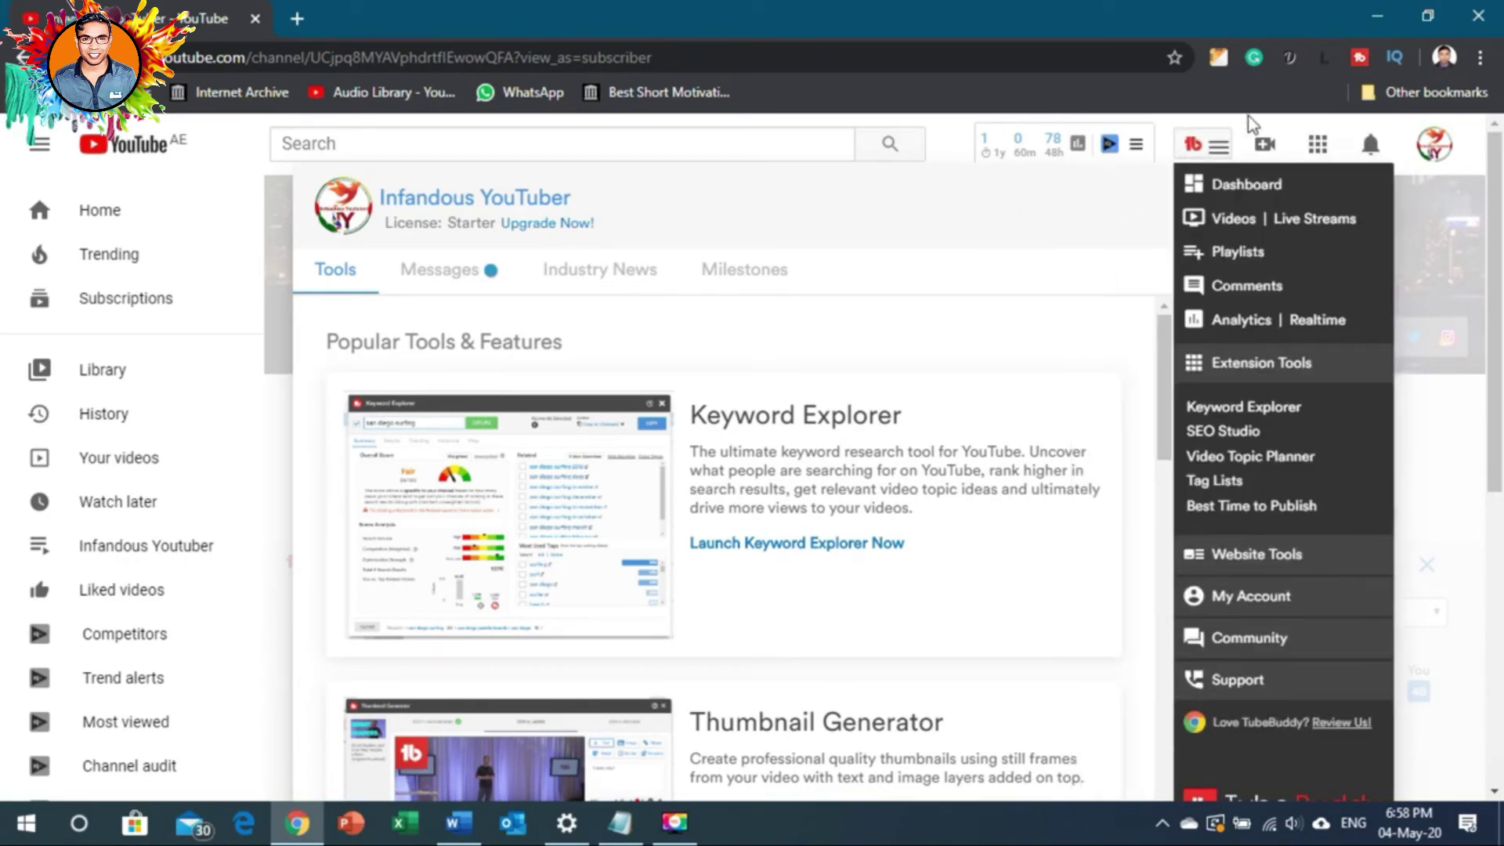
click(1208, 161)
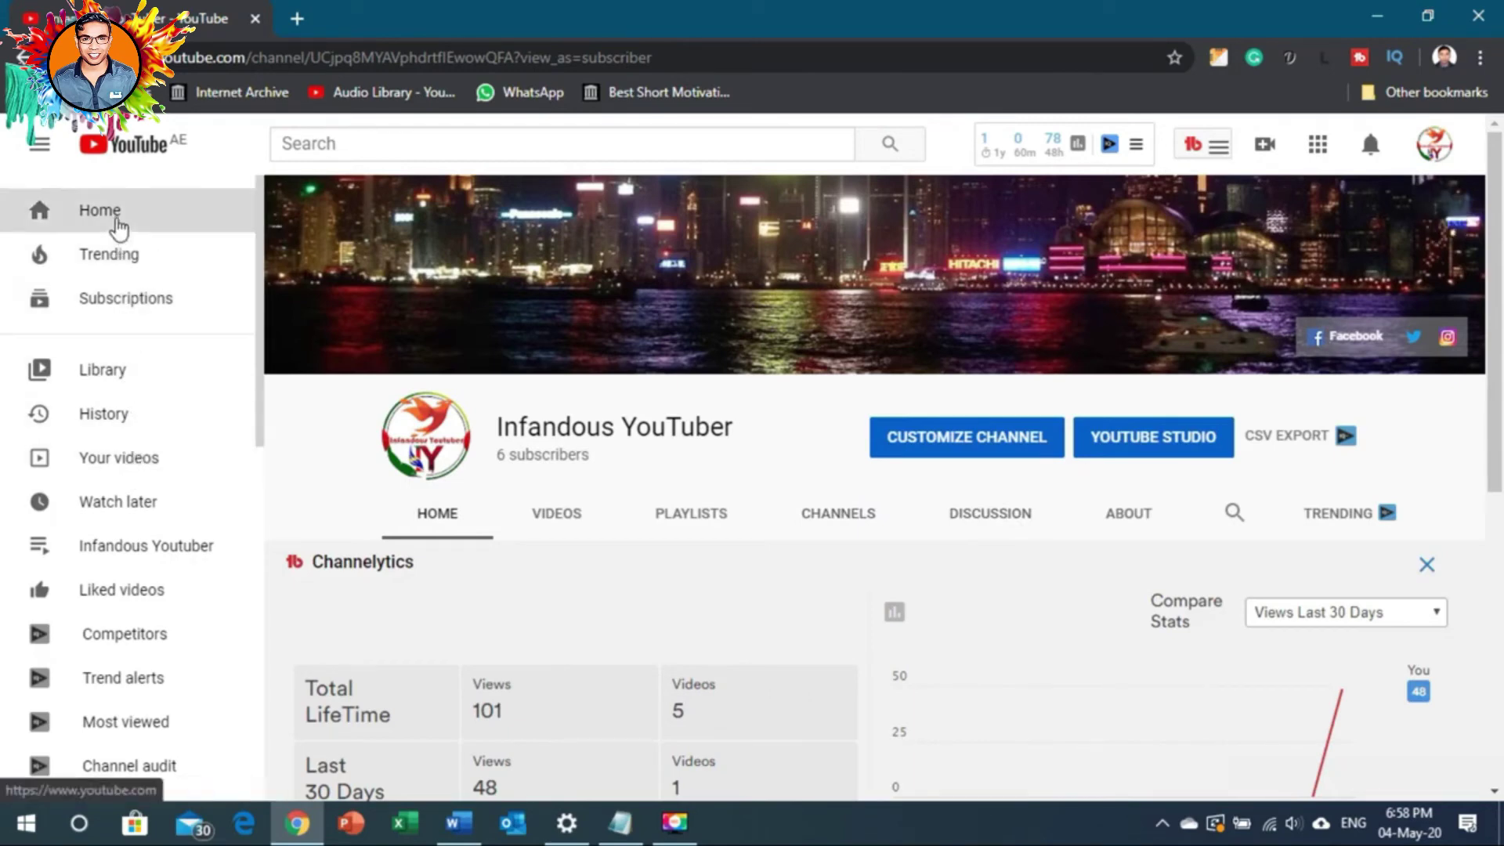
click(118, 228)
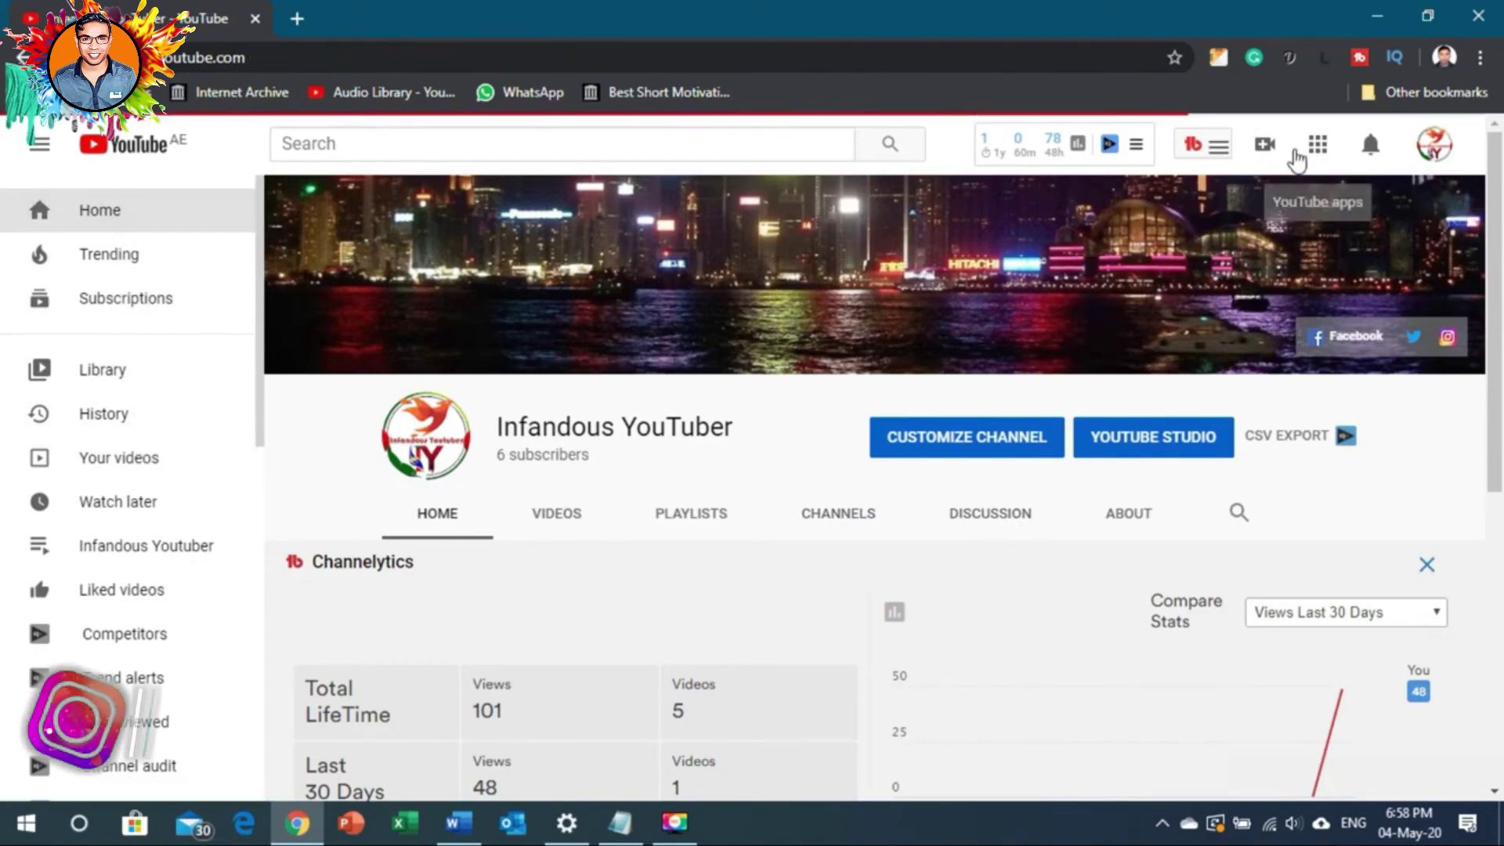